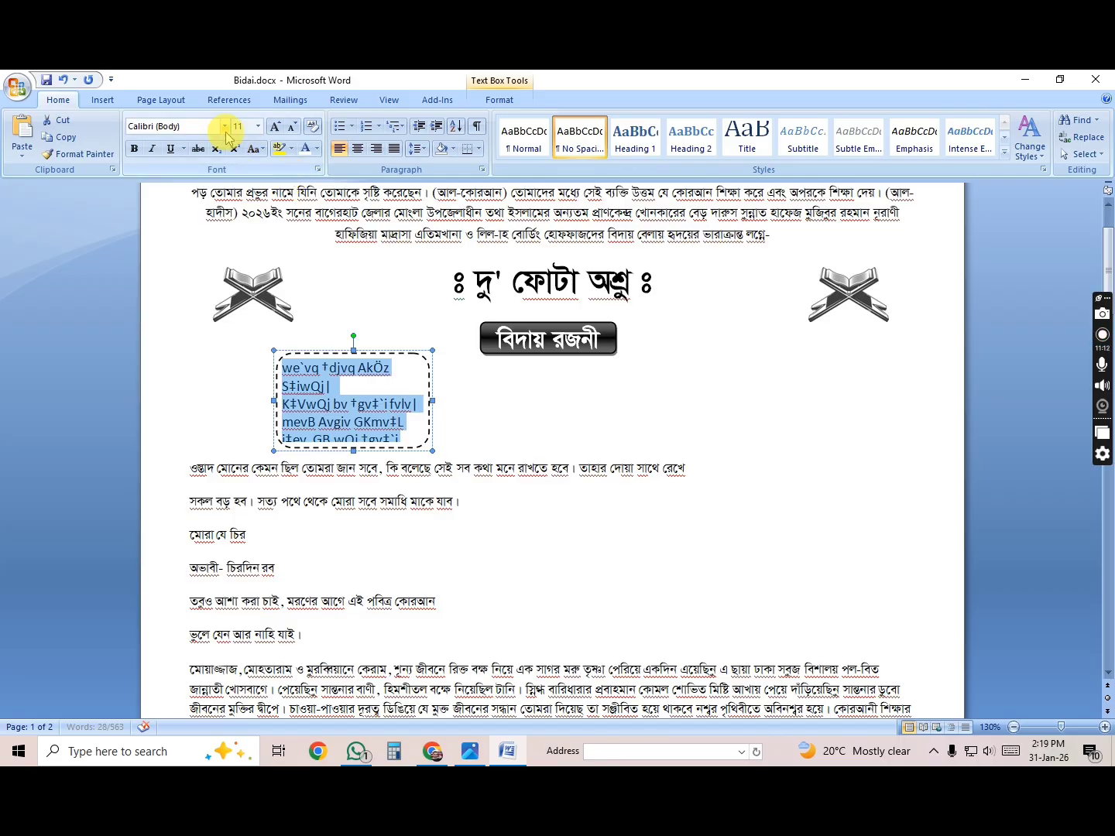
click(224, 126)
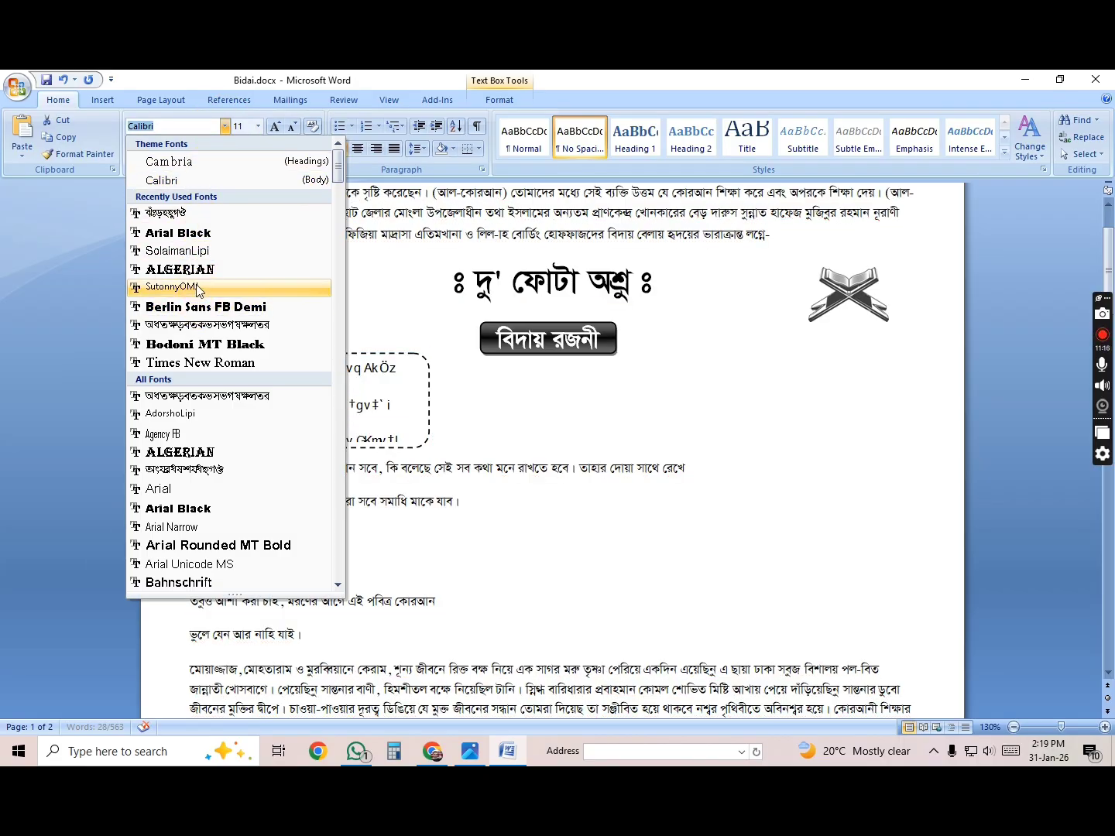
click(197, 128)
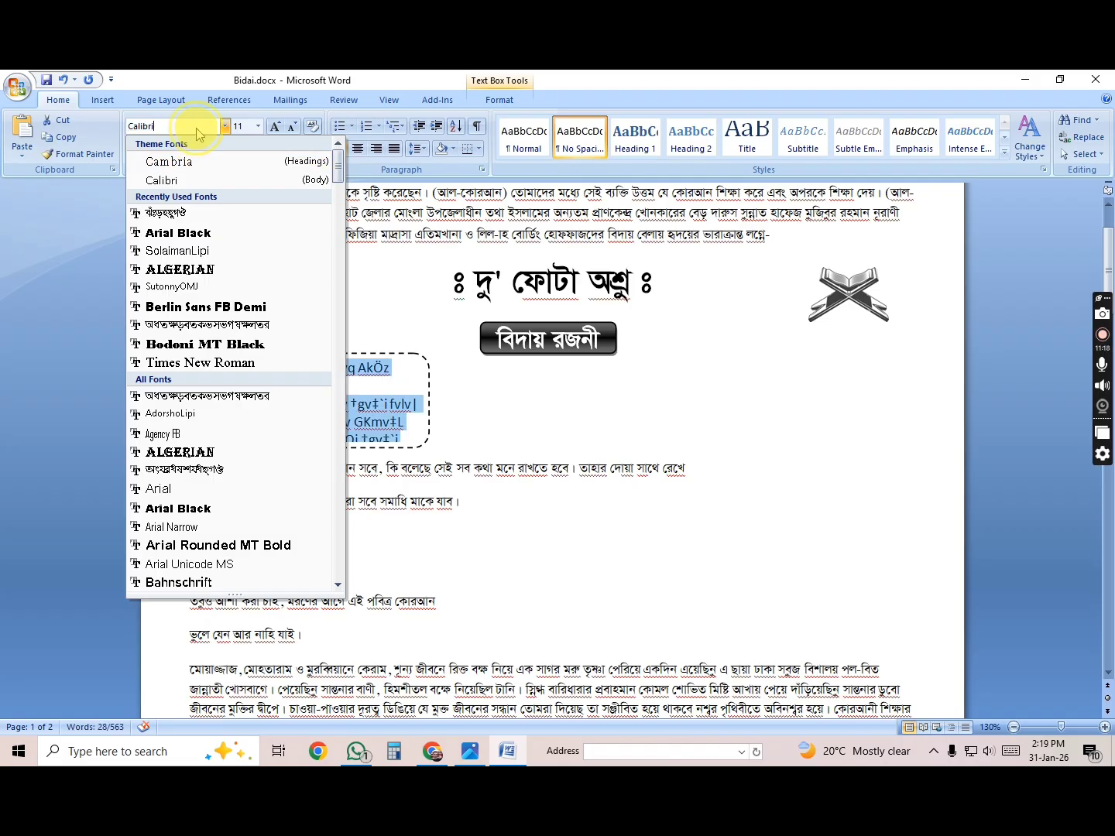
double_click(196, 128)
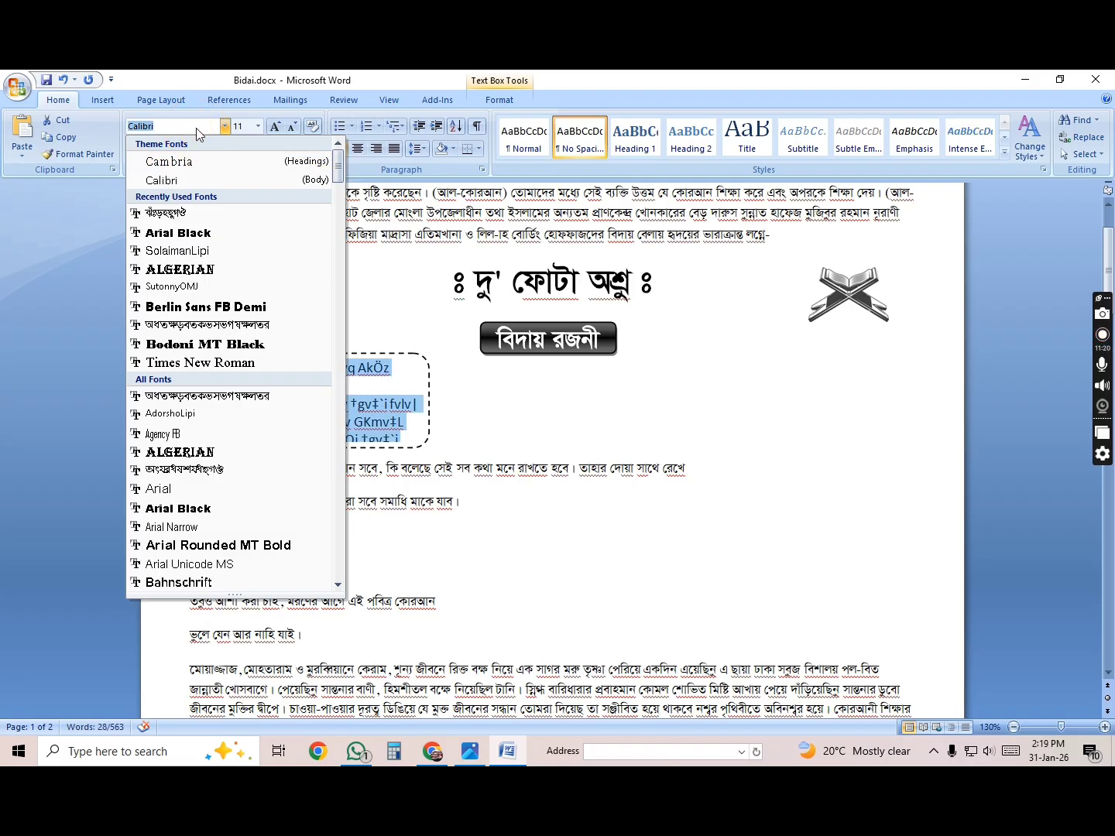
text(Sutt)
key(Return)
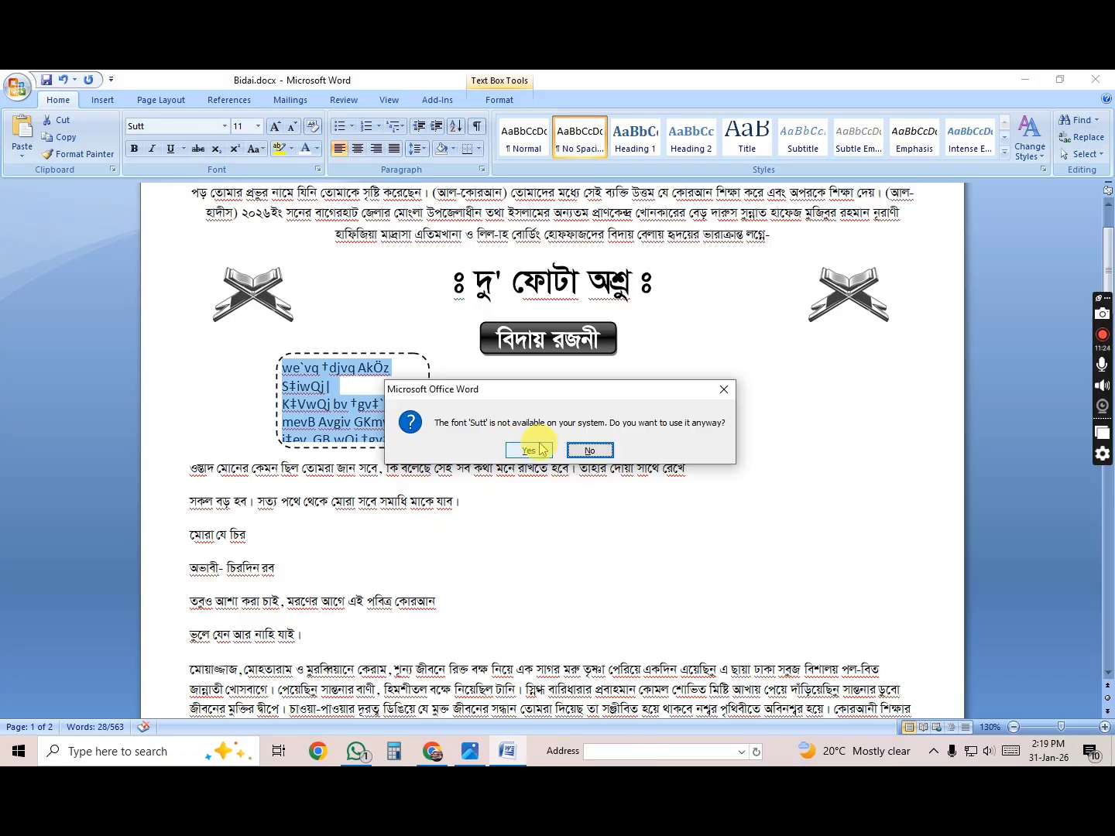
click(588, 450)
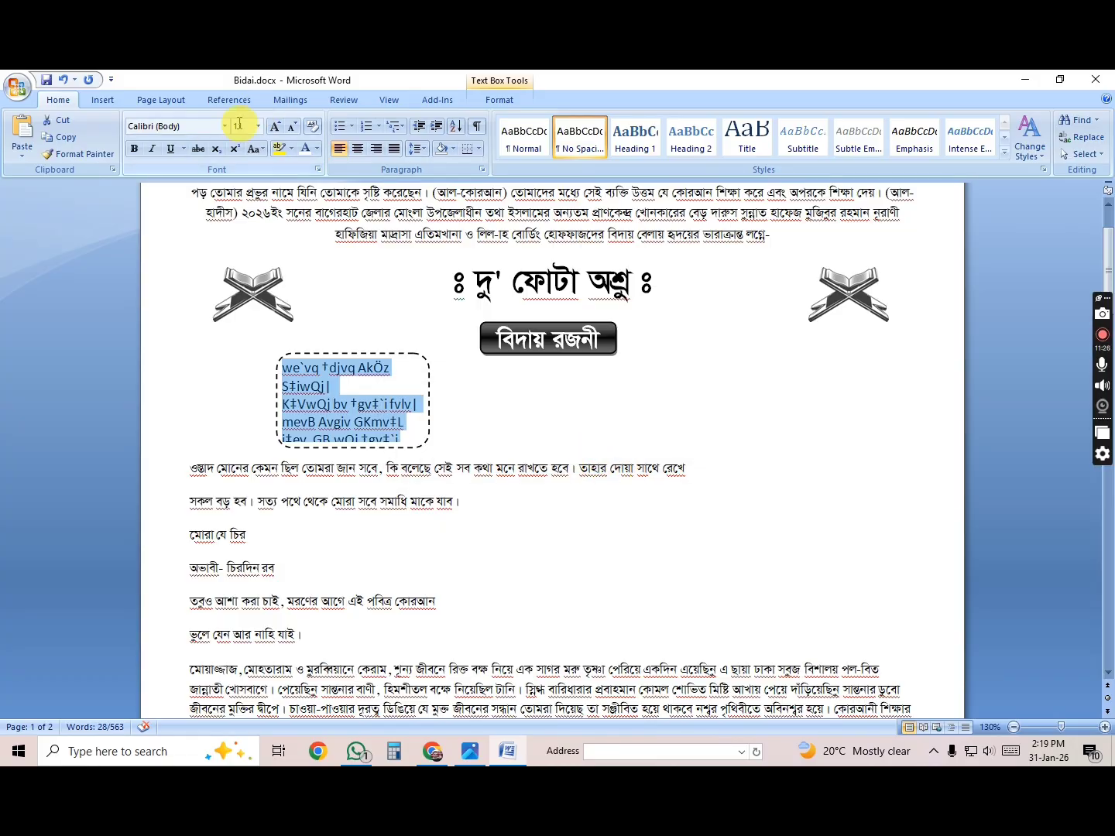
Set the font of the verse in the dashed text box to SutonnyMJ and center the text.
click(189, 124)
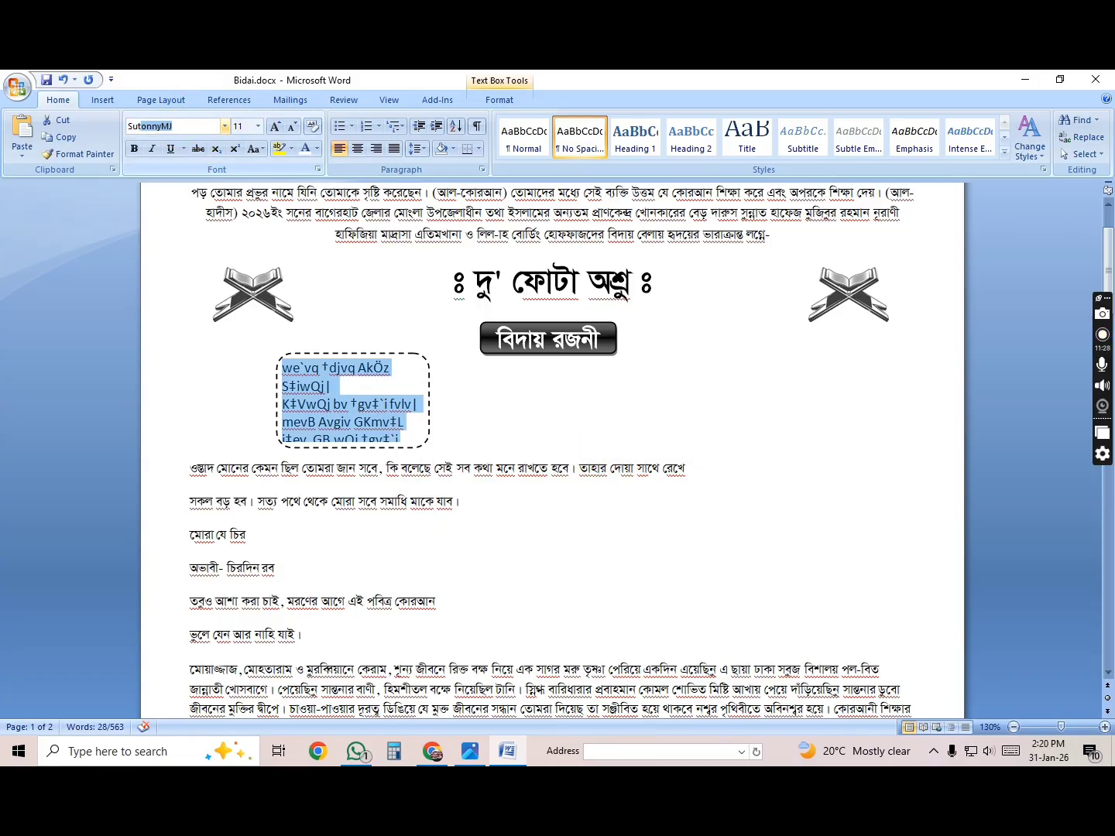
text(Sut)
key(Return)
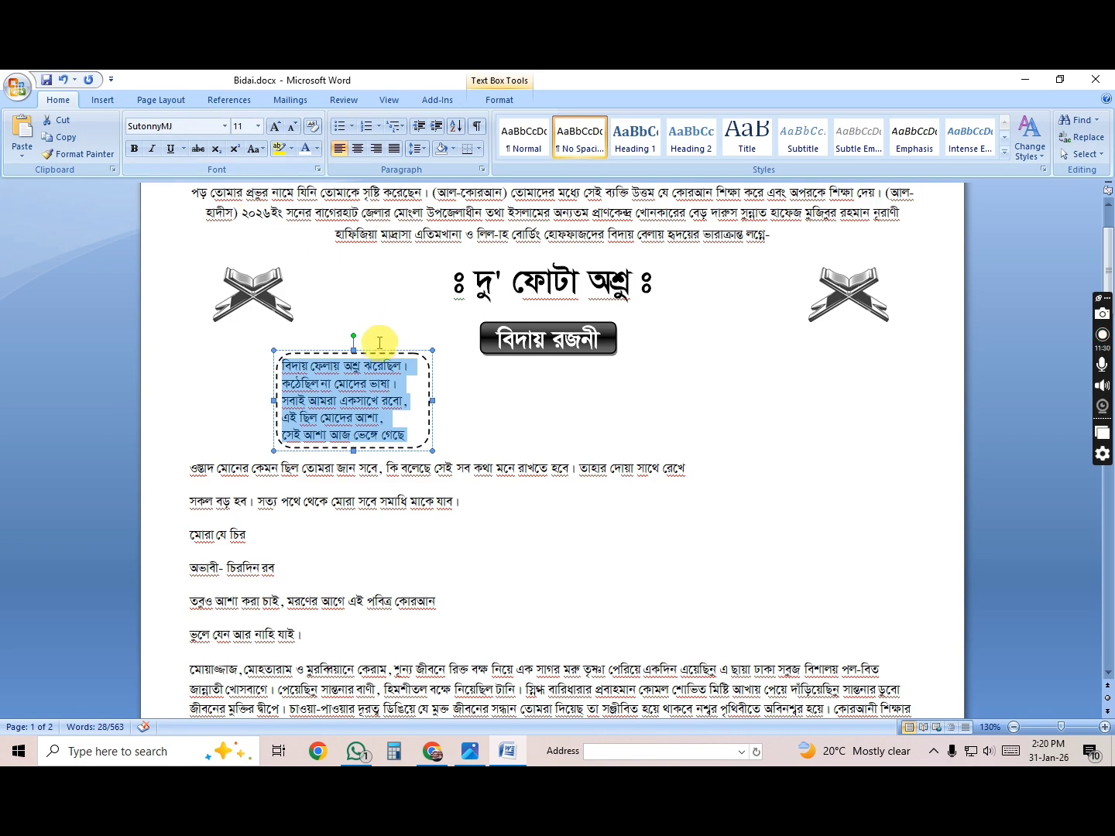
click(359, 149)
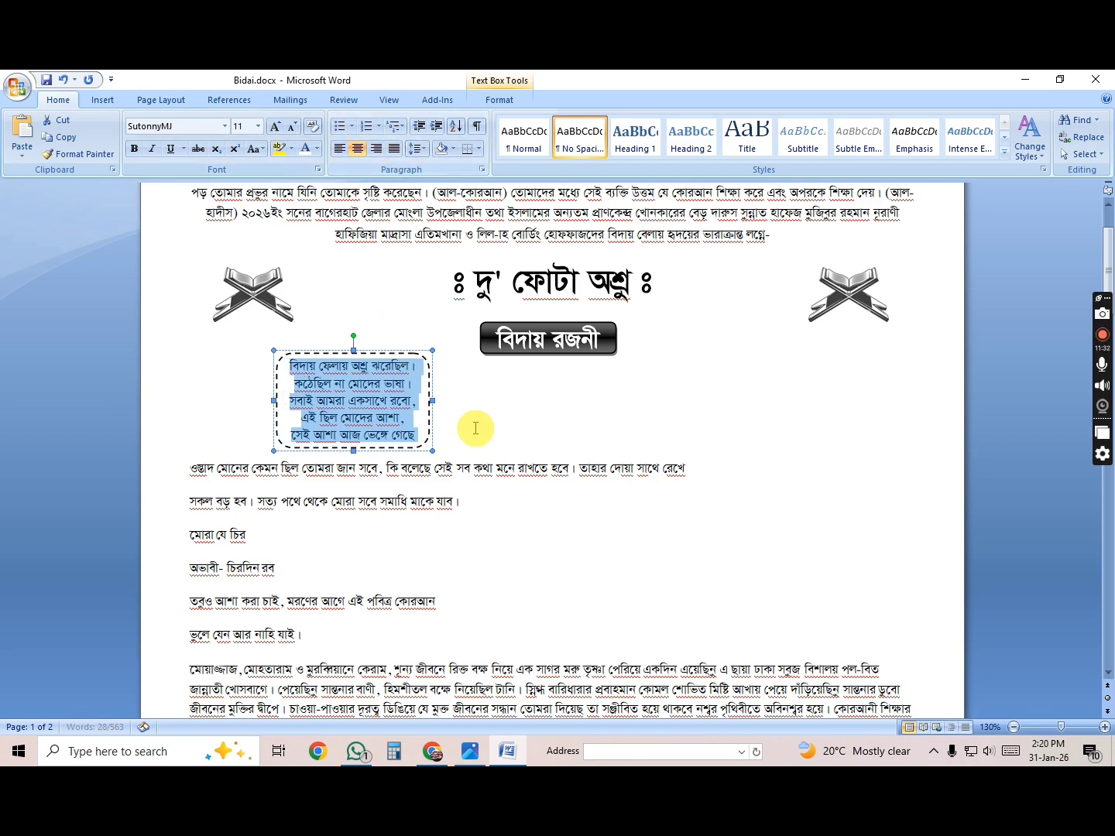
click(476, 428)
click(424, 436)
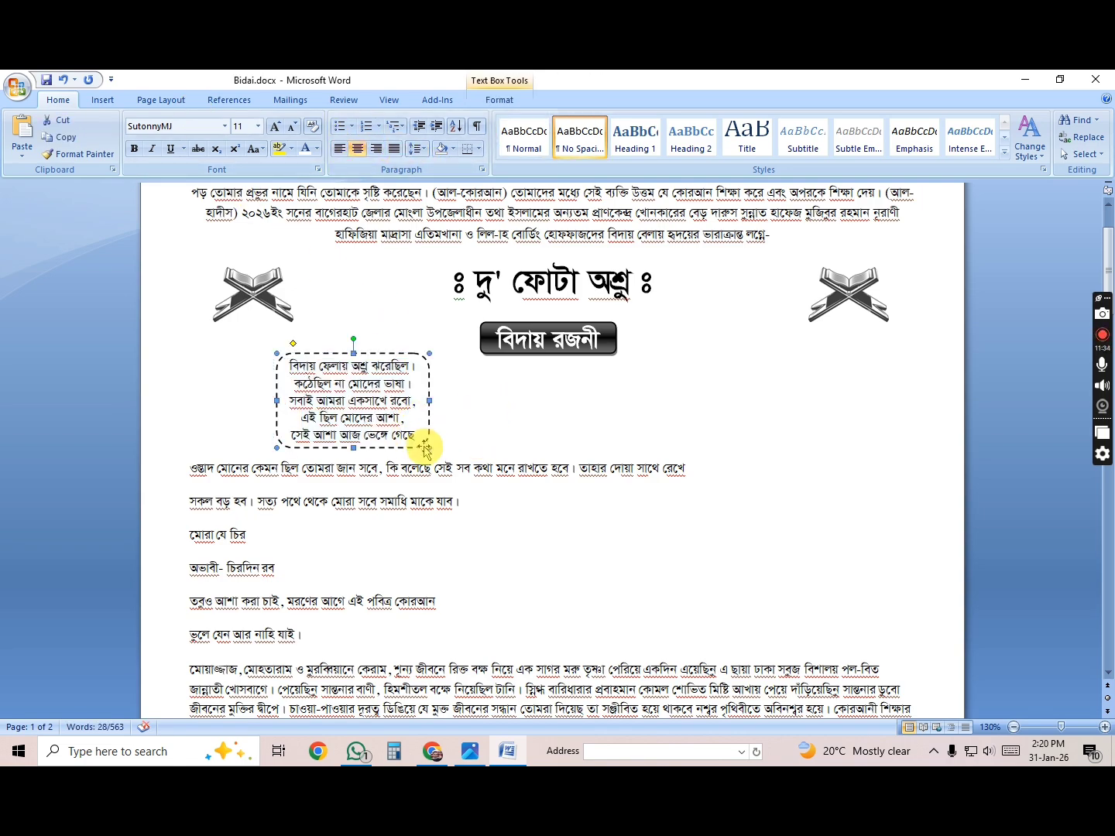
Insert two blank lines before the body paragraph beginning "ওস্তাদ" to make room below the text box.
click(191, 468)
key(Return)
key(Return)
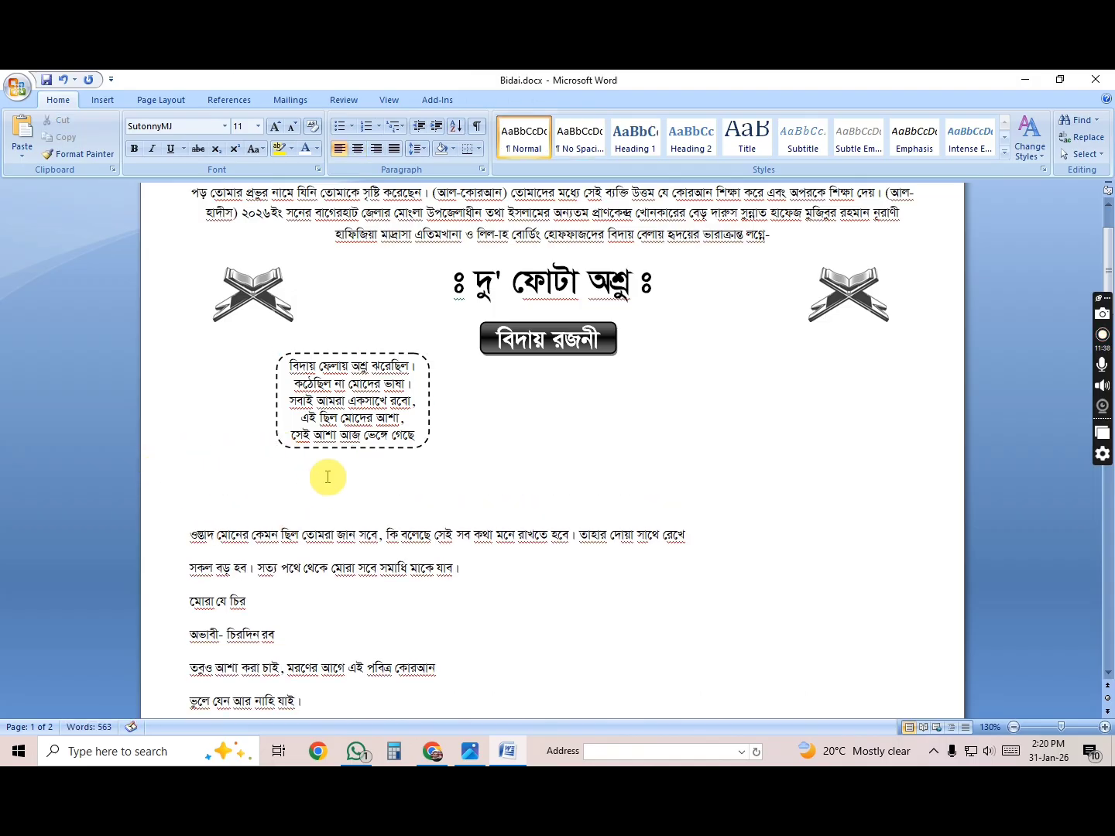
Enlarge the dashed text box to fit its whole verse and place two copies of it in a row beside it.
click(357, 447)
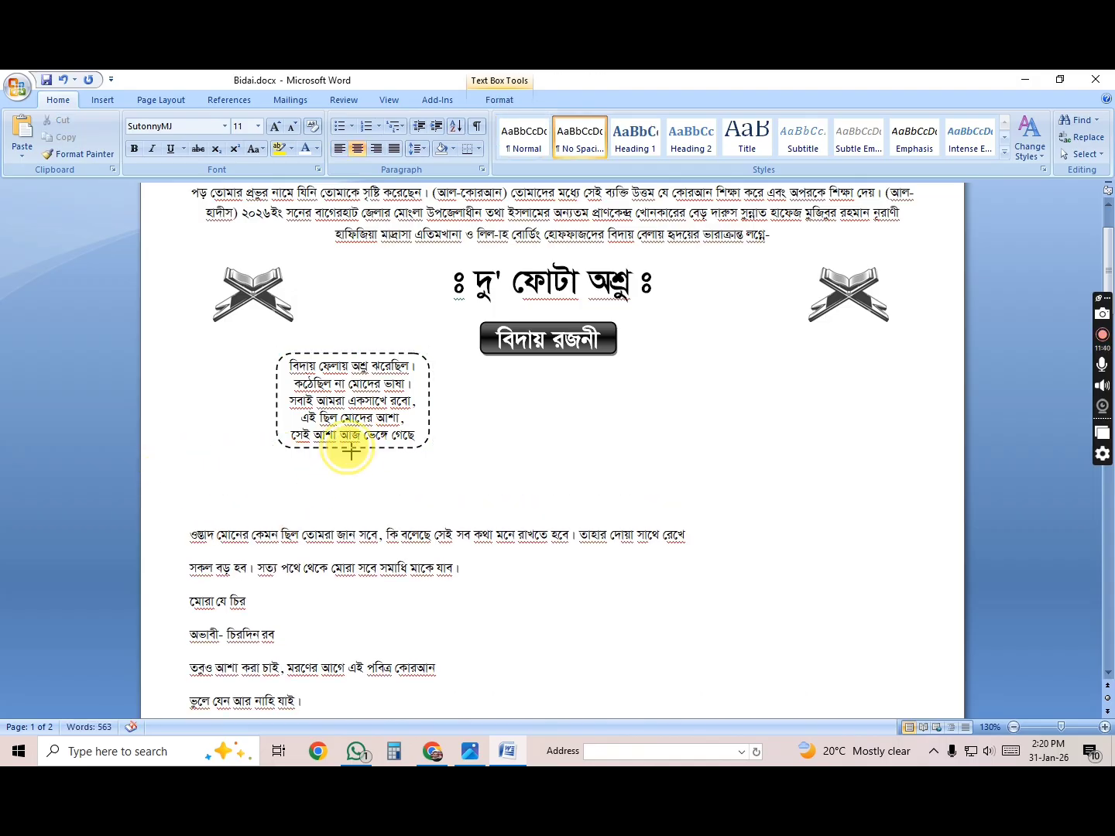
drag(353, 450, 352, 470)
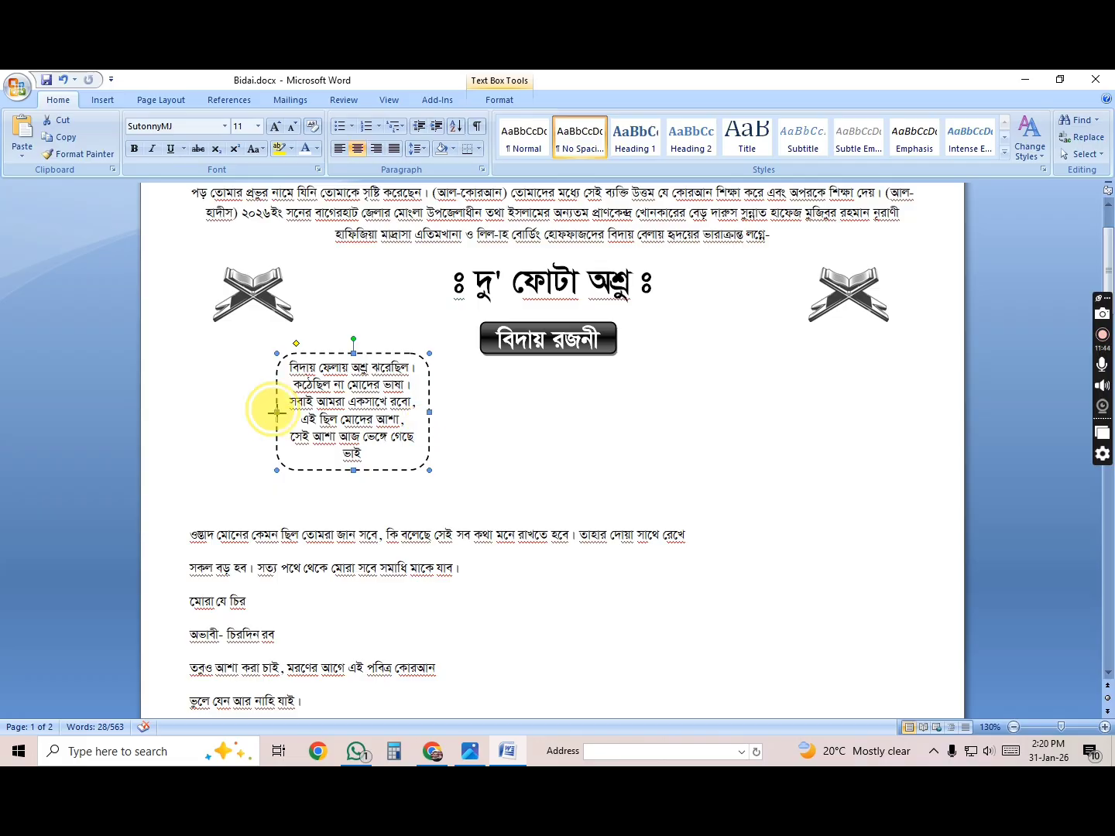
drag(275, 413, 256, 412)
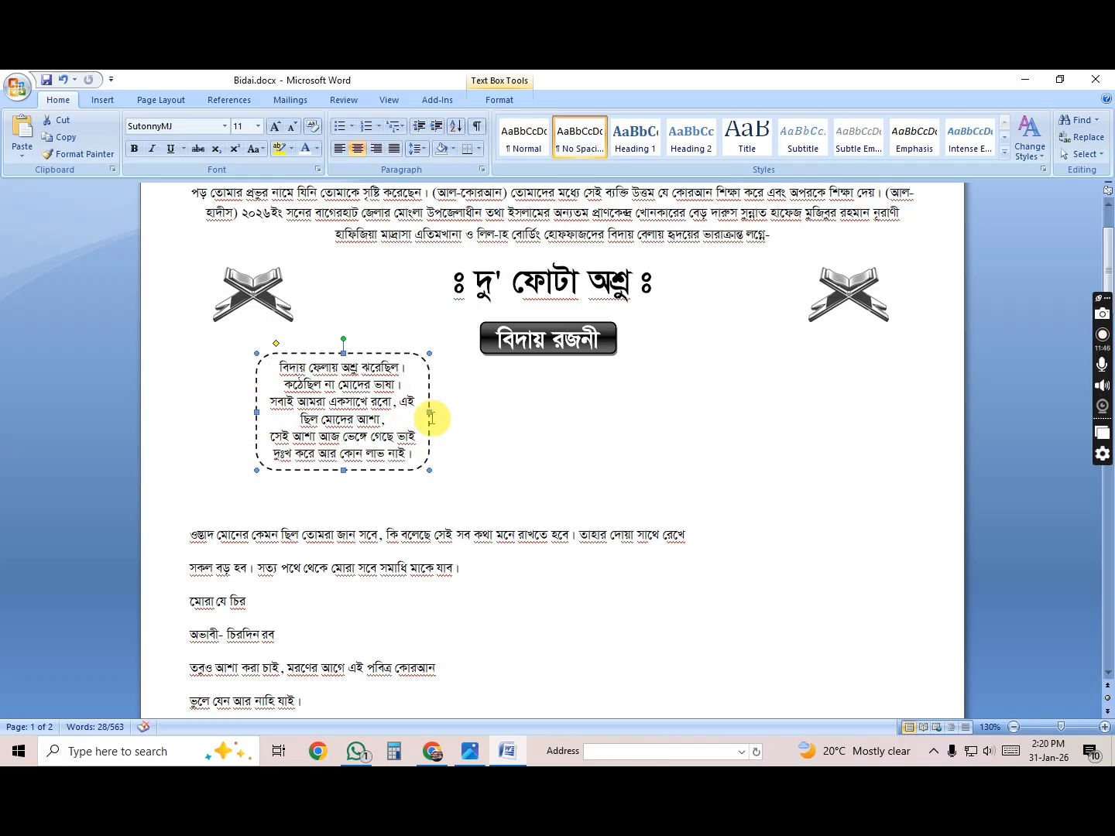
drag(425, 434, 820, 434)
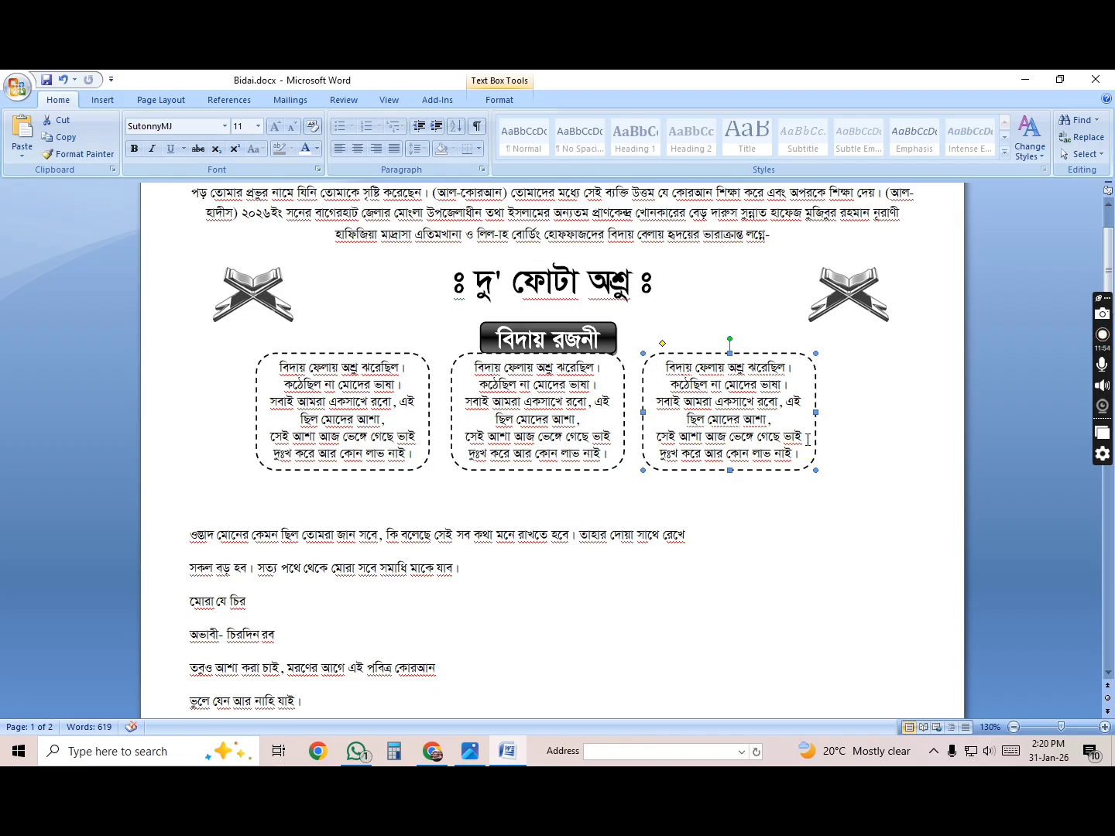
Add a blank line after the "বিদায় রজনী" heading to shift the three text boxes down.
click(192, 392)
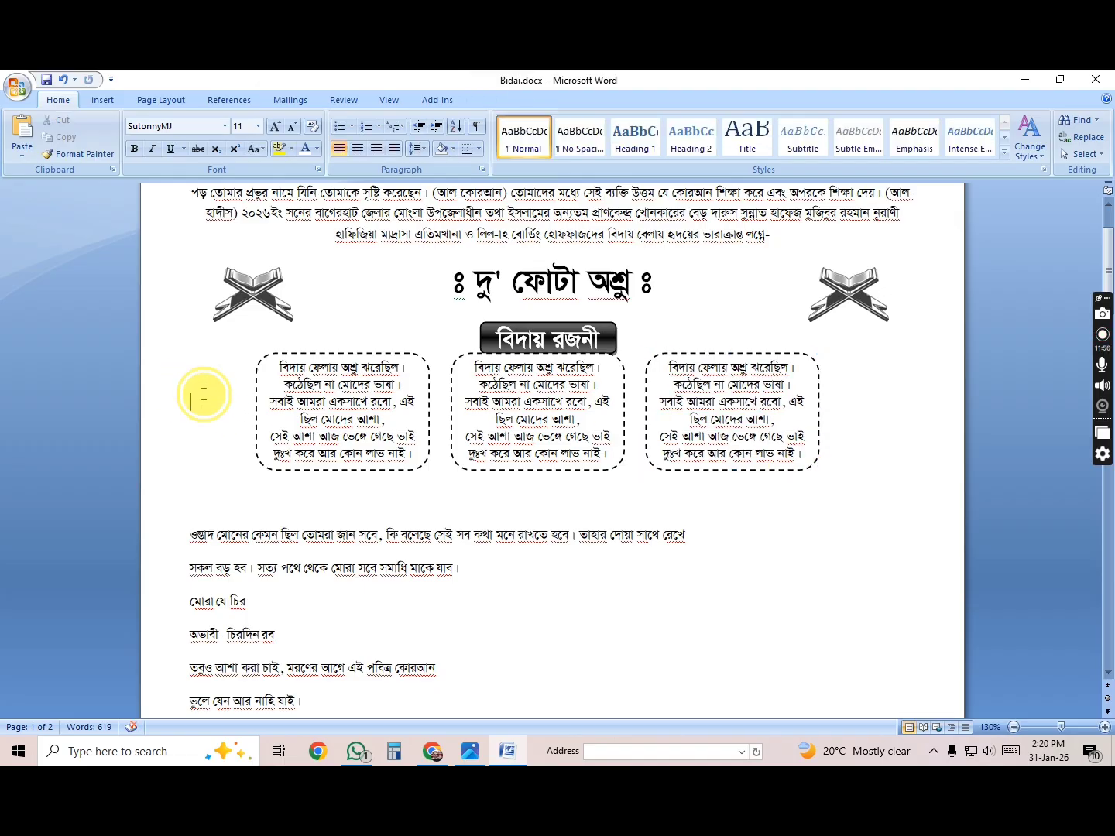
click(642, 338)
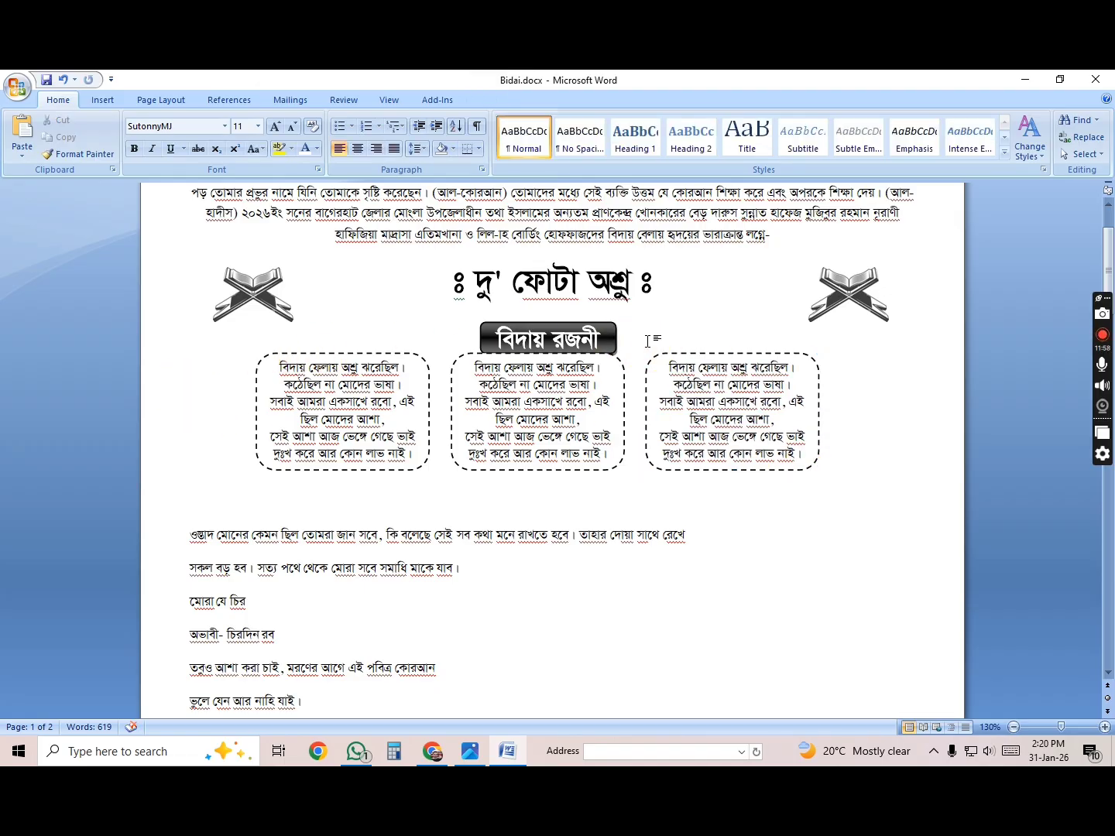
key(Return)
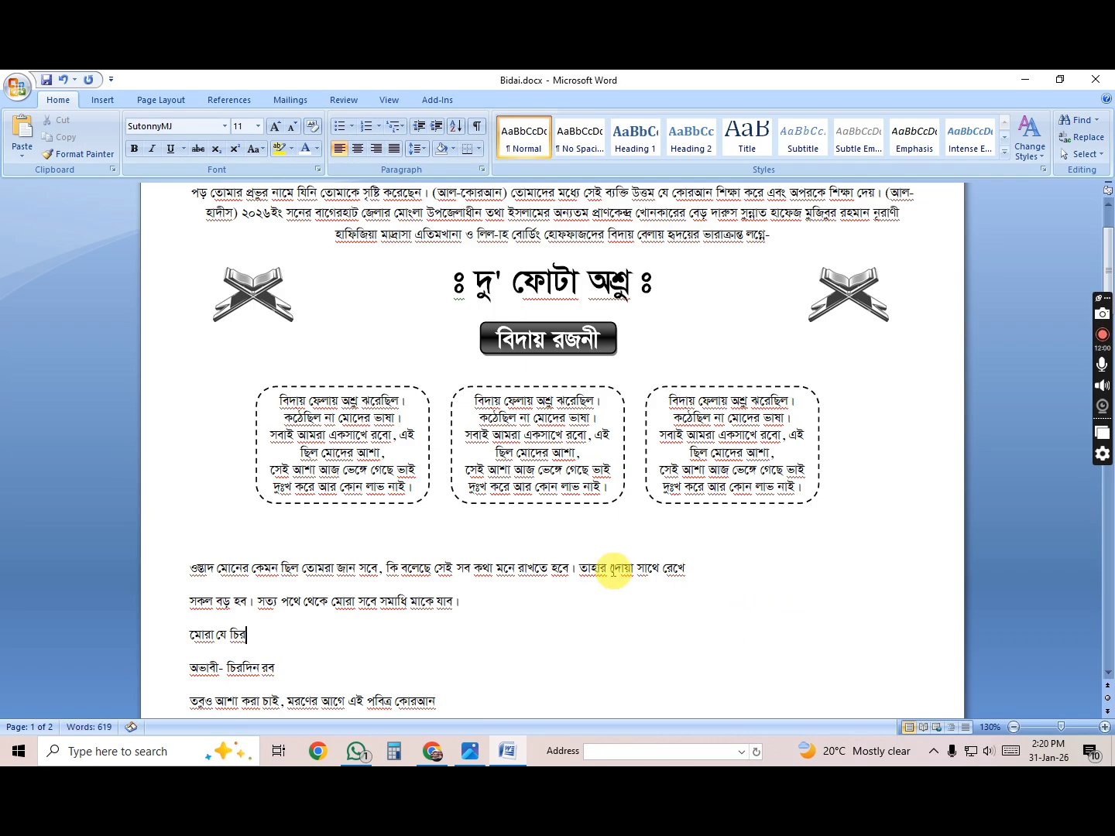
Check the verses in the reference image, and move the two-line body verse beginning "ওস্তাদ" into the middle text box, replacing its text.
scroll(613, 570, down, 1)
key(alt+Tab)
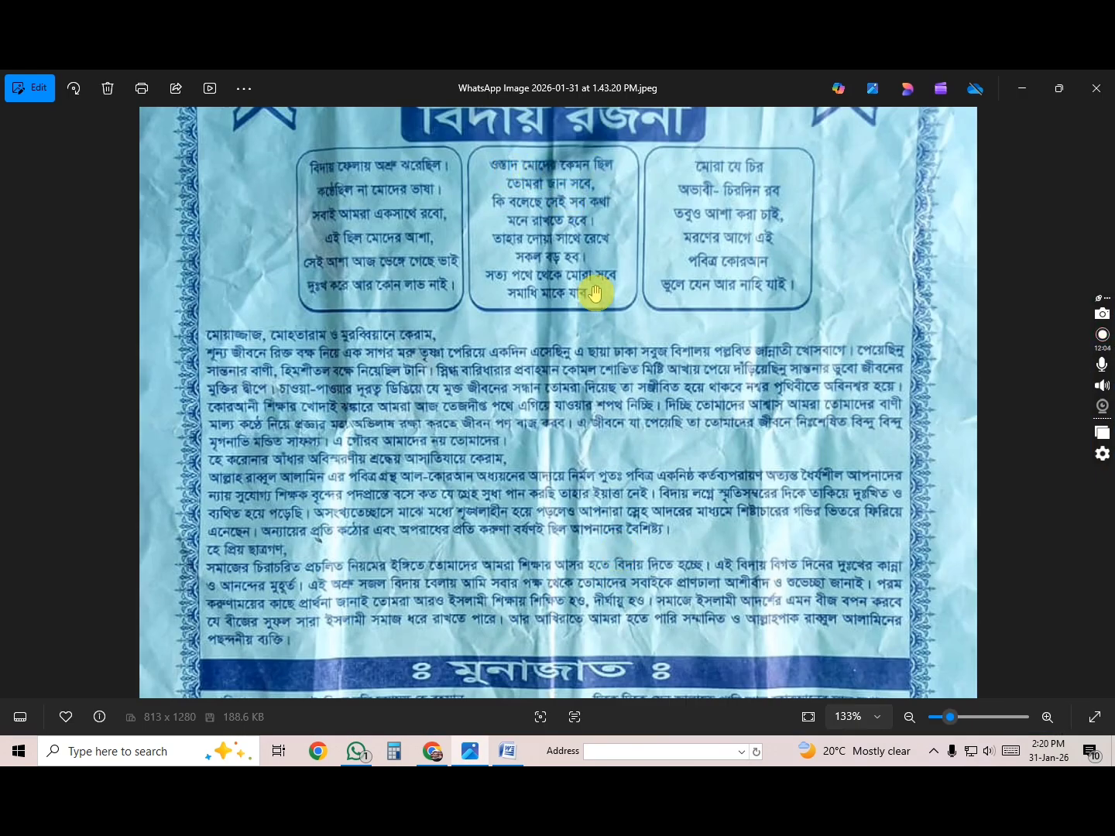
key(alt+Tab)
scroll(560, 468, down, 3)
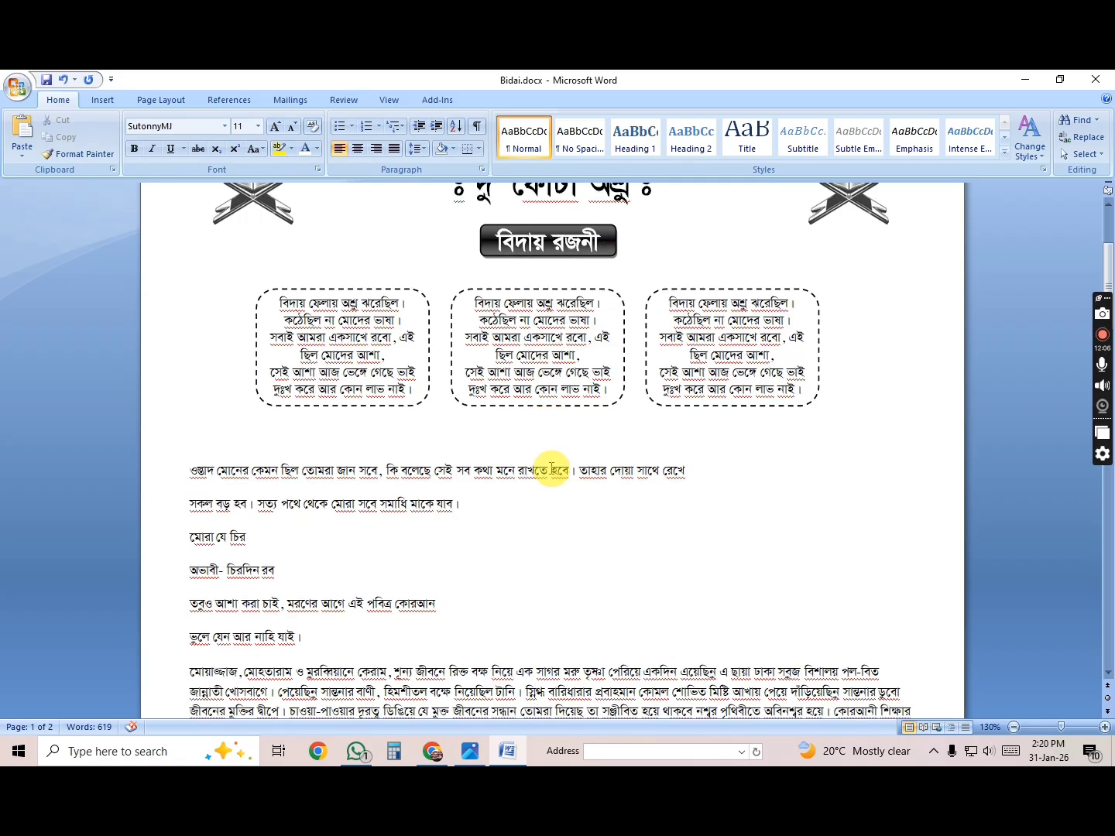
drag(191, 372, 468, 414)
key(ctrl+c)
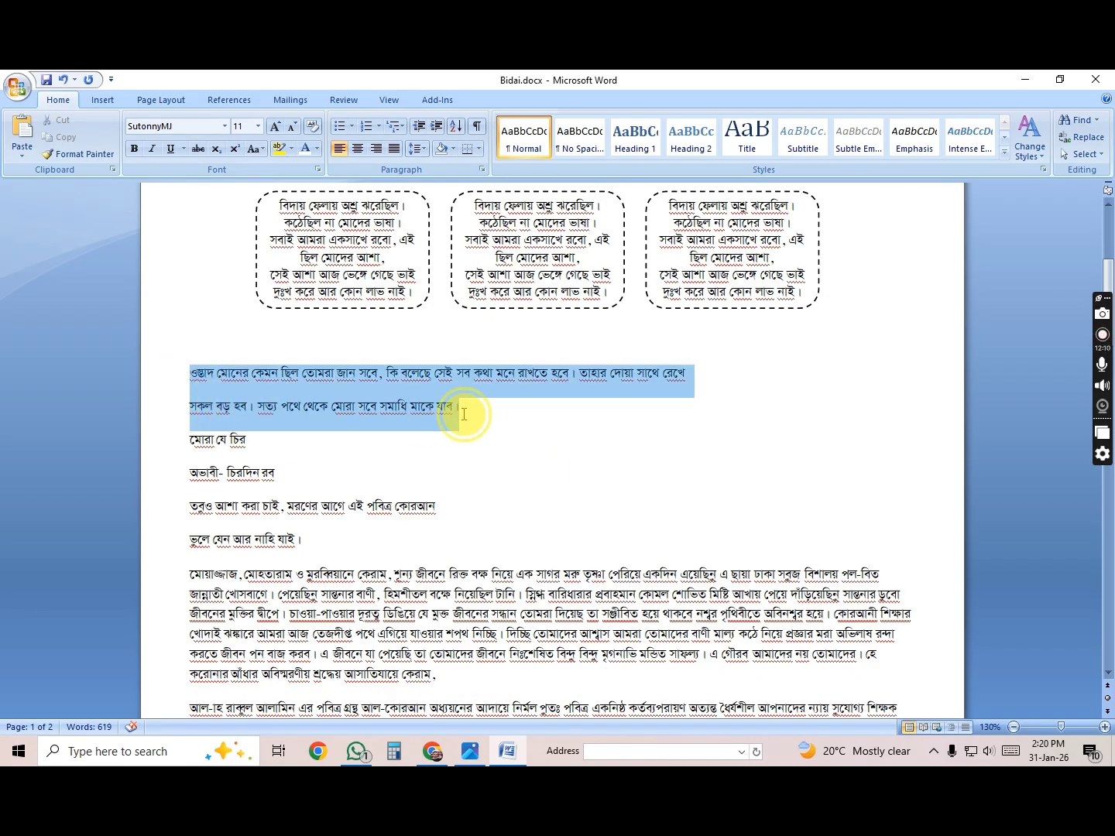
key(BackSpace)
click(536, 207)
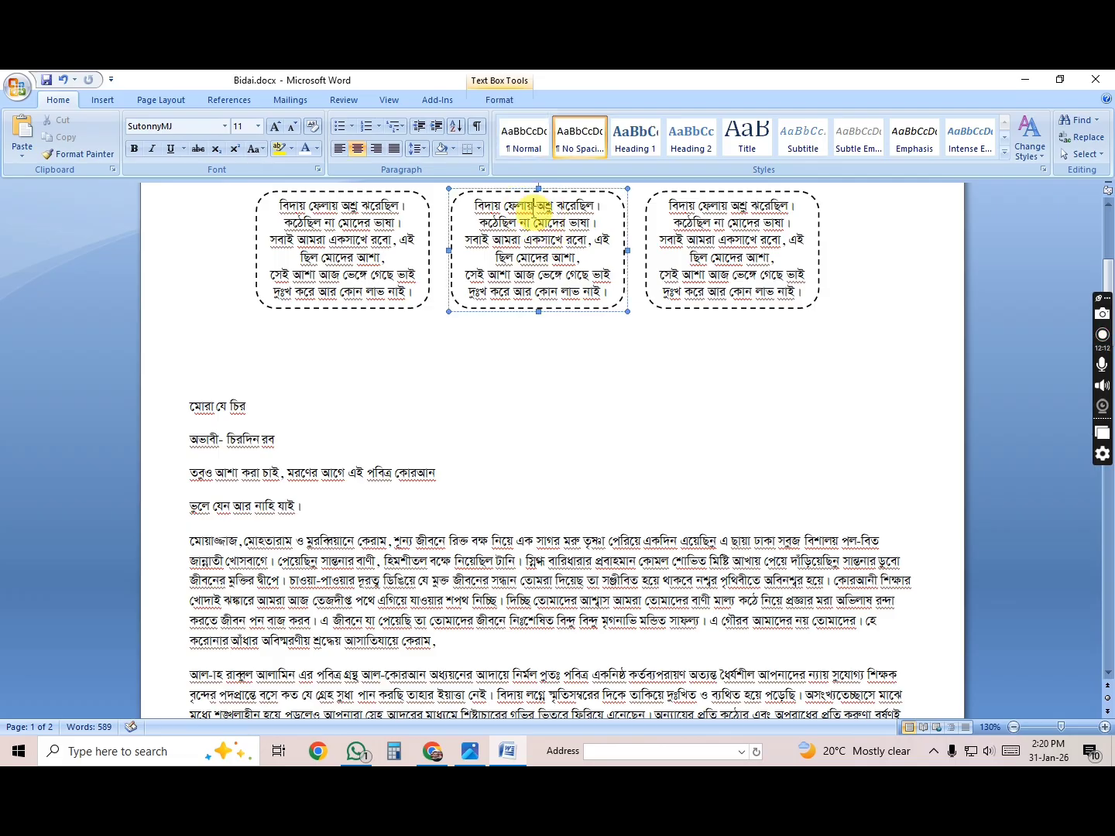
key(ctrl+a)
key(ctrl+v)
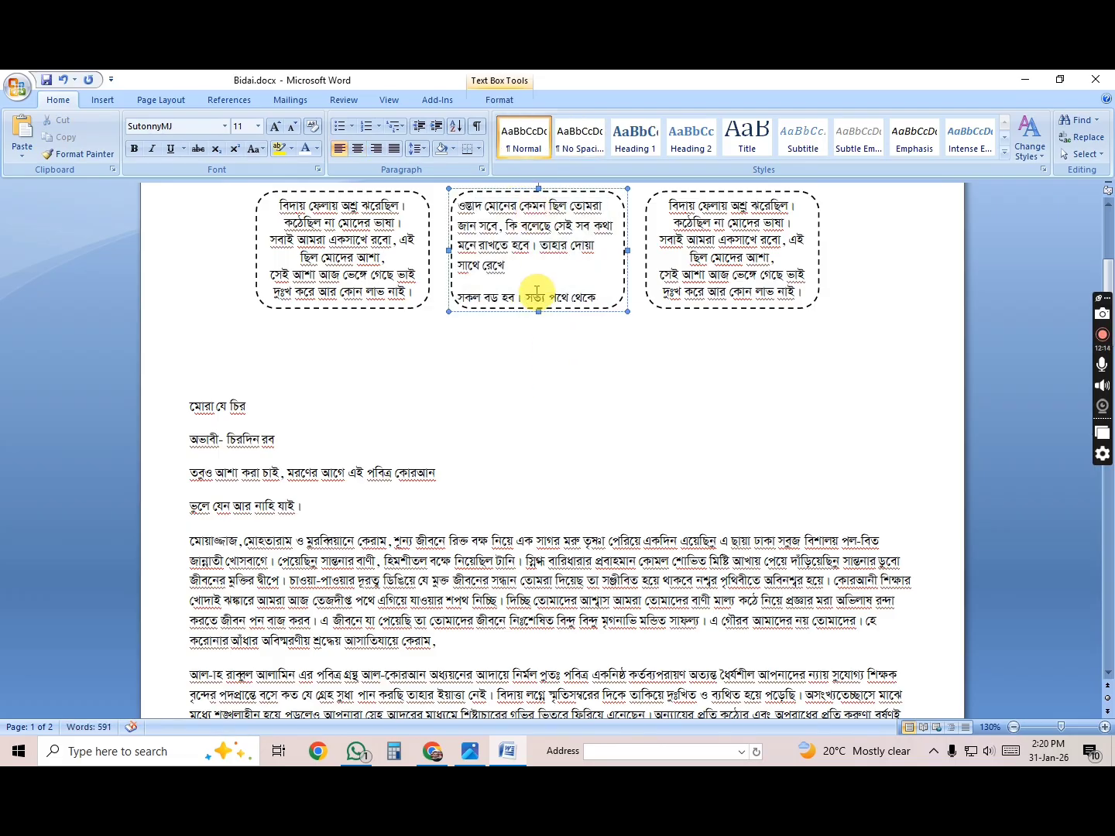
Join the two paragraphs in the middle text box by removing the break before "সকল বড় হব".
click(538, 284)
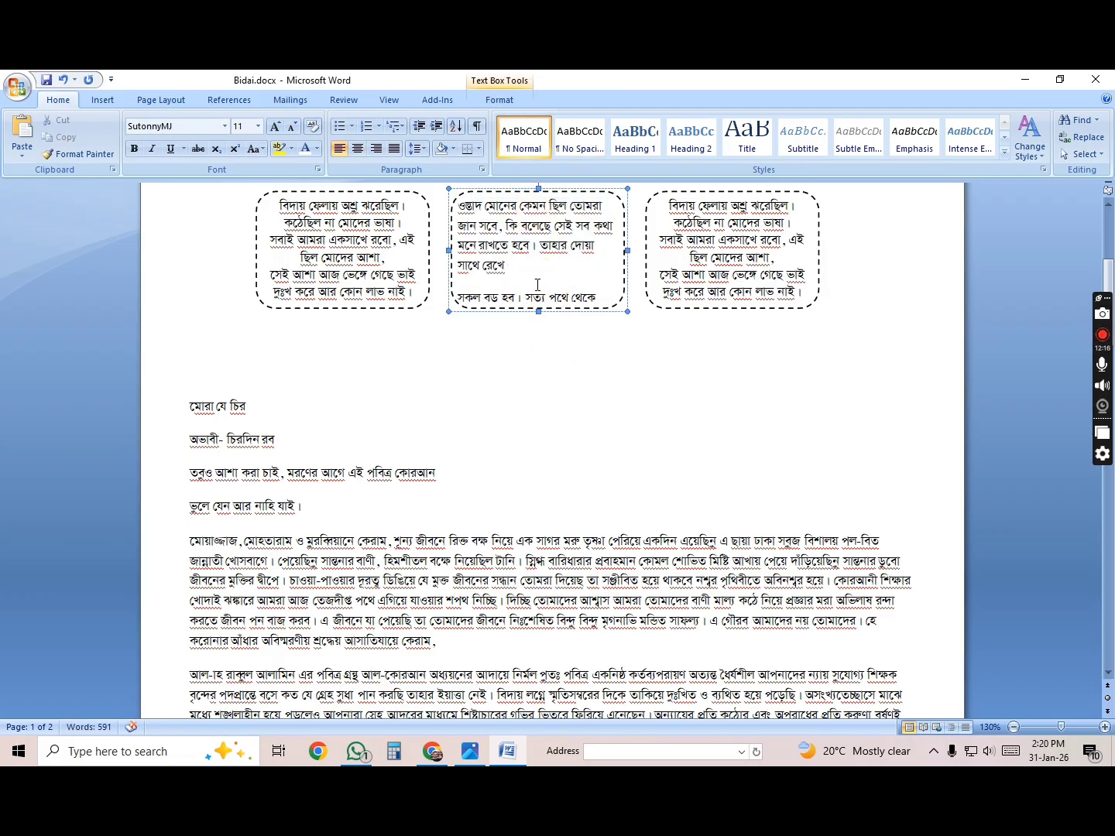
key(Delete)
key(Delete)
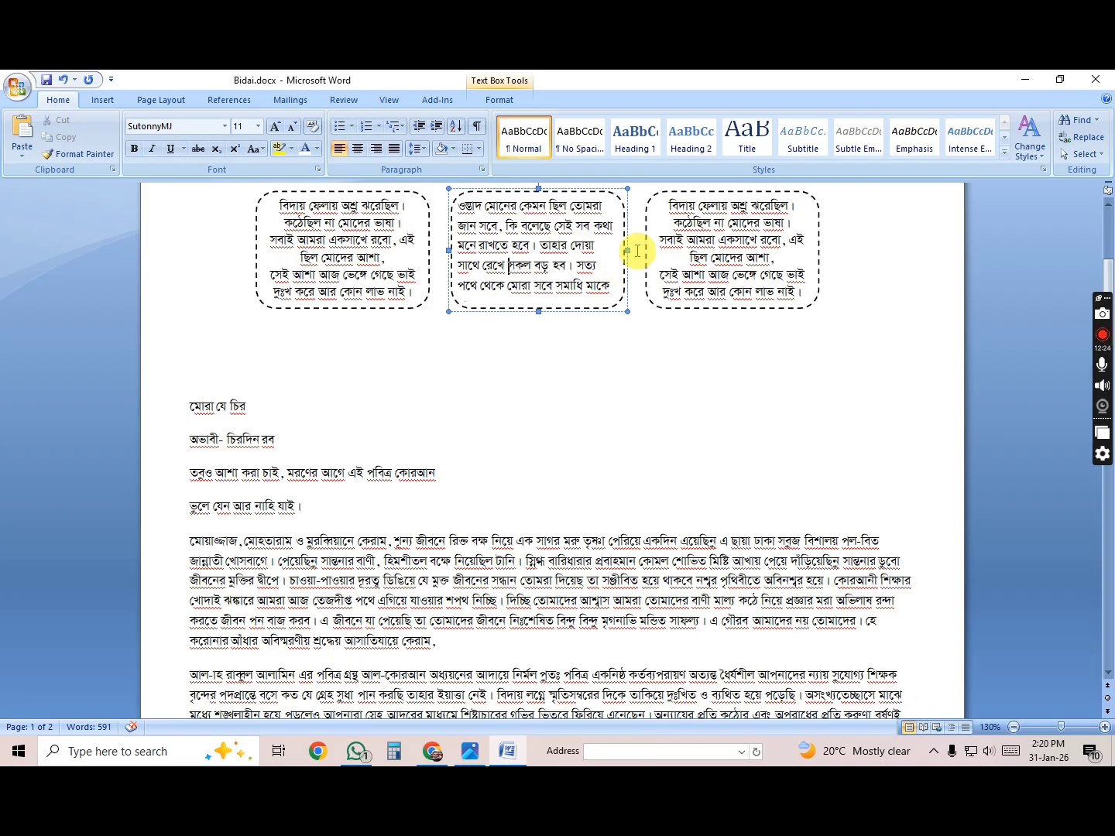
Widen the middle, third and first text boxes slightly, leaving a gap between neighbouring boxes.
drag(629, 247, 638, 246)
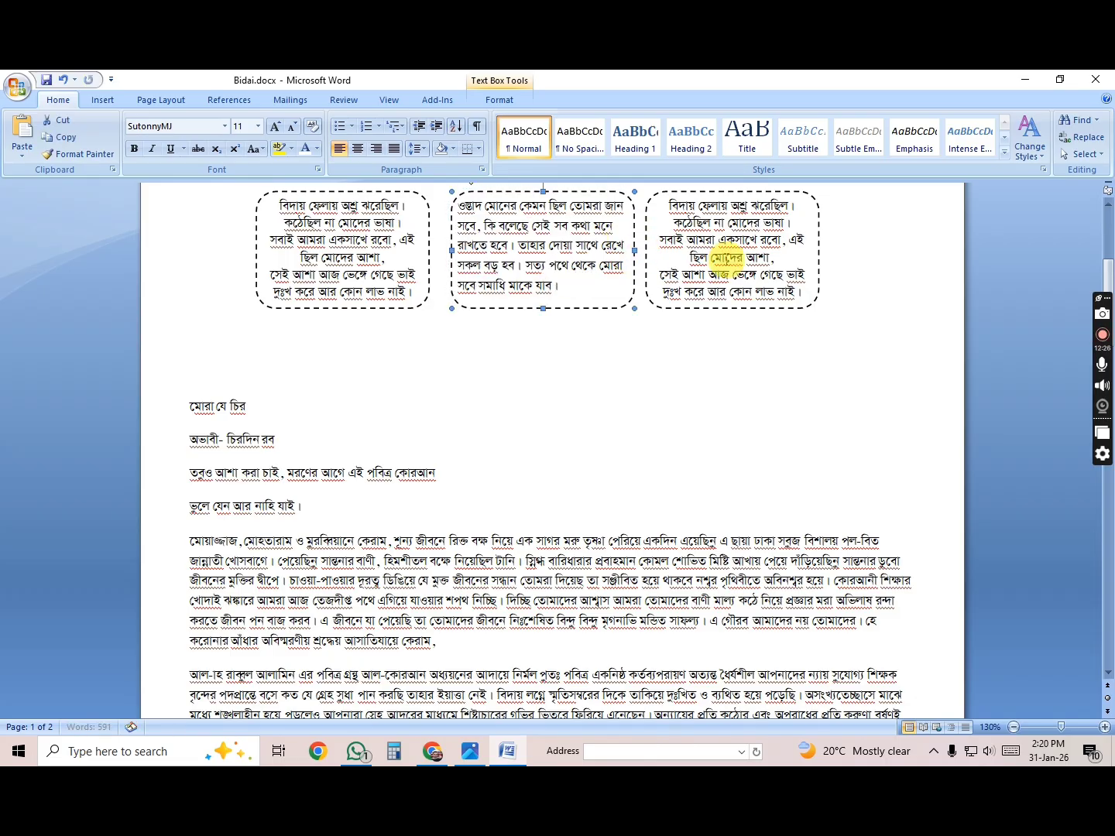
click(737, 257)
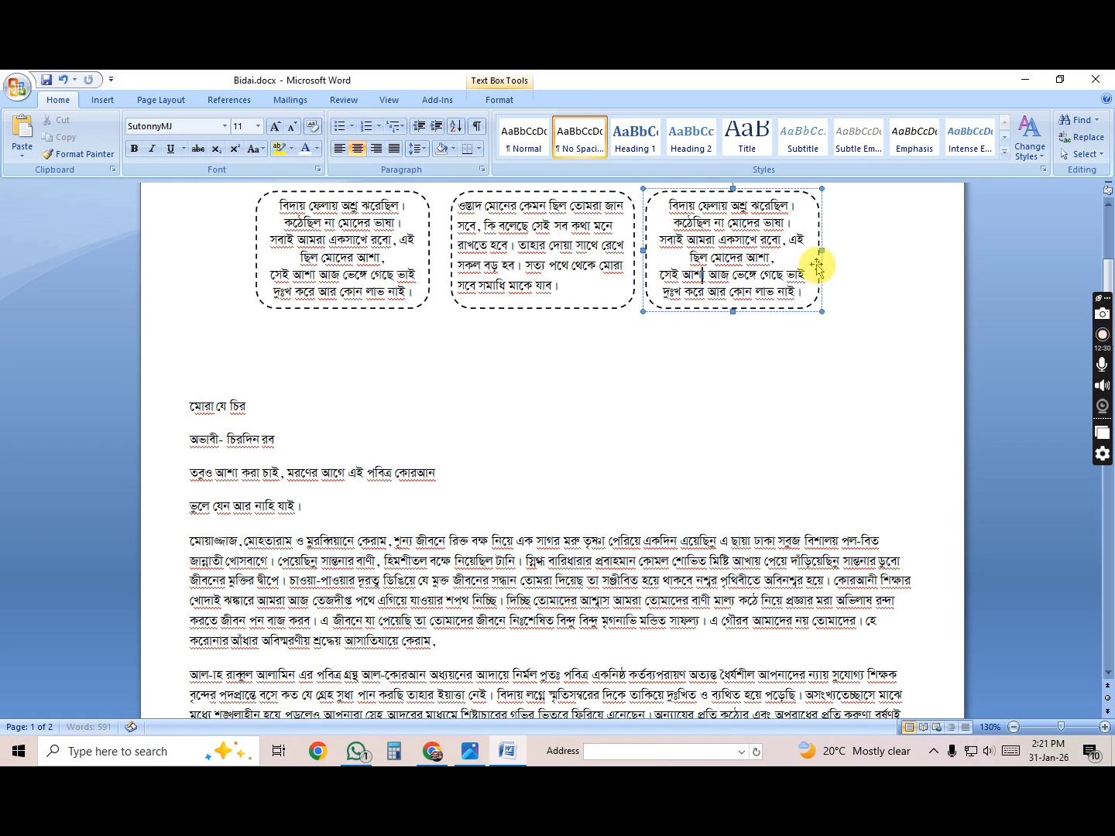
drag(817, 265, 853, 248)
click(298, 250)
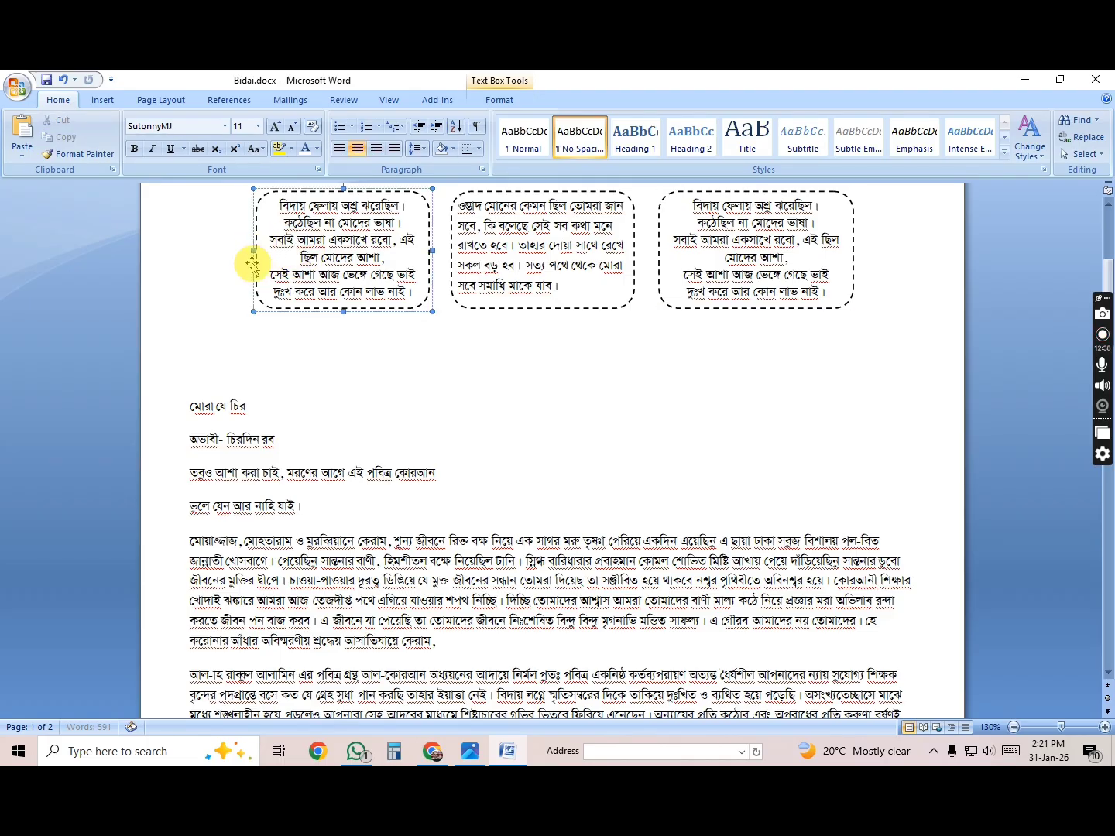
drag(252, 254, 235, 250)
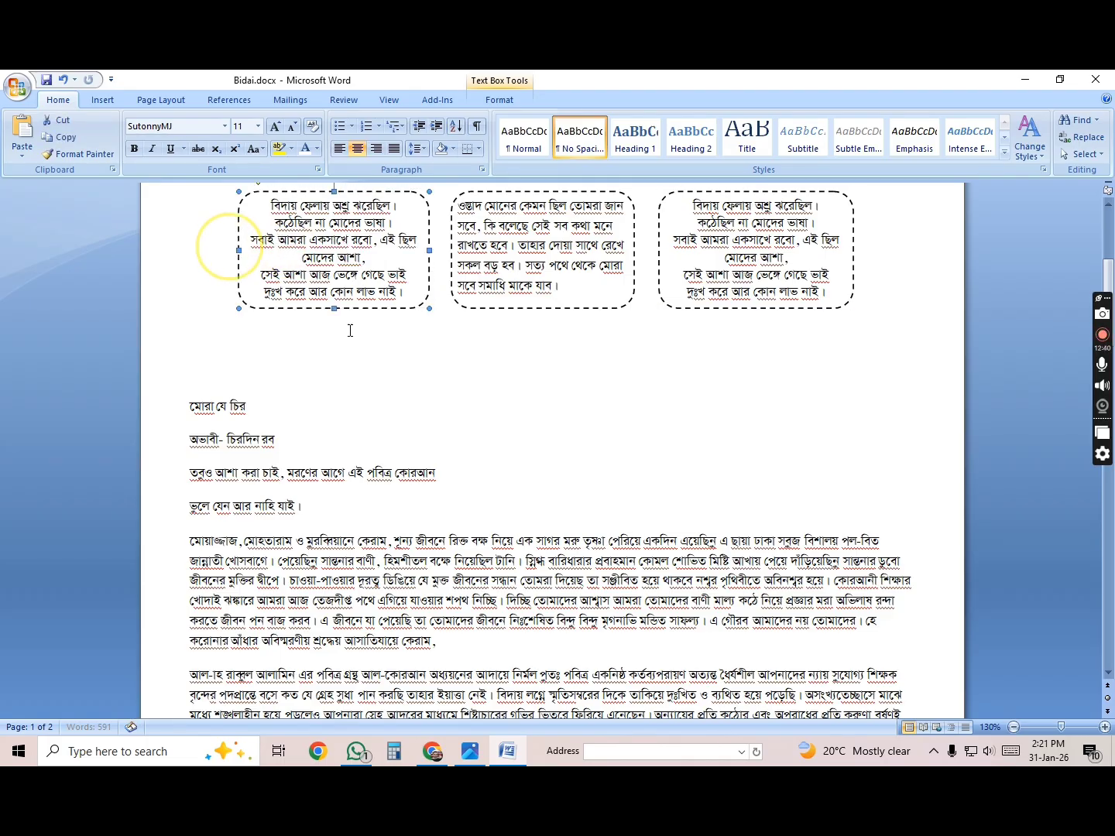
click(423, 356)
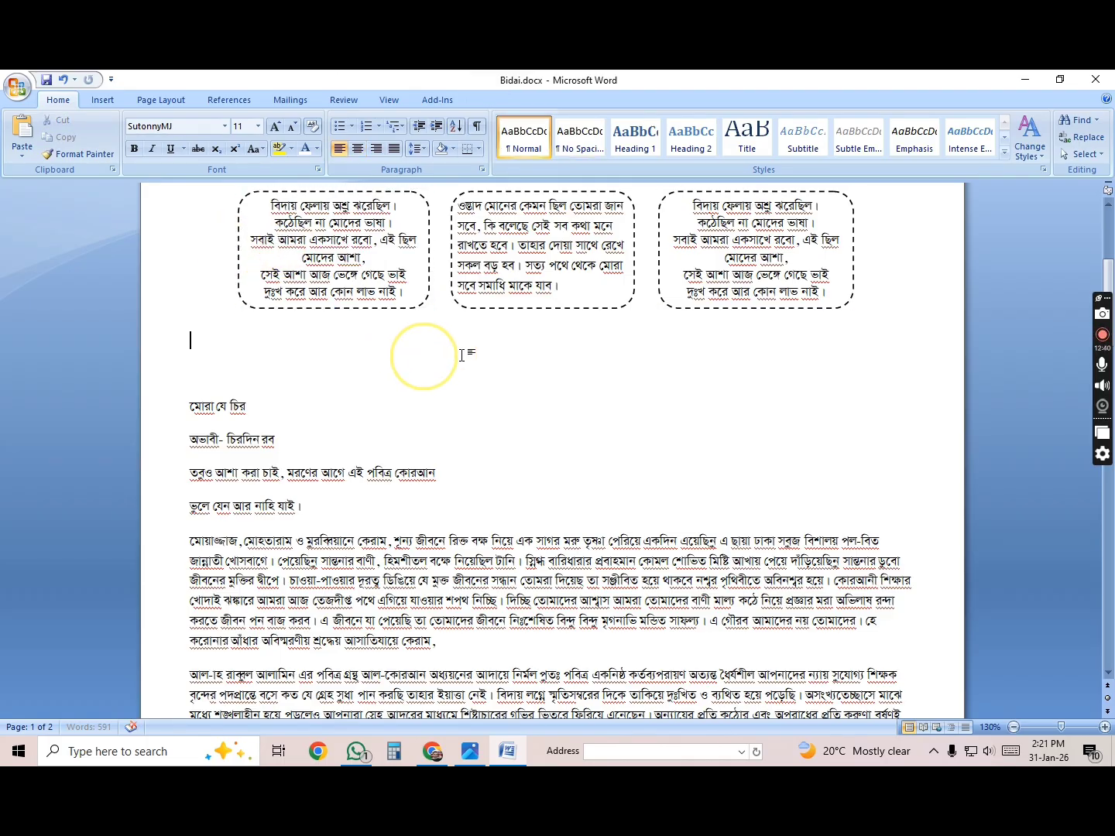
Center the verse in the middle text box.
click(579, 288)
drag(579, 288, 495, 189)
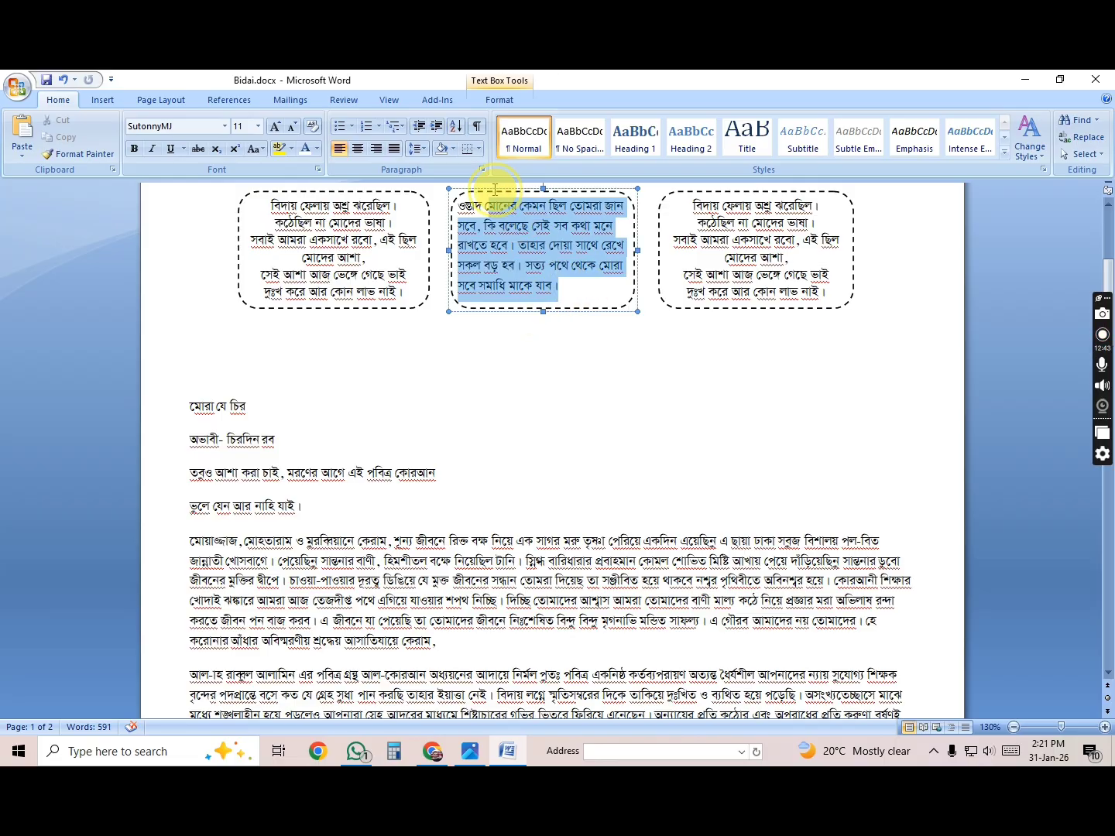
click(359, 148)
click(542, 422)
Check the reference image, and move the four-line body verse beginning "মোরা যে চির" into the third text box, replacing its text.
key(alt+Tab)
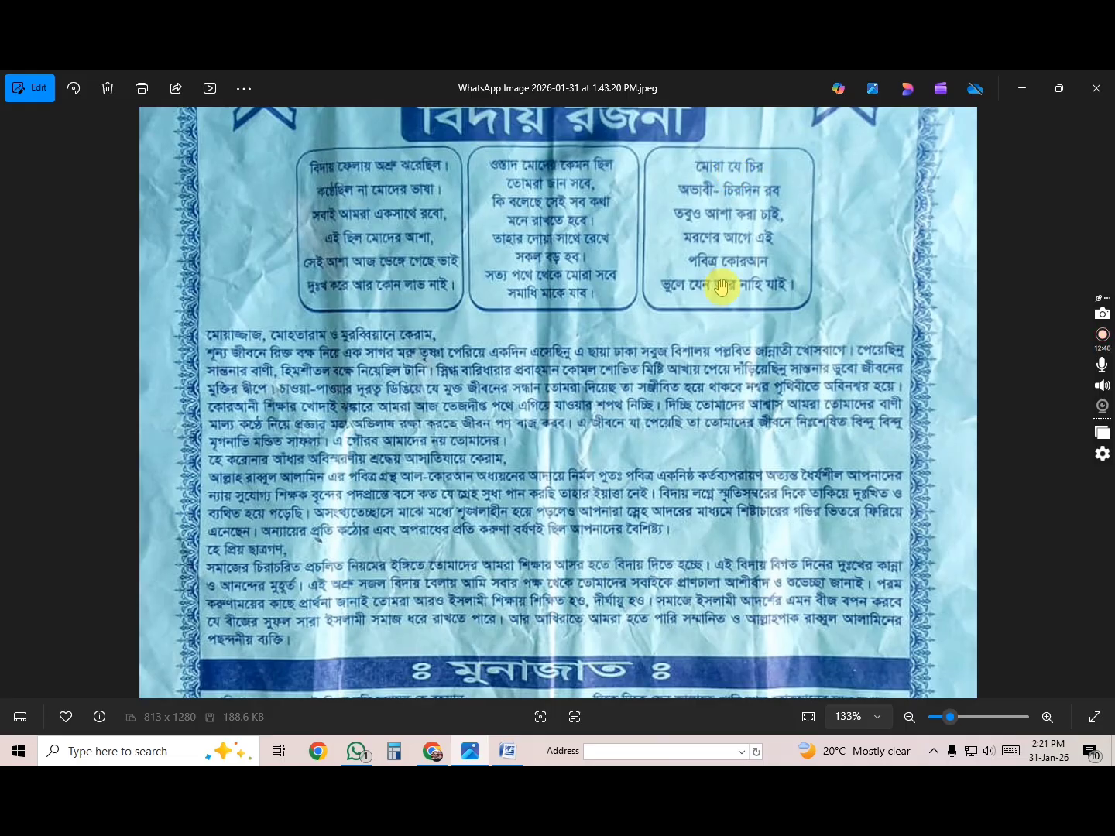
key(alt+Tab)
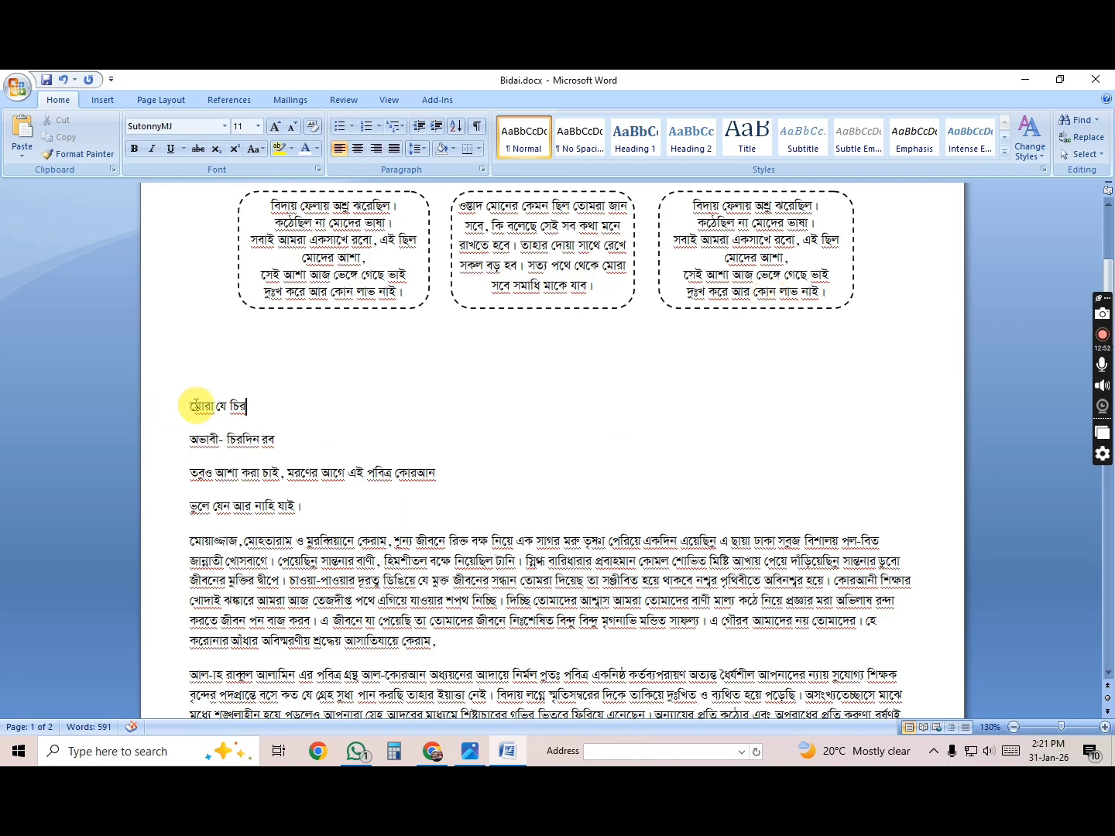
drag(184, 408, 301, 498)
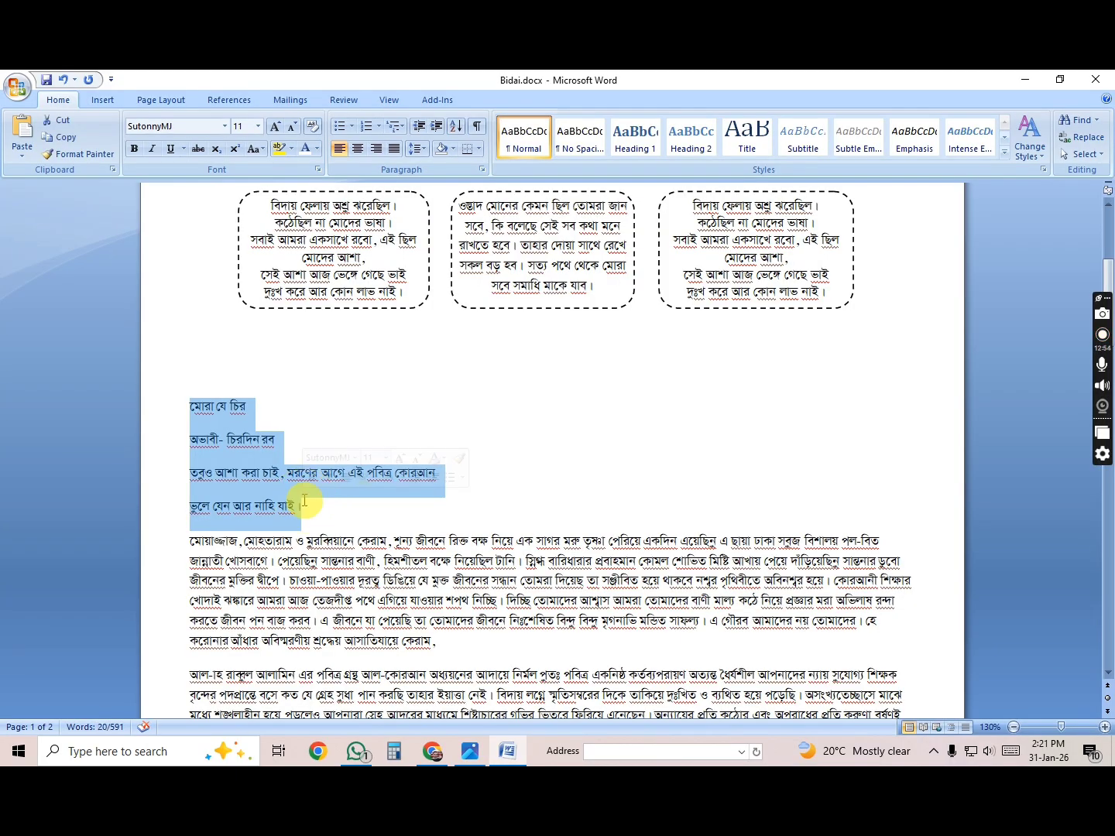
key(BackSpace)
click(714, 241)
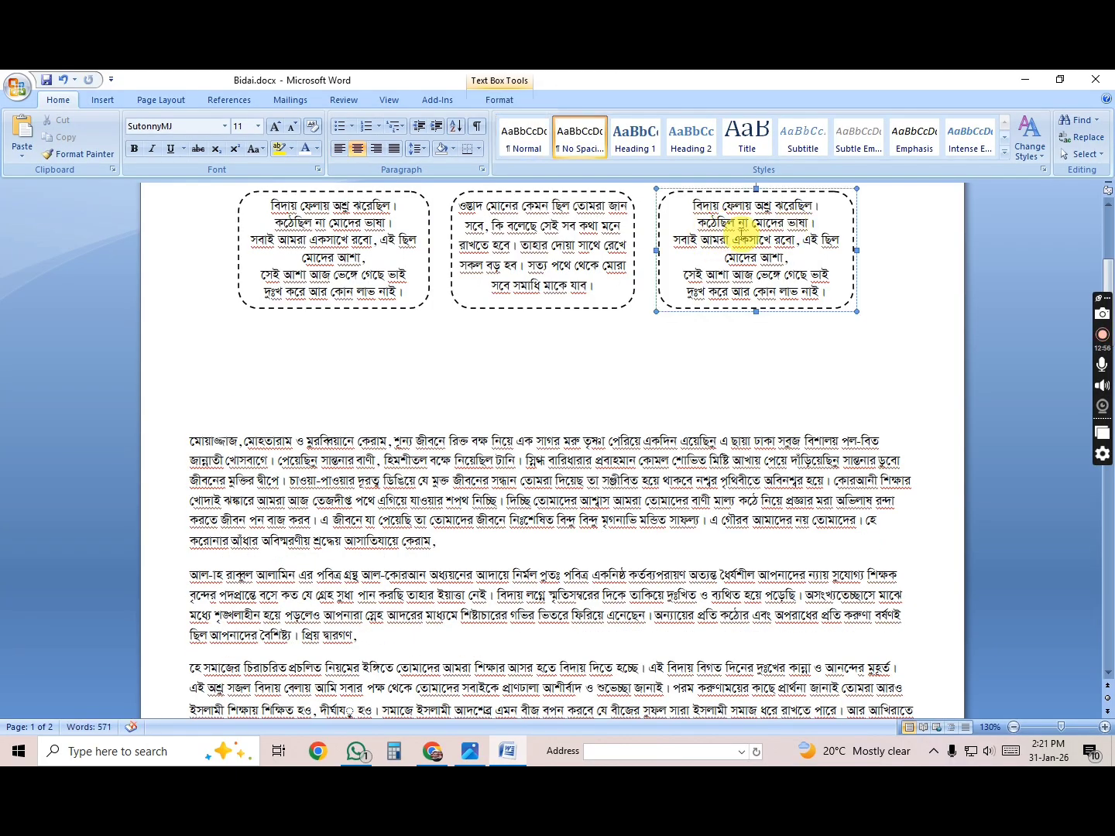
key(ctrl+a)
key(BackSpace)
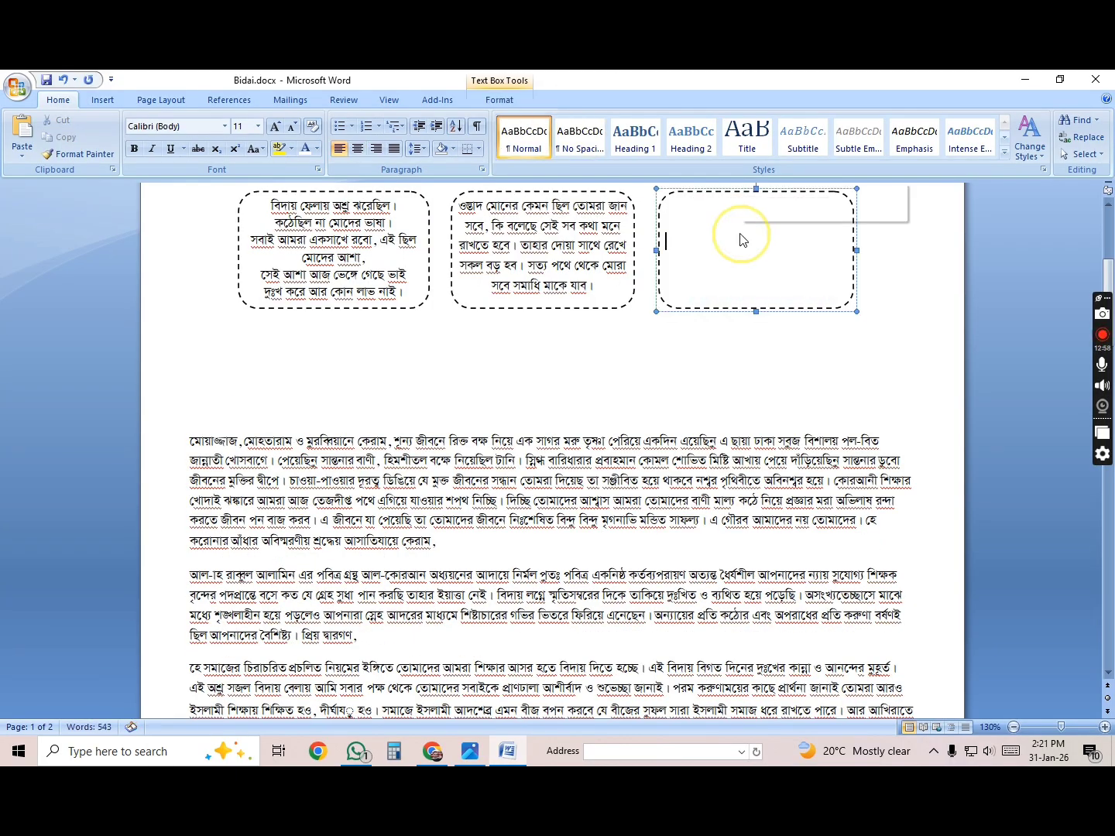
right_click(741, 236)
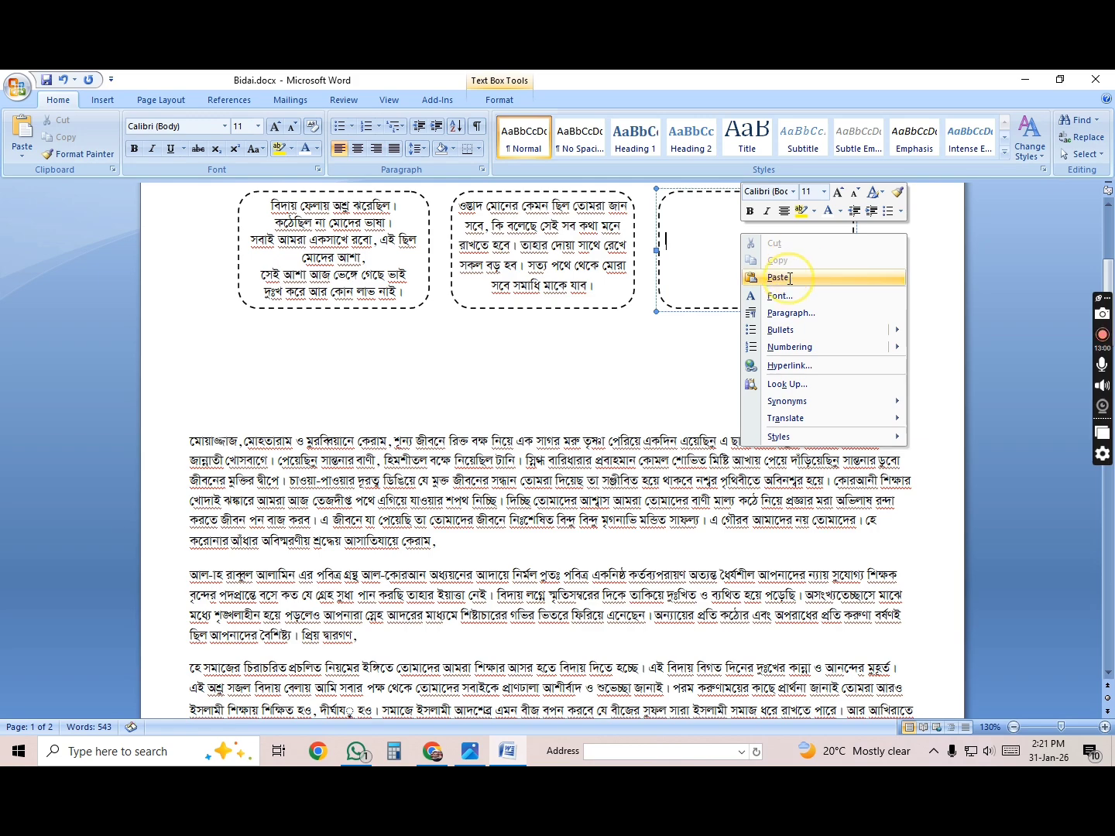
click(790, 276)
Format the verse in the third text box with the No Spacing style and SutonnyMJ font, and center it.
click(765, 234)
key(ctrl+a)
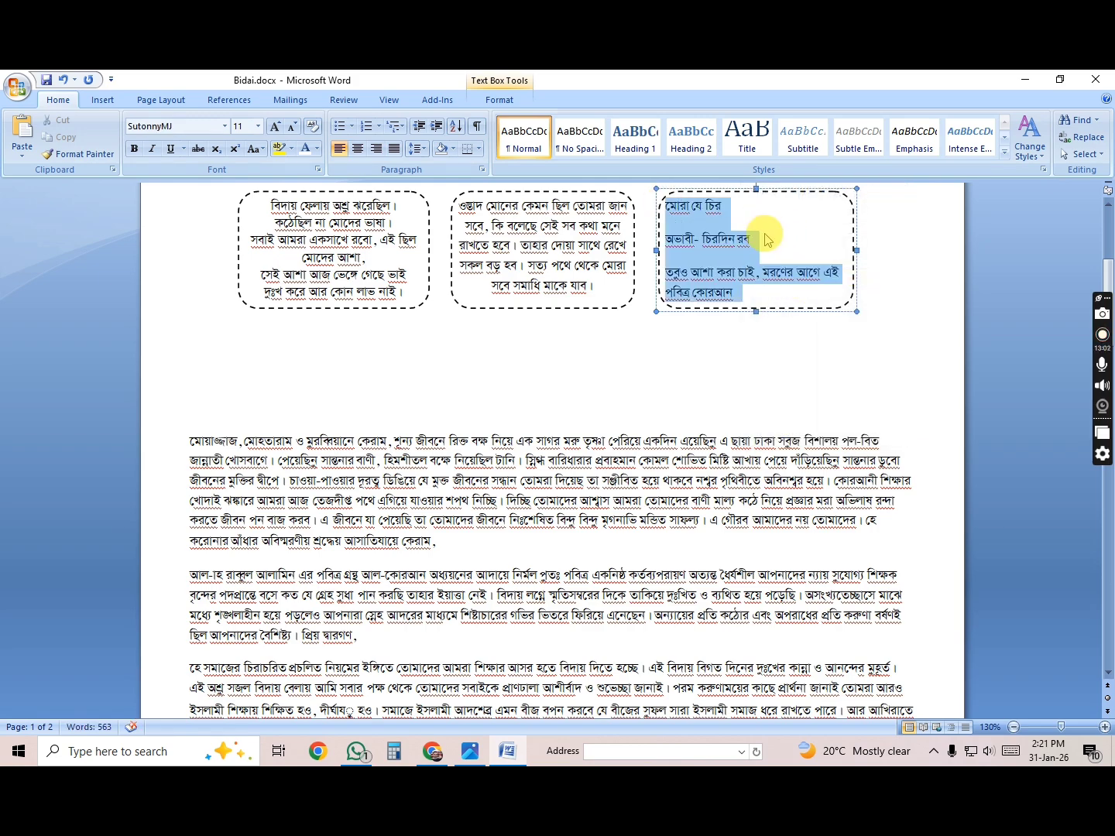
click(575, 136)
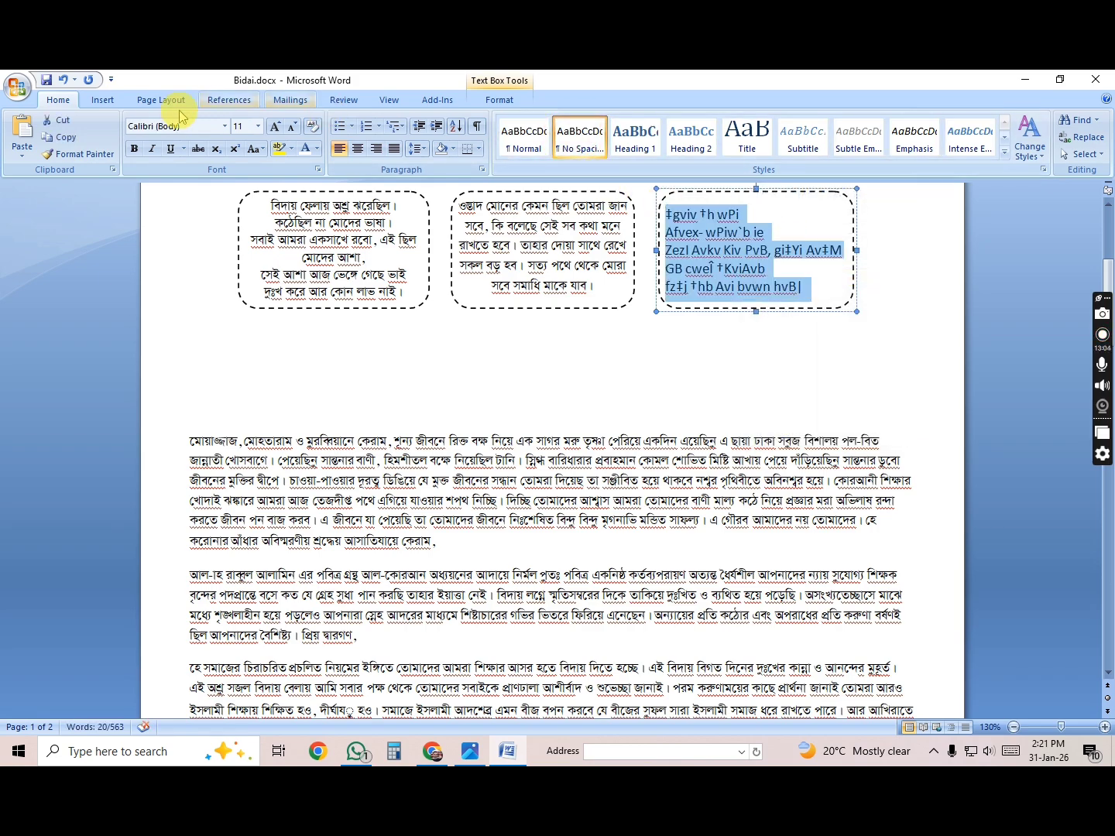
click(203, 124)
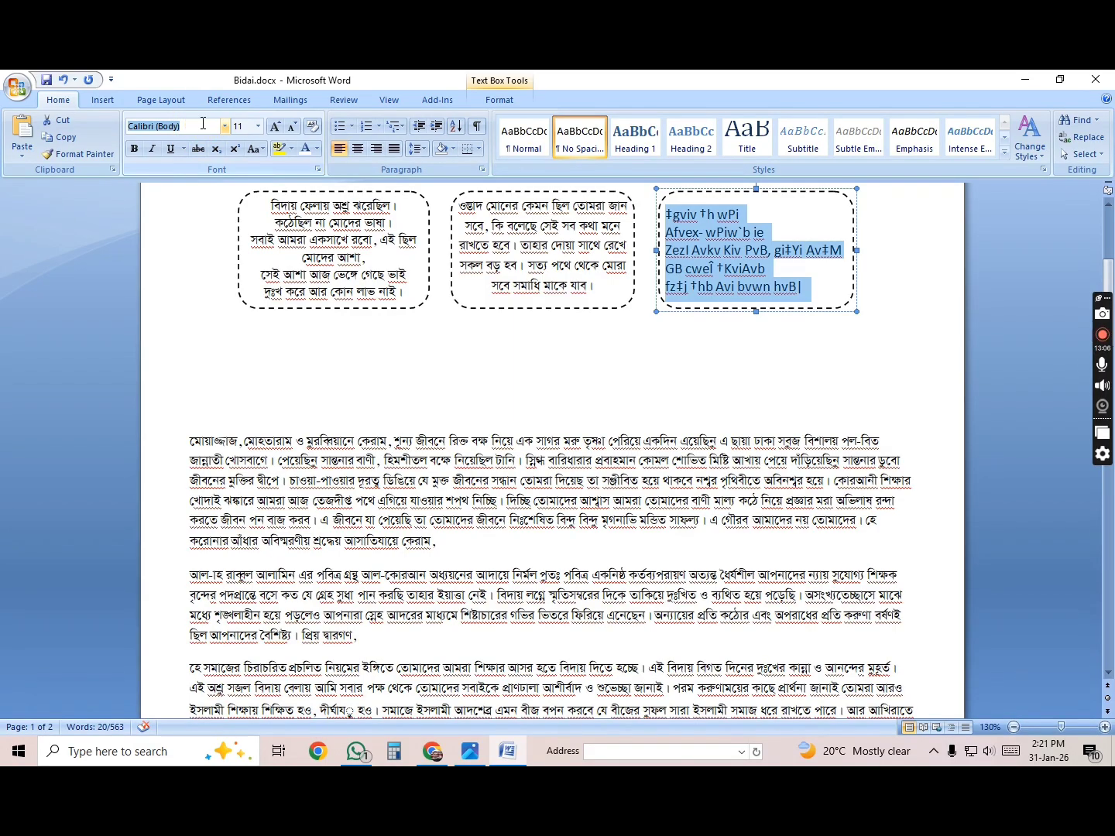
key(Return)
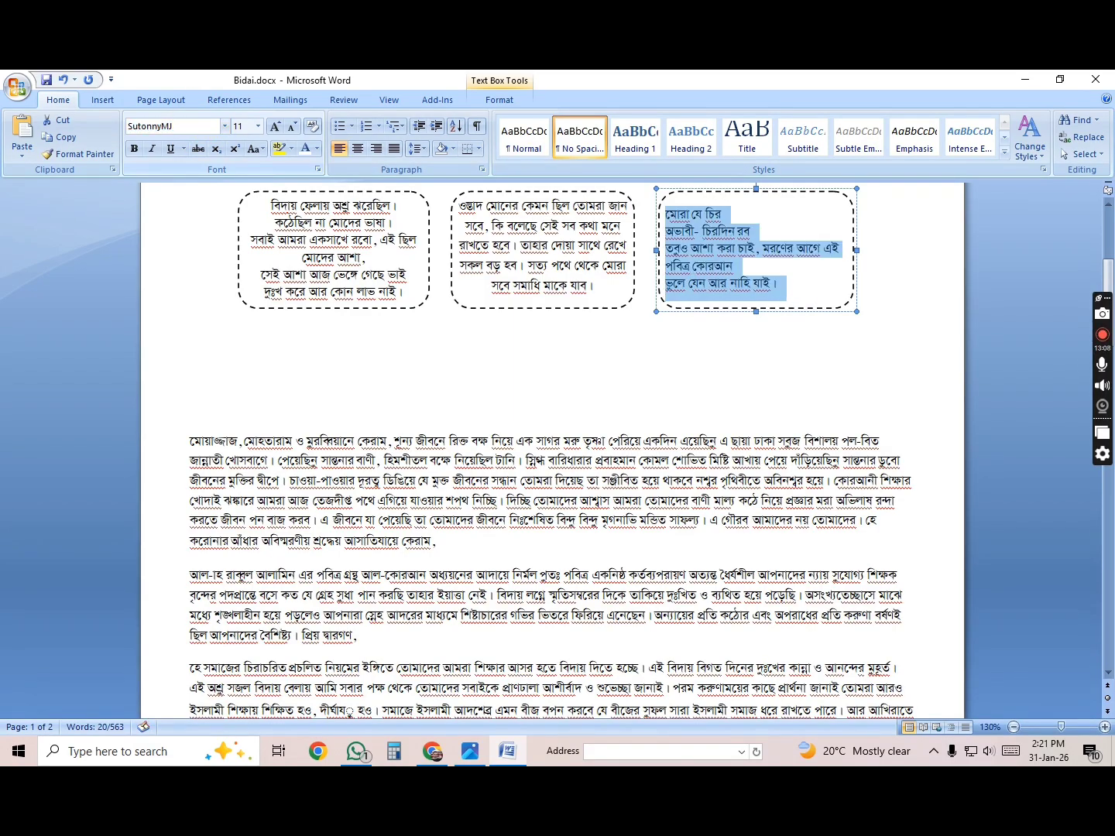
click(358, 149)
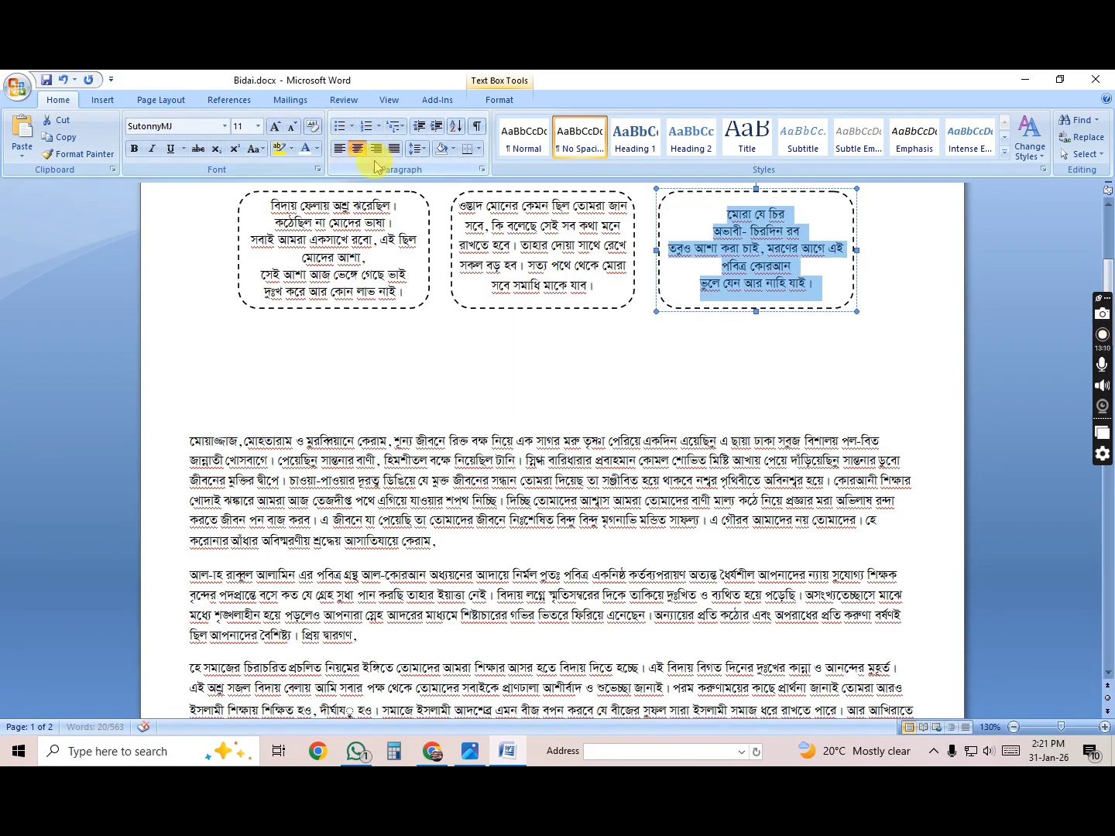
click(751, 362)
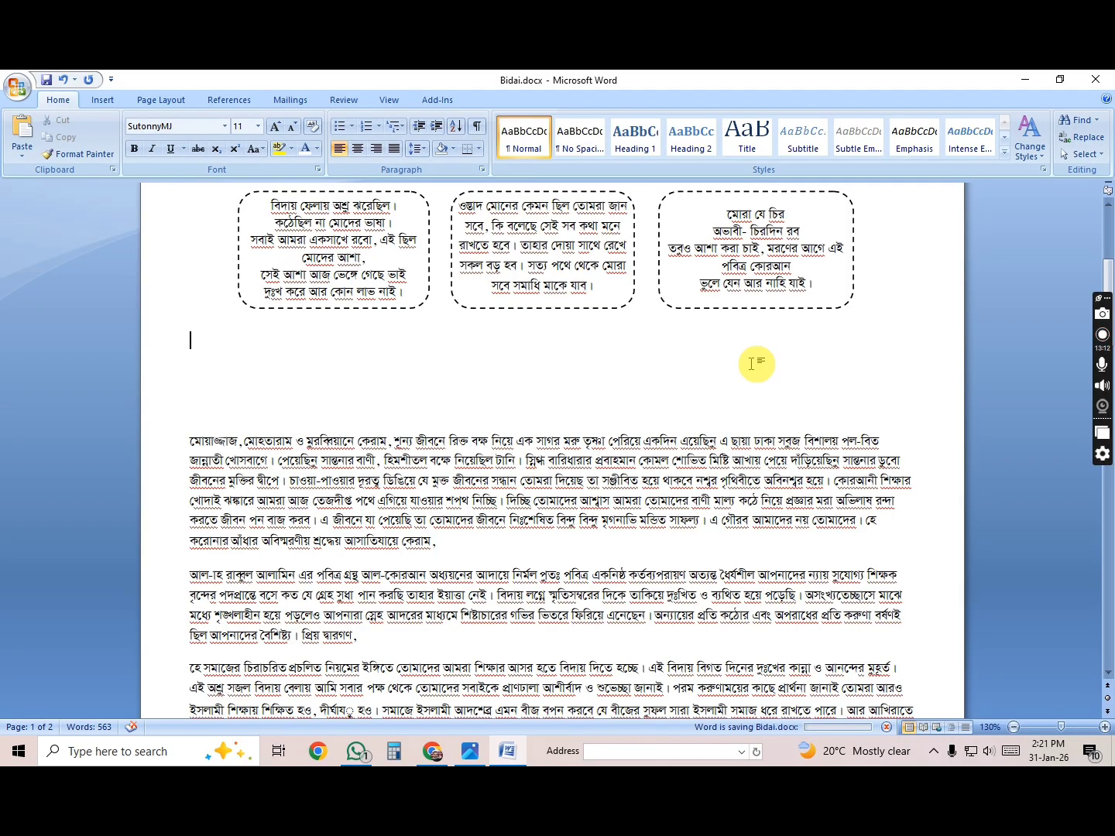
Compare with the reference image, and delete the three empty paragraphs between the verse boxes and the body text.
key(alt+Tab)
scroll(610, 391, down, 2)
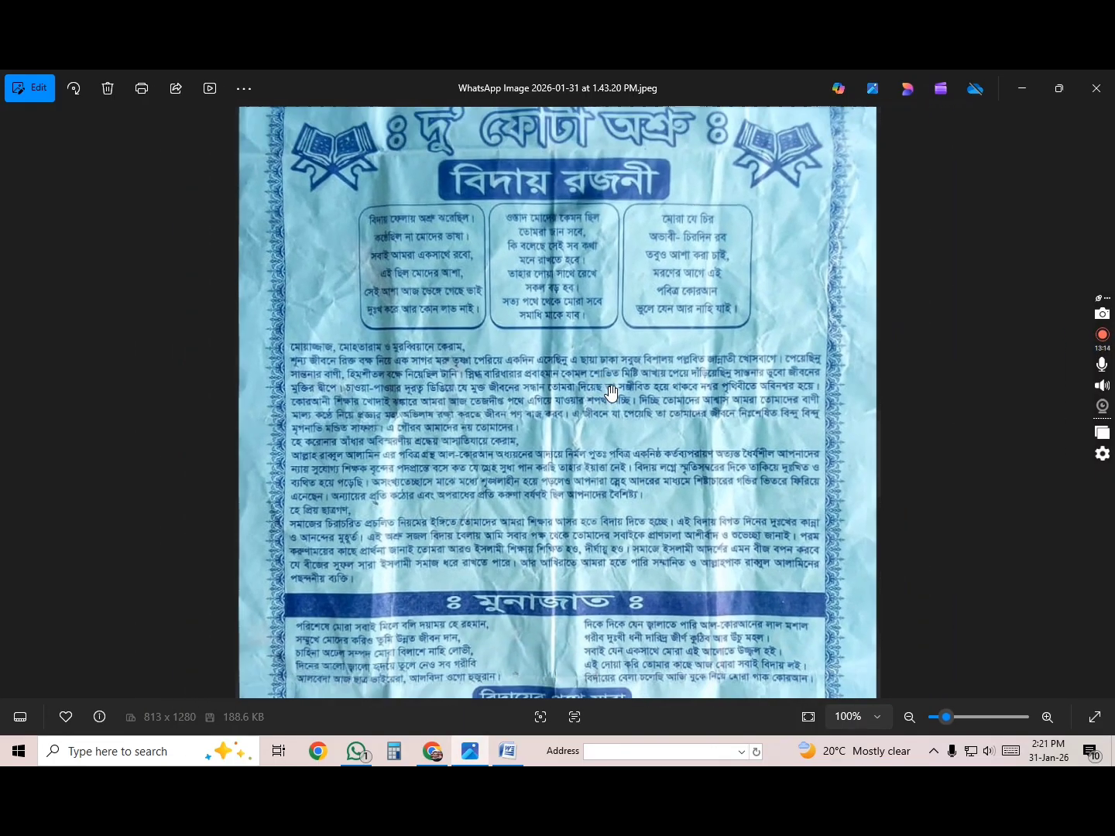
key(alt+Tab)
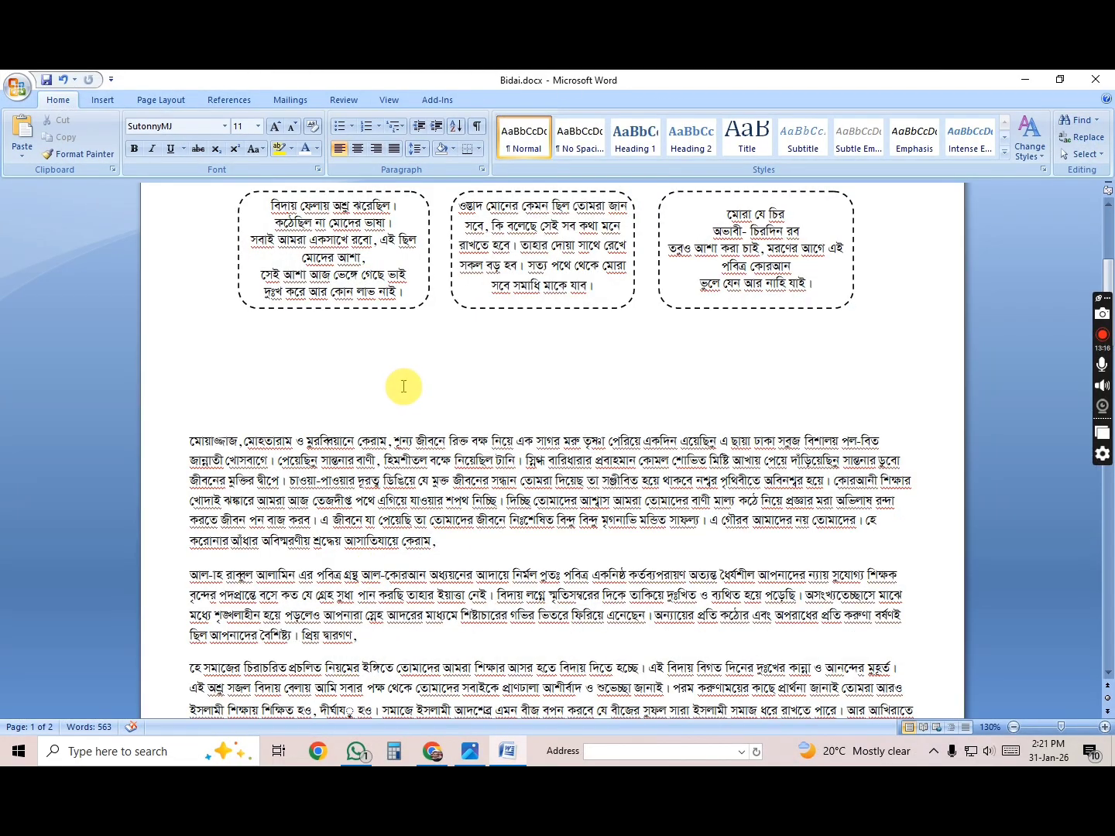
key(Delete)
key(Delete)
key(Delete)
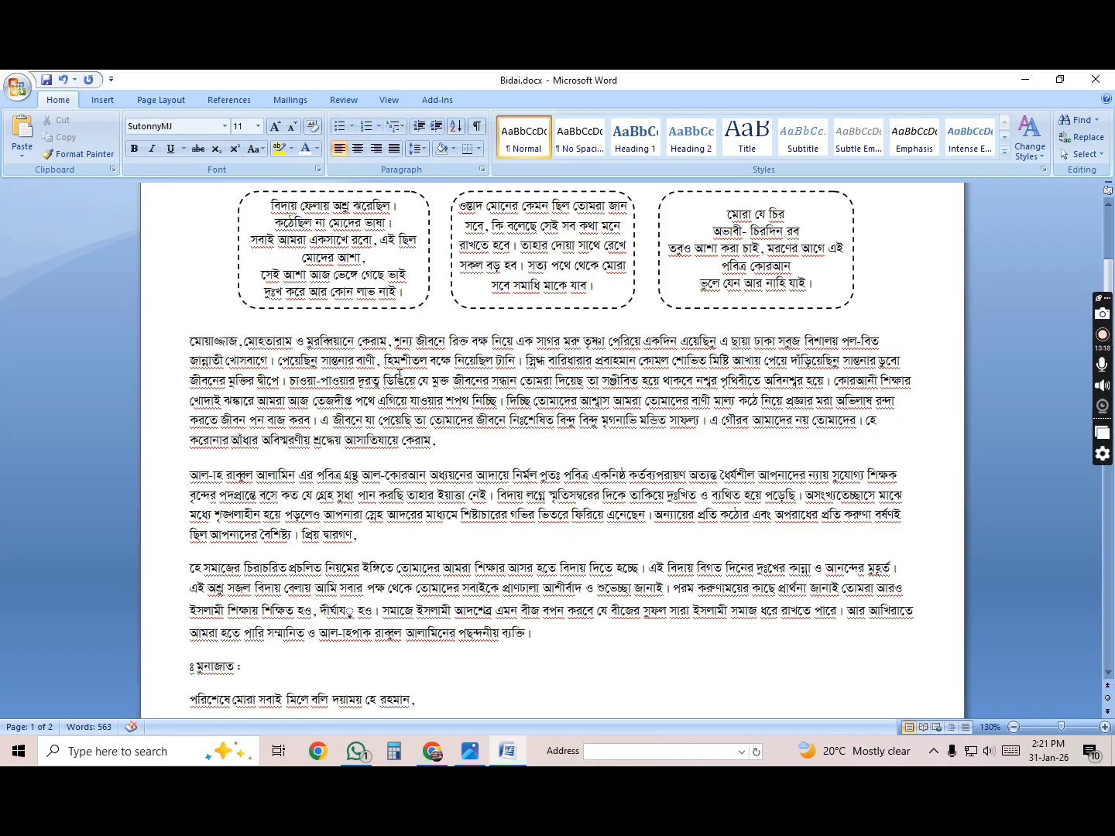
Split the first body paragraph after "কেরাম," so the salutation stands on its own line as in the reference image.
key(alt+Tab)
key(alt+Tab)
key(Return)
key(Delete)
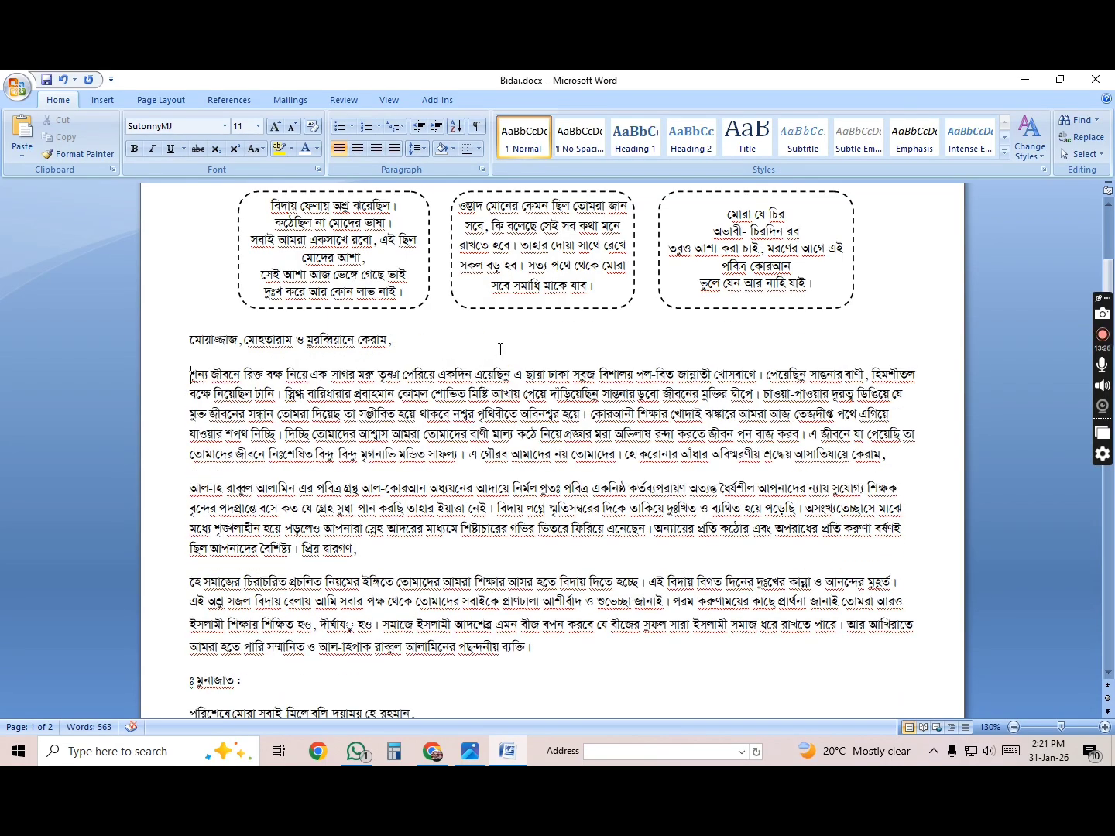
Apply the No Spacing style and the SutonnyMJ font to the salutation line under the verse boxes.
click(152, 352)
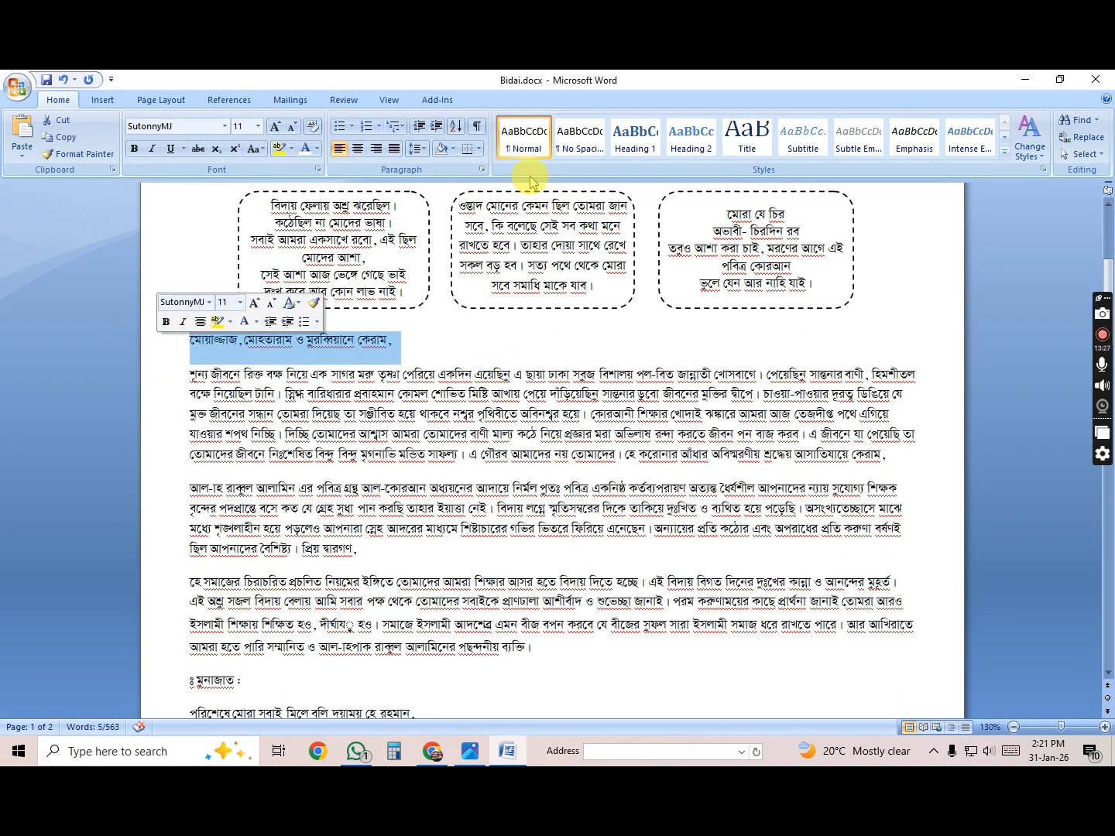
click(580, 137)
click(201, 125)
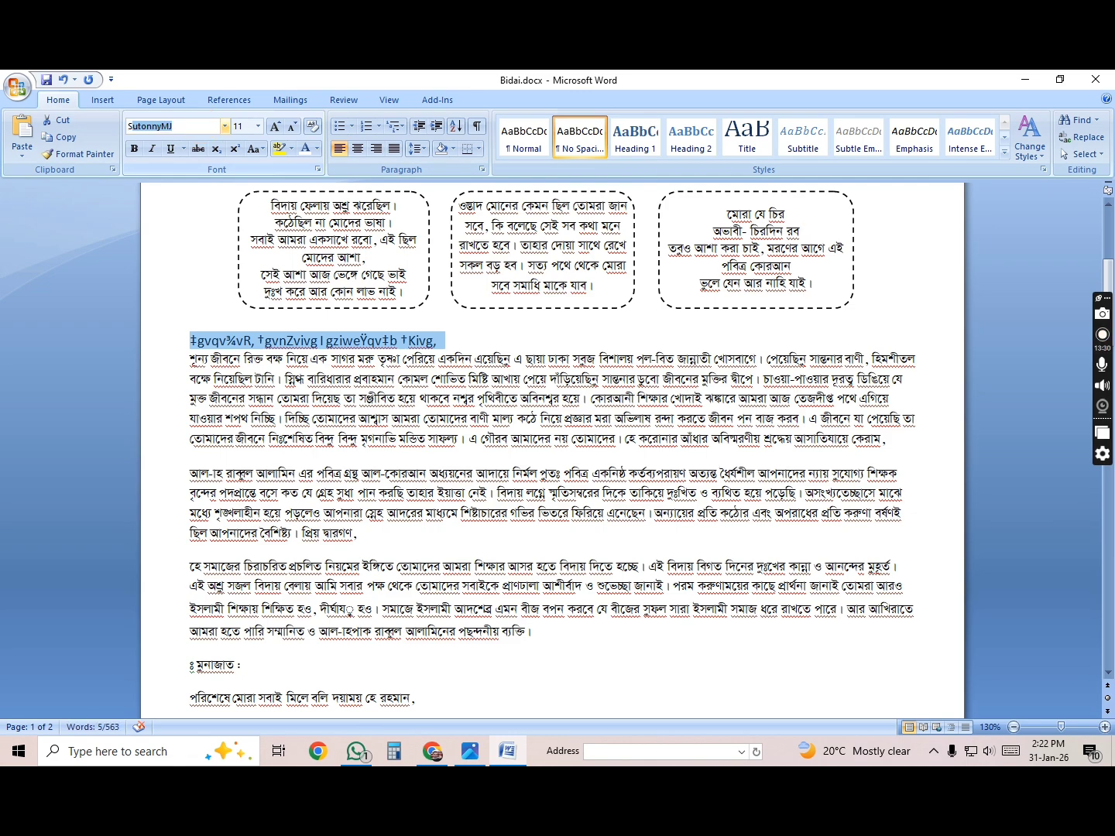
text(S)
key(Return)
click(451, 323)
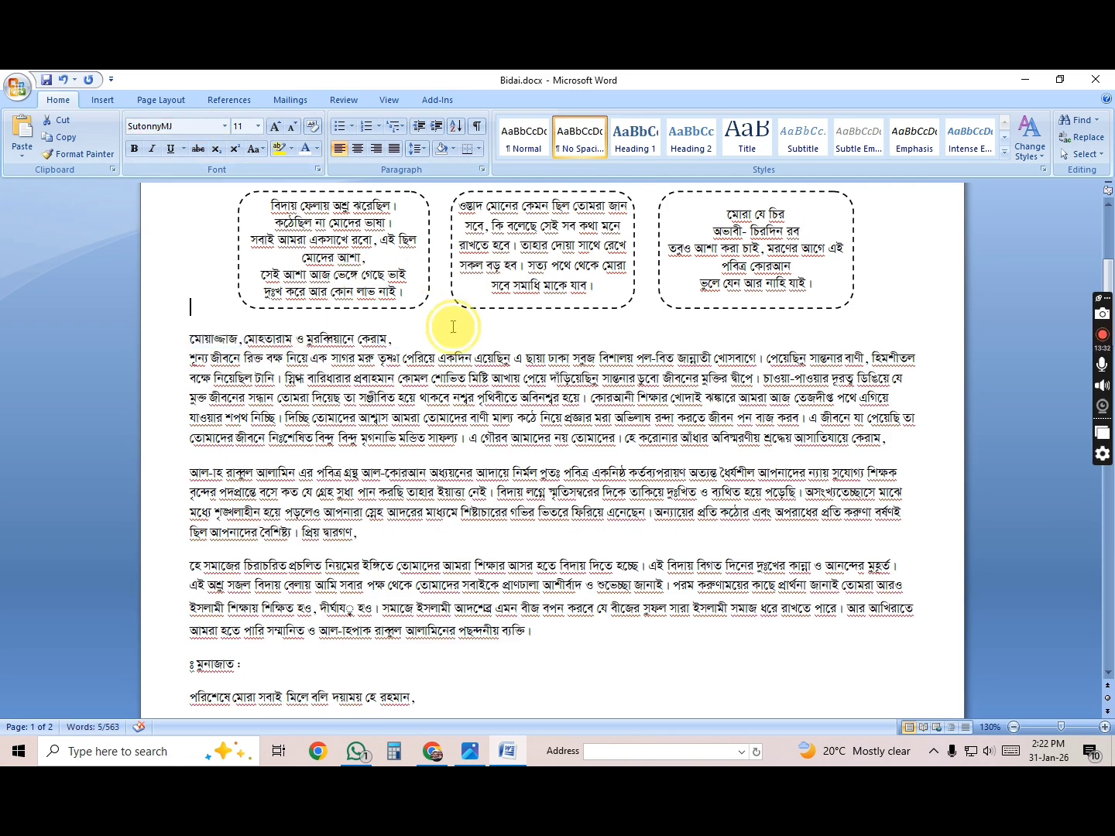
Justify the three long body paragraphs between the salutation and the "মুনাজাত" line.
drag(190, 356, 890, 434)
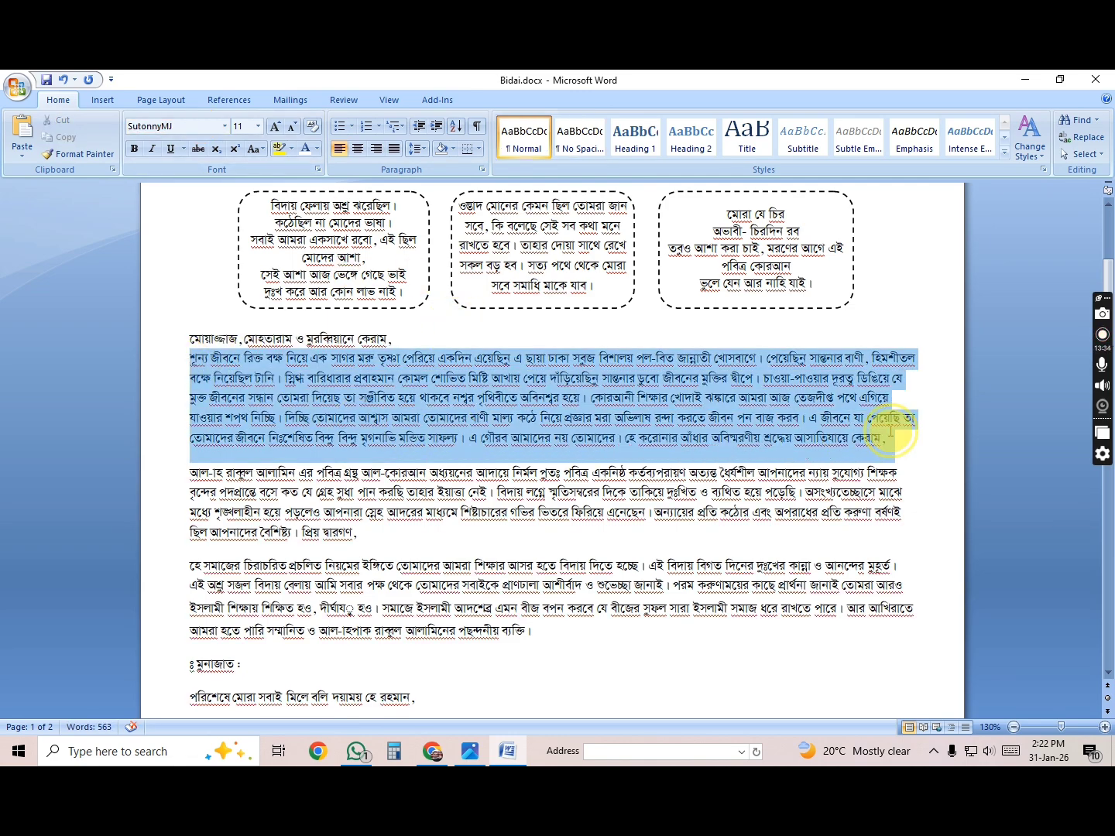
click(392, 151)
drag(190, 472, 365, 532)
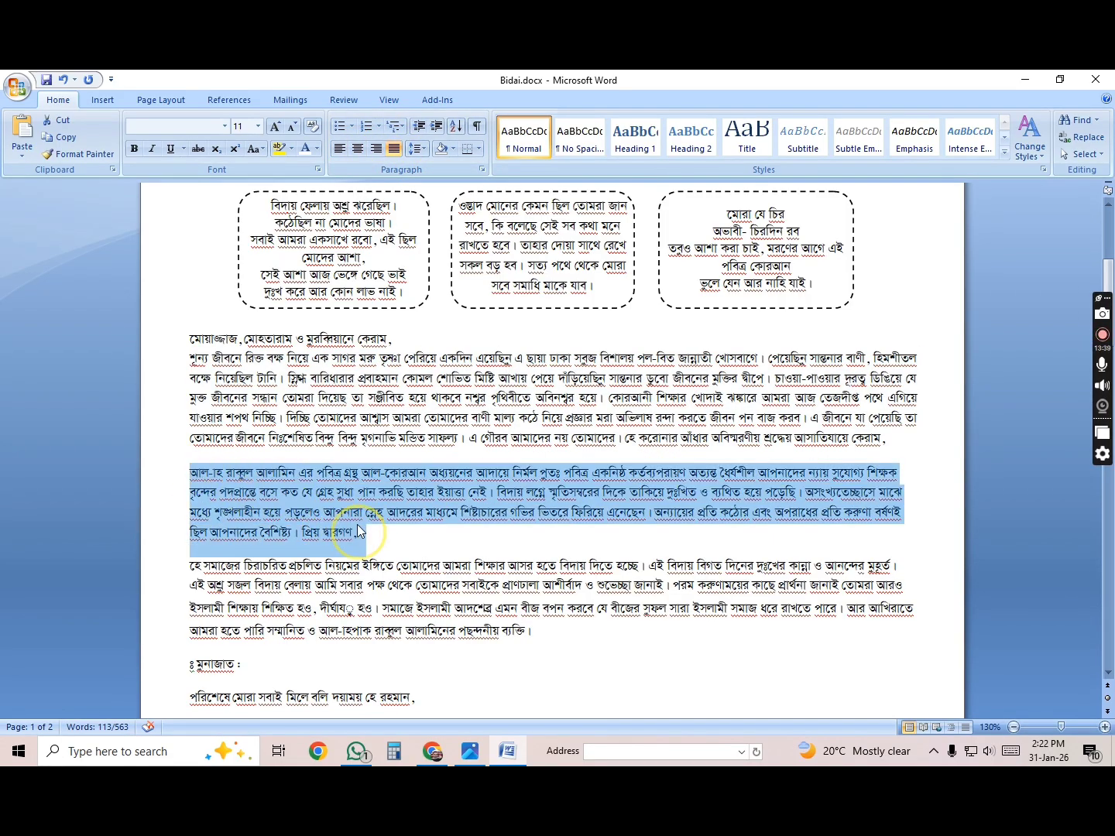
click(394, 149)
scroll(348, 426, down, 2)
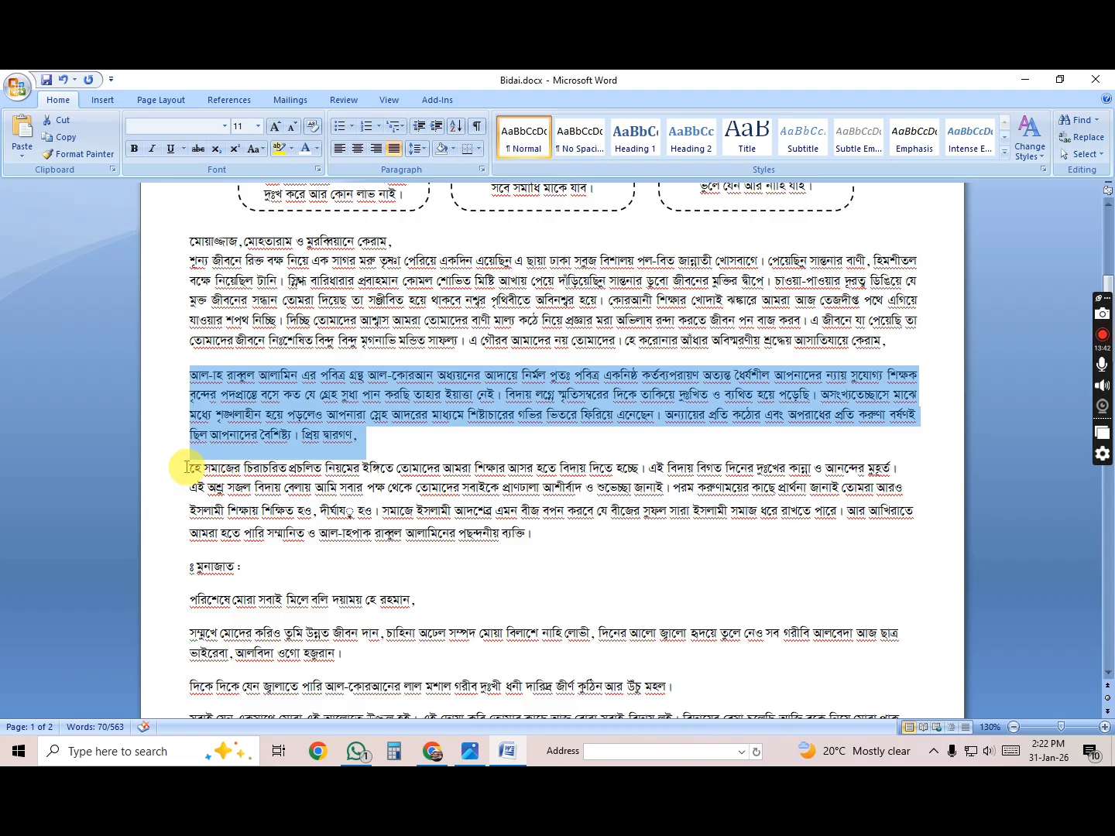
drag(186, 469, 551, 537)
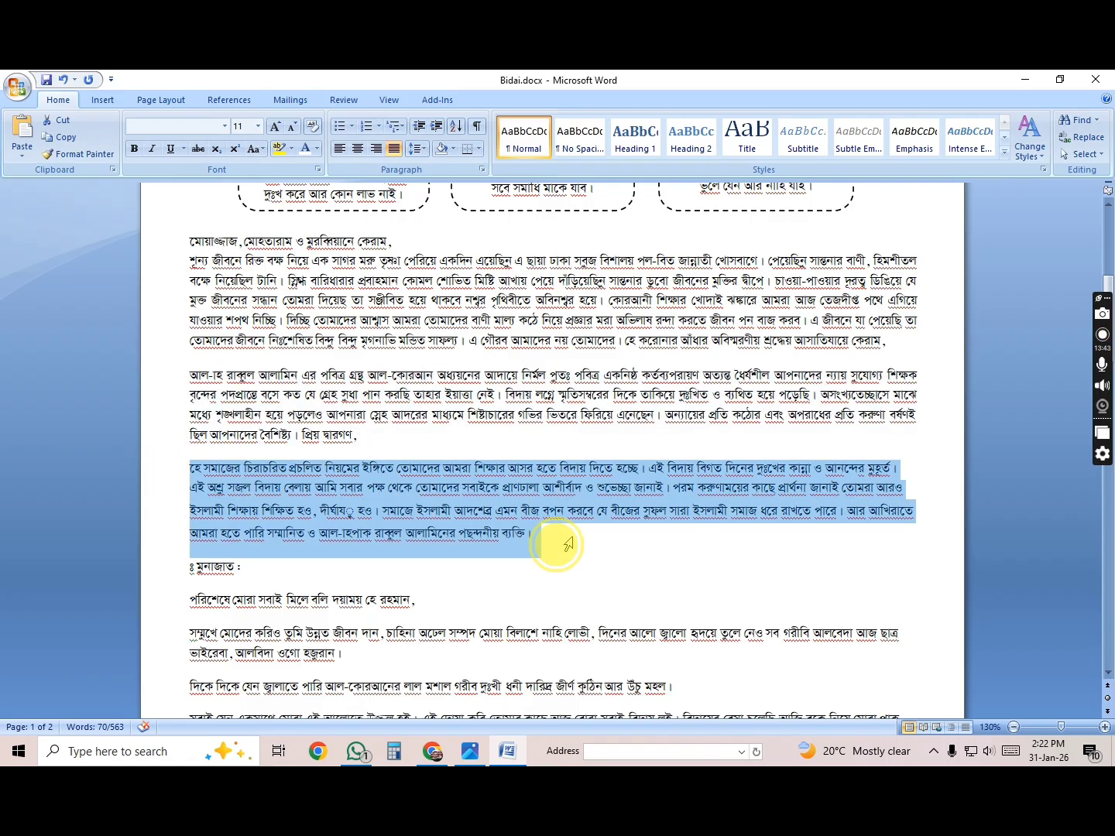
click(393, 150)
click(568, 569)
Check the "মুনাজাত" banner in the reference image, and copy the black "বিদায় রজনী" title box.
key(alt+Tab)
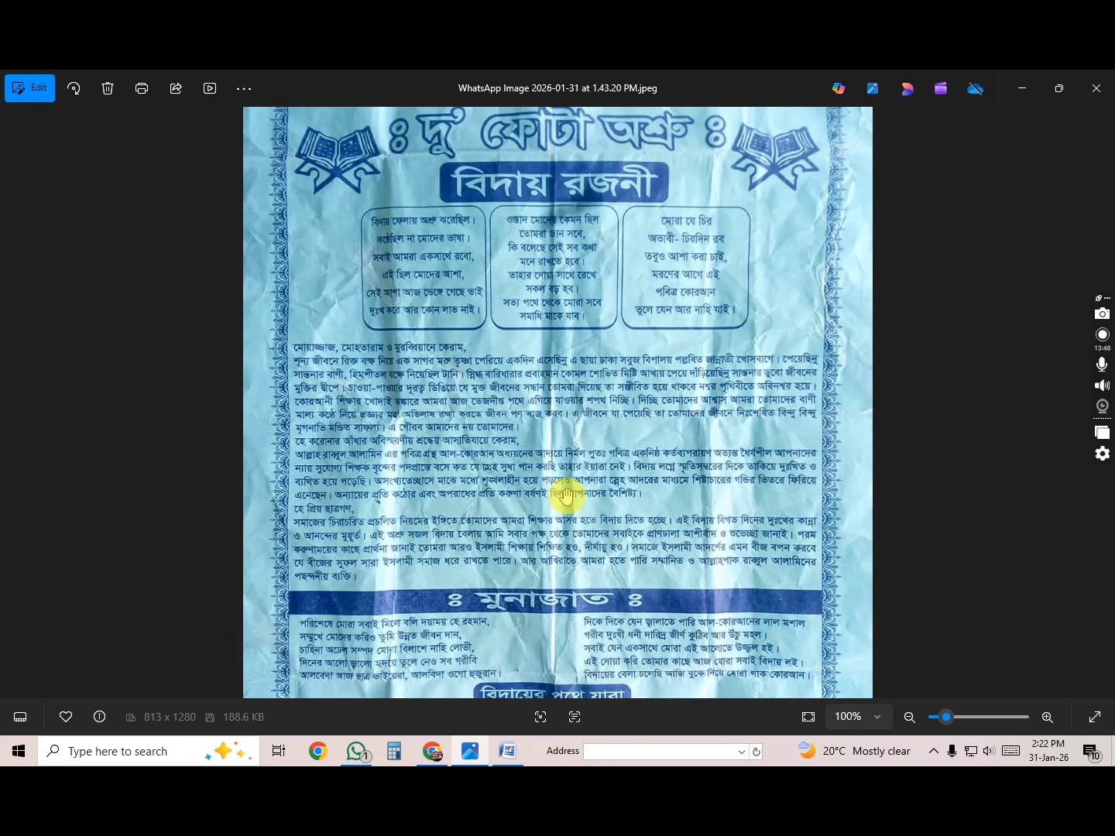
scroll(566, 496, down, 3)
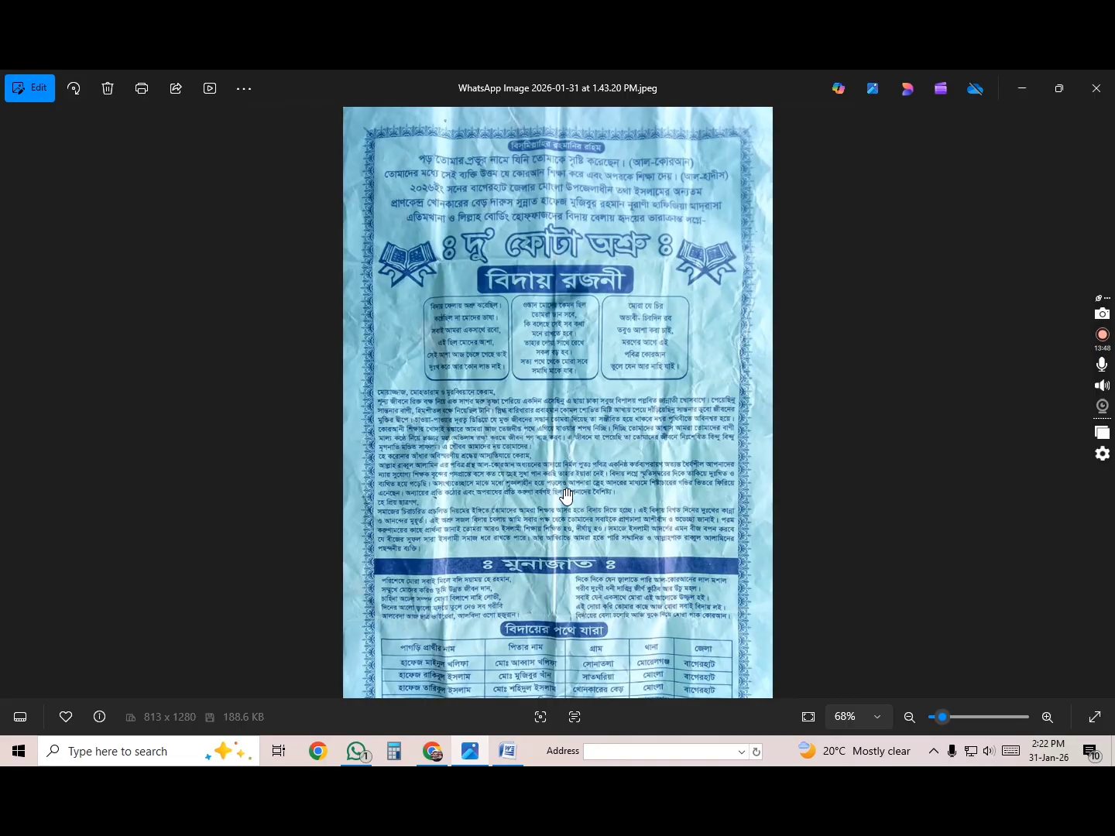
key(alt+Tab)
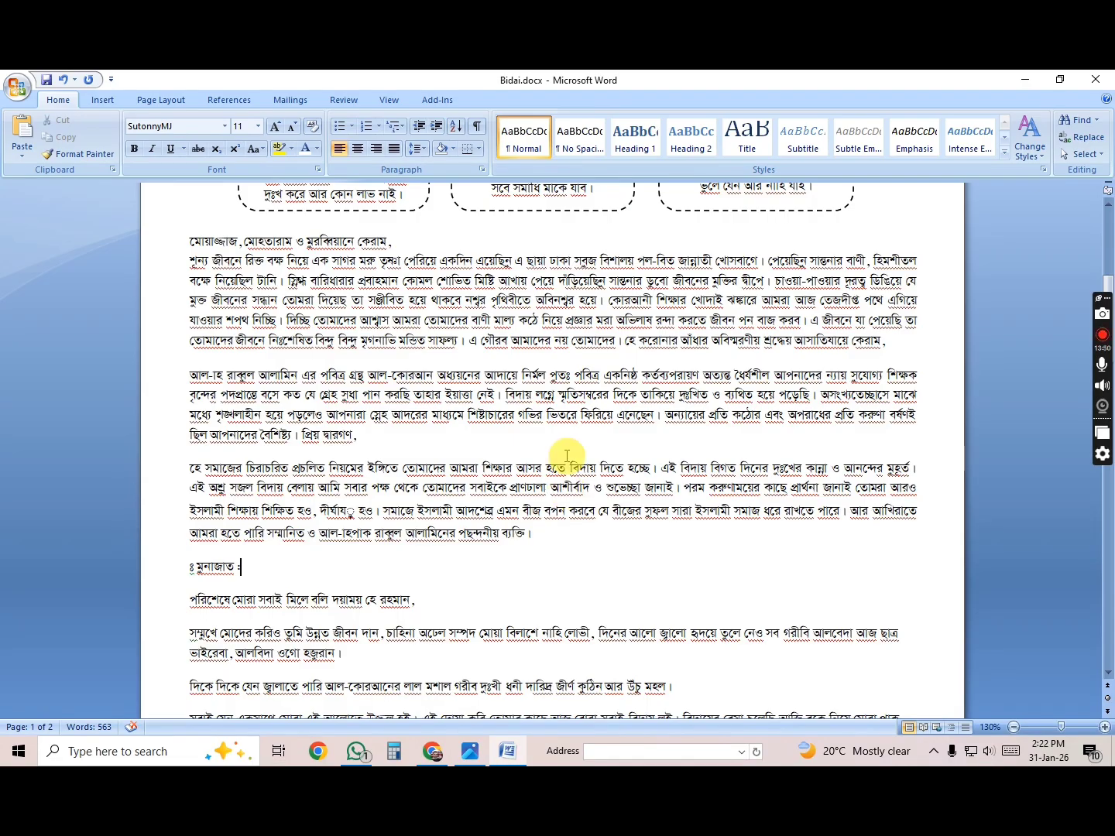
scroll(567, 455, up, 3)
click(613, 230)
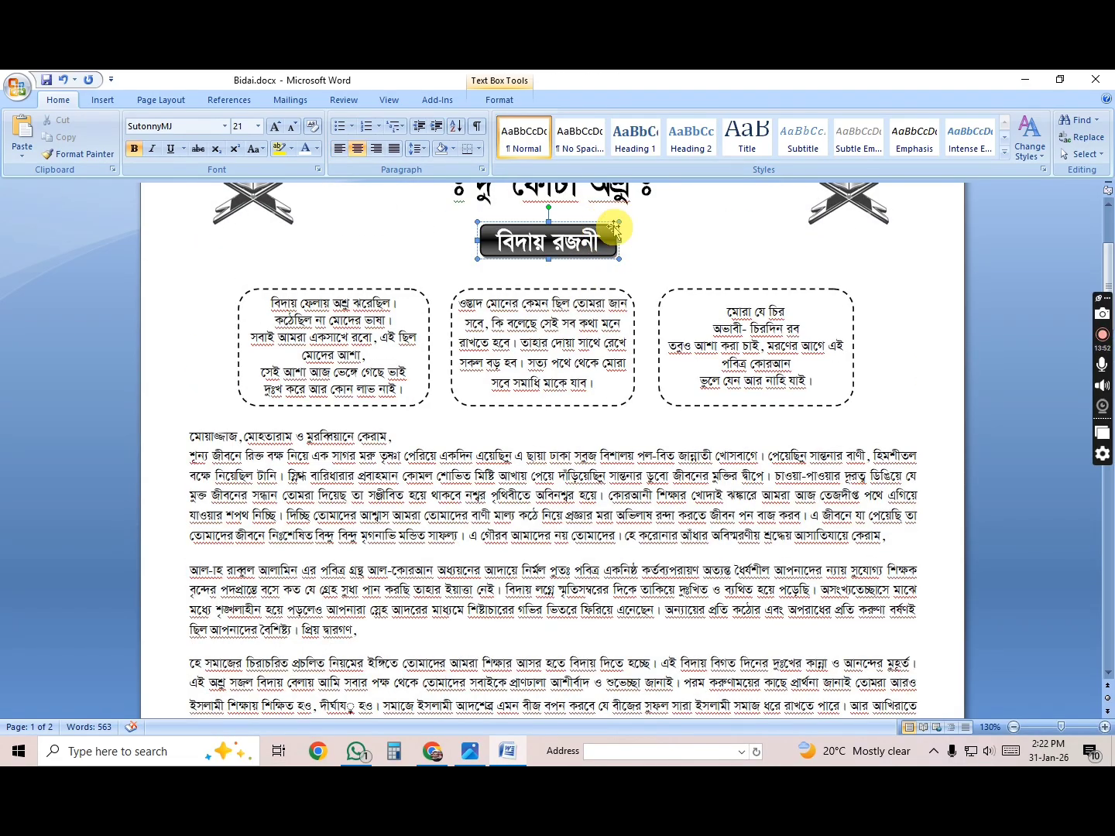
right_click(615, 227)
click(642, 254)
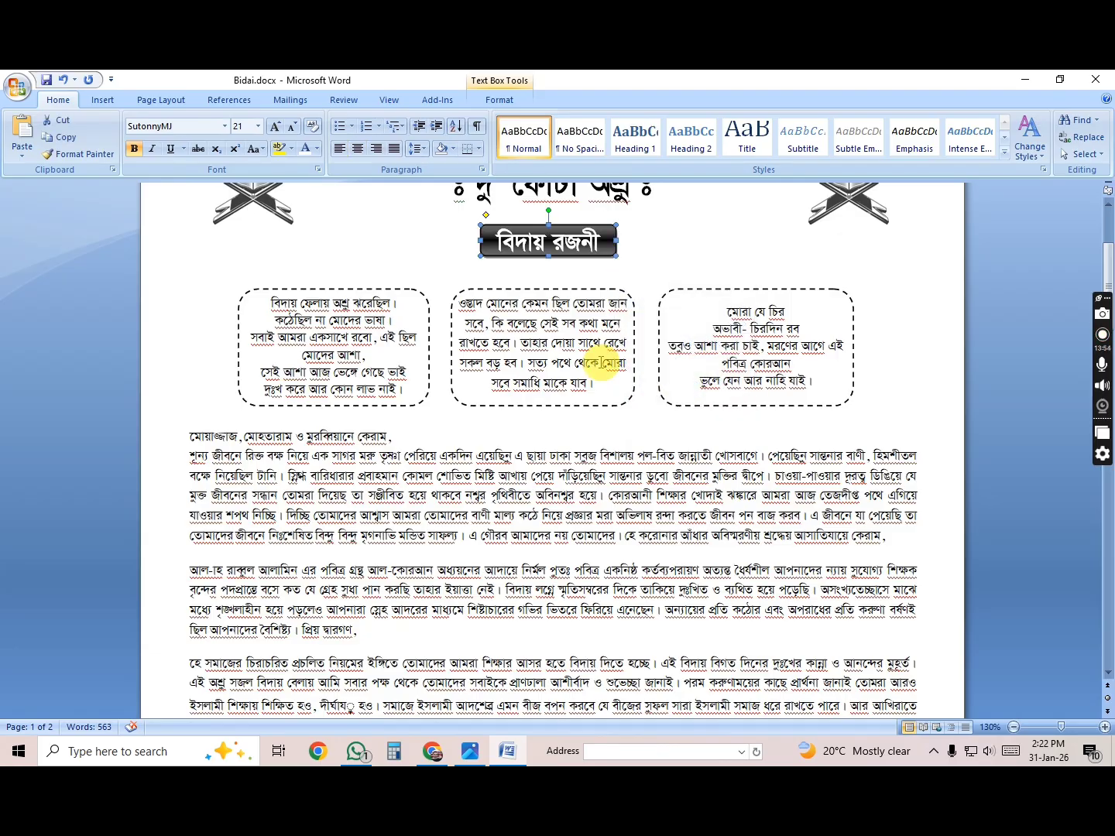
Insert an empty paragraph above the "মুনাজাত" line and paste the copied title box.
scroll(541, 418, down, 6)
click(347, 402)
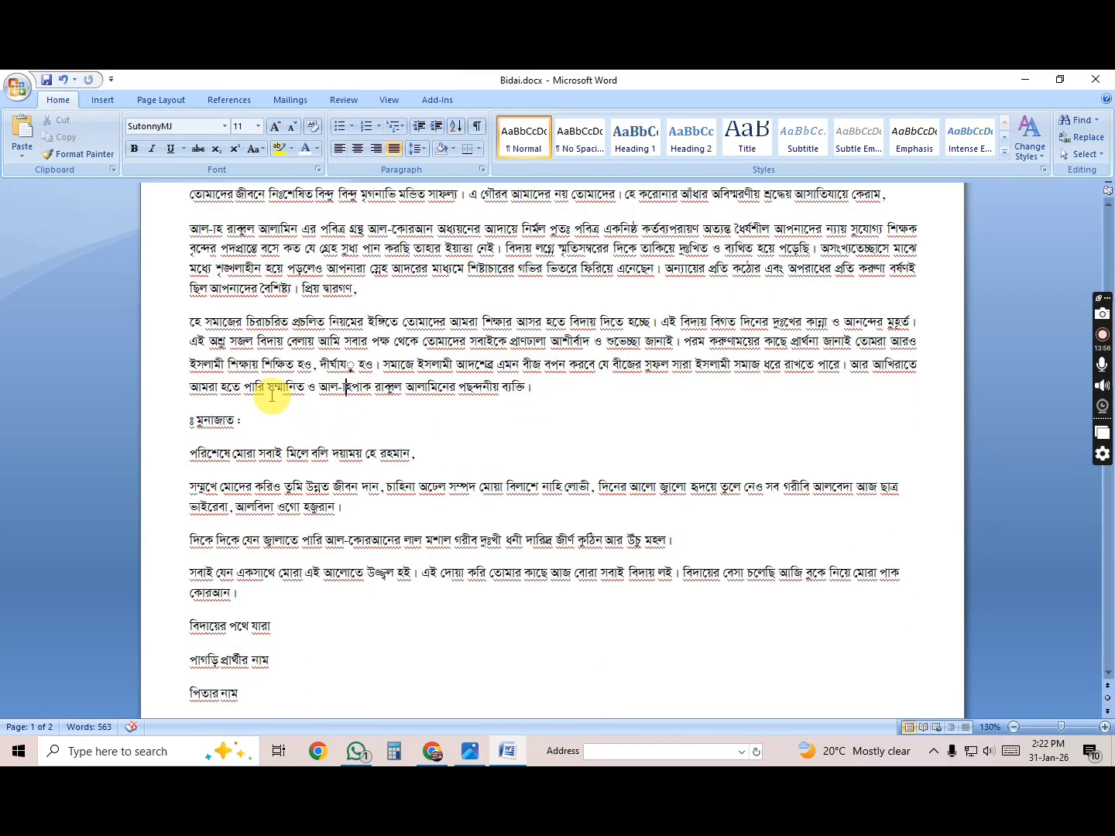
click(538, 389)
key(Return)
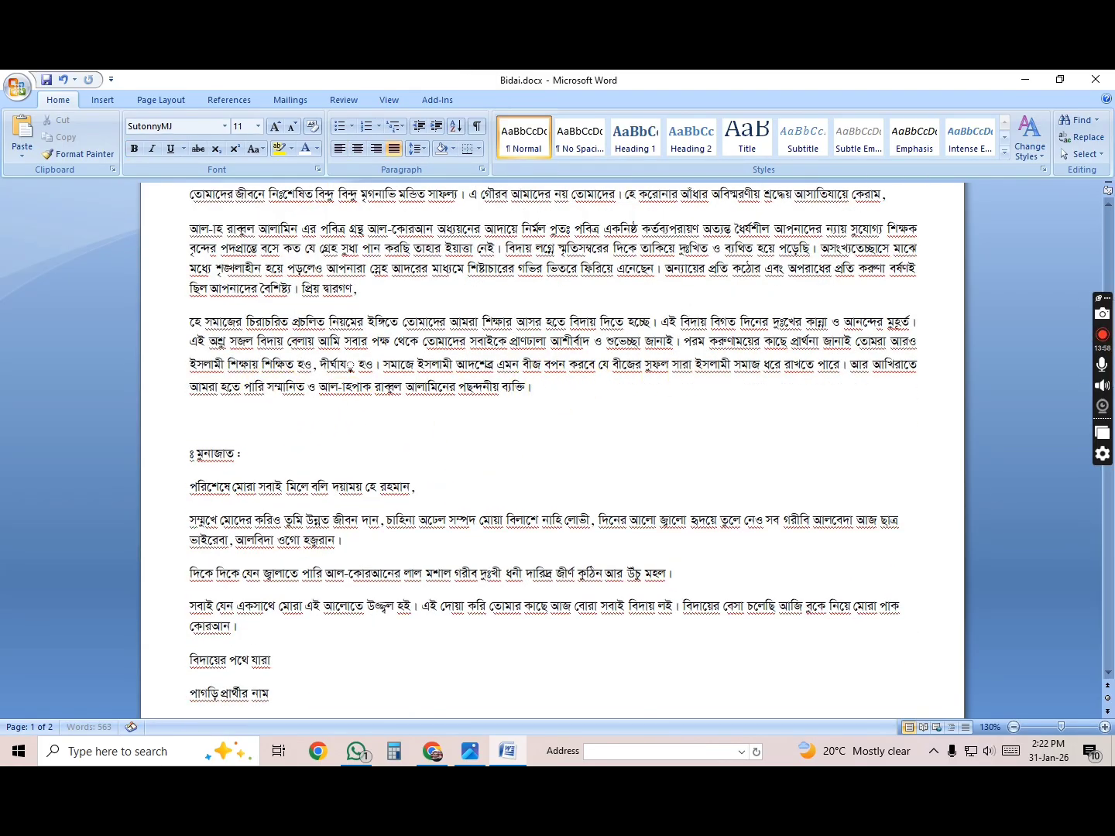
right_click(229, 423)
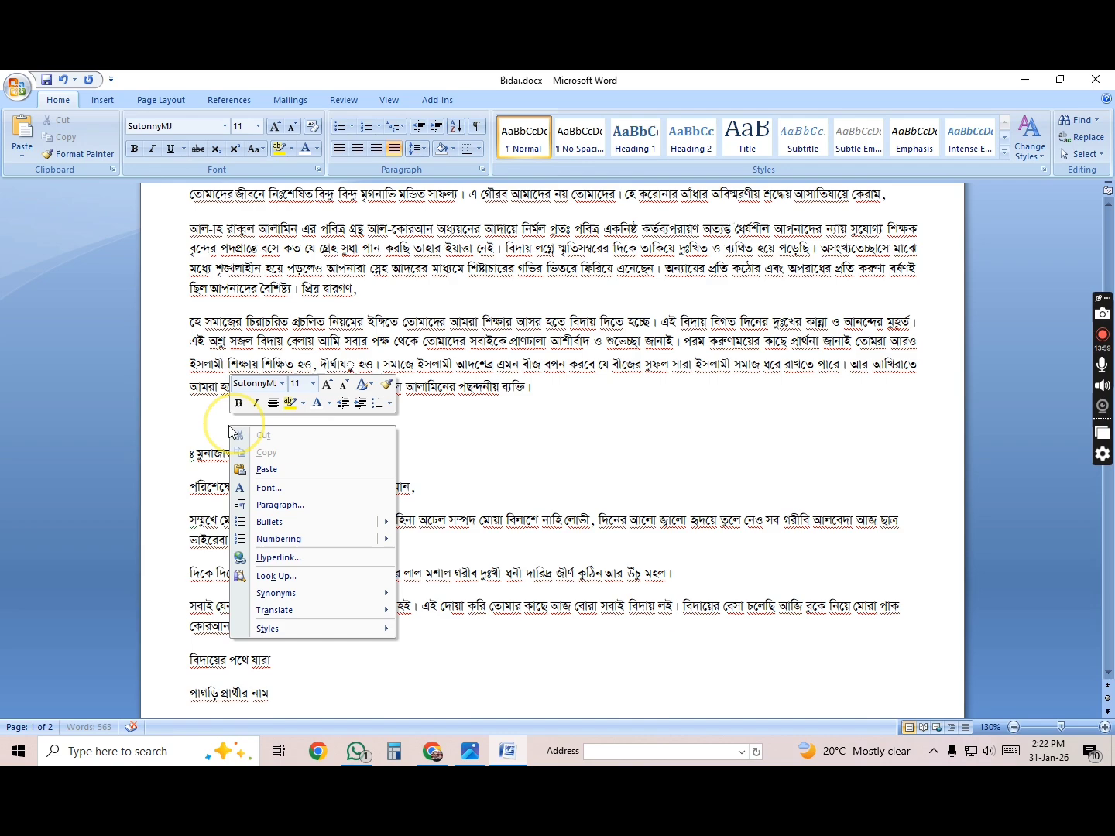
click(287, 474)
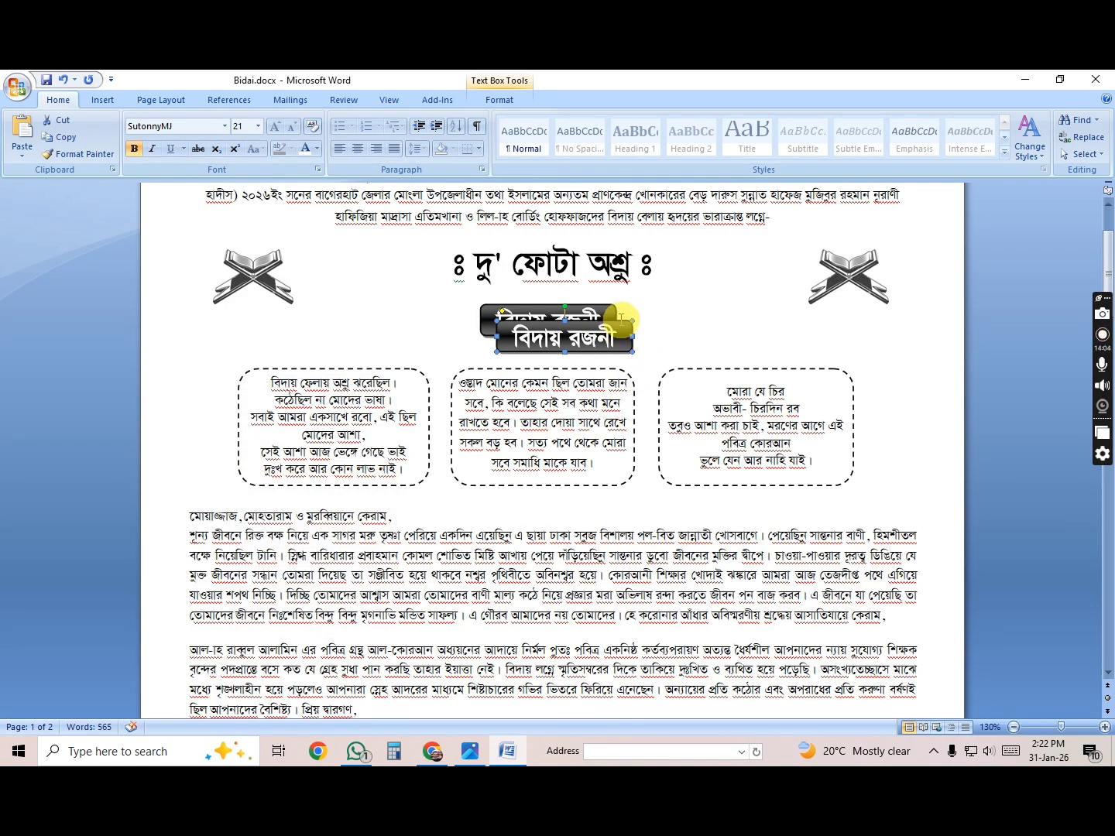
Move the pasted "বিদায় রজনী" box down into the blank space above the "মুনাজাত" line, and compare it with the reference image.
drag(584, 323, 511, 663)
scroll(597, 652, down, 6)
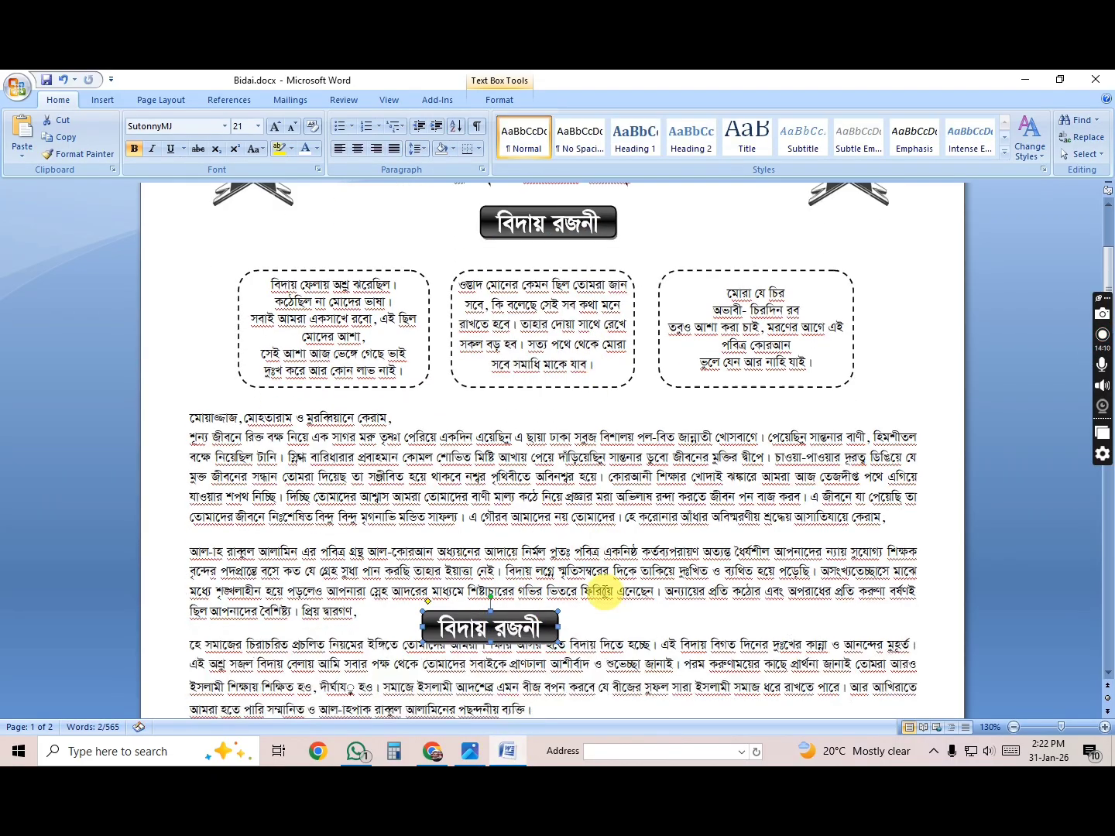
drag(515, 329, 534, 457)
key(alt+Tab)
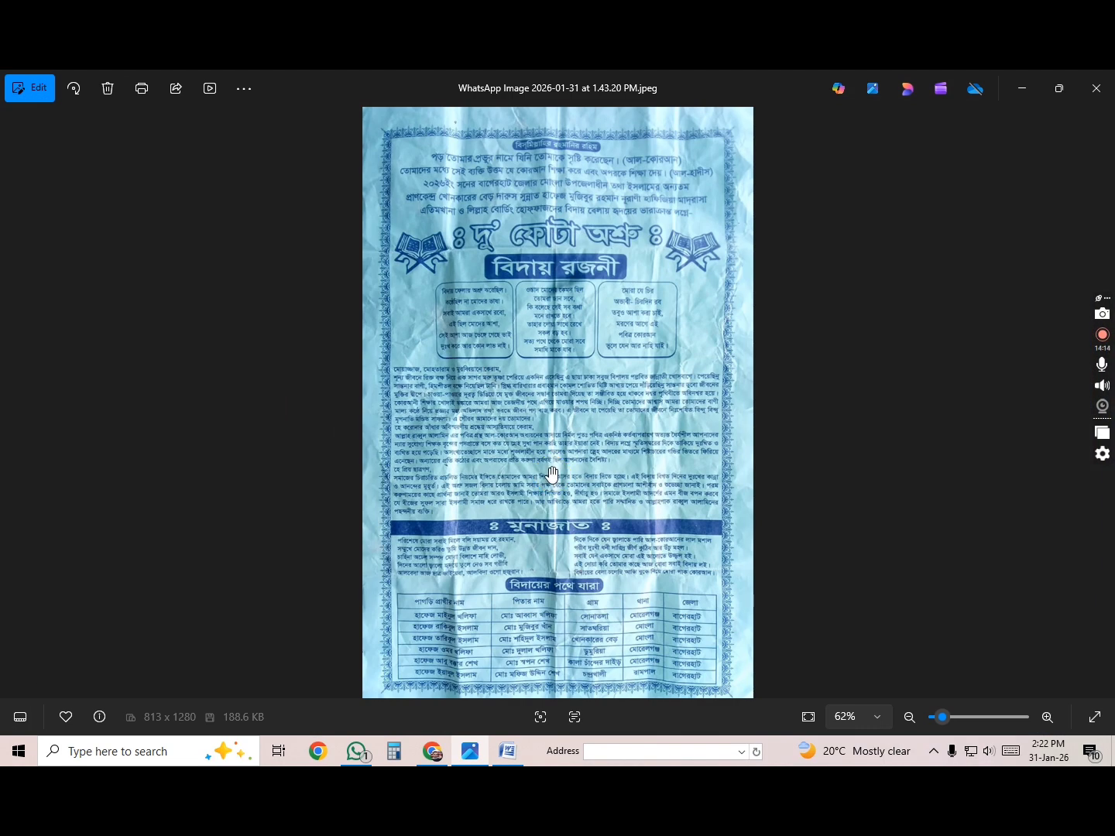
key(alt+Tab)
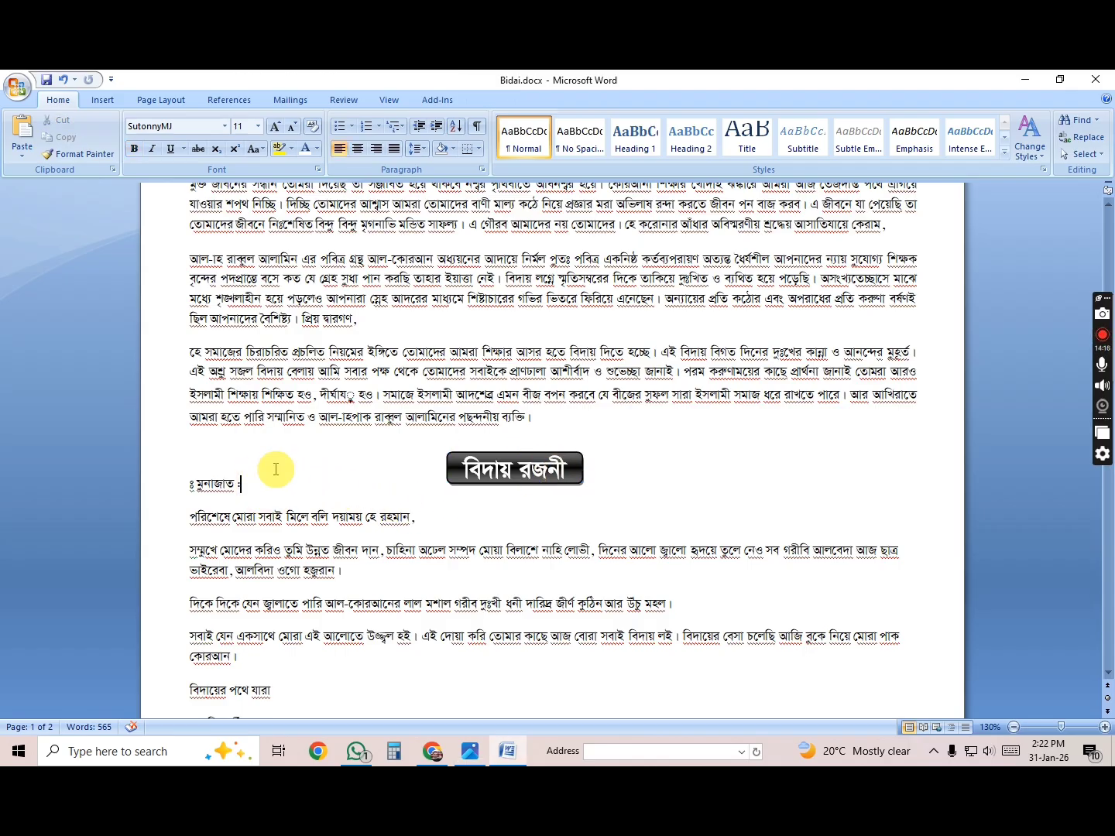
Cut the "মুনাজাত" line from the body and paste it over the "বিদায় রজনী" text in the copied banner box.
triple_click(275, 467)
key(Delete)
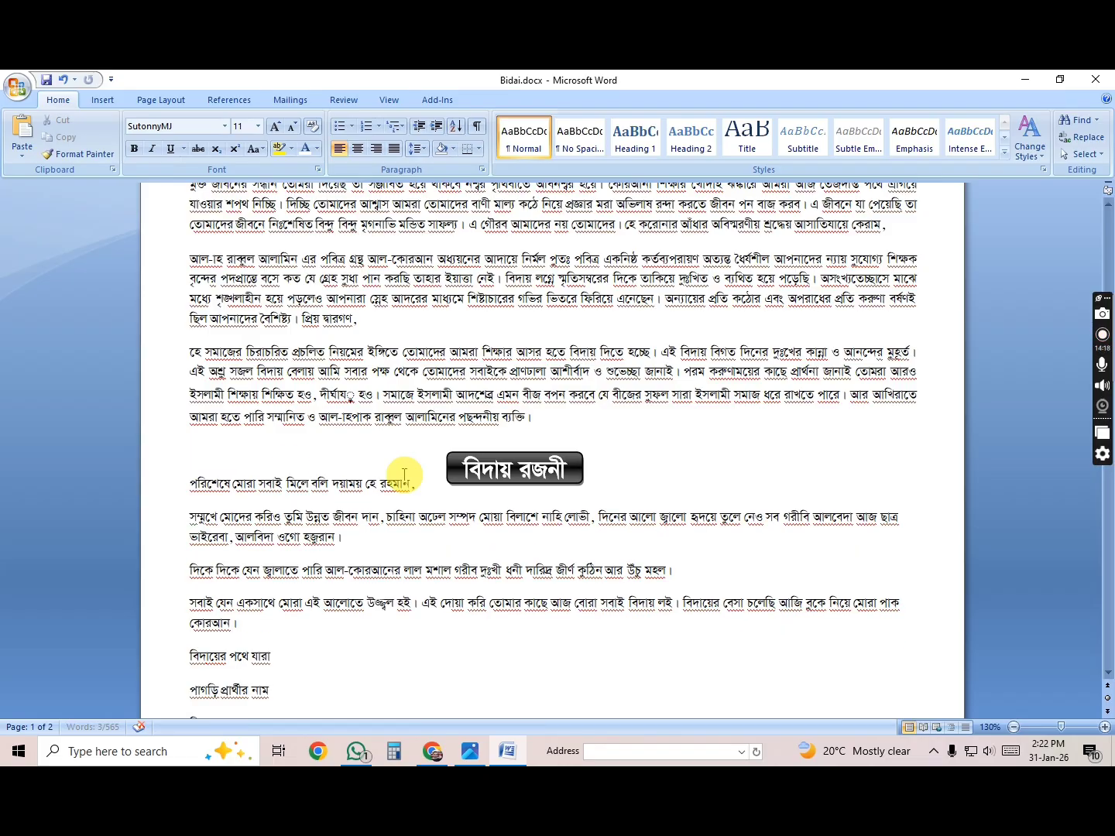
click(566, 470)
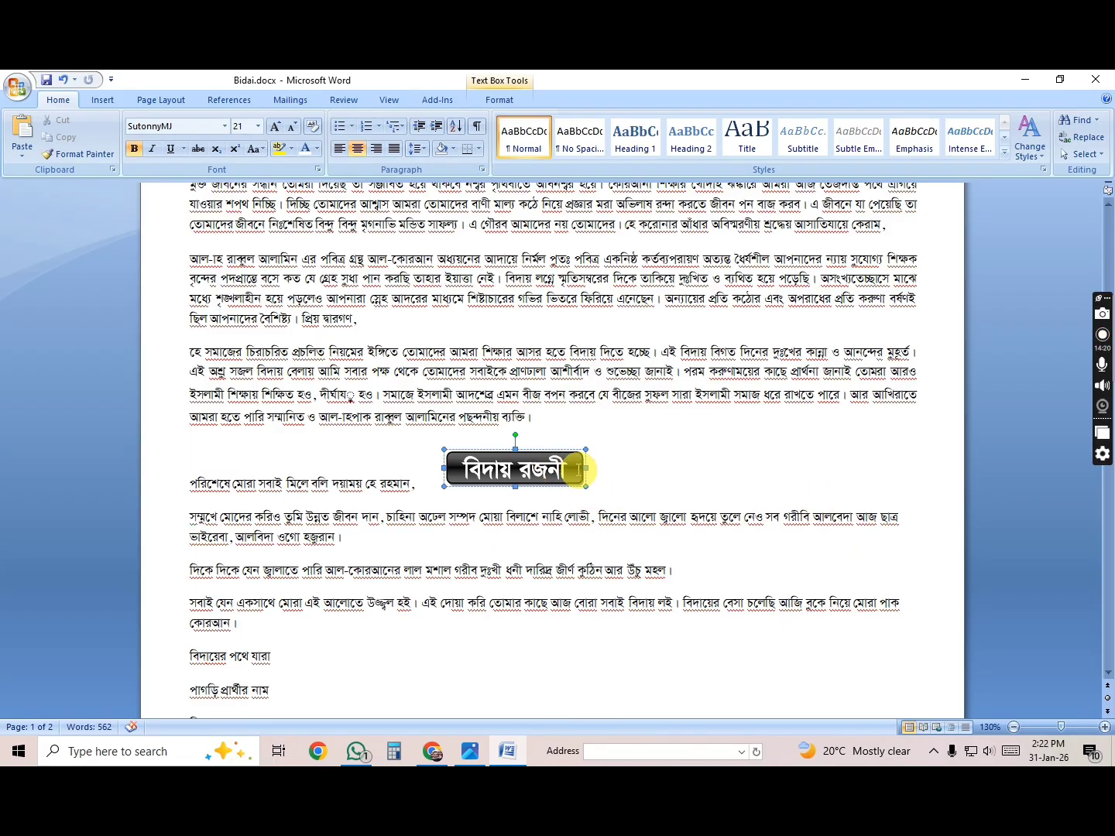
key(ctrl+a)
key(ctrl+v)
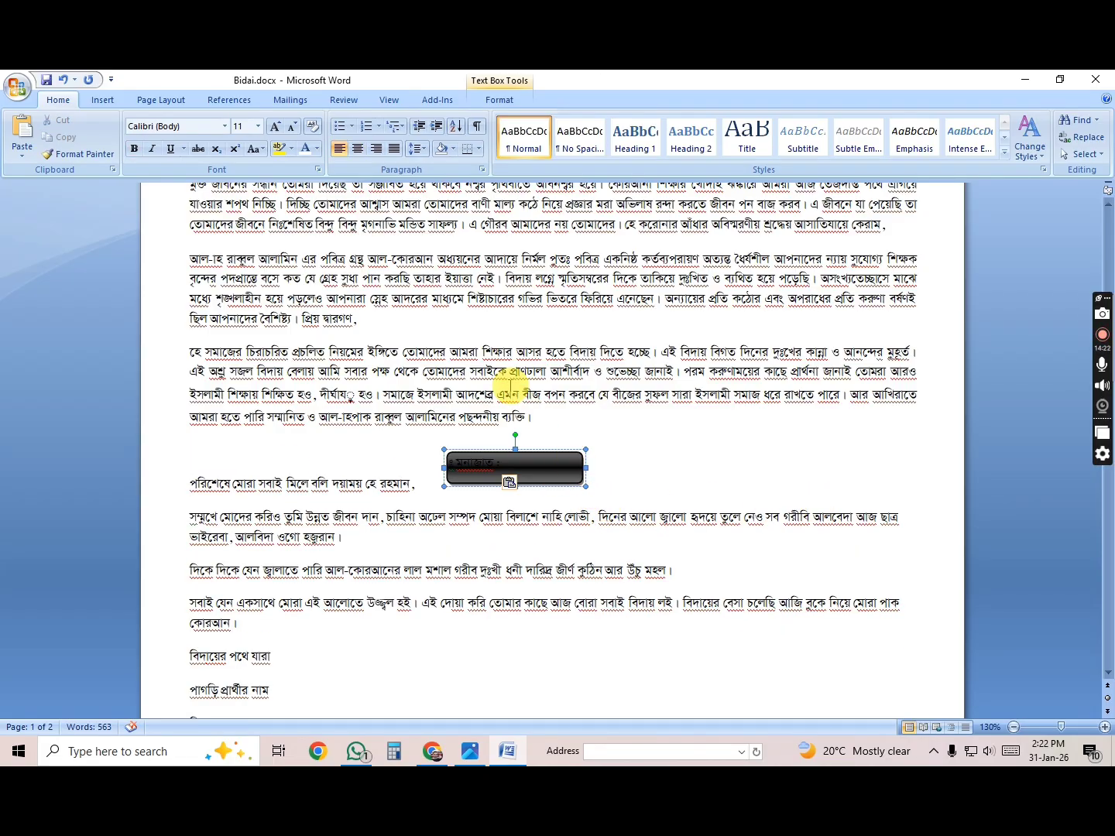
Format the "মুনাজাত" banner text as white, 22 pt and centred, and make the box slightly taller to fit it.
triple_click(533, 465)
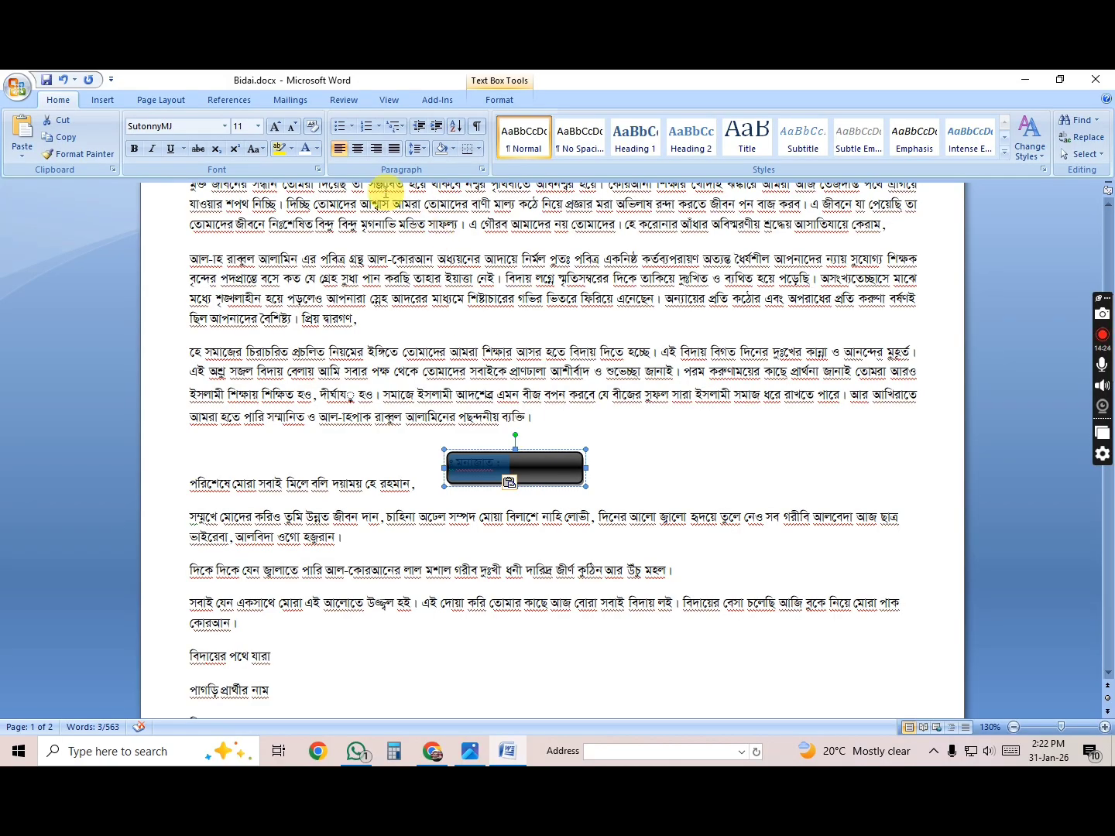
click(303, 155)
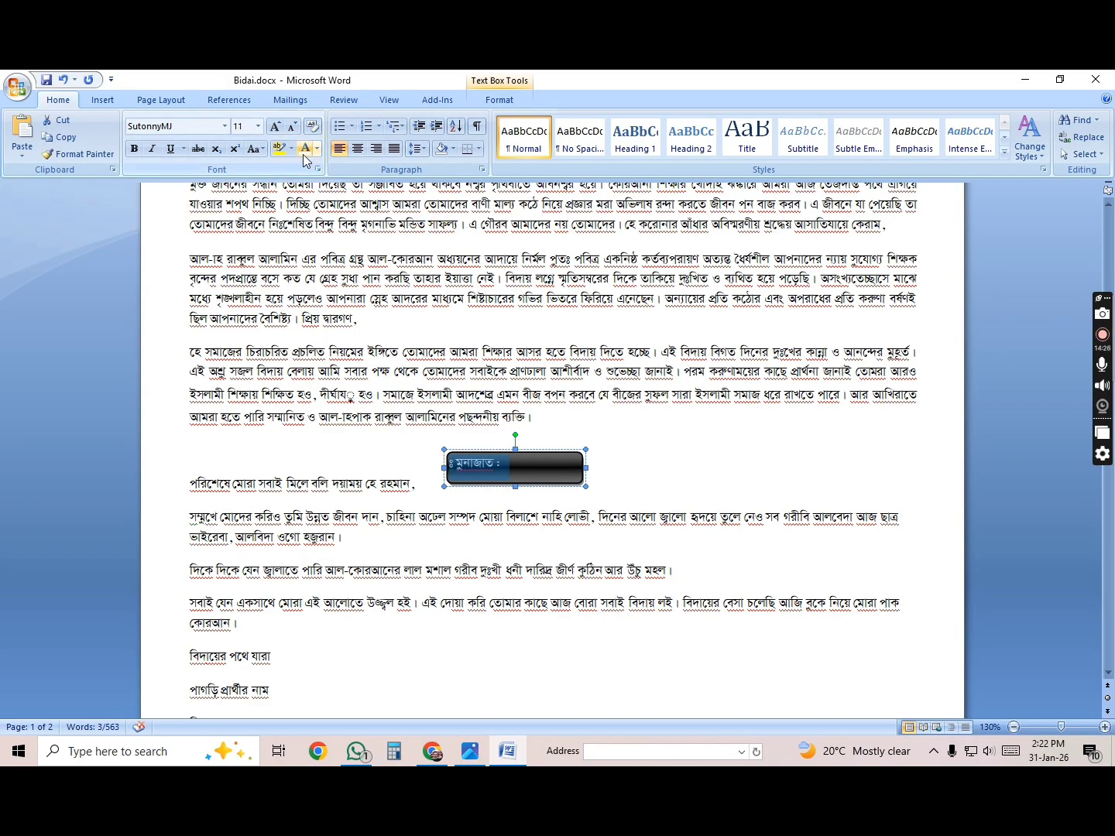
text(22)
key(Return)
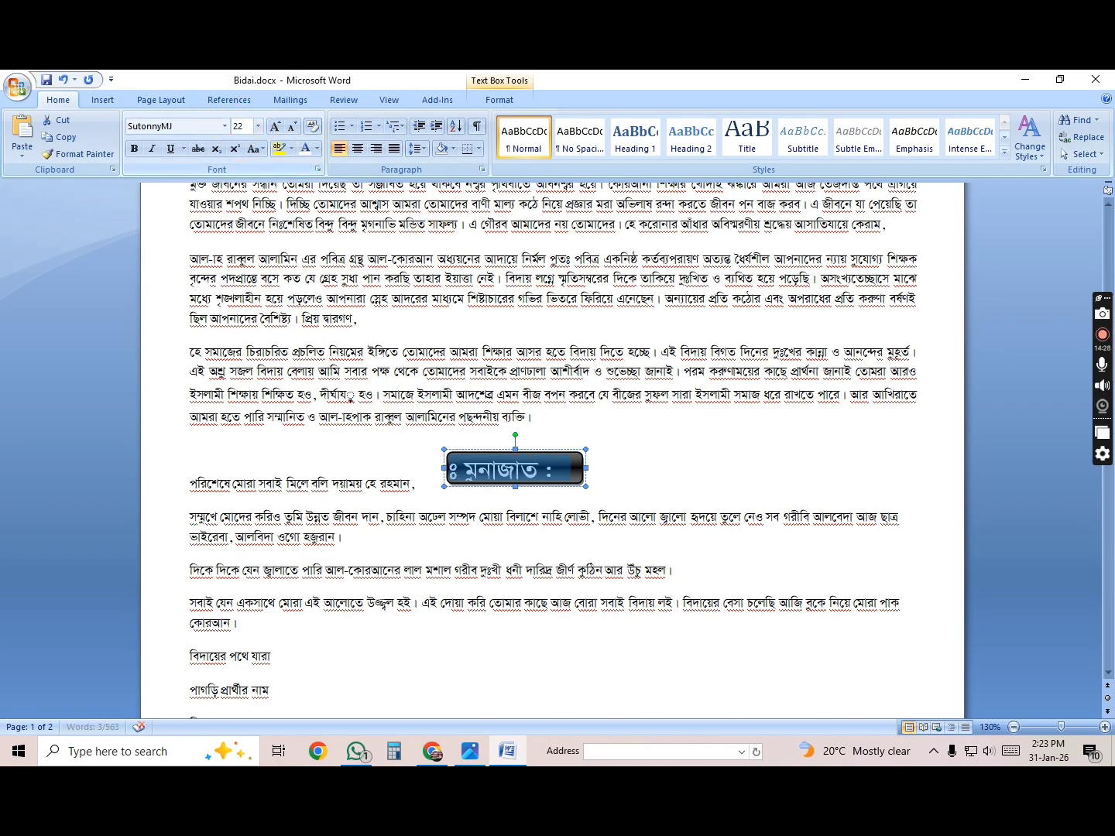
click(355, 147)
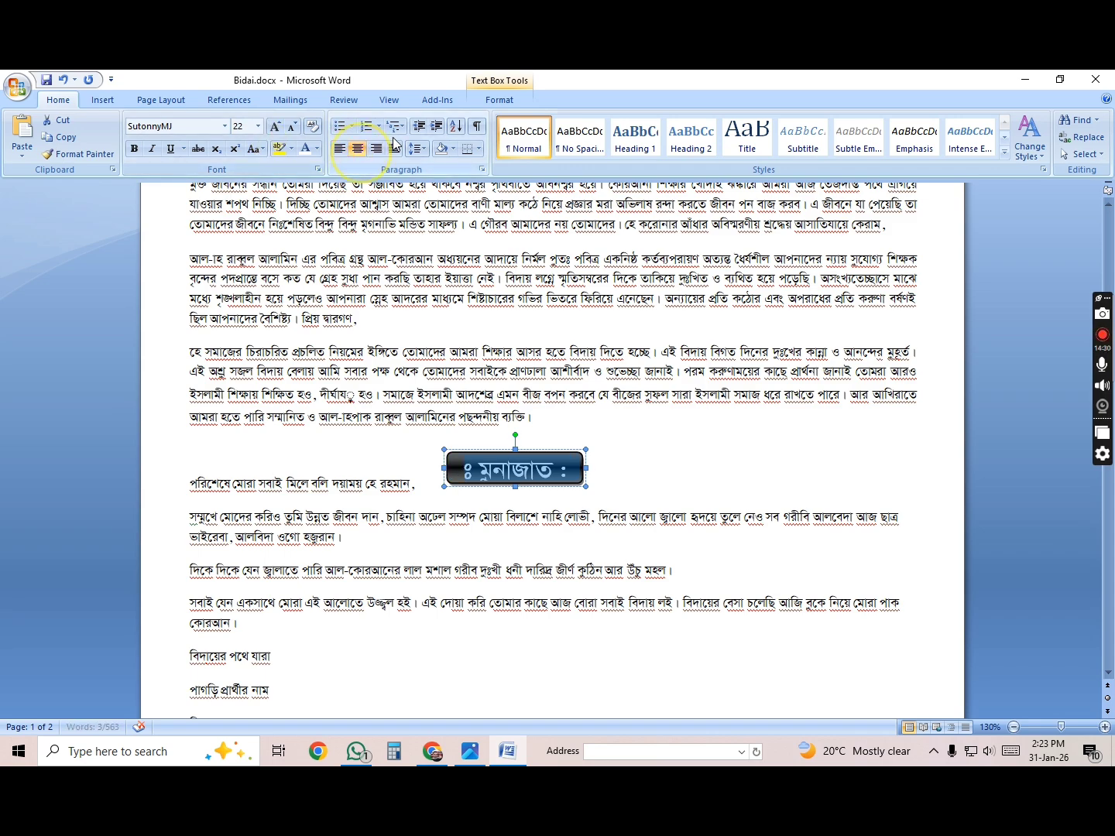
click(516, 487)
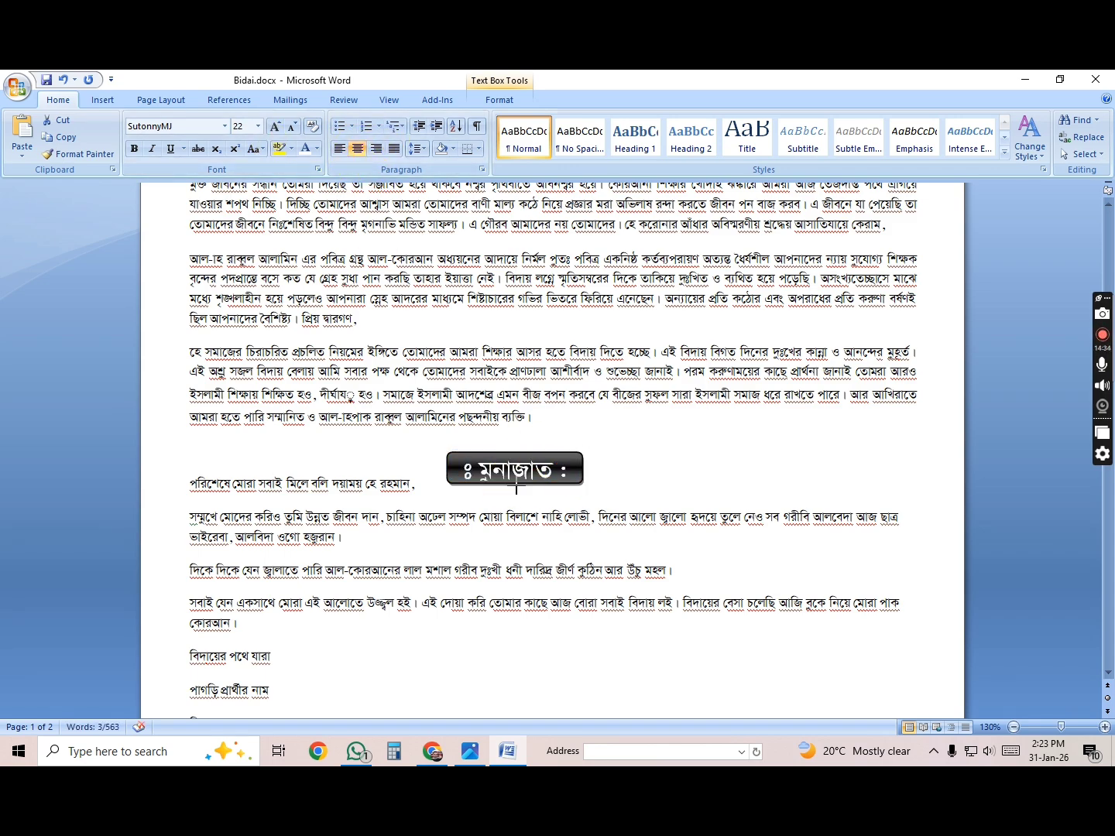
click(512, 489)
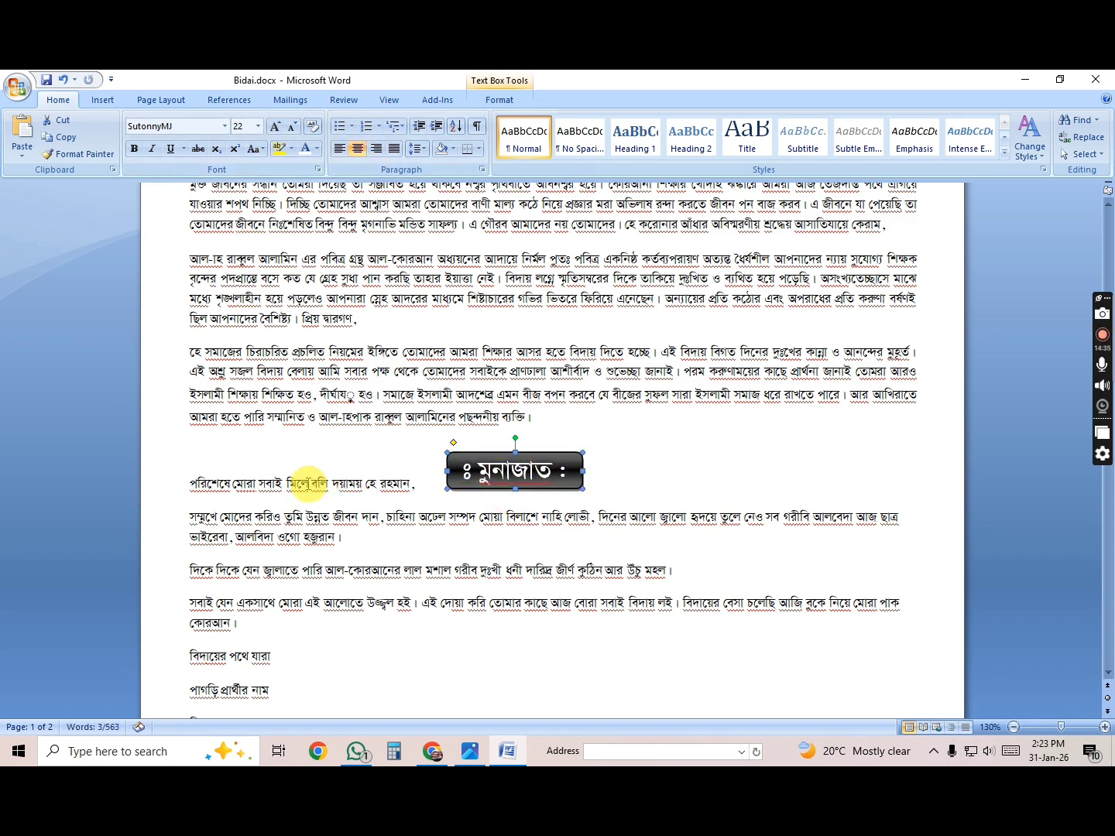
Push the first verse line below the banner with an empty paragraph, and widen the banner to span the text width.
click(187, 482)
key(Return)
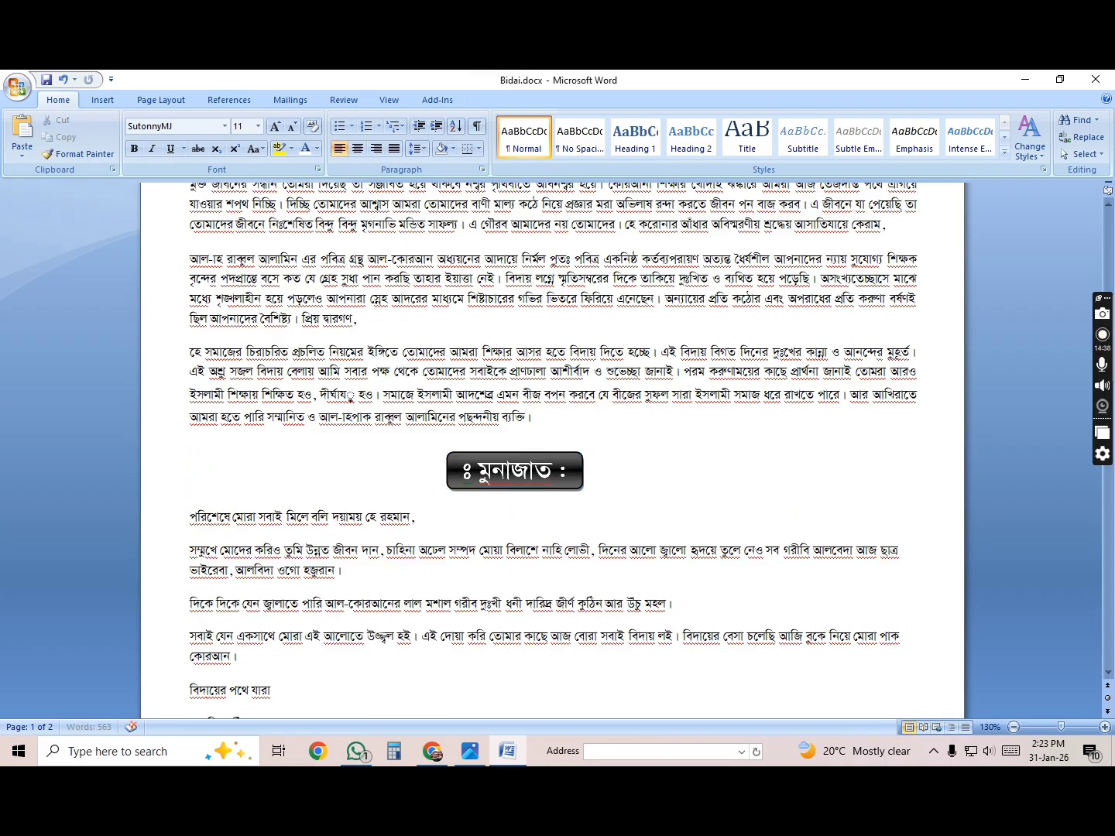
click(452, 477)
drag(445, 470, 199, 470)
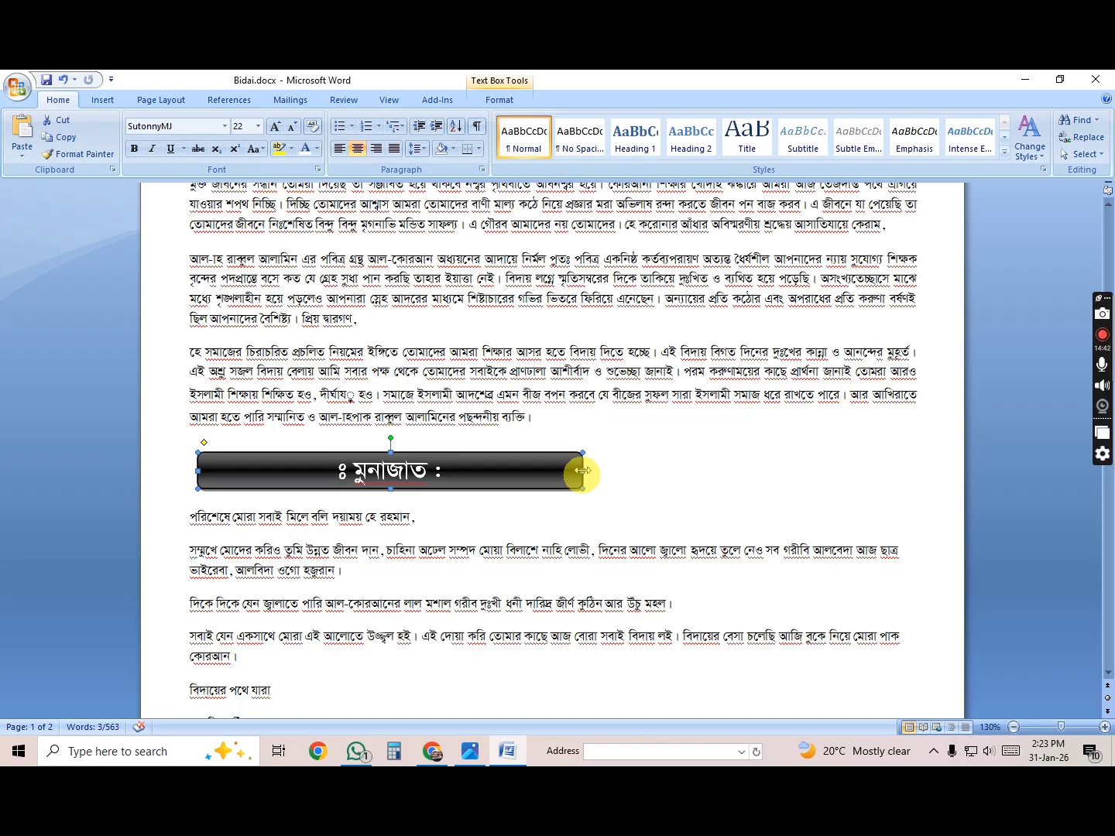
drag(581, 470, 908, 468)
click(769, 512)
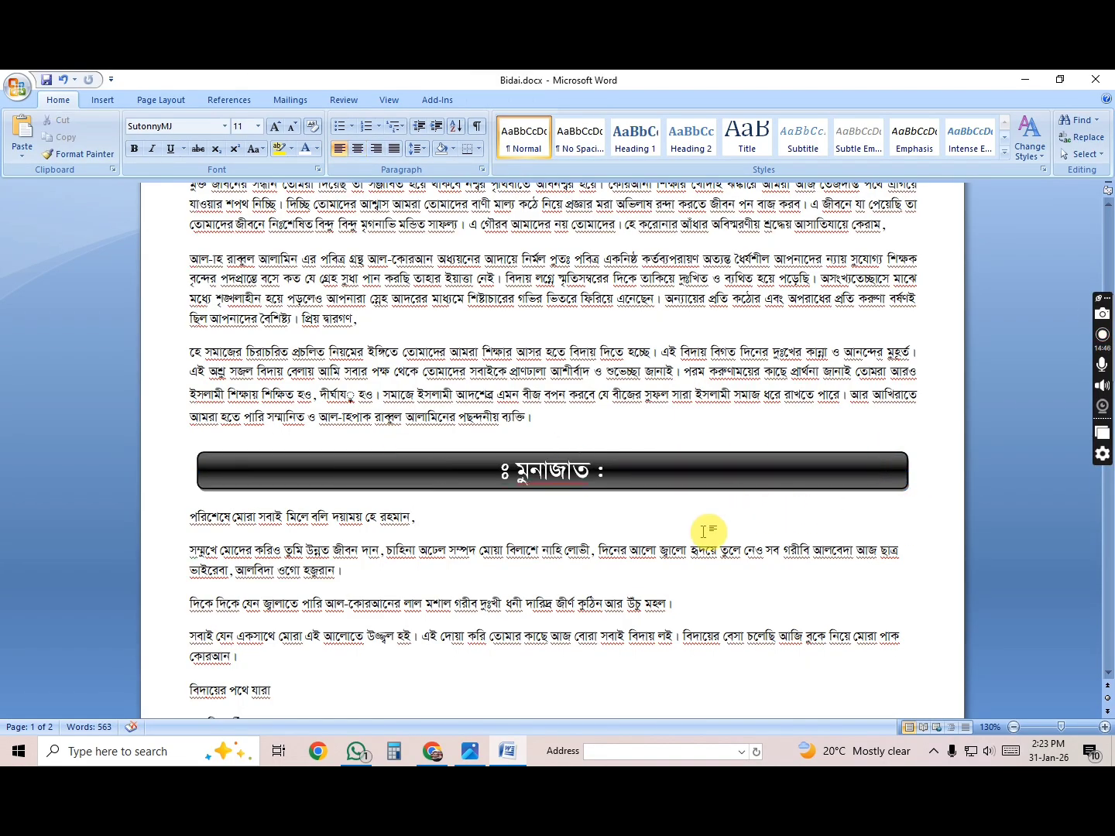
Replace the colon after "মুনাজাত" in the banner with the "ঃ" sign used before it.
key(alt+Tab)
key(alt+Tab)
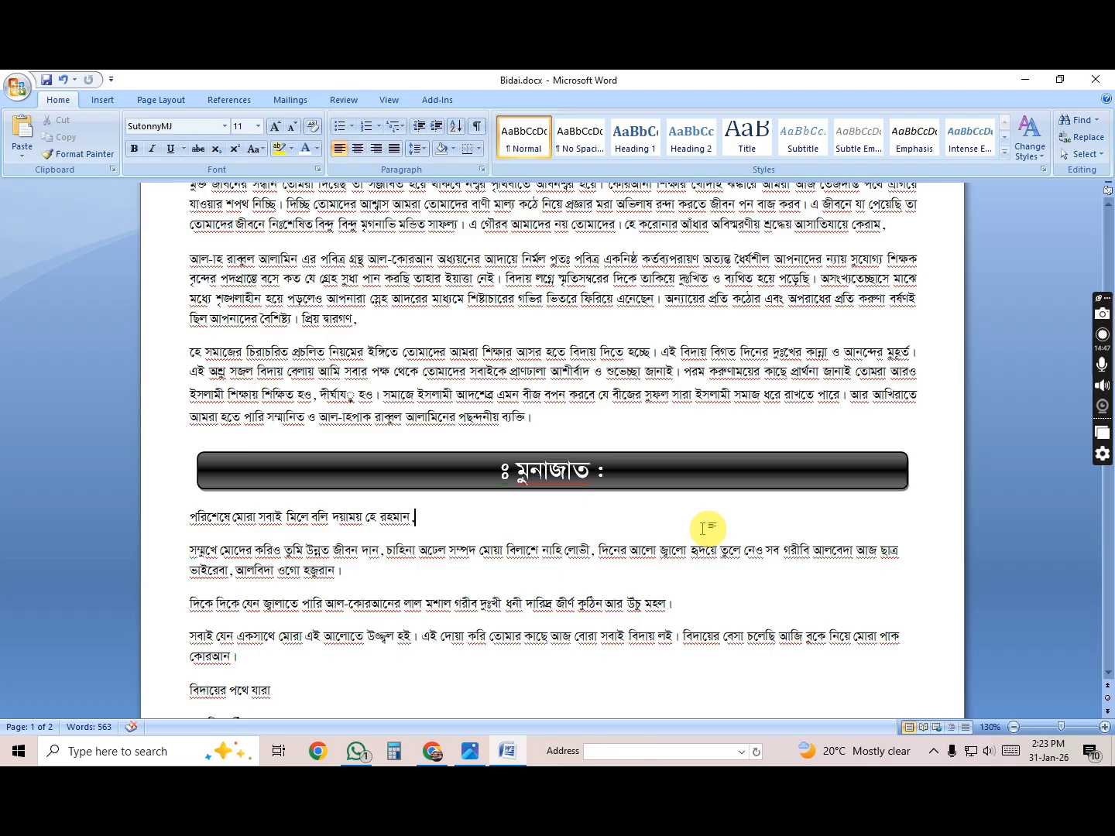
click(651, 469)
key(BackSpace)
text(|)
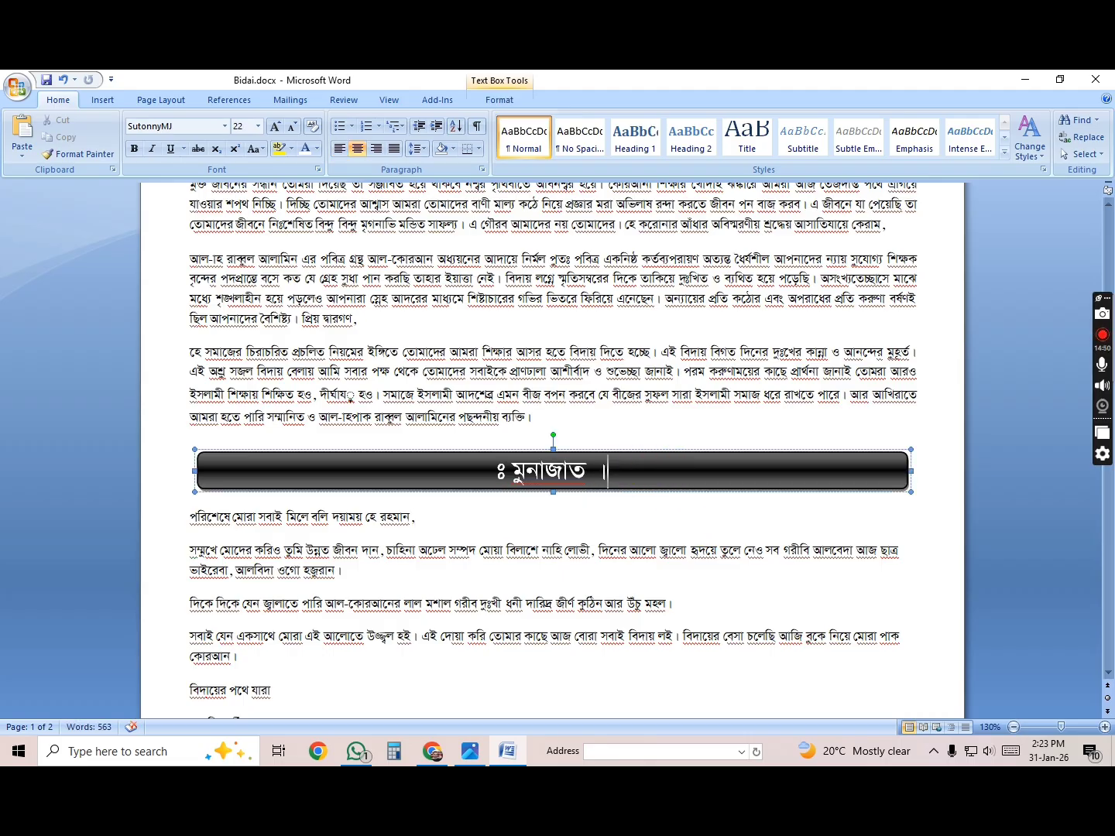
key(BackSpace)
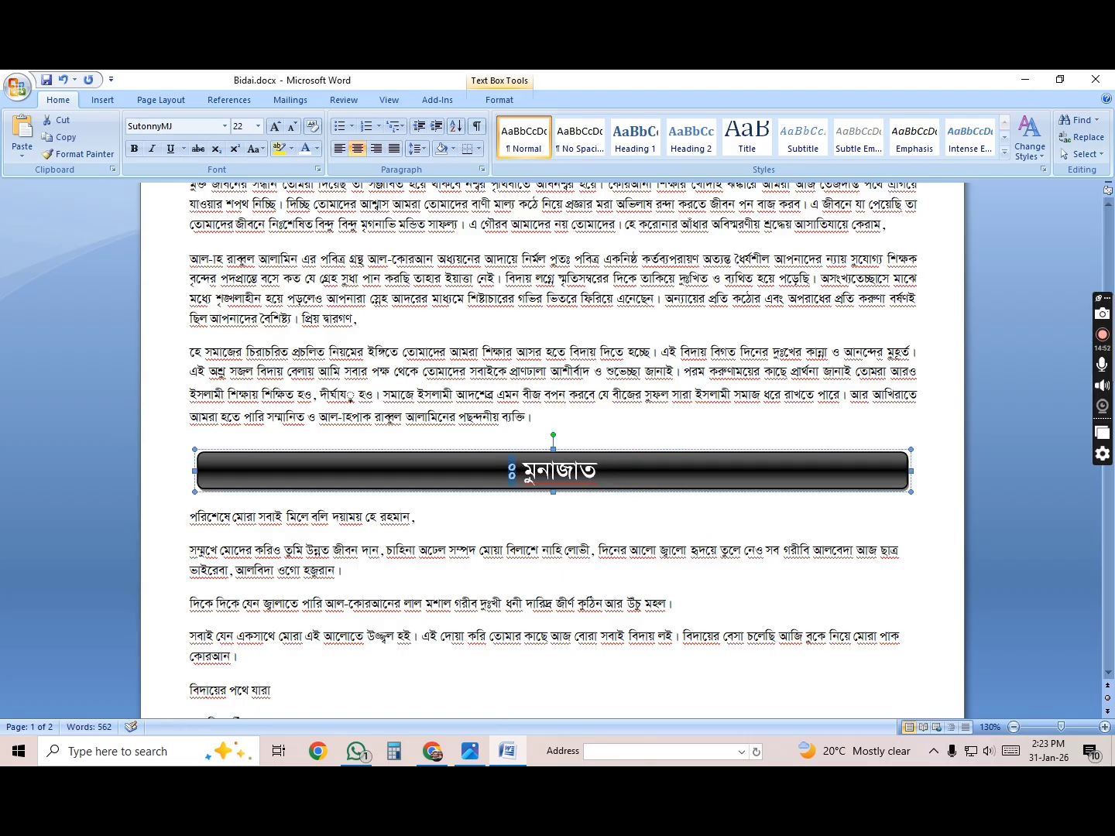
click(652, 469)
text(ঃ)
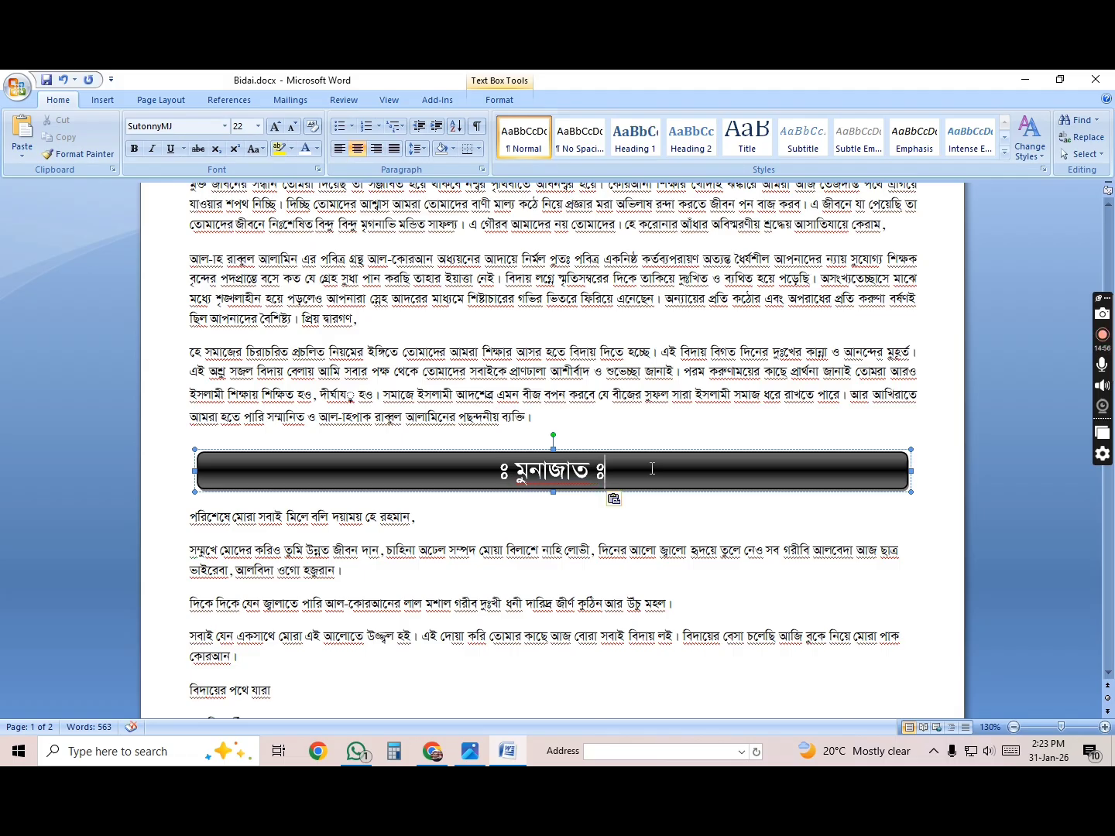
click(659, 499)
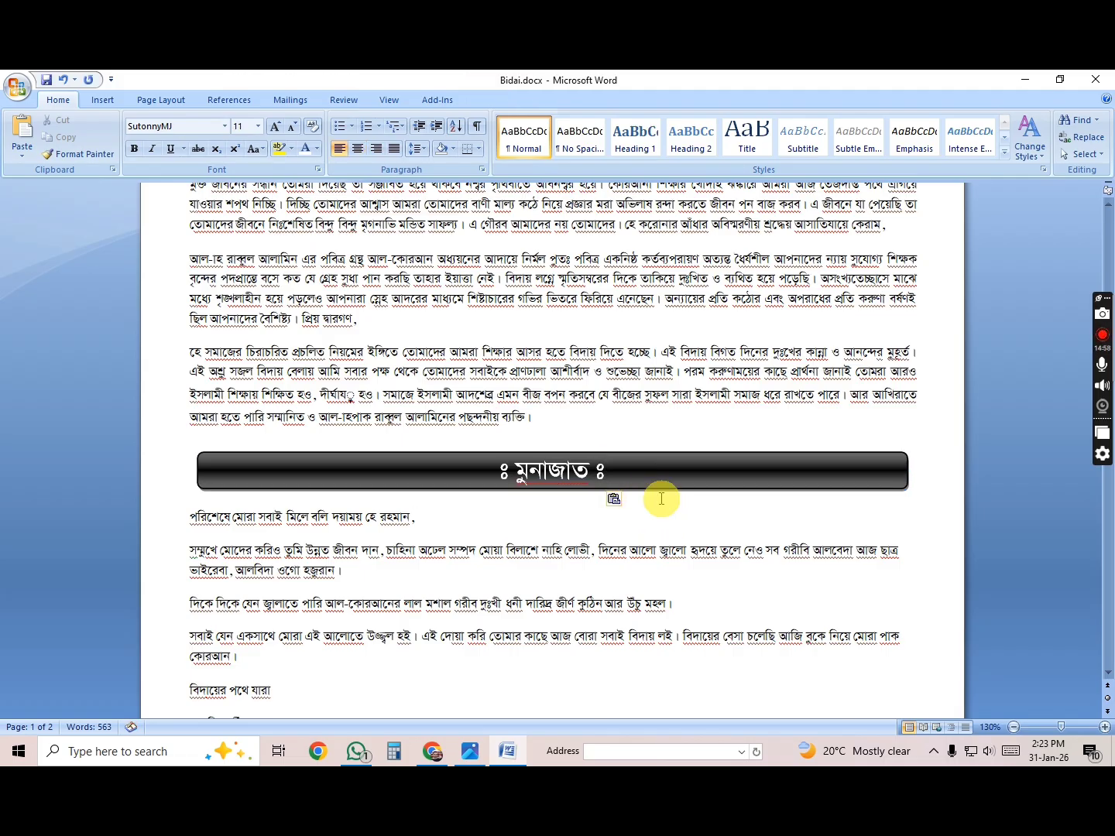
Examine the two-column arrangement of the verses under the "মুনাজাত" banner in the reference image and compare it with the document.
key(alt+Tab)
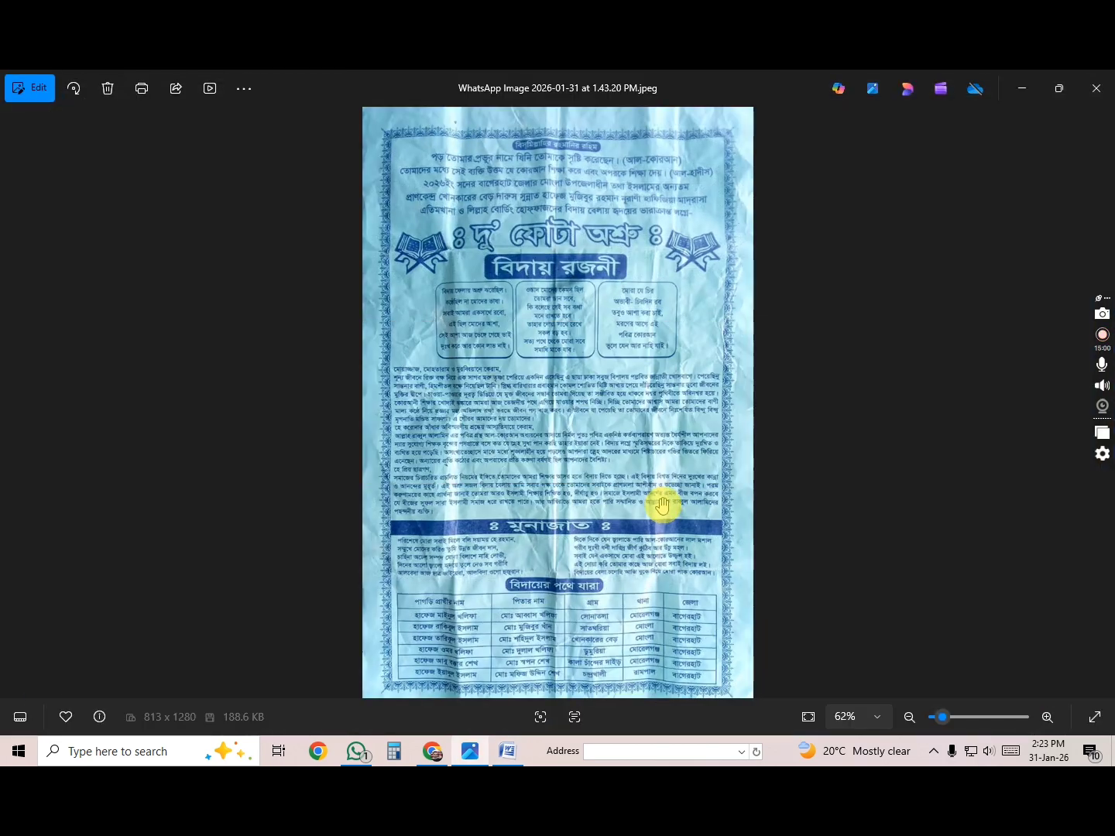
scroll(662, 506, up, 5)
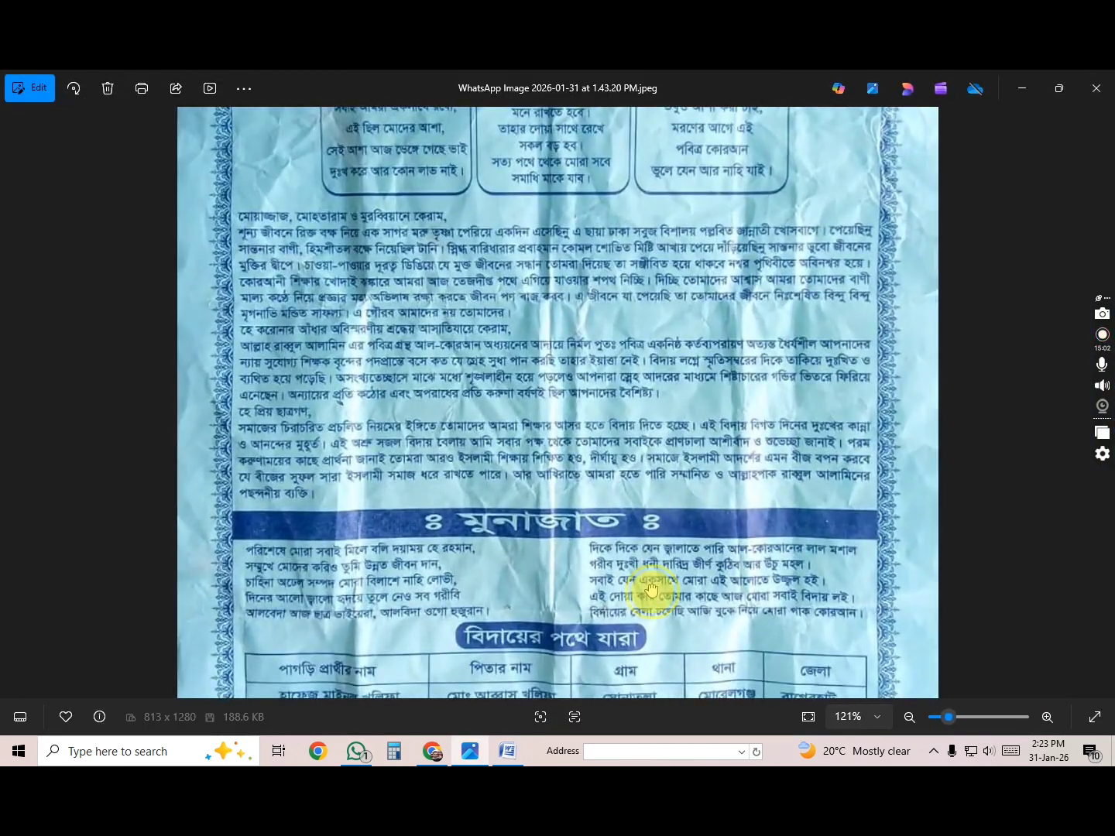
drag(651, 592, 663, 370)
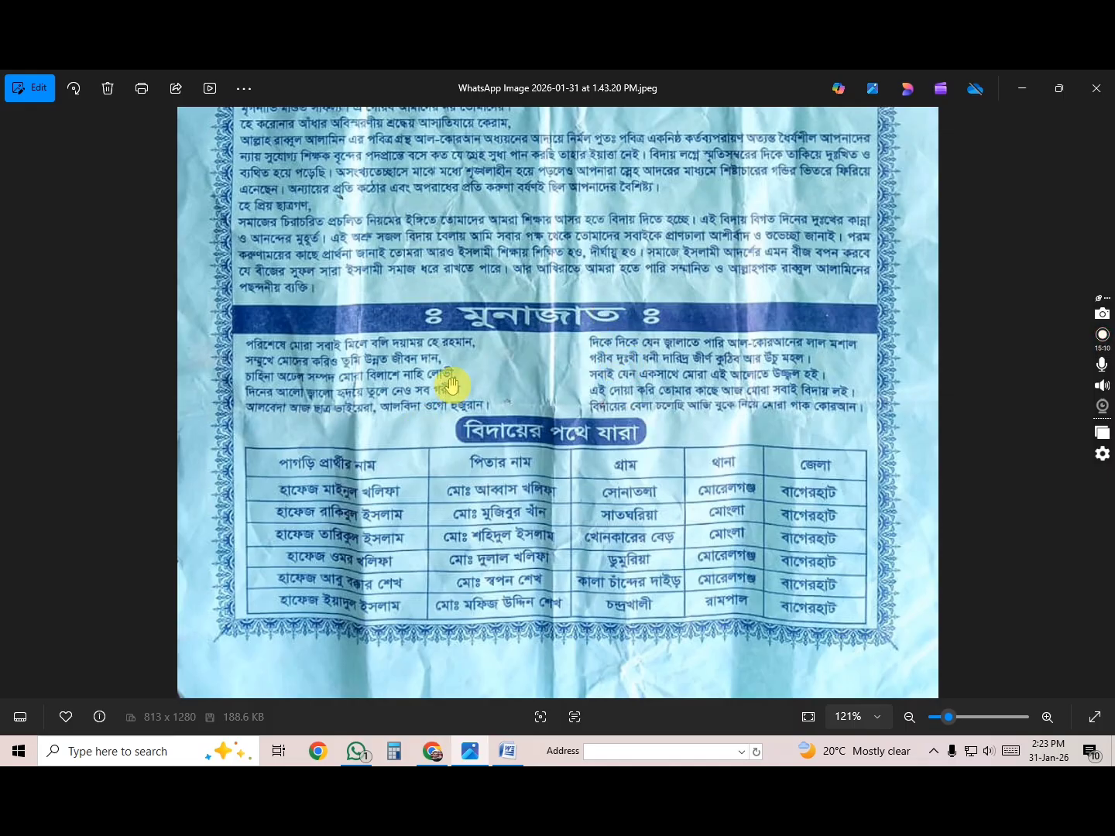
key(alt+Tab)
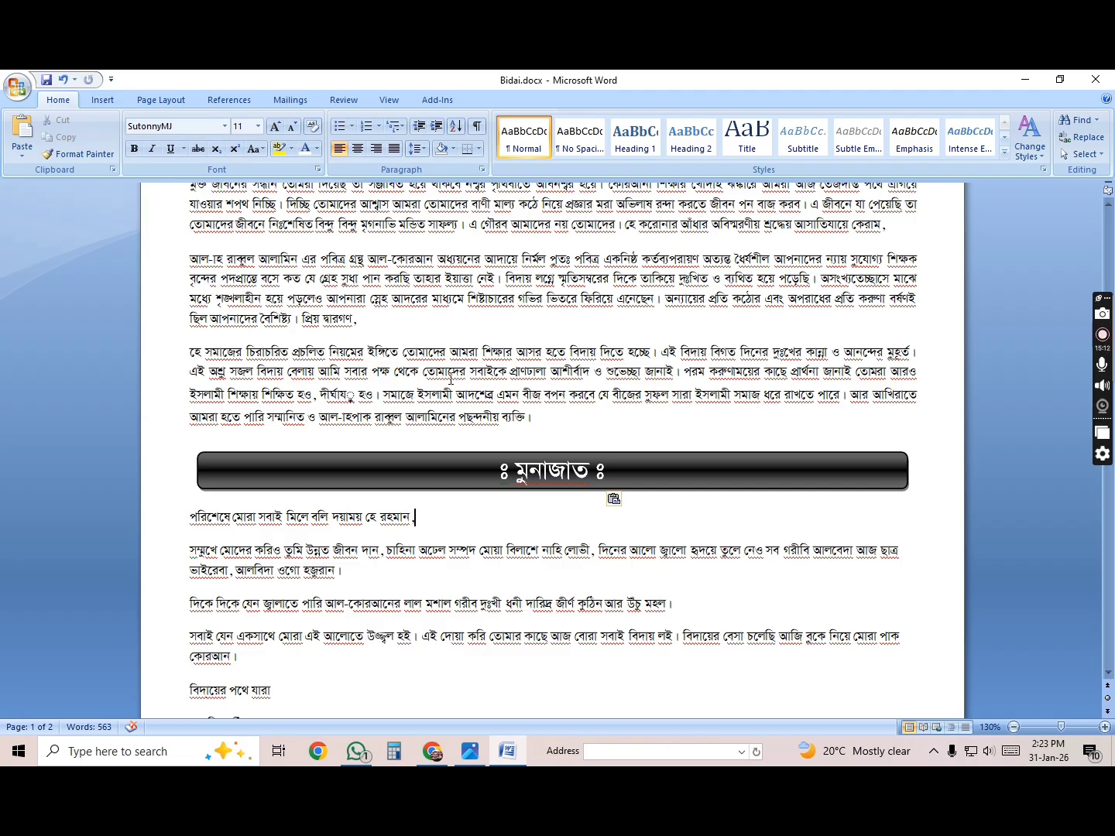
key(alt+Tab)
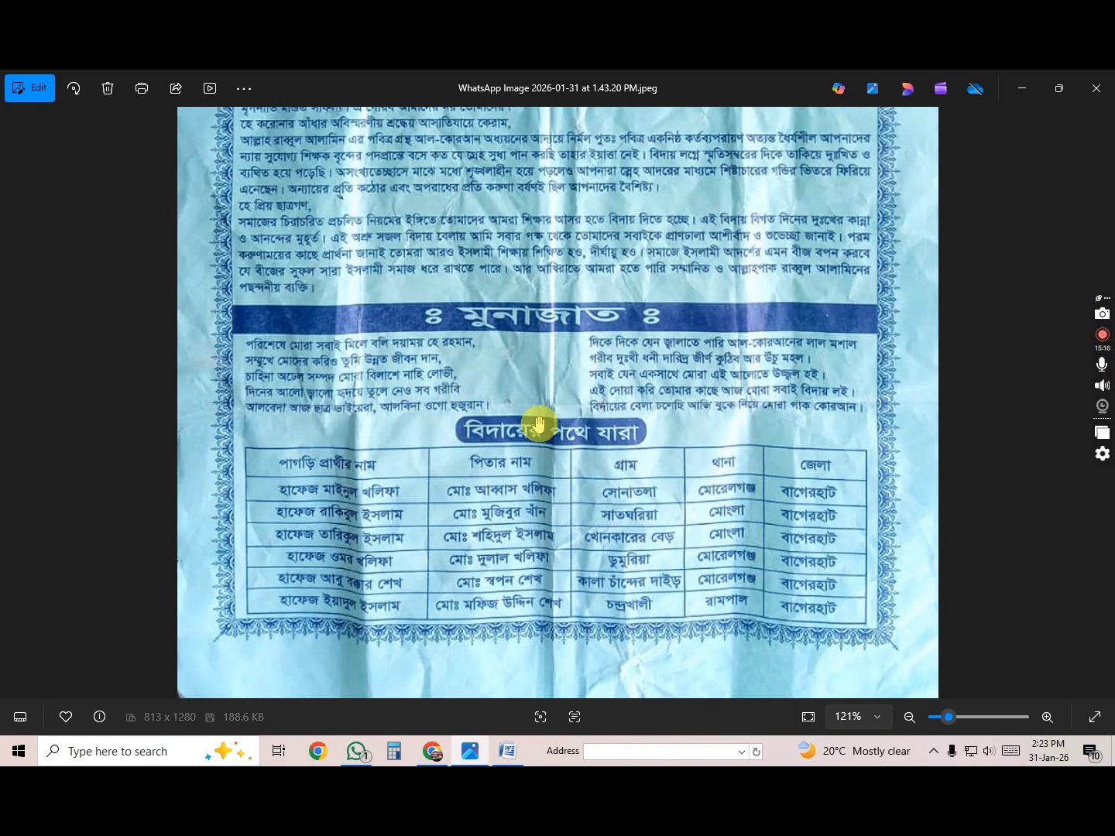
key(alt+Tab)
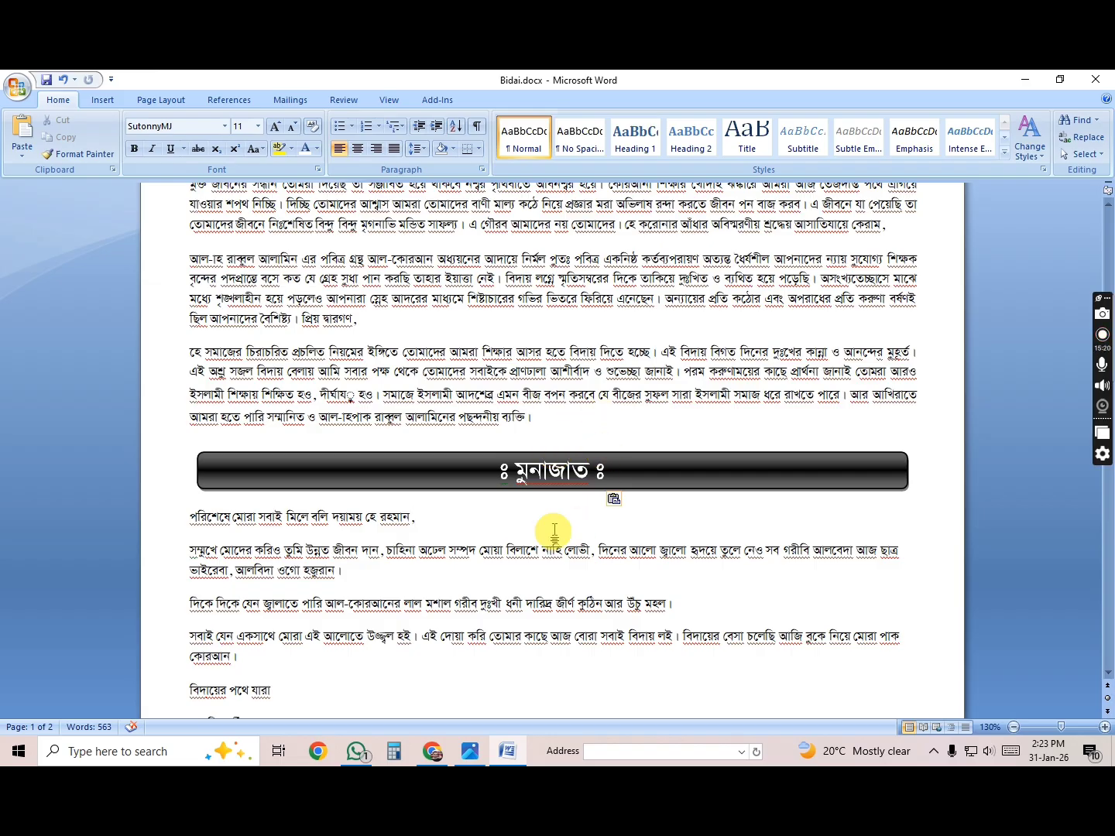
scroll(554, 531, down, 3)
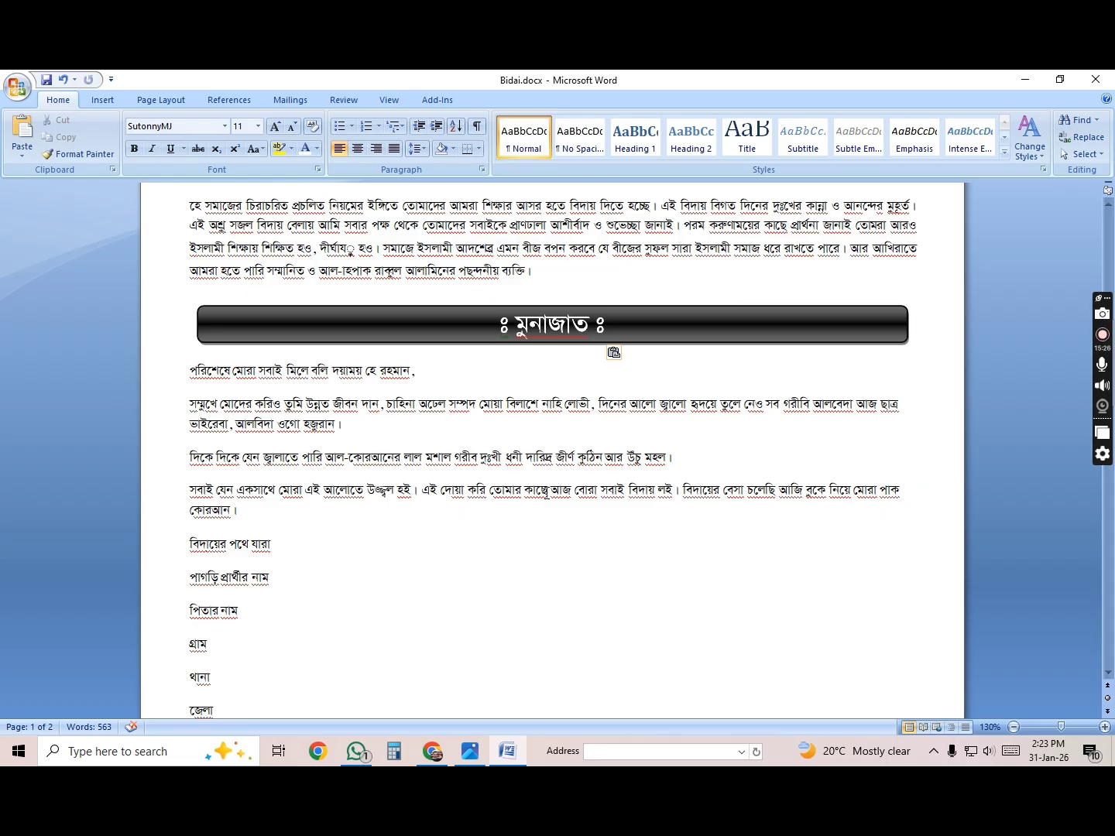
key(alt+Tab)
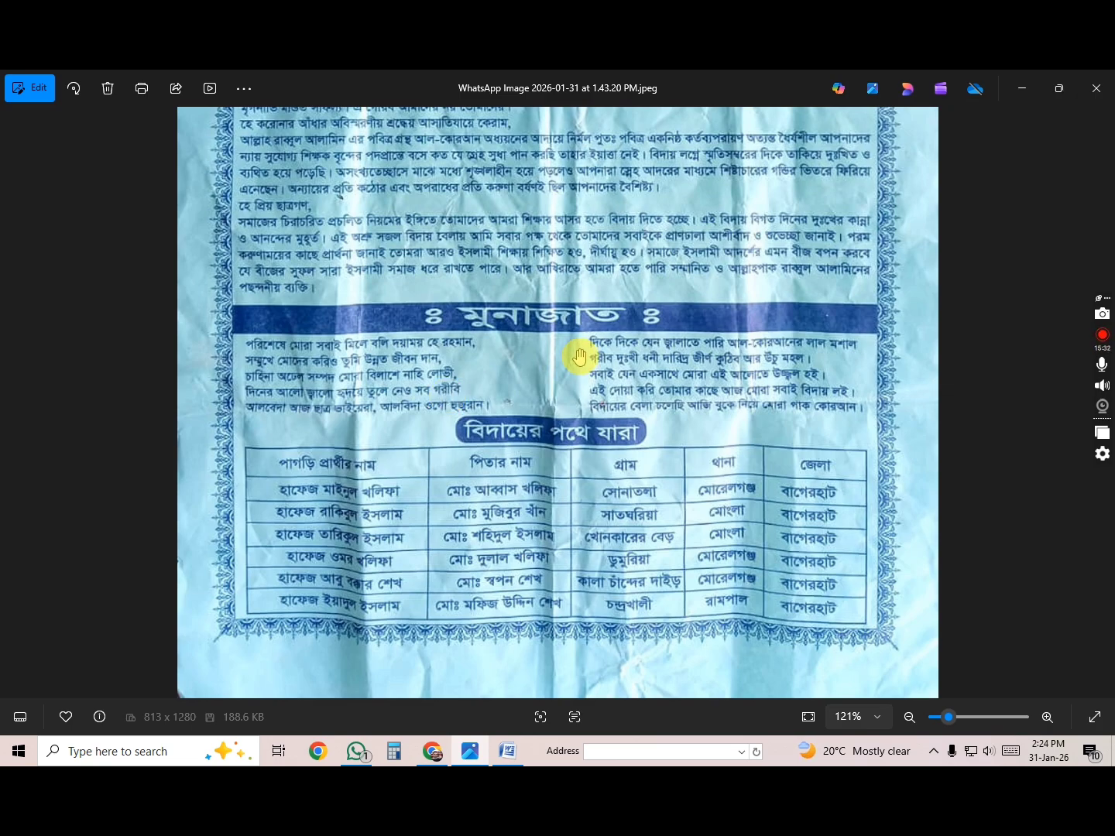
key(alt+Tab)
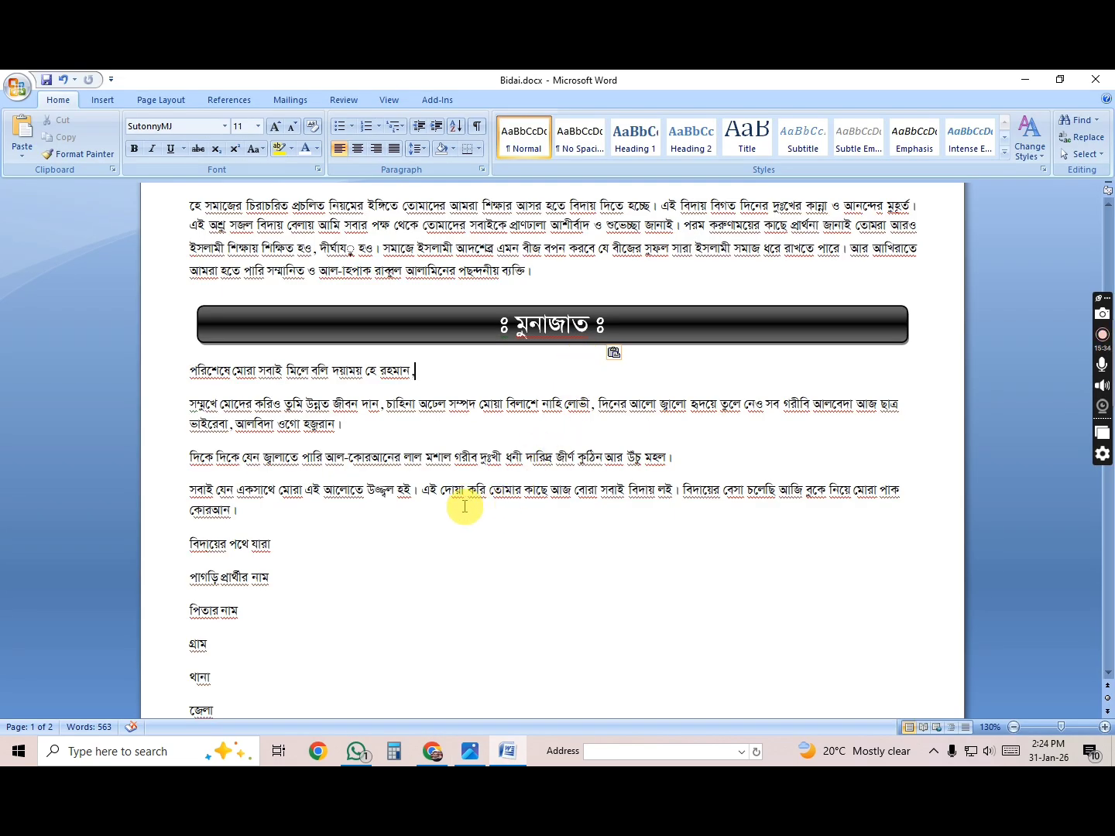
Select the verse text from "দিকে দিকে" to "মশাল" and compare where its line ends with the reference image.
click(194, 456)
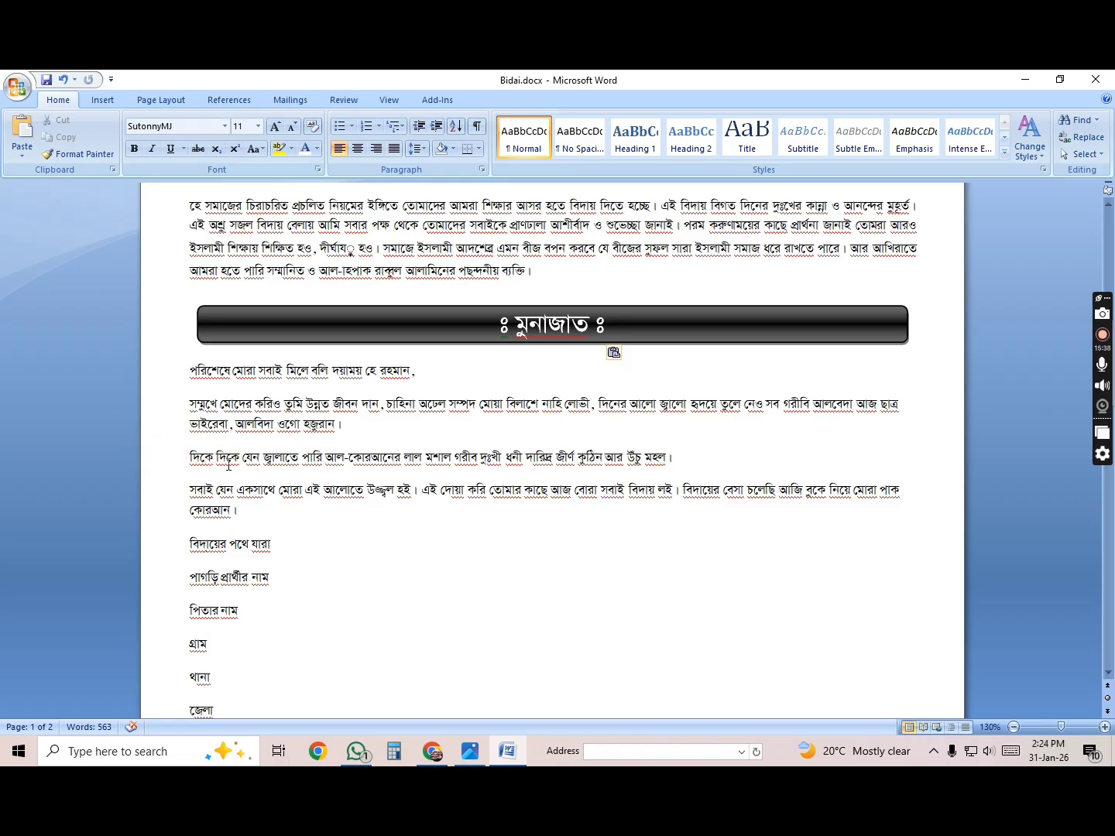
key(shift+Right)
key(shift+Right)
key(shift+Right)
key(shift+Right)
key(shift+Right)
key(shift+Right)
key(shift+Right)
key(shift+Right)
key(shift+Right)
key(shift+Right)
key(shift+Right)
key(shift+Right)
key(shift+Right)
key(shift+Right)
key(shift+Right)
key(shift+Right)
key(shift+Right)
key(shift+Right)
key(shift+Right)
key(shift+Right)
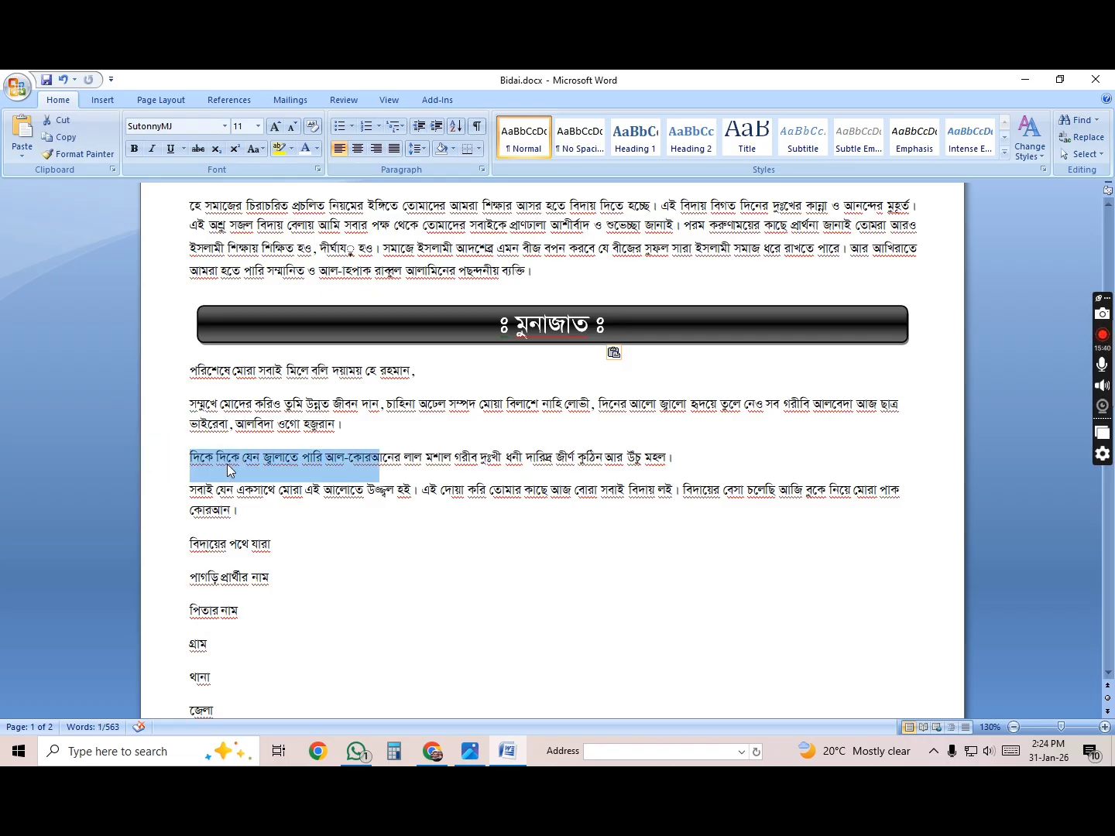
key(alt+Tab)
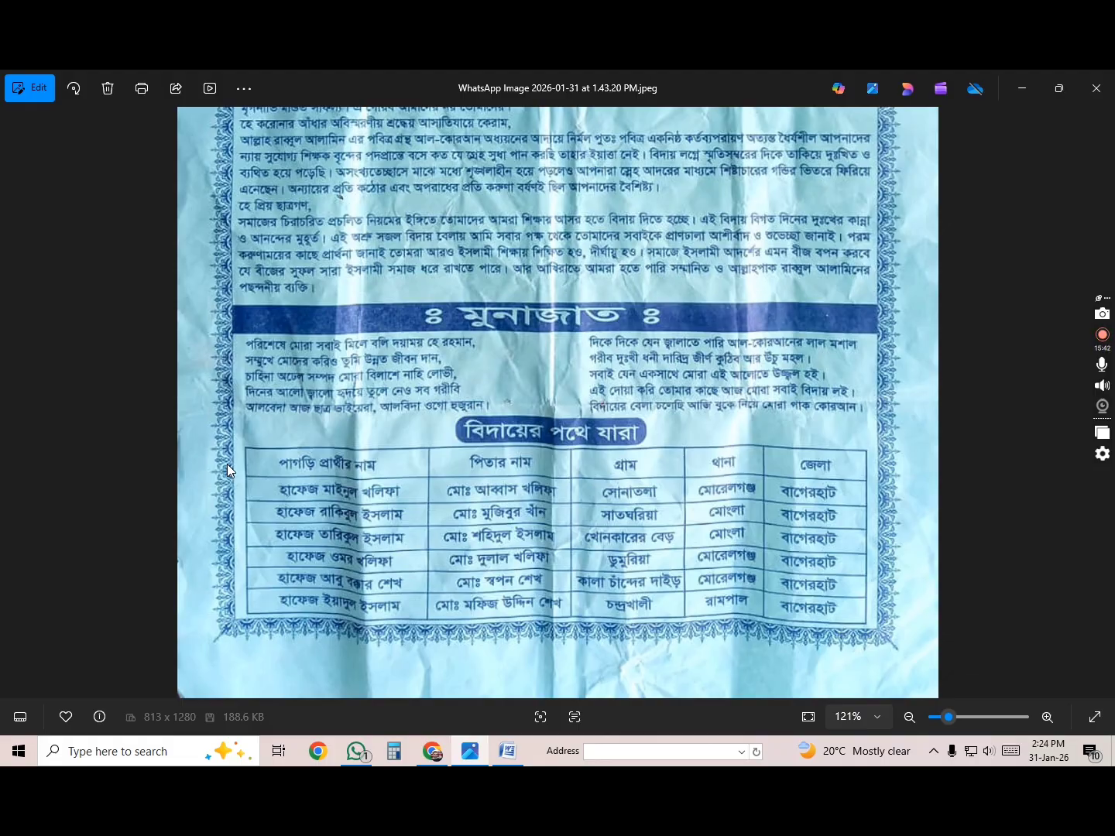
key(alt+Tab)
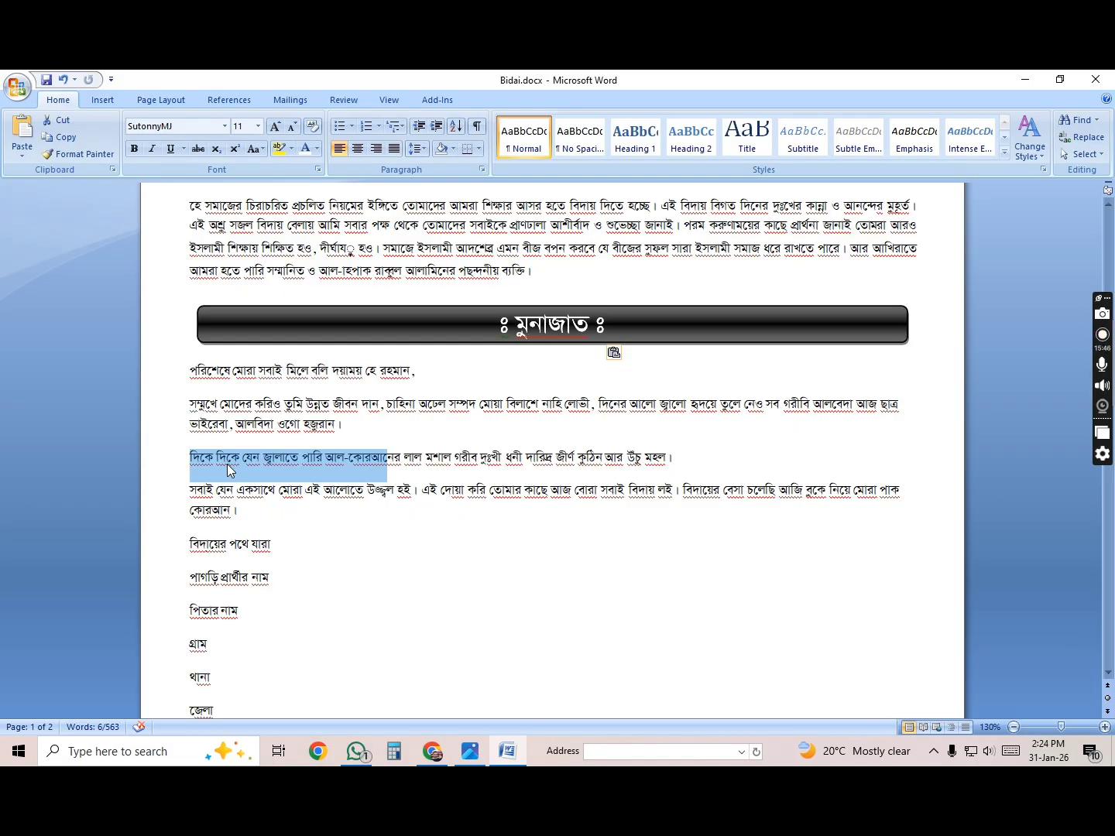
key(shift+Right)
key(shift+Right)
key(shift+Right)
key(shift+Right)
key(shift+Right)
key(shift+Right)
key(shift+Right)
key(shift+Right)
key(alt+Tab)
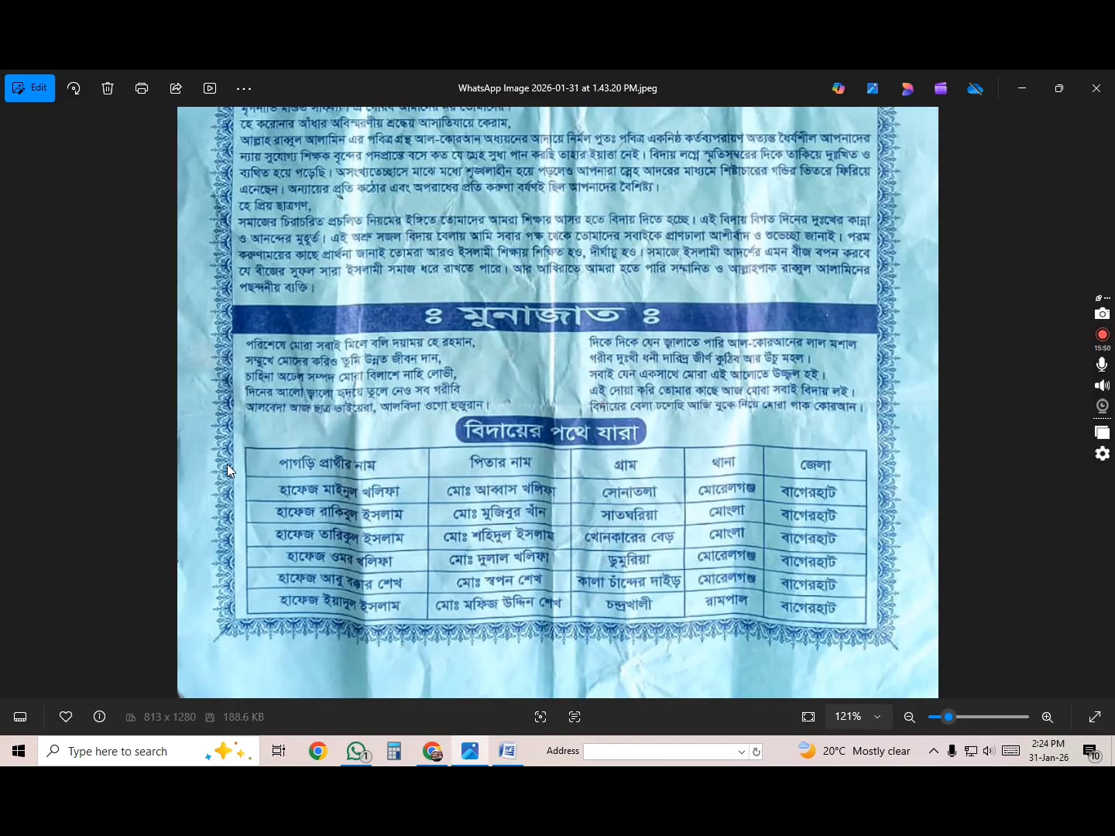
key(alt+Tab)
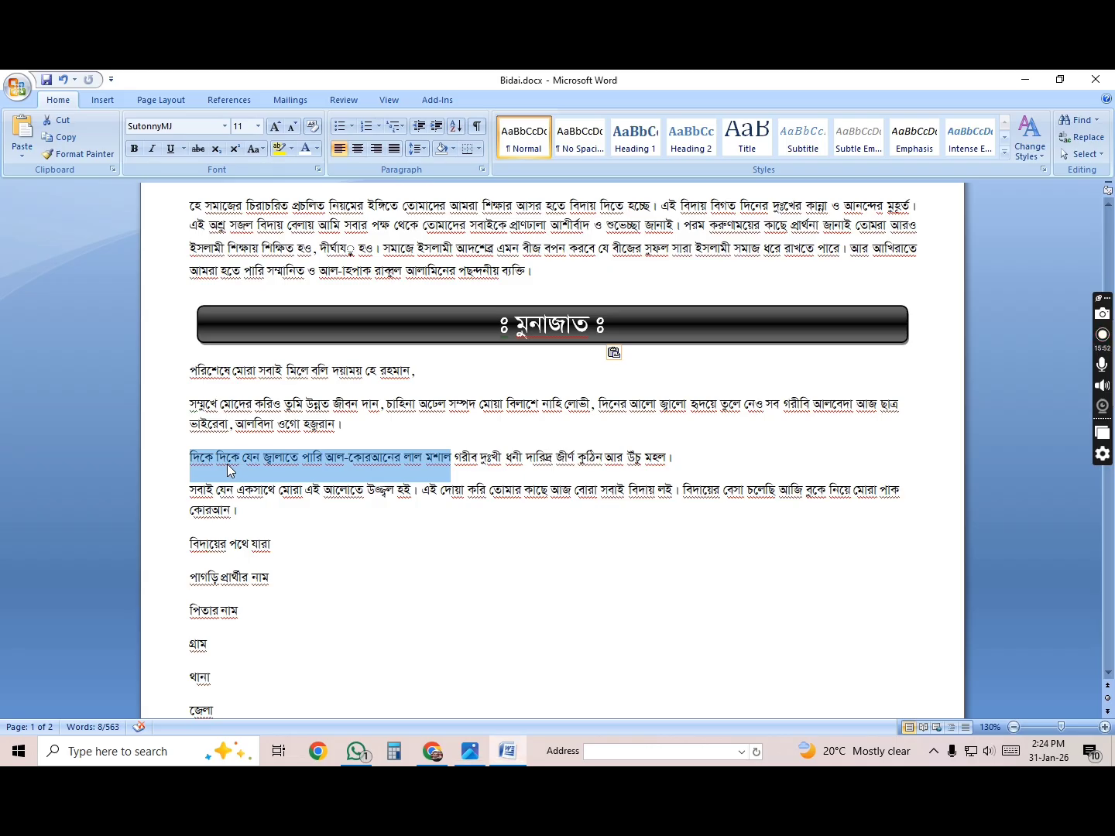
Insert three empty paragraphs between the "মুনাজাত" banner and the verse line beginning "পরিশেষে".
click(191, 371)
key(Return)
key(Return)
key(Return)
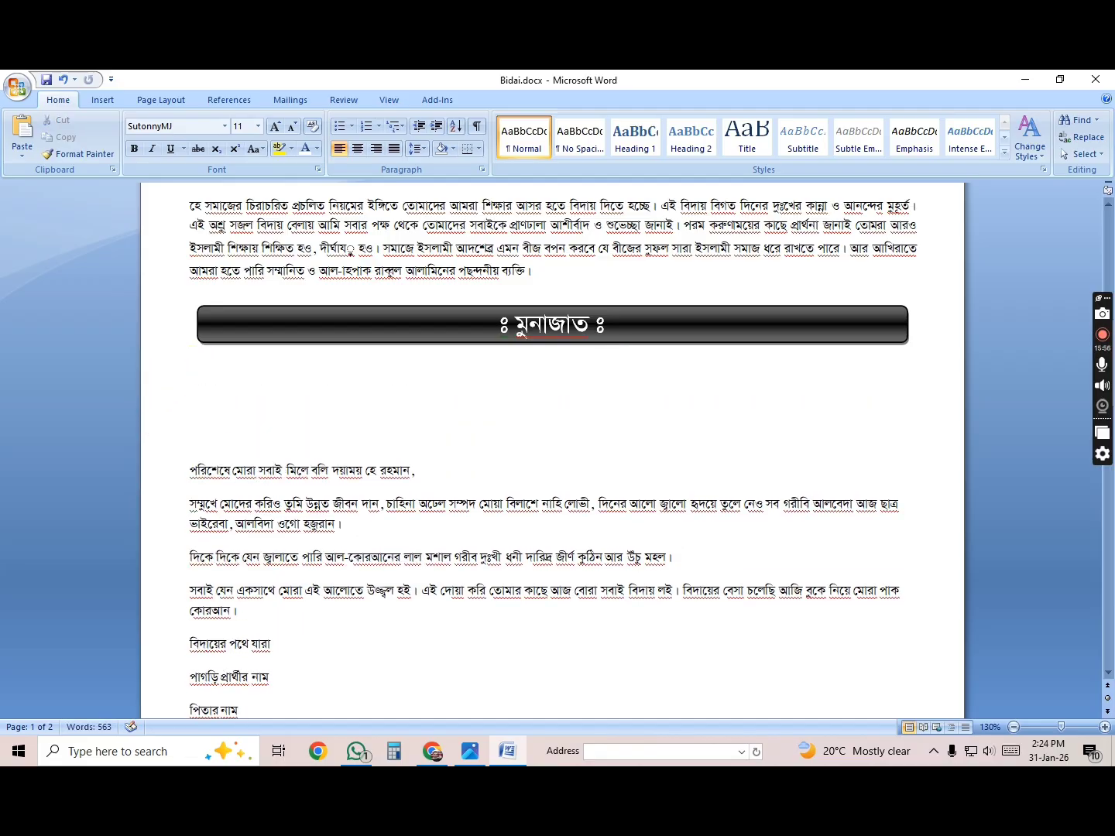
Insert a table with one row and two columns in the empty space directly below the "মুনাজাত" banner.
click(217, 368)
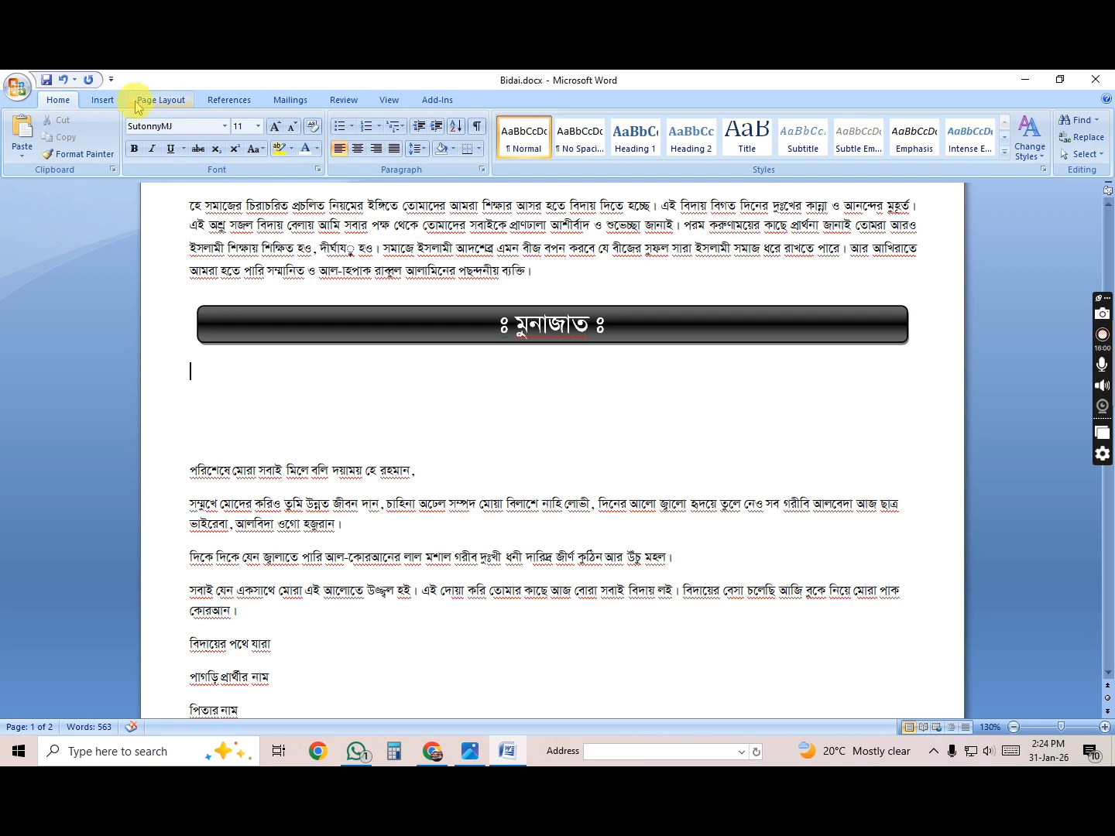
click(99, 101)
click(127, 147)
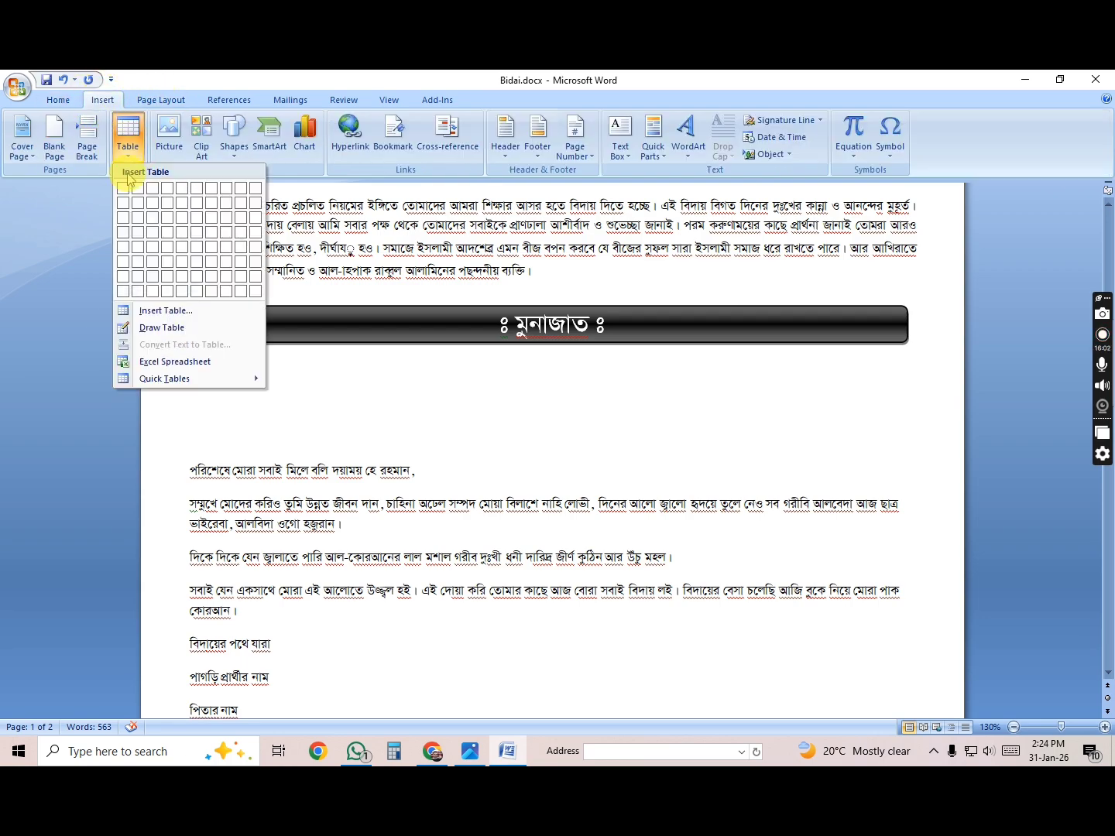
click(146, 191)
click(457, 431)
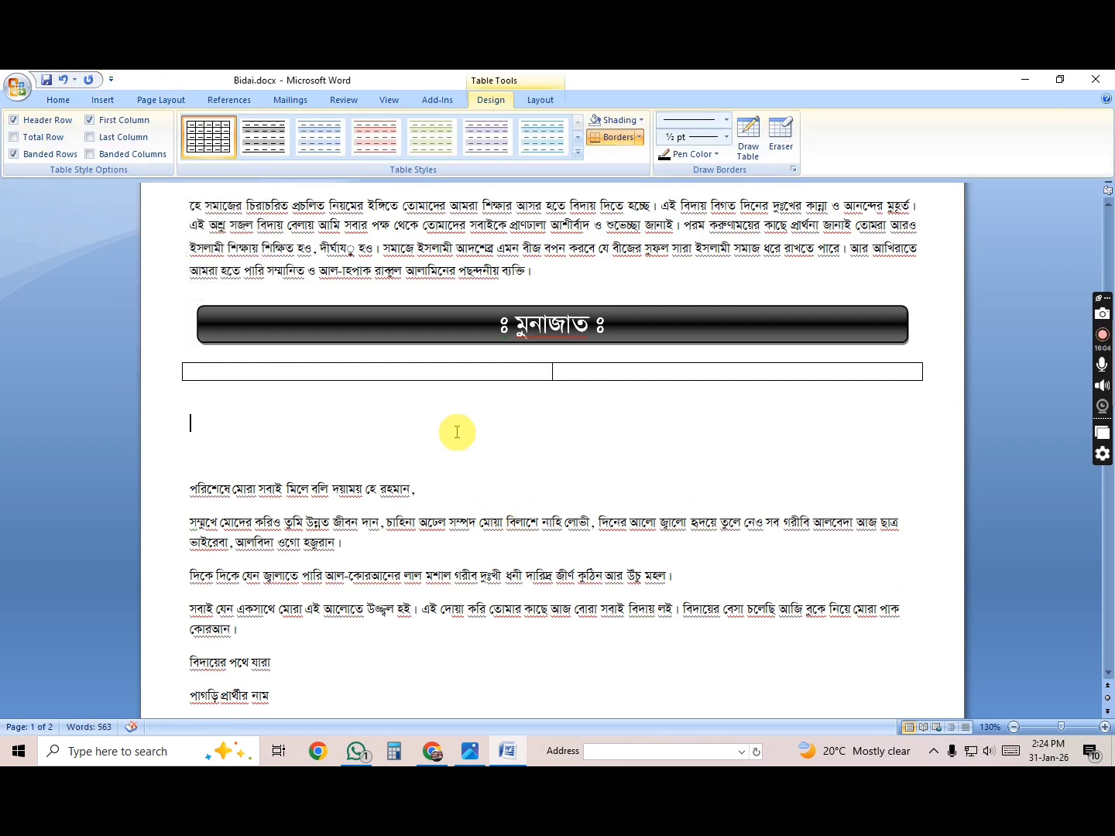
Move the verse line "পরিশেষে মোরা সবাই মিলে বলি দয়াময় হে রহমান," into the table's first cell.
click(428, 485)
key(shift+Home)
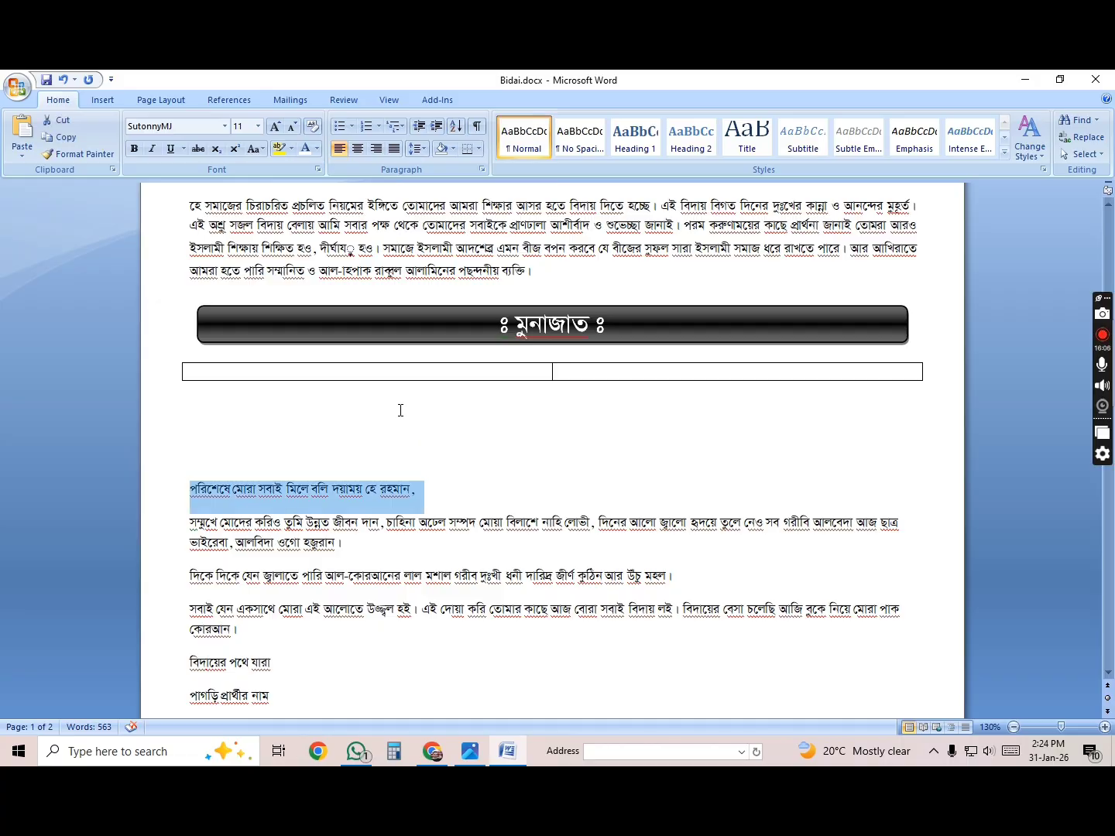
key(ctrl+x)
click(333, 373)
key(ctrl+v)
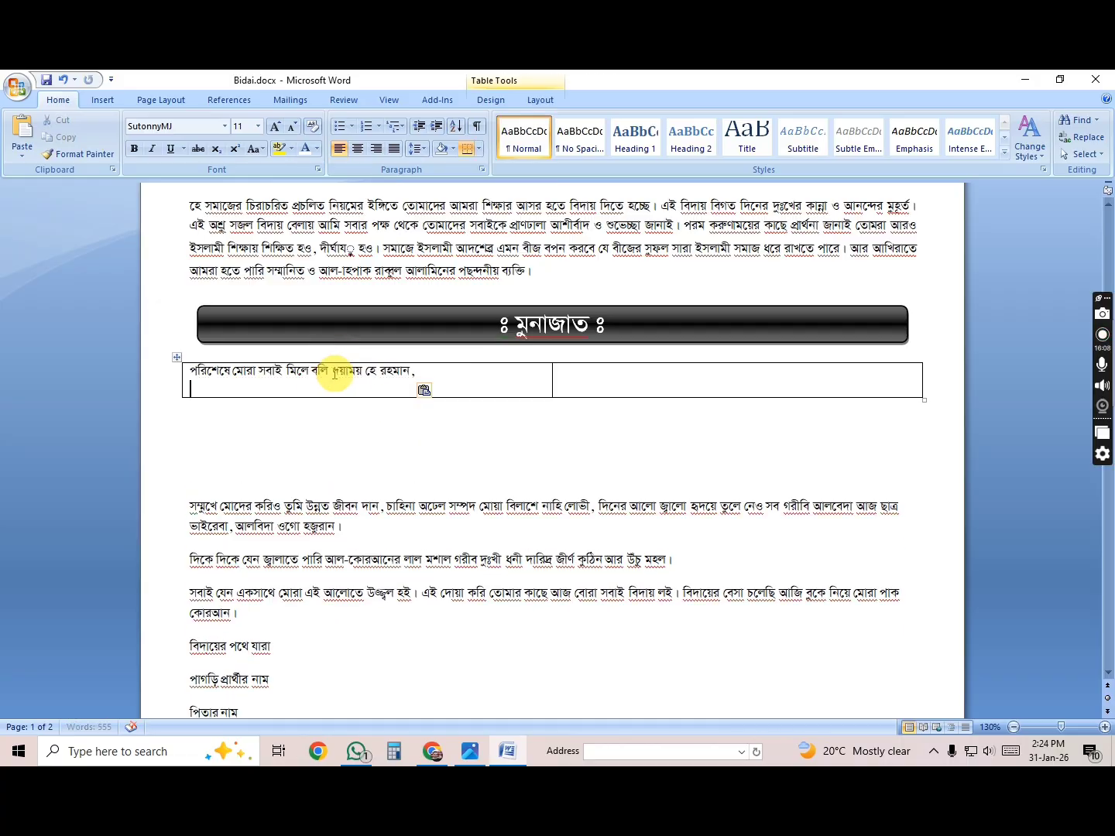
Following the reference image, move the phrase from "সম্মুখে" to "জীবন দান," onto the second line of the table's first cell.
key(alt+Tab)
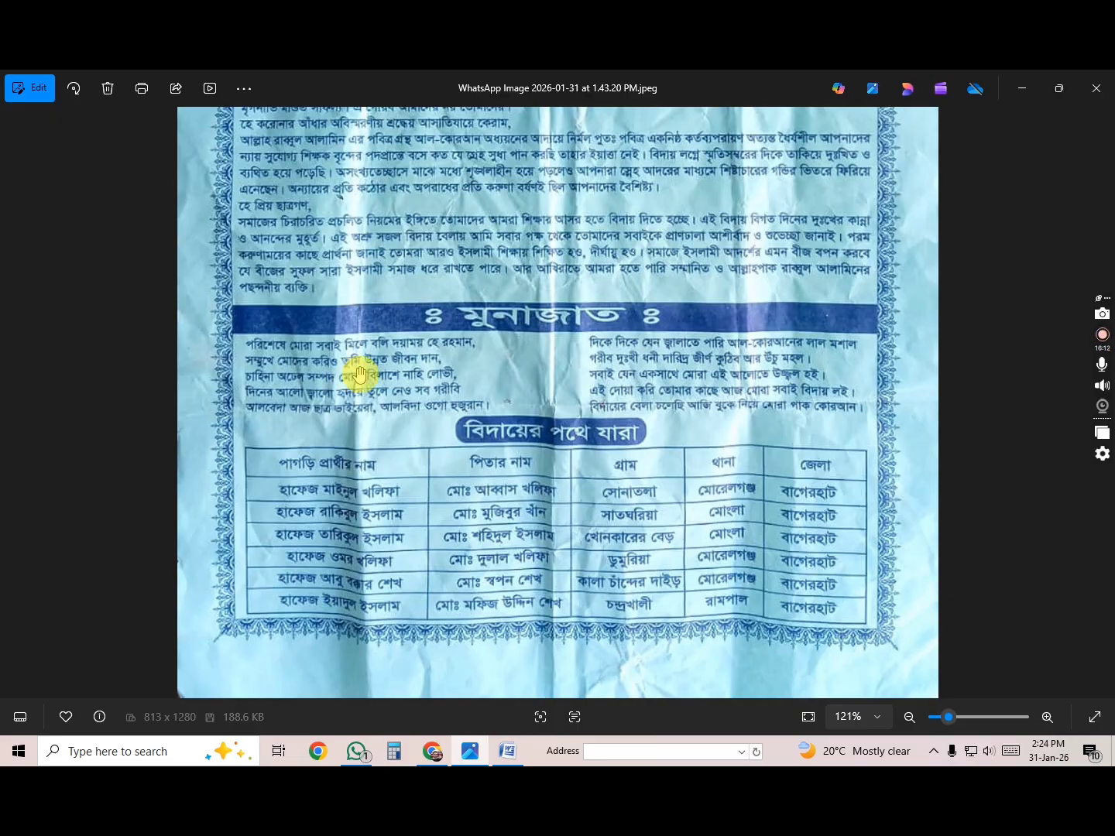
key(alt+Tab)
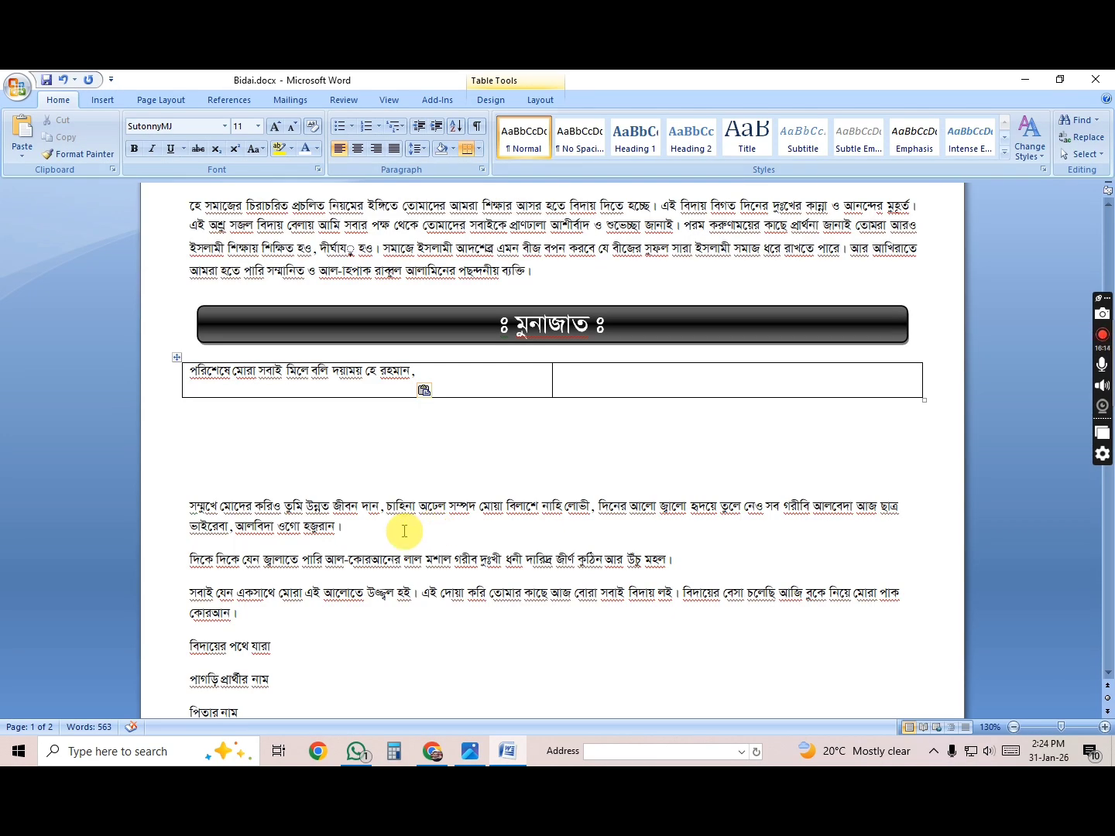
click(183, 502)
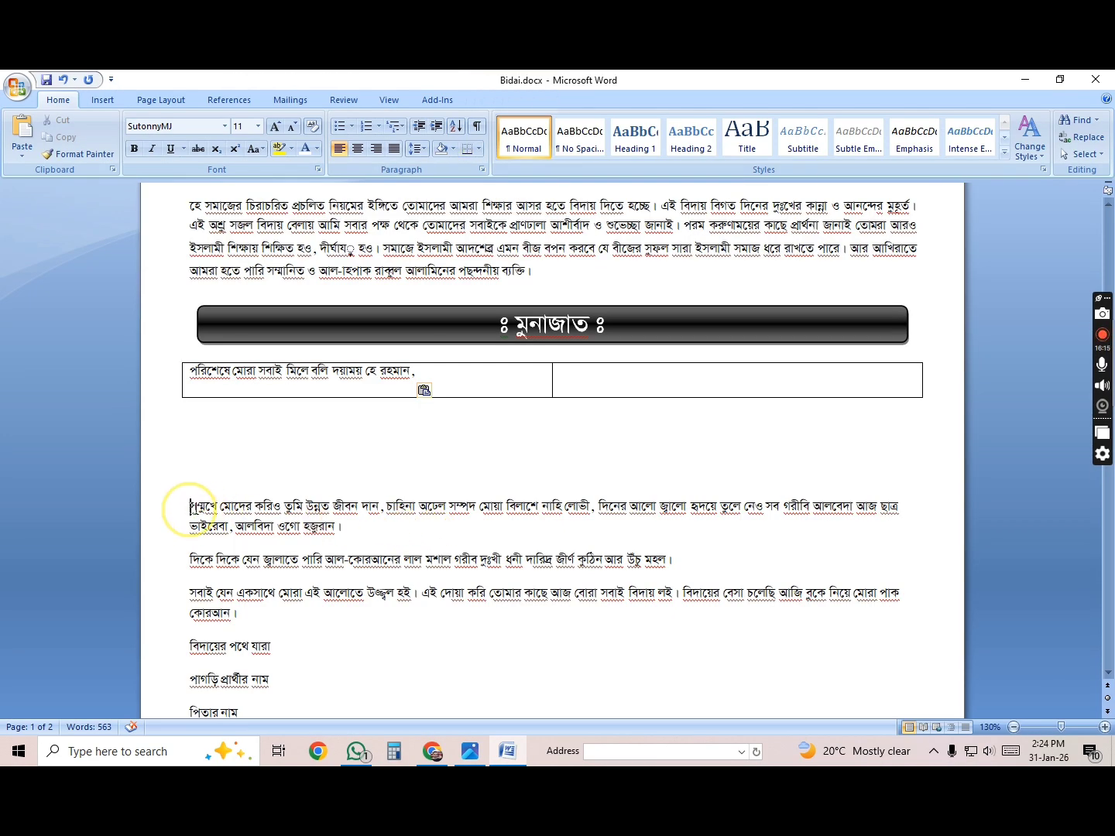
shift+click(382, 507)
key(ctrl+x)
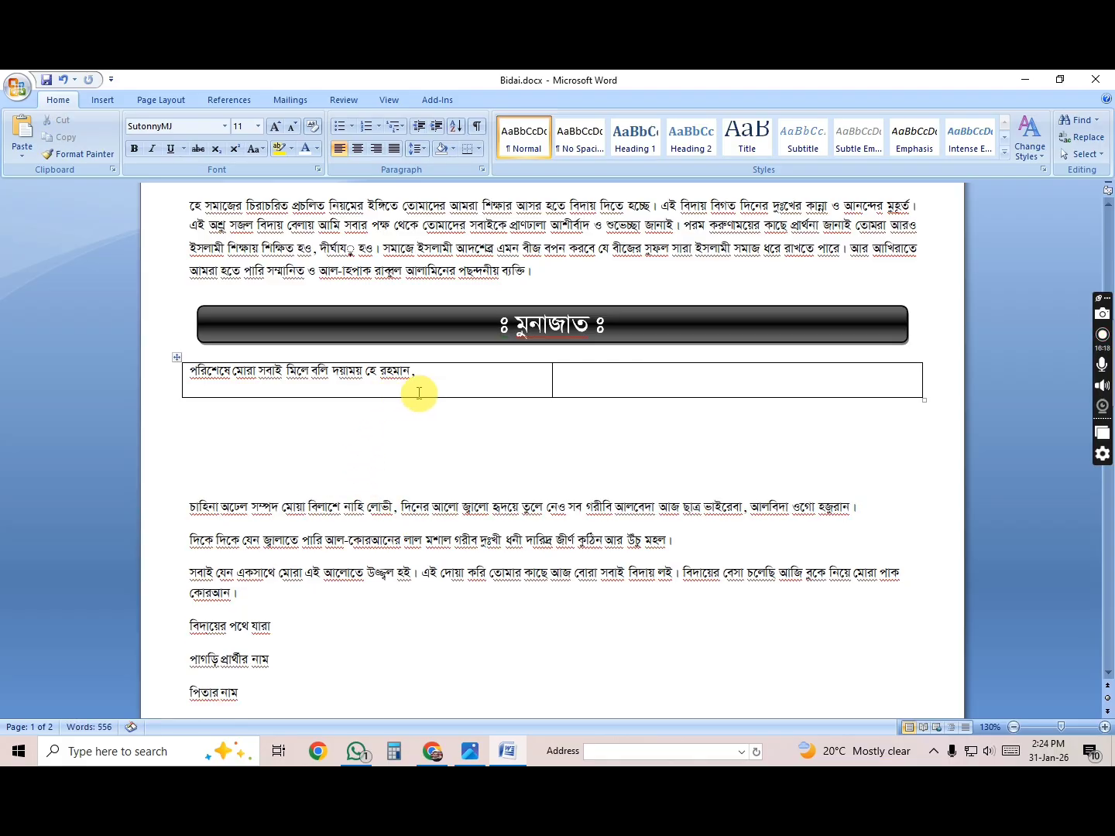
click(426, 389)
key(ctrl+v)
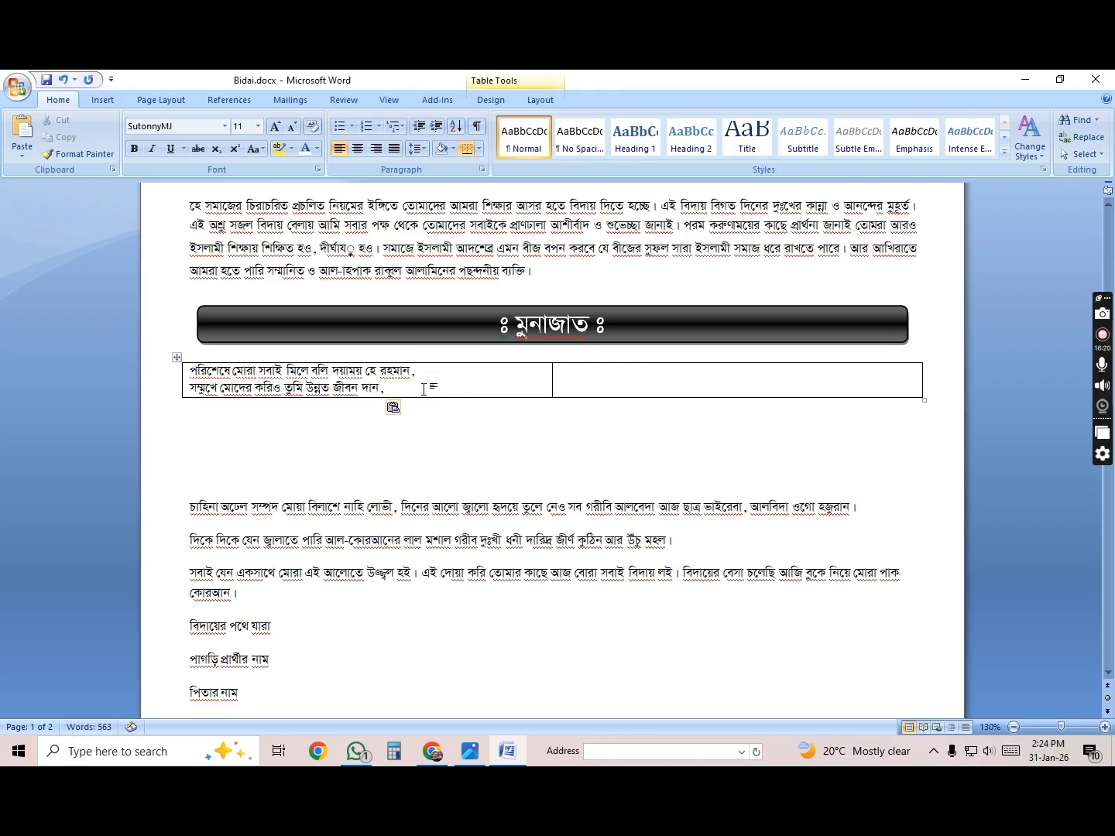
Move the rest of the verse paragraph, from "চাহিনা" to "হুজুরান।", onto a new third line in the table's first cell.
key(alt+Tab)
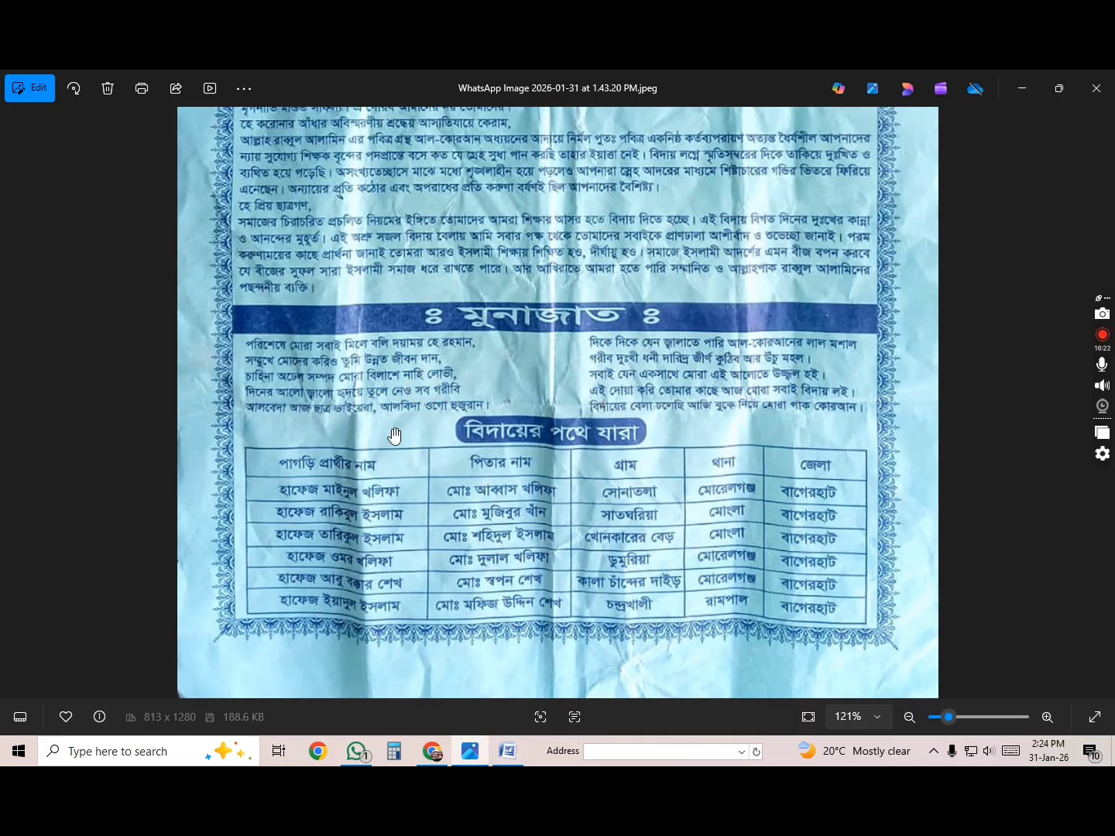
key(alt+Tab)
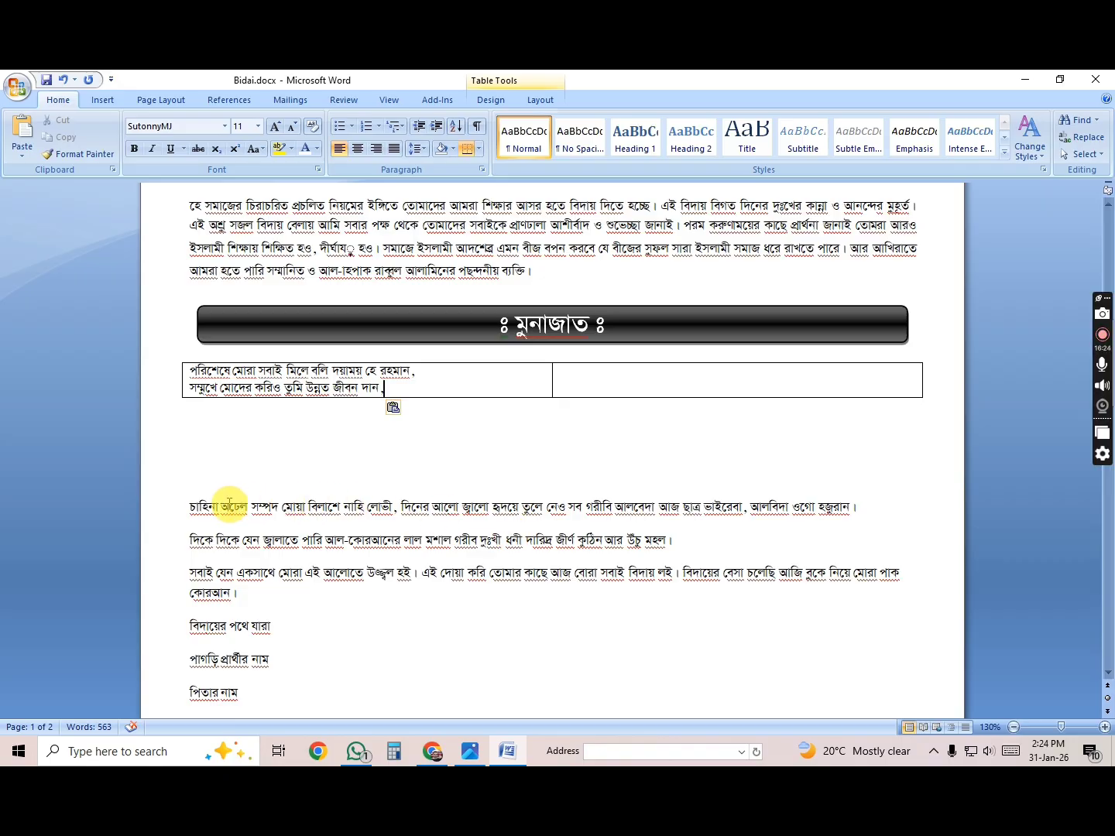
click(191, 506)
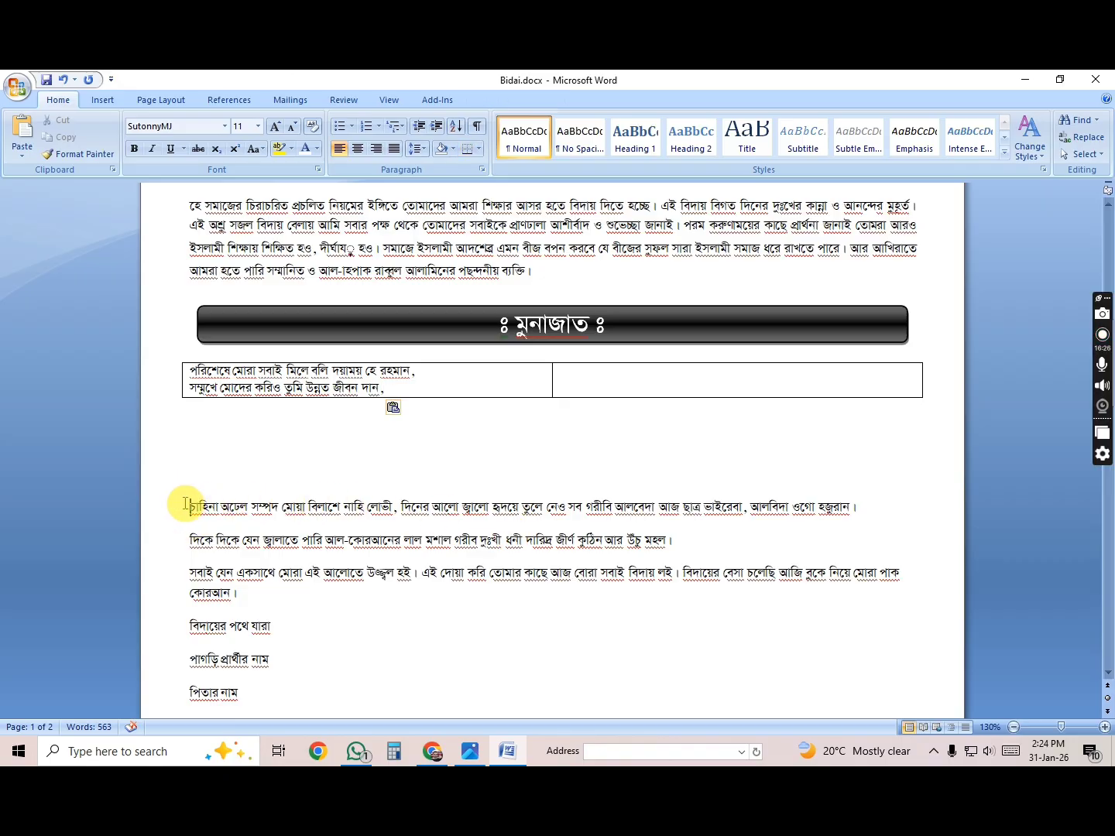
key(alt+Tab)
key(alt+Tab)
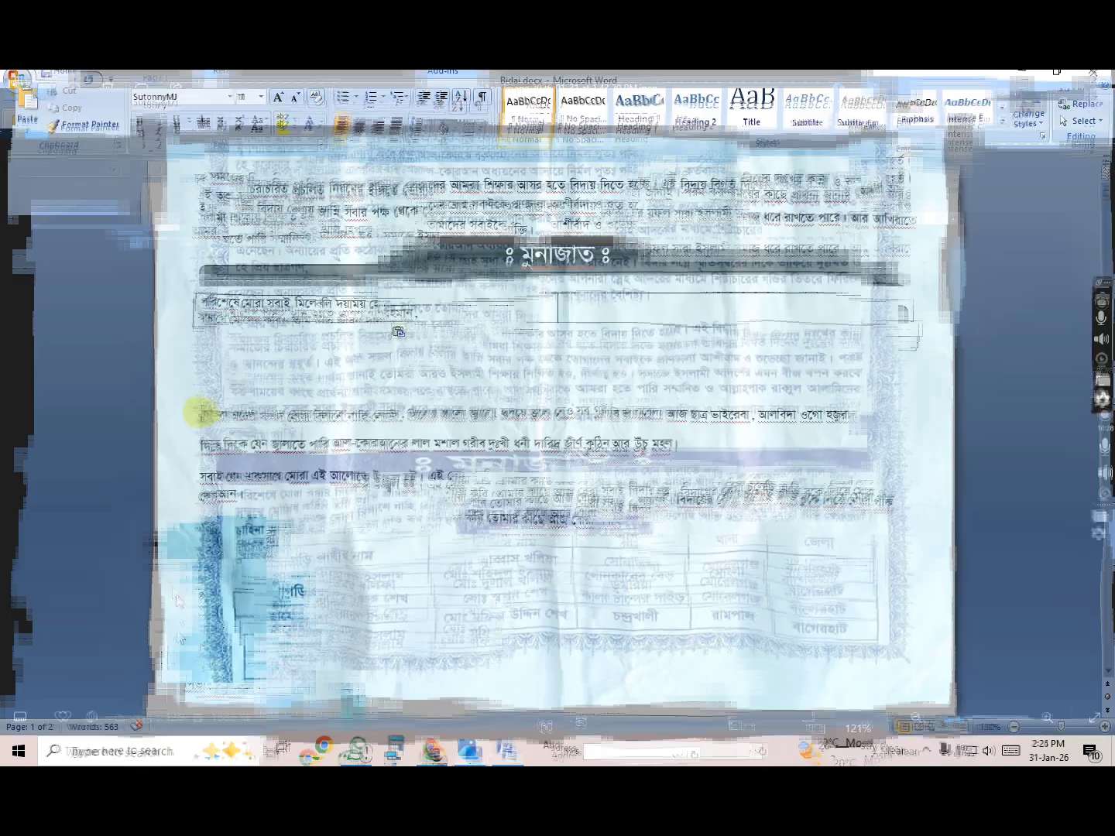
click(182, 503)
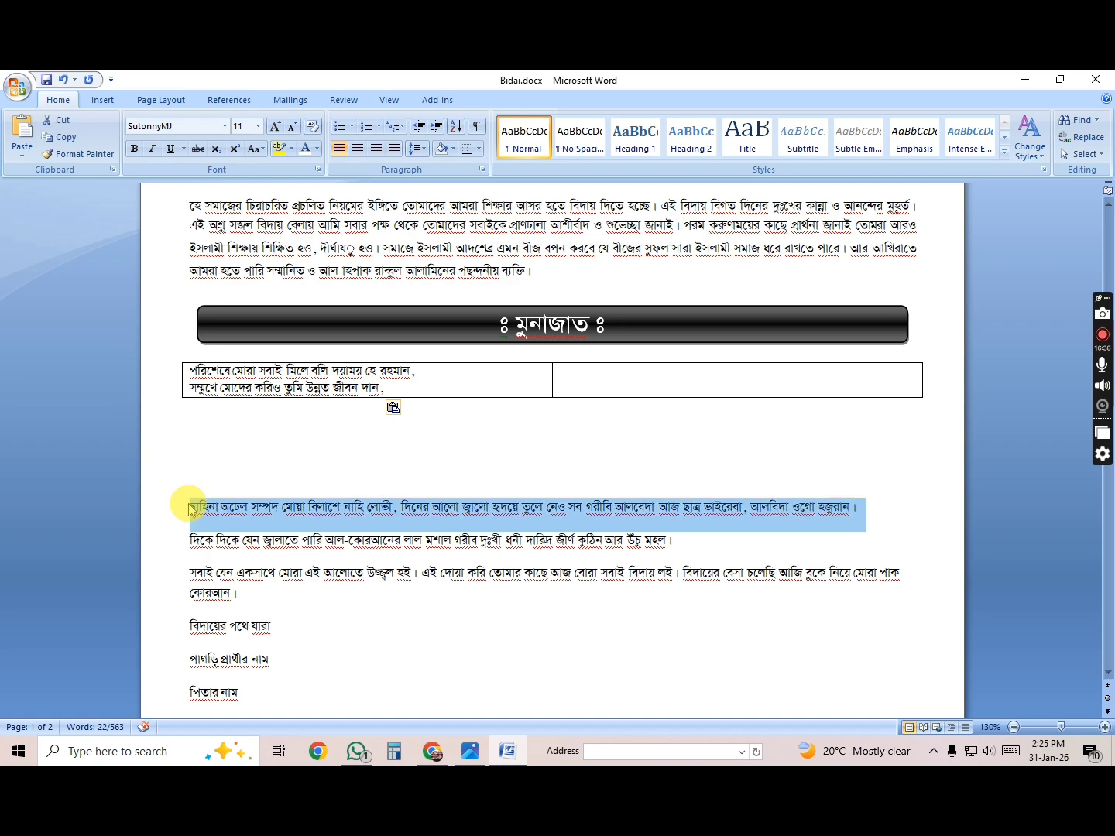
key(Delete)
click(413, 394)
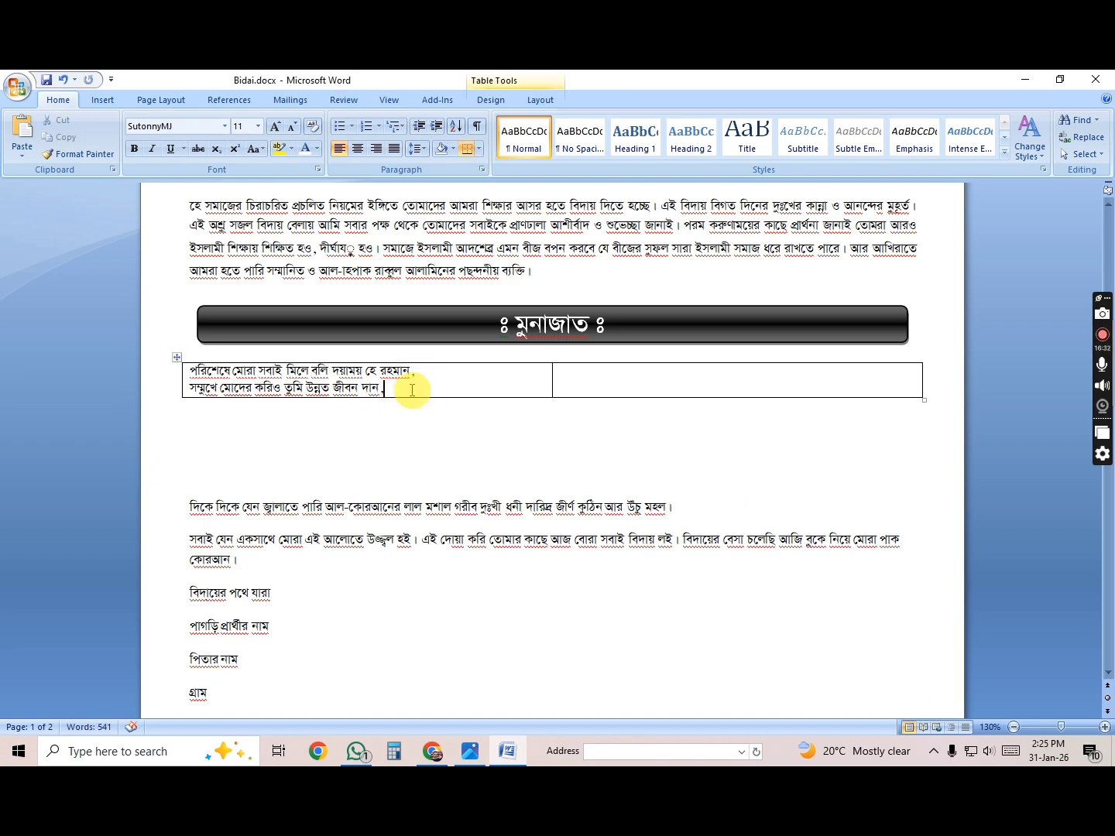
key(Return)
key(ctrl+v)
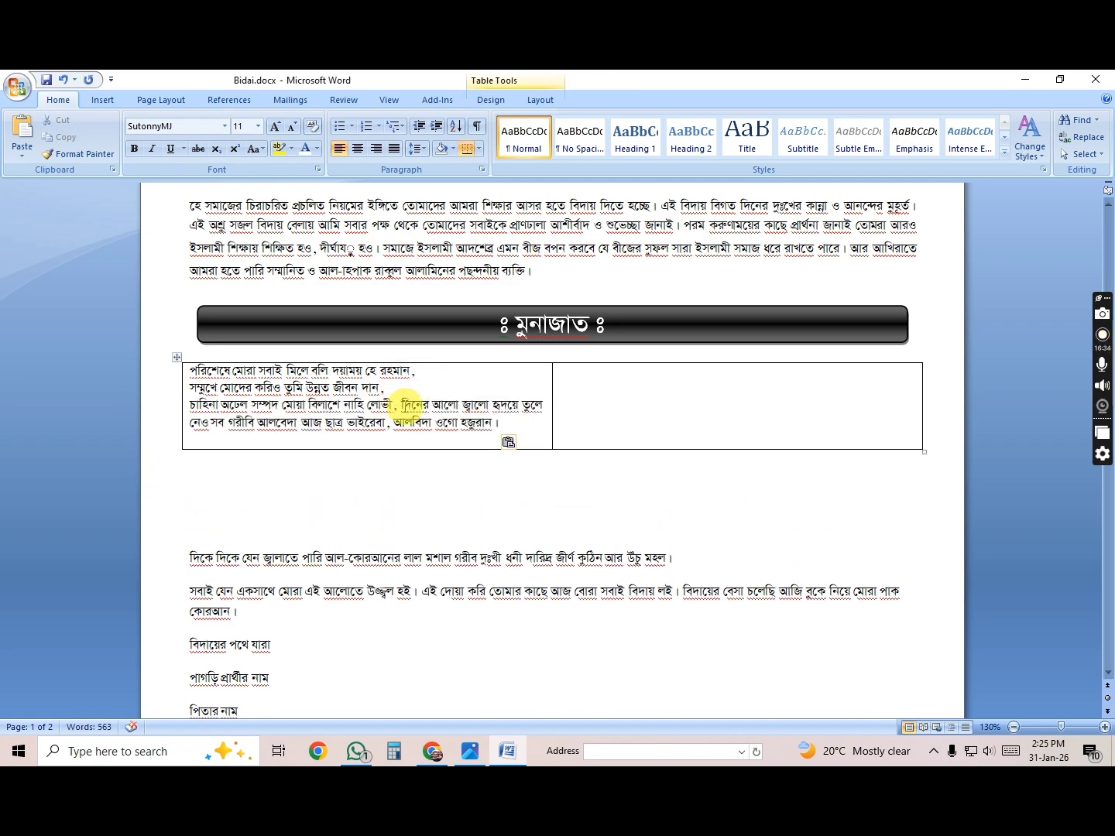
Break the moved passage in the first cell into separate lines after "লোভী," and after "গরীবি", matching the reference image.
click(401, 404)
key(Return)
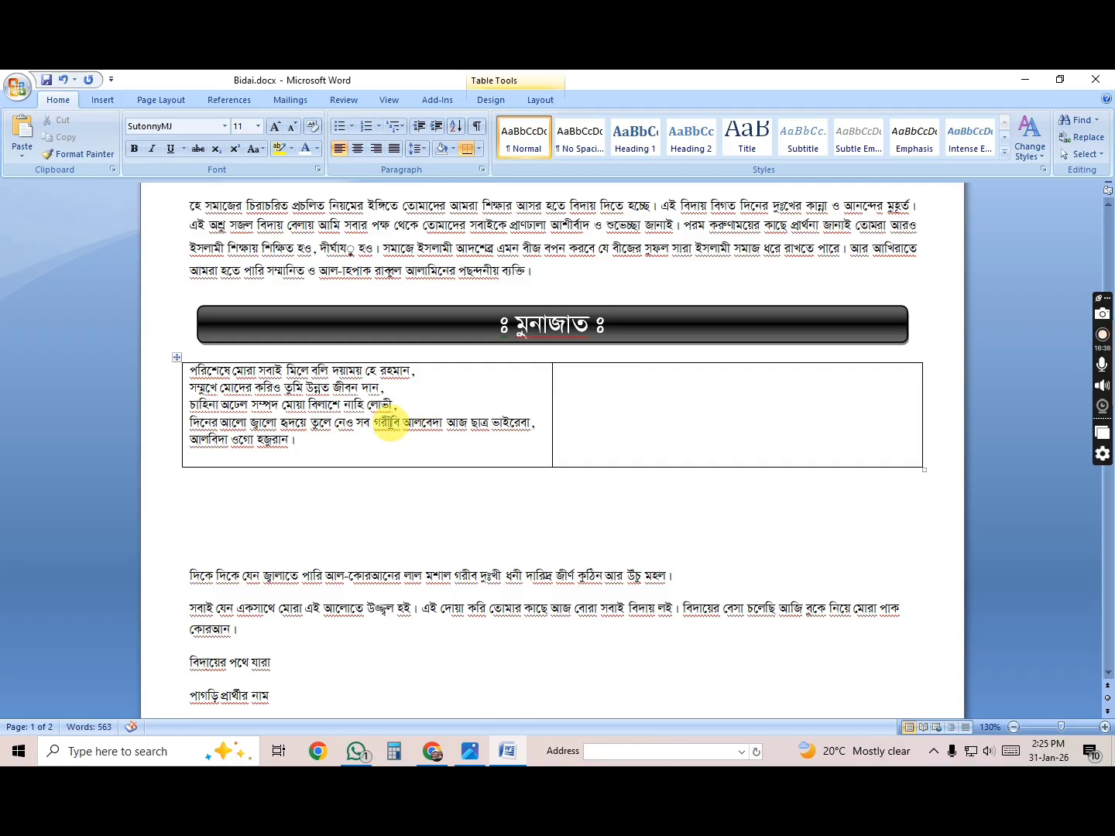
key(alt+Tab)
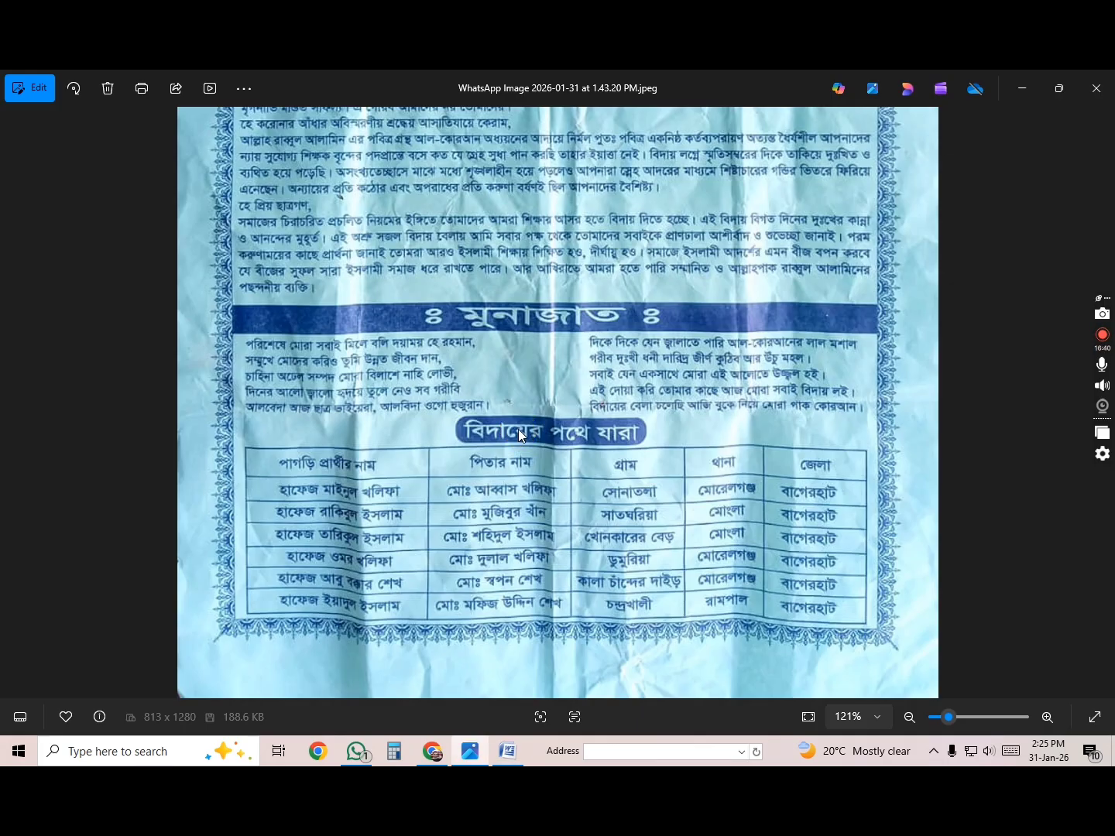
key(alt+Tab)
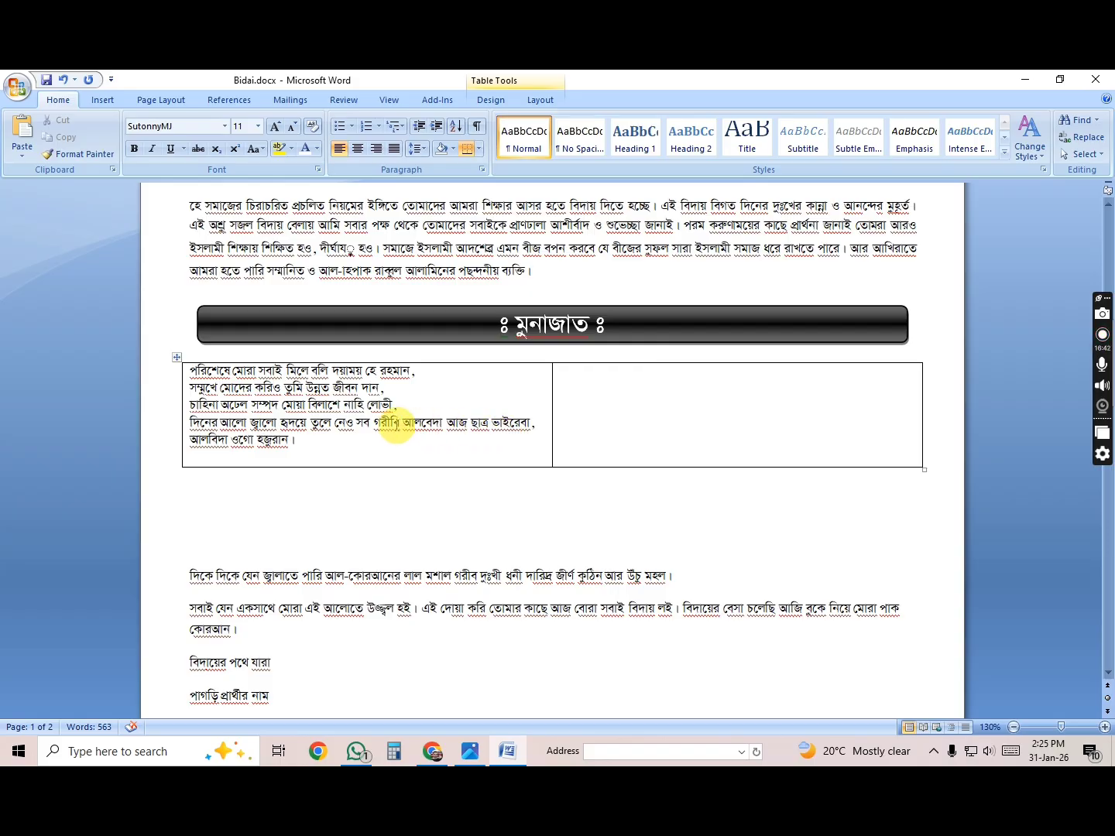
click(405, 421)
key(Return)
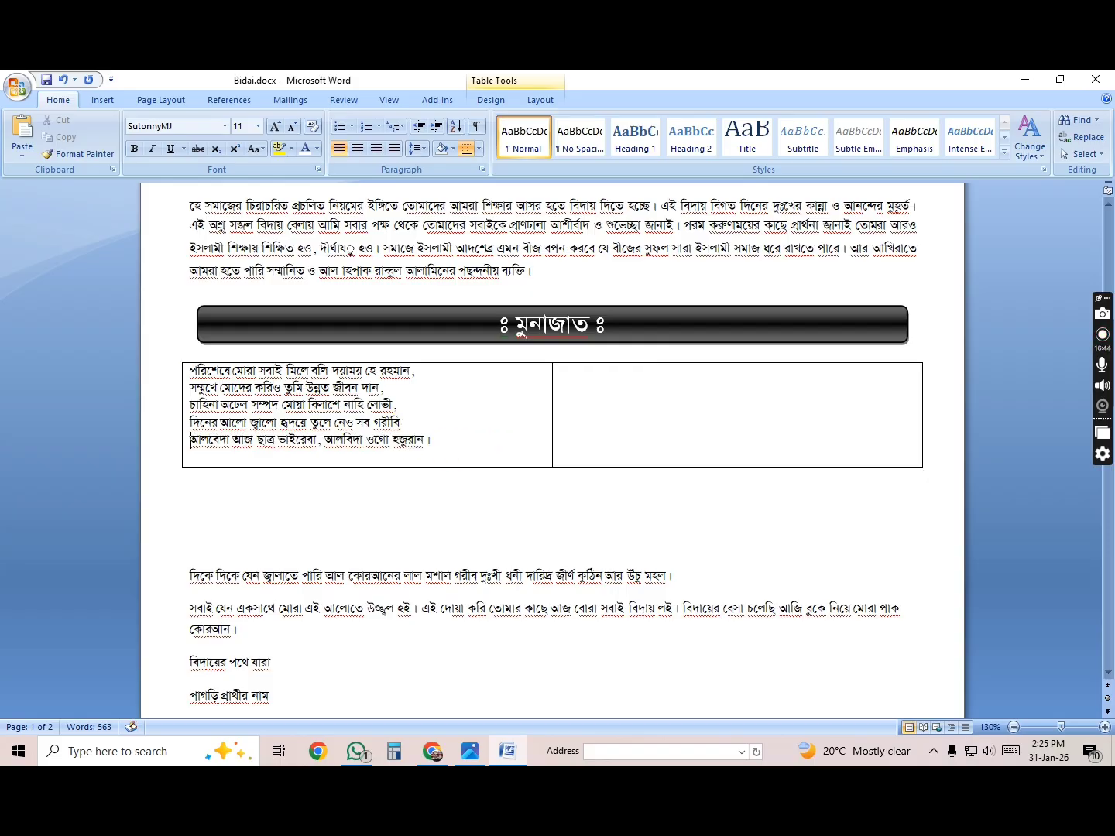
Move the two remaining verse paragraphs, from "দিকে দিকে" to "পাক কোরআন।", into the table's second cell.
key(alt+Tab)
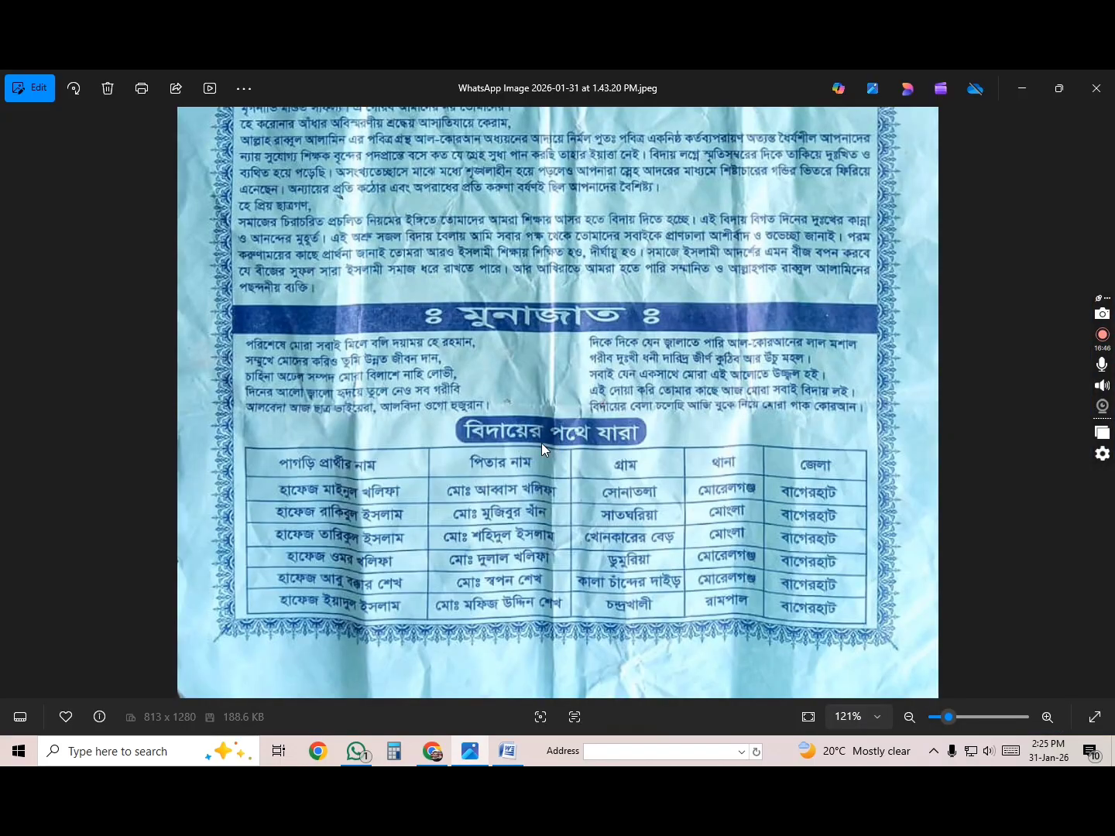
key(alt+Tab)
scroll(501, 443, down, 3)
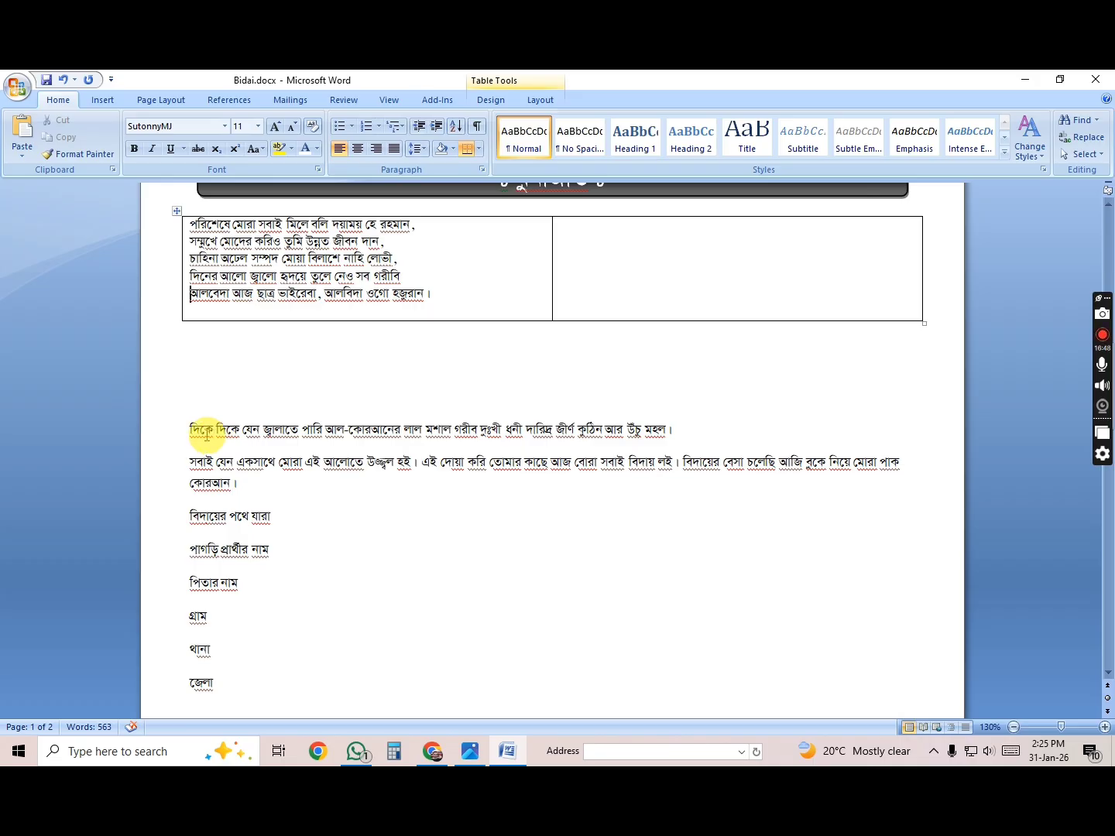
key(alt+Tab)
key(alt+Tab)
drag(185, 428, 252, 482)
key(ctrl+x)
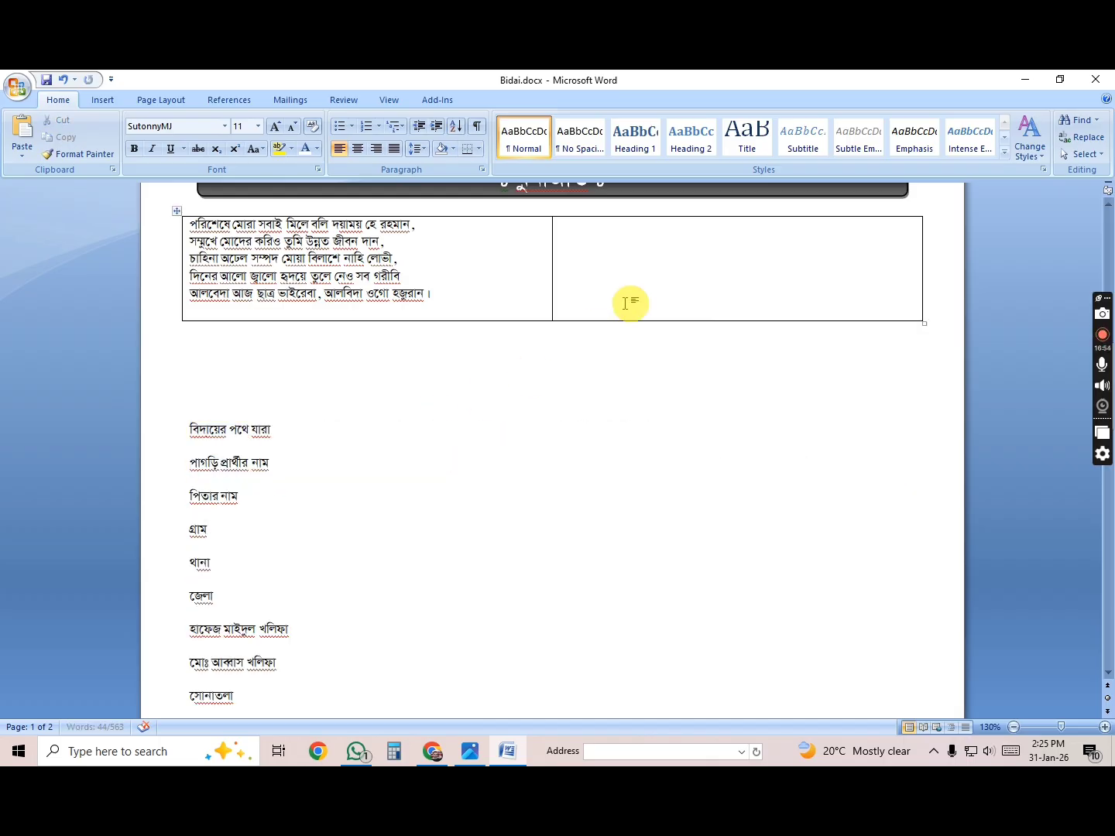
click(651, 258)
key(ctrl+v)
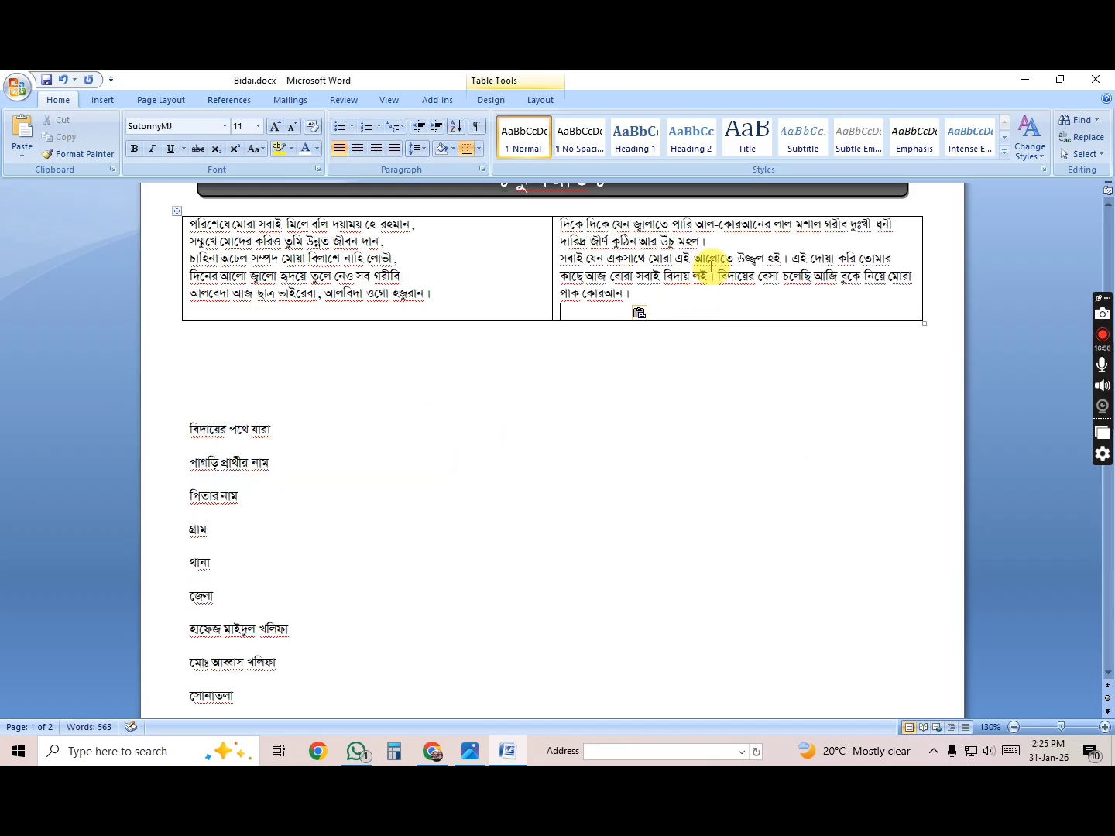
Break the second cell's verses into lines after "মশাল", "উজ্জ্বল হই।" and "বিদায় লই।" to match the reference image.
key(alt+Tab)
key(alt+Tab)
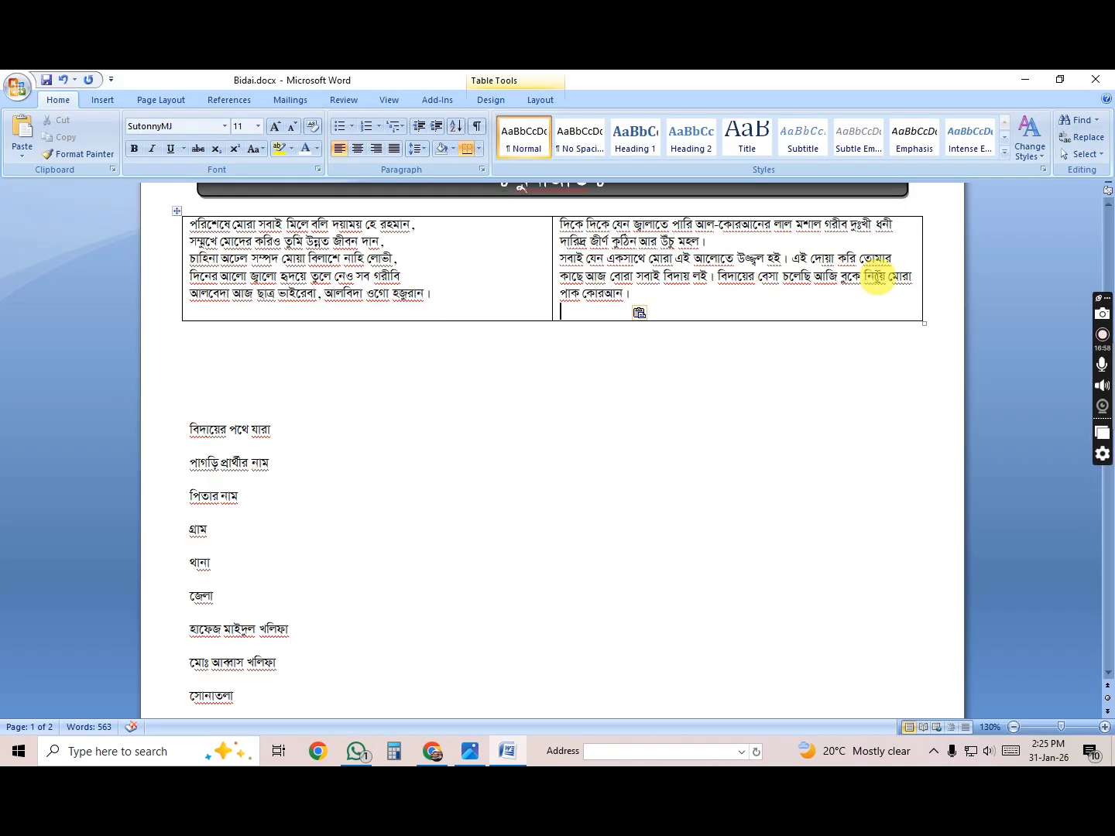
click(826, 225)
key(Return)
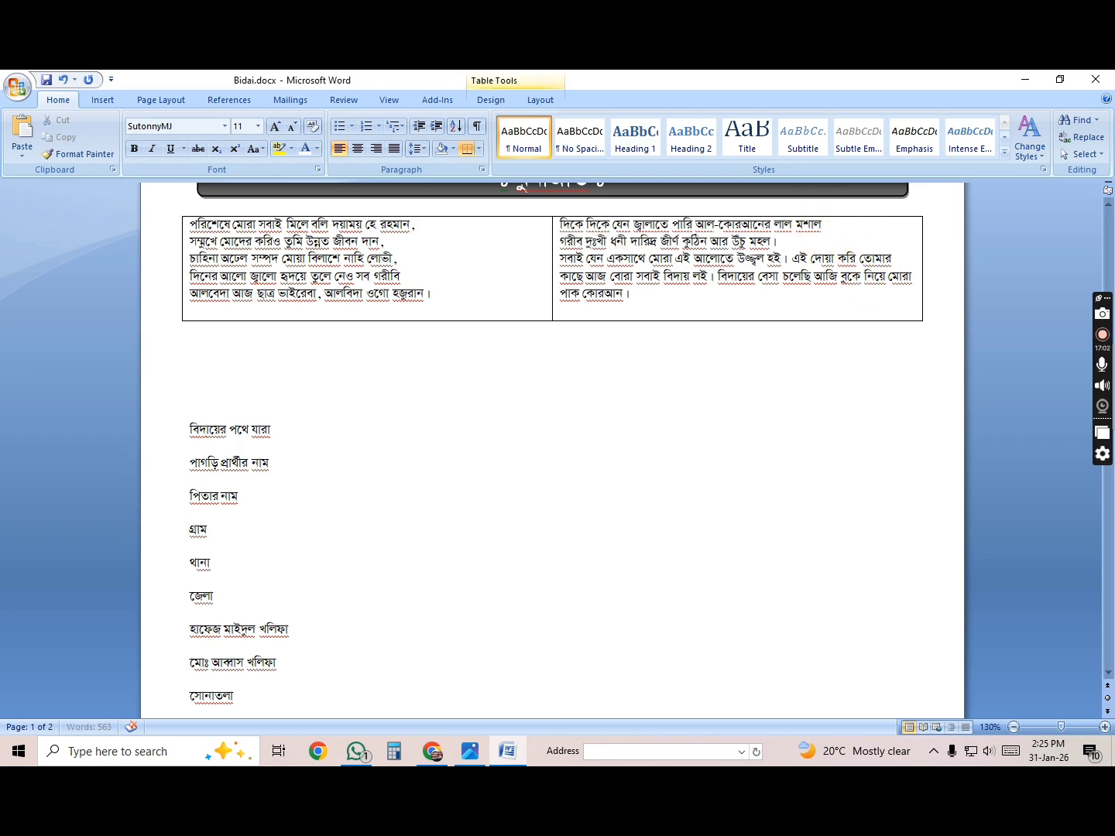
key(alt+Tab)
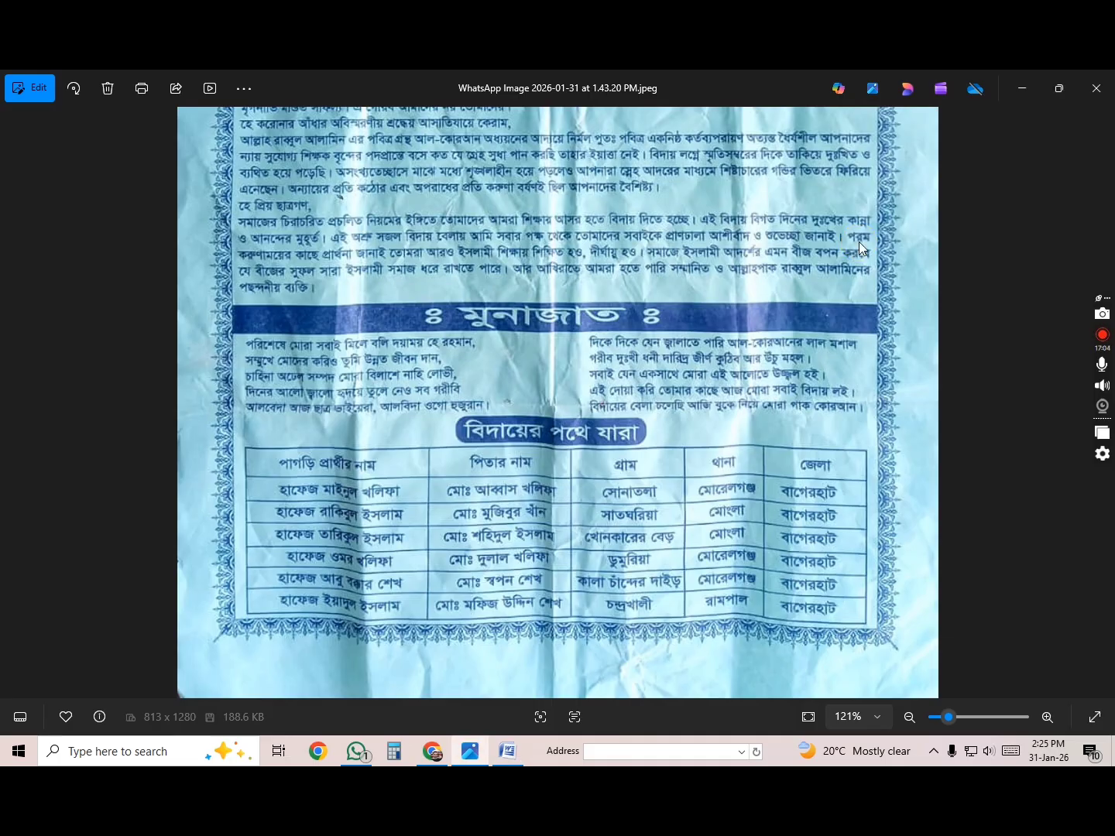
key(alt+Tab)
click(790, 258)
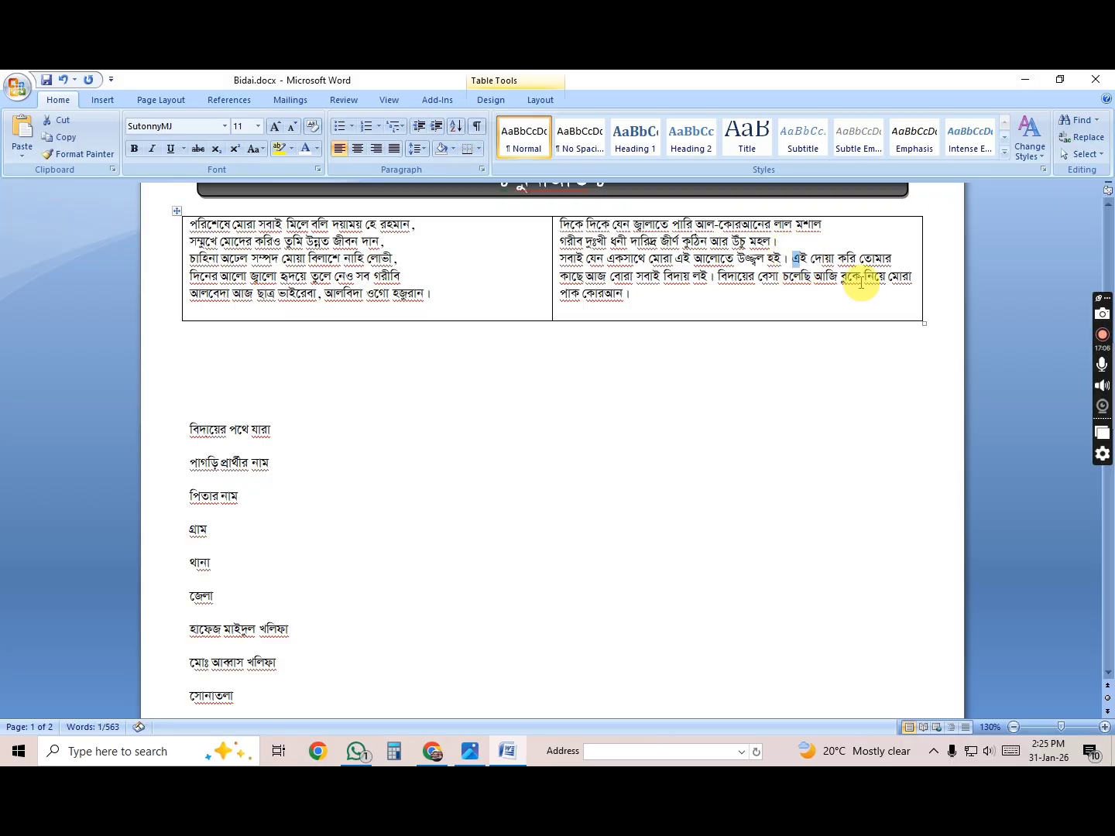
key(Return)
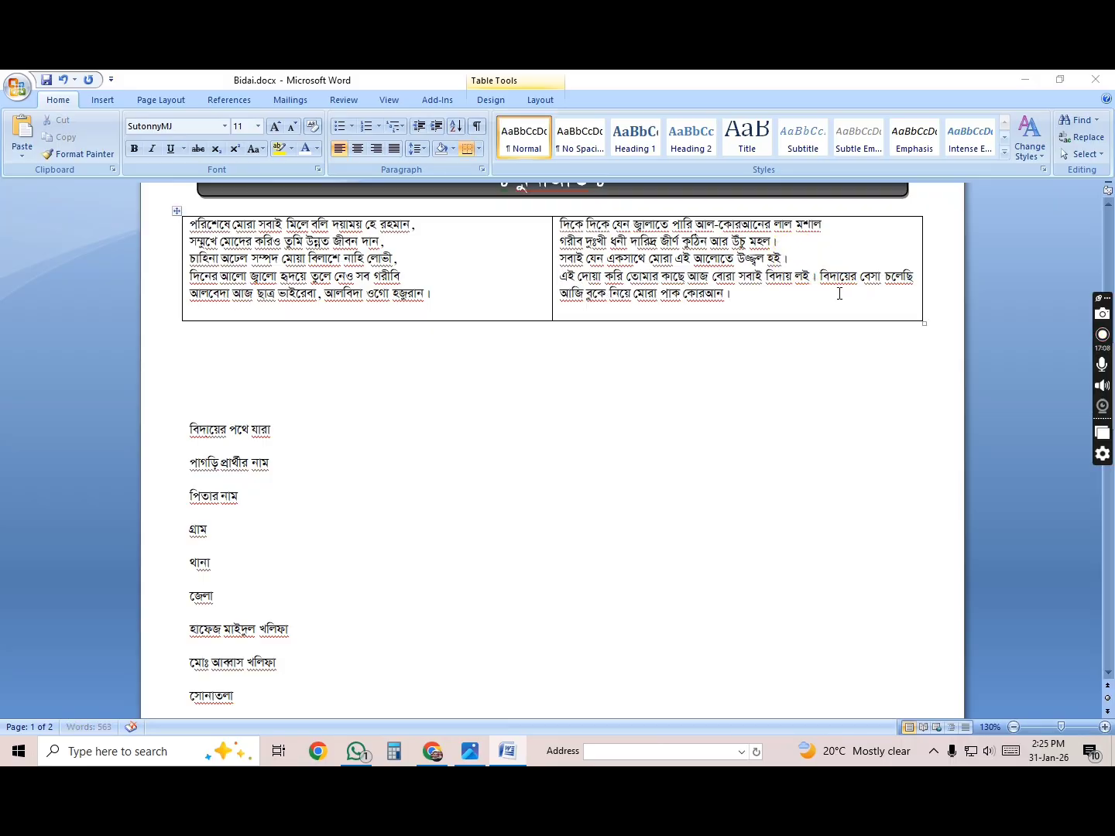
key(alt+Tab)
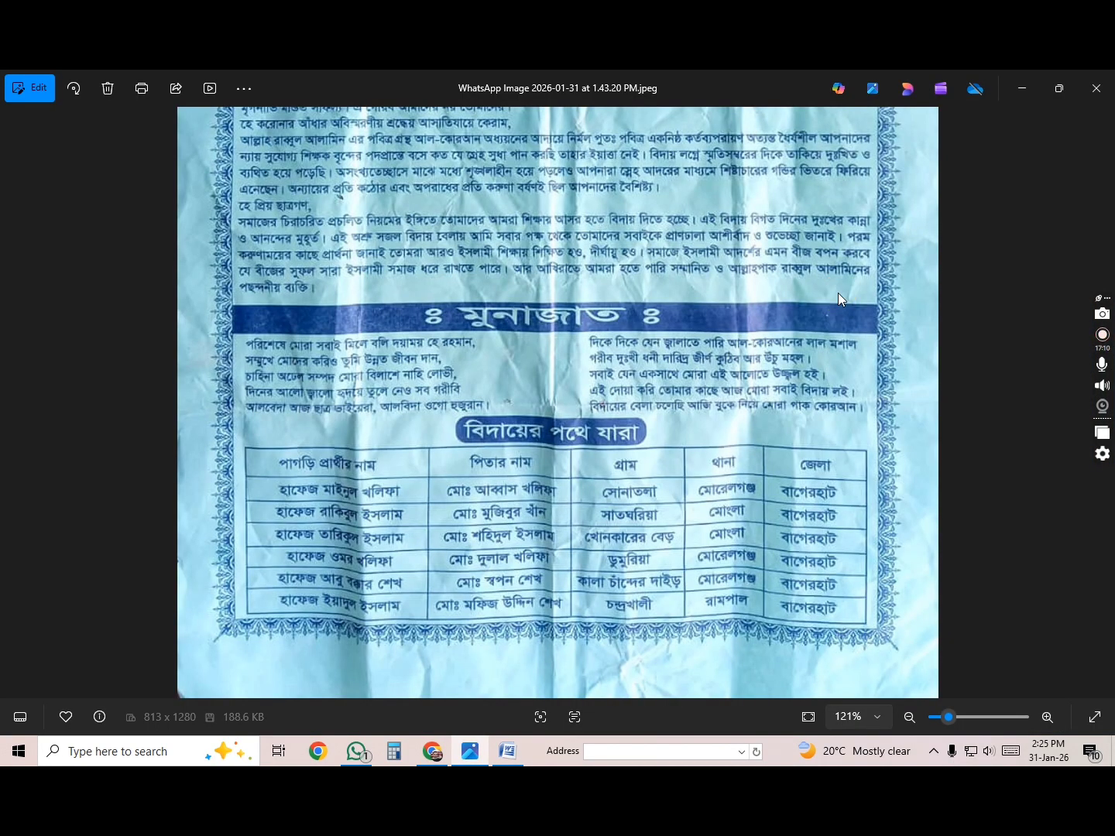
key(alt+Tab)
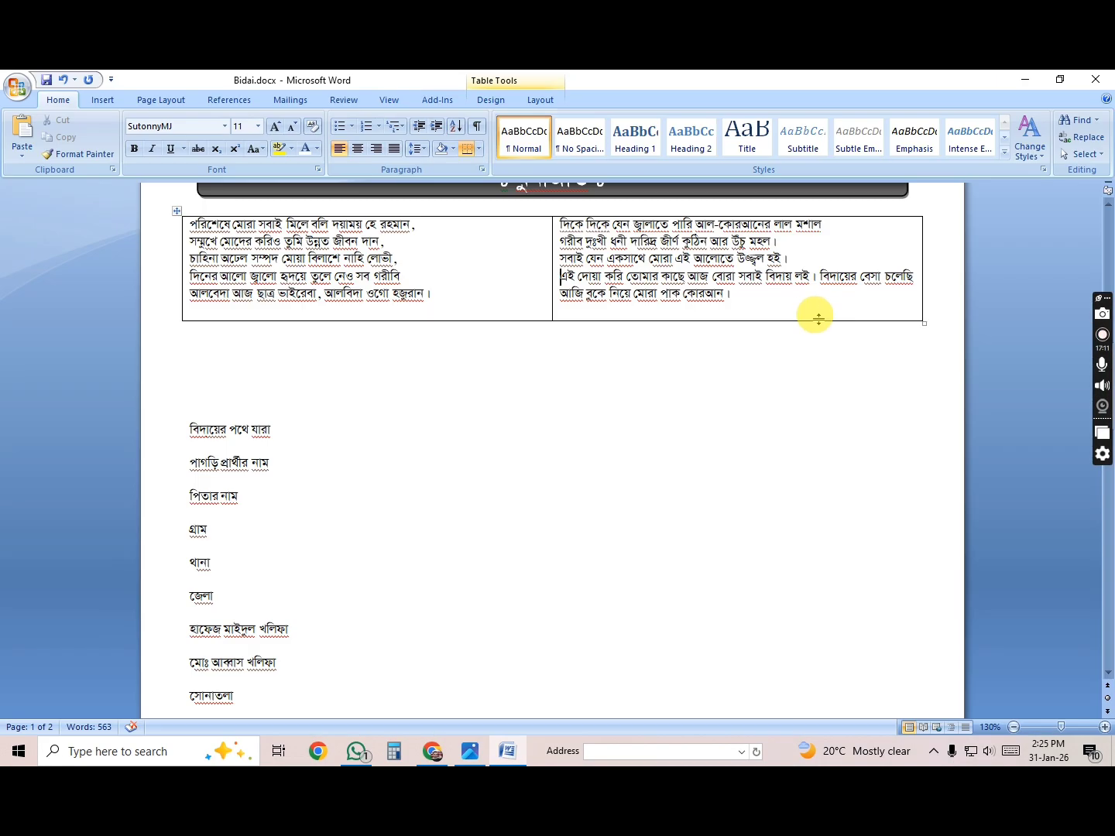
click(822, 279)
key(Return)
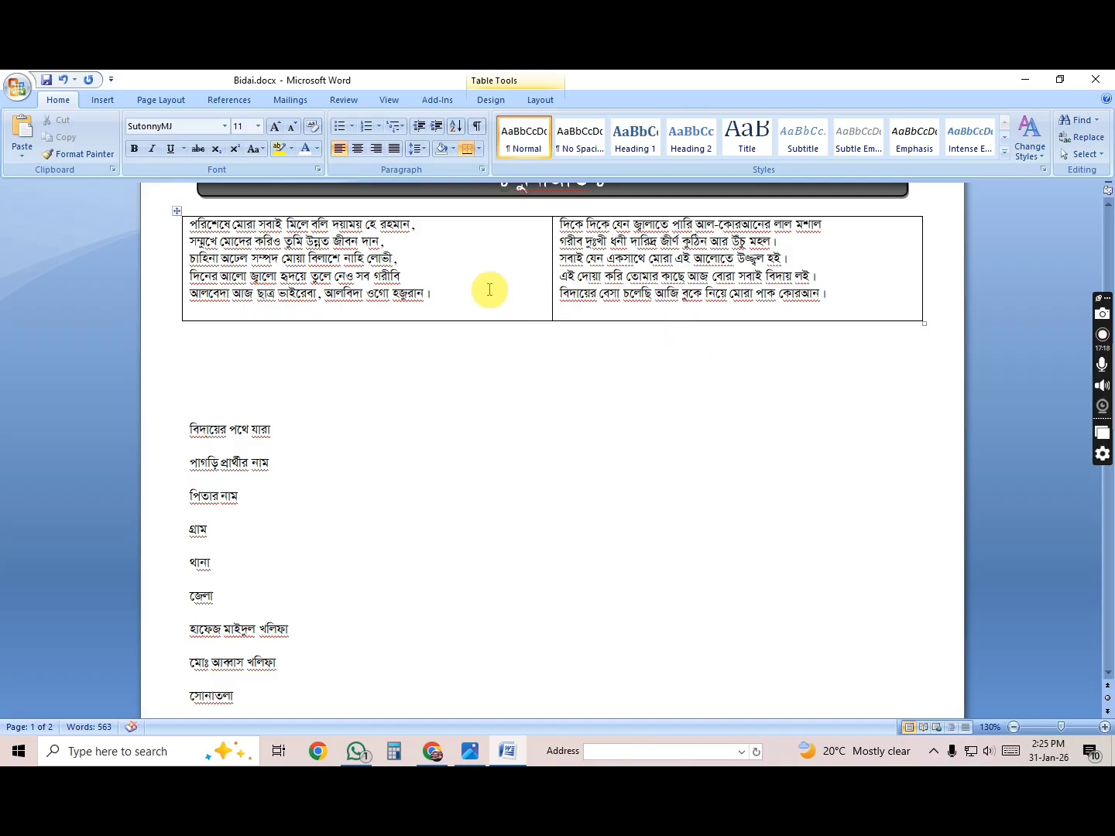
Compare the verse lines in both table cells under the "মুনাজাত" banner with the reference image.
key(alt+Tab)
key(alt+Tab)
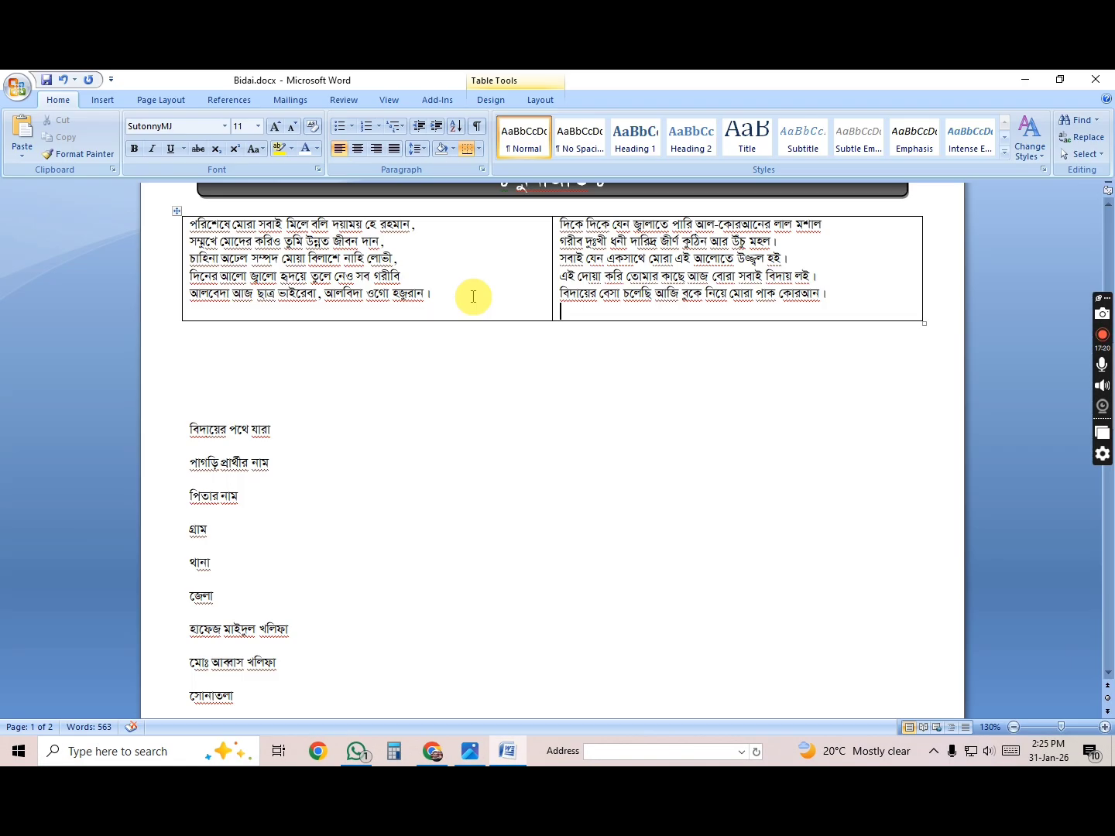
click(483, 300)
scroll(542, 360, up, 2)
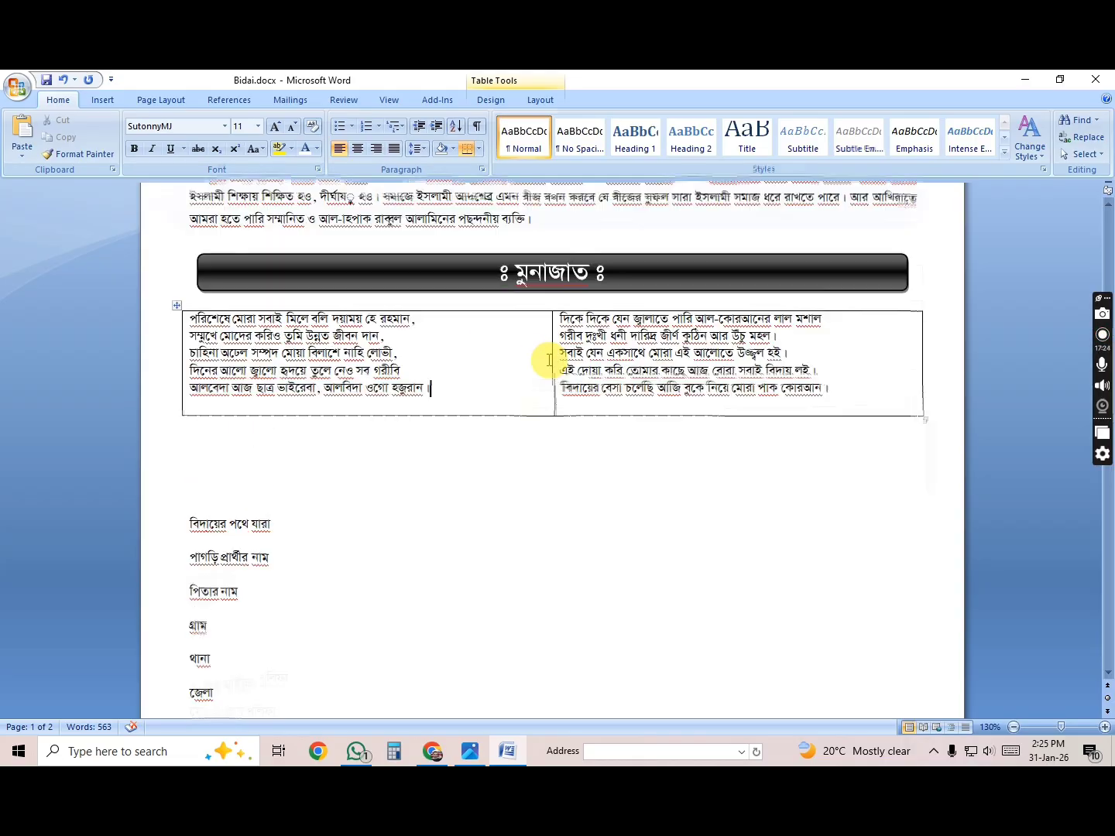
Check the reference image's "বিদায়ের পথে যারা" heading and duplicate the "মুনাজাত" banner for it.
scroll(548, 363, down, 2)
key(alt+Tab)
click(563, 367)
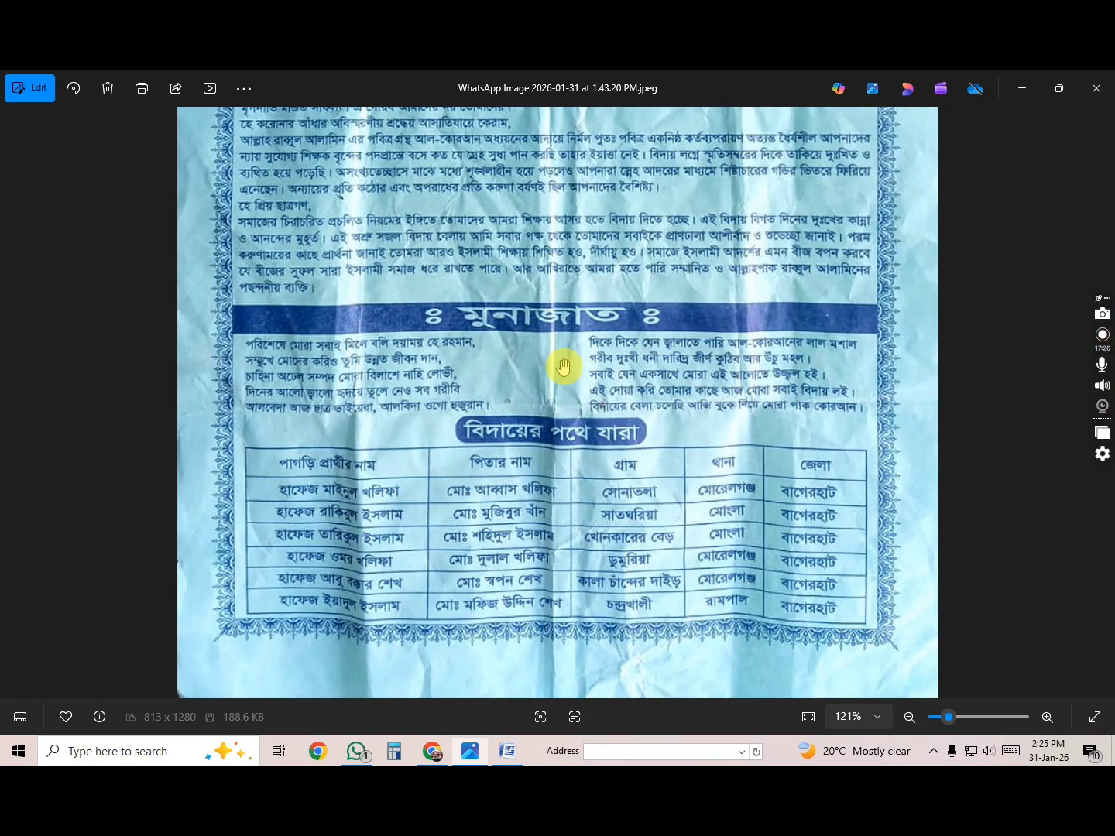
key(alt+Tab)
scroll(541, 387, up, 6)
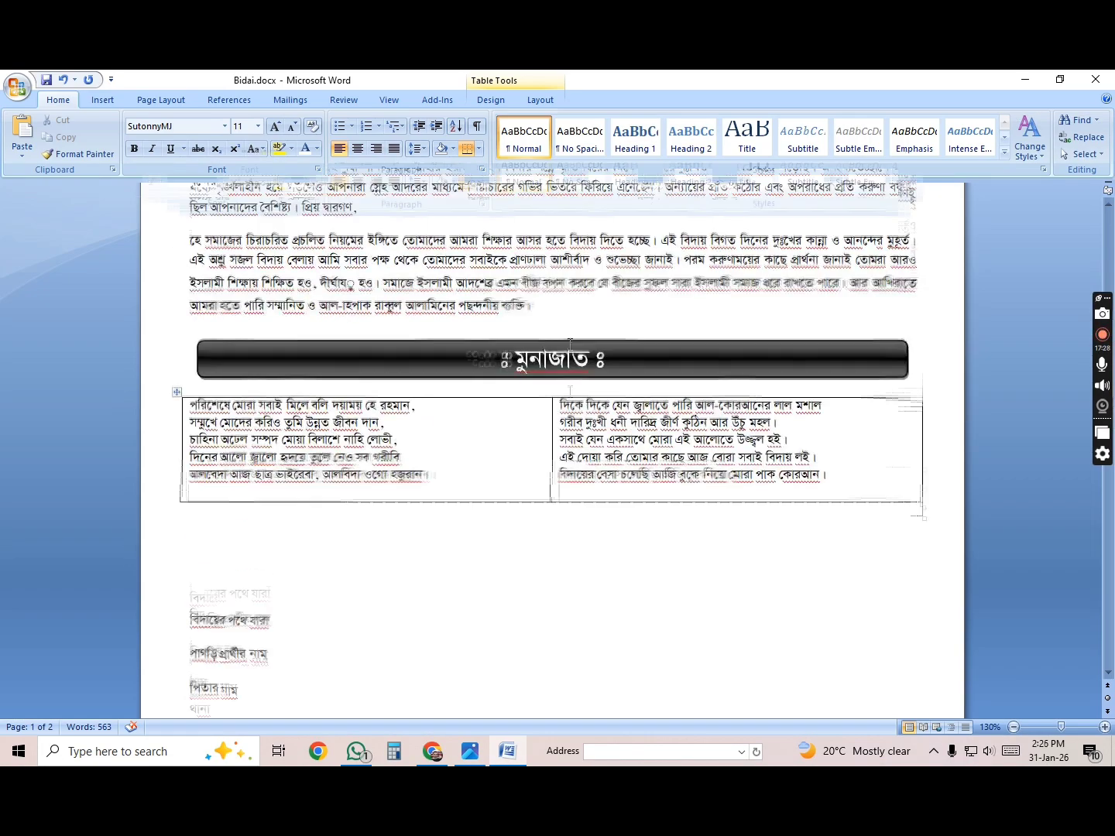
click(475, 446)
click(473, 453)
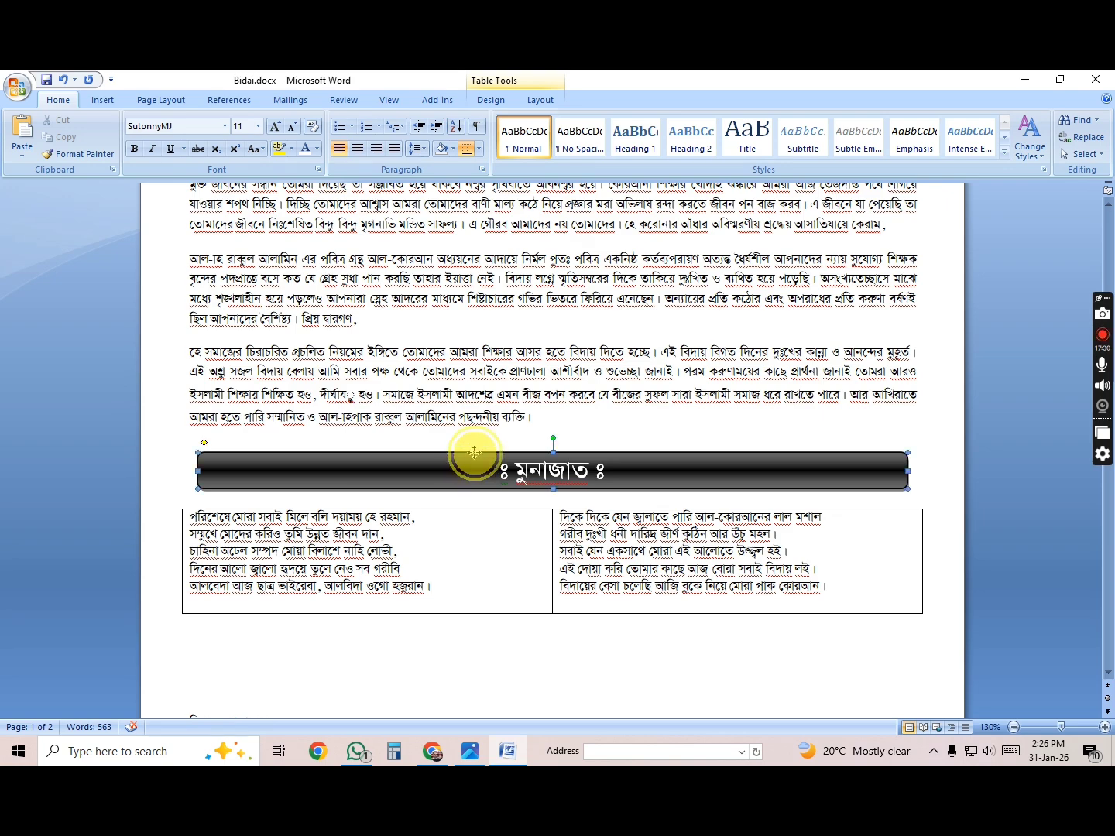
key(ctrl+c)
click(448, 676)
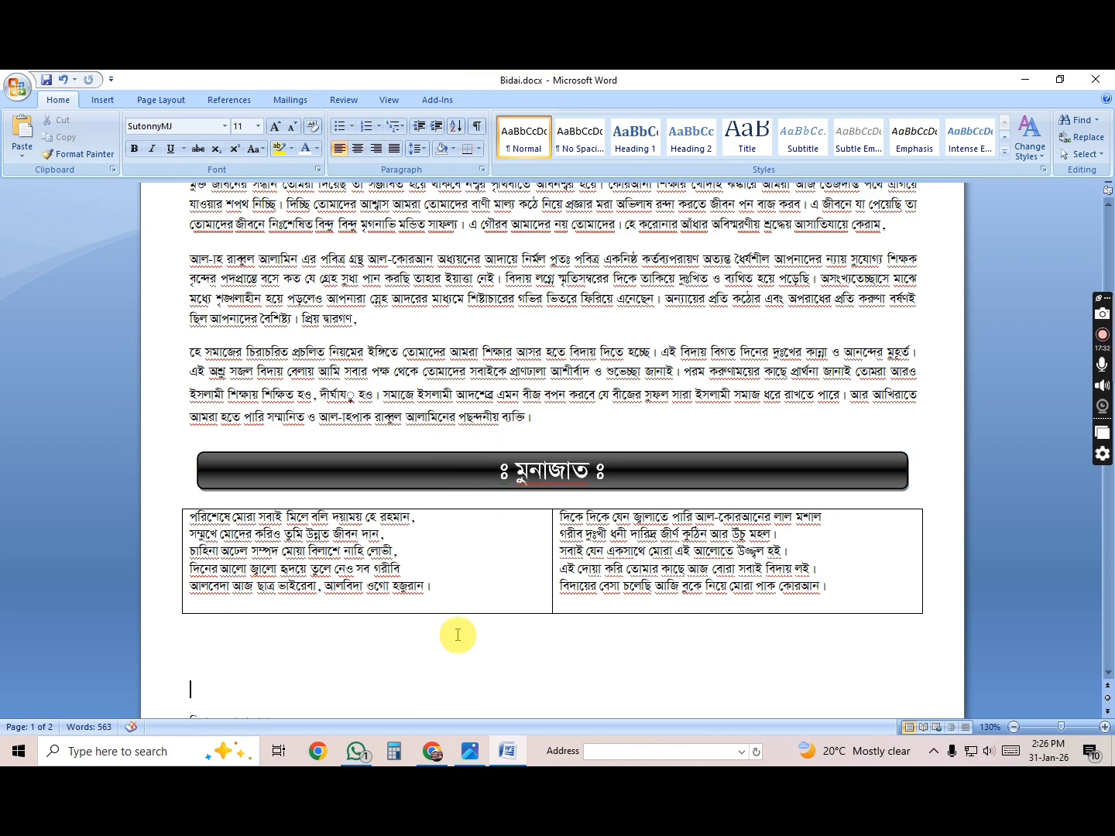
key(ctrl+v)
Move the duplicated banner below the verse table and shorten it from both ends into a narrow, roughly centred heading.
click(463, 474)
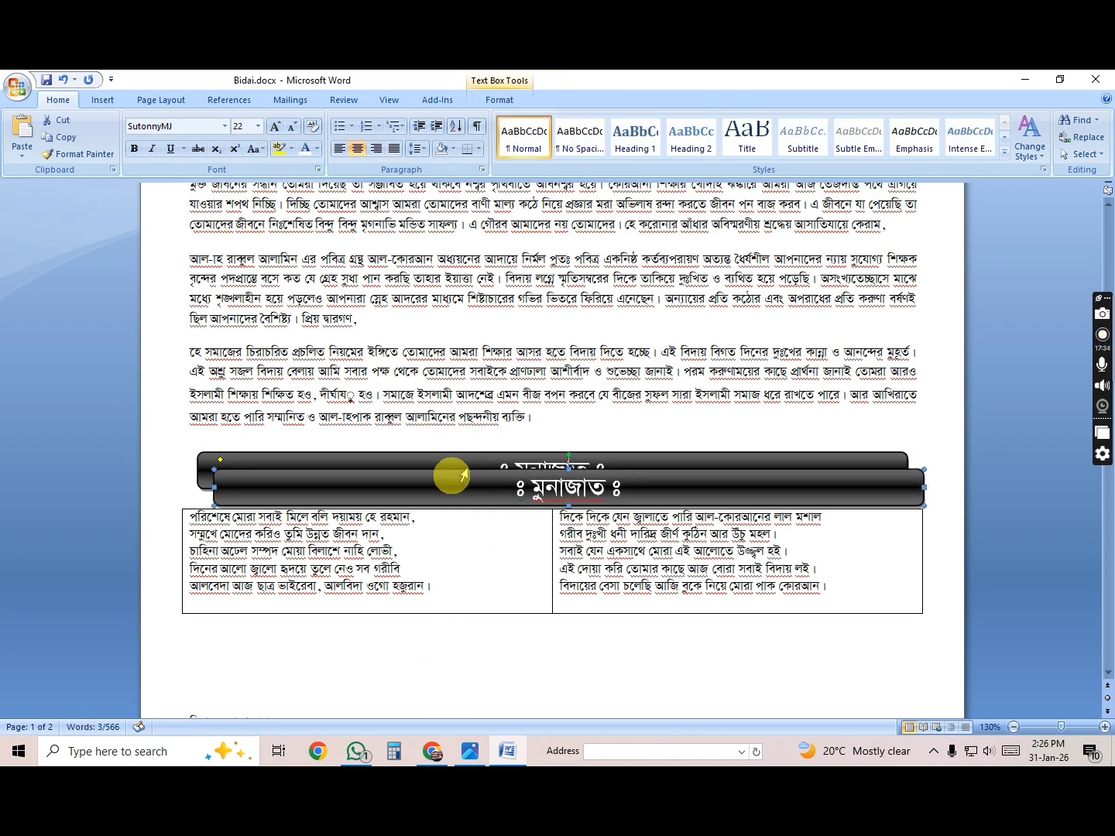
drag(457, 485, 438, 644)
scroll(418, 634, down, 3)
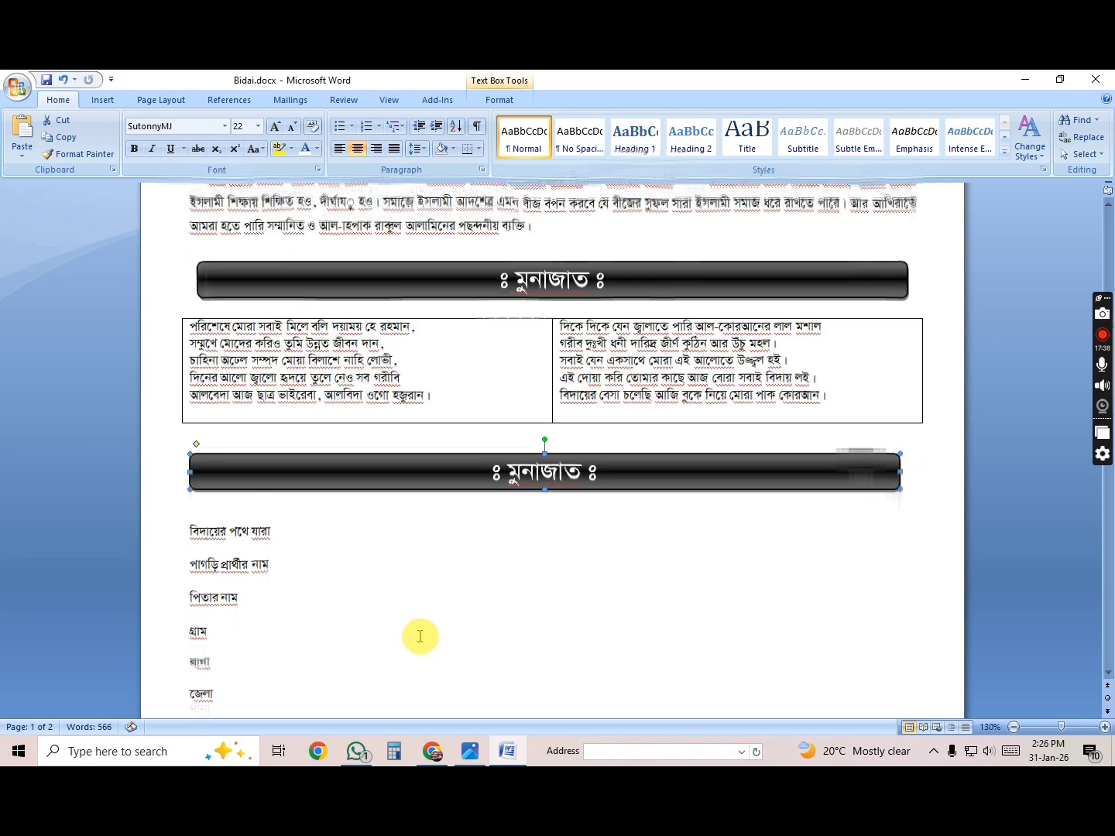
drag(192, 467, 452, 469)
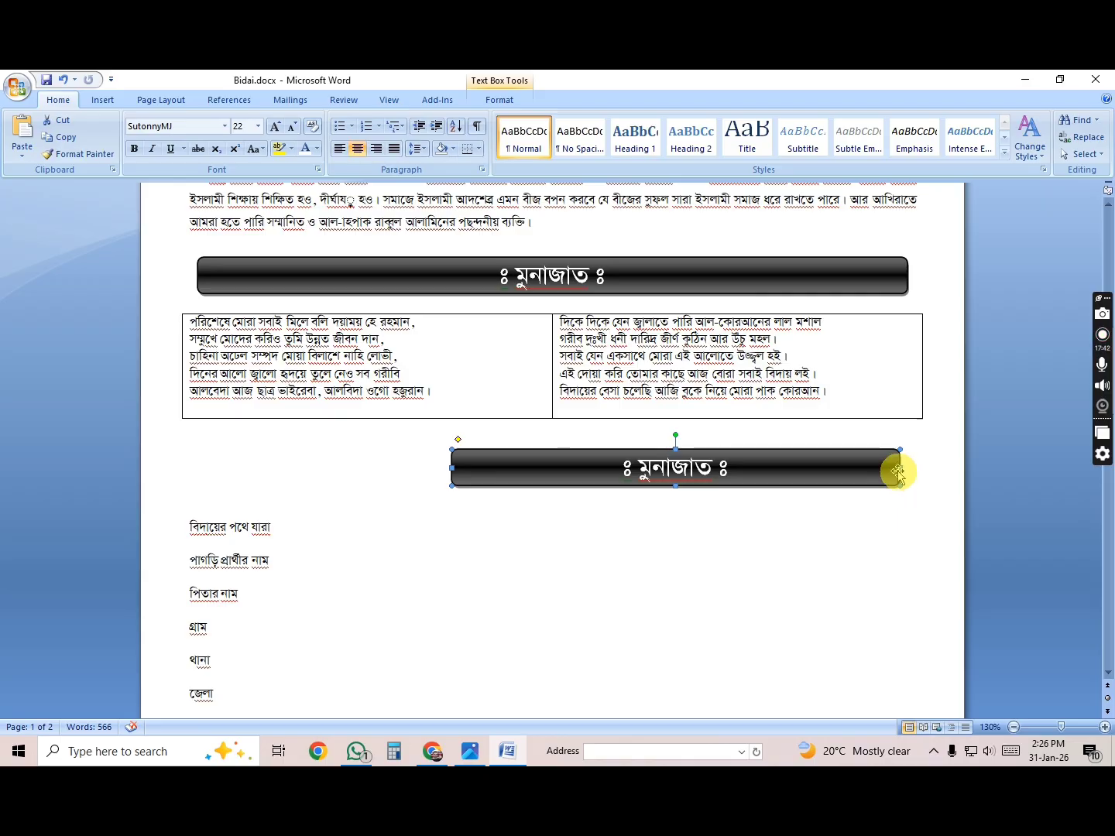
drag(895, 472, 691, 472)
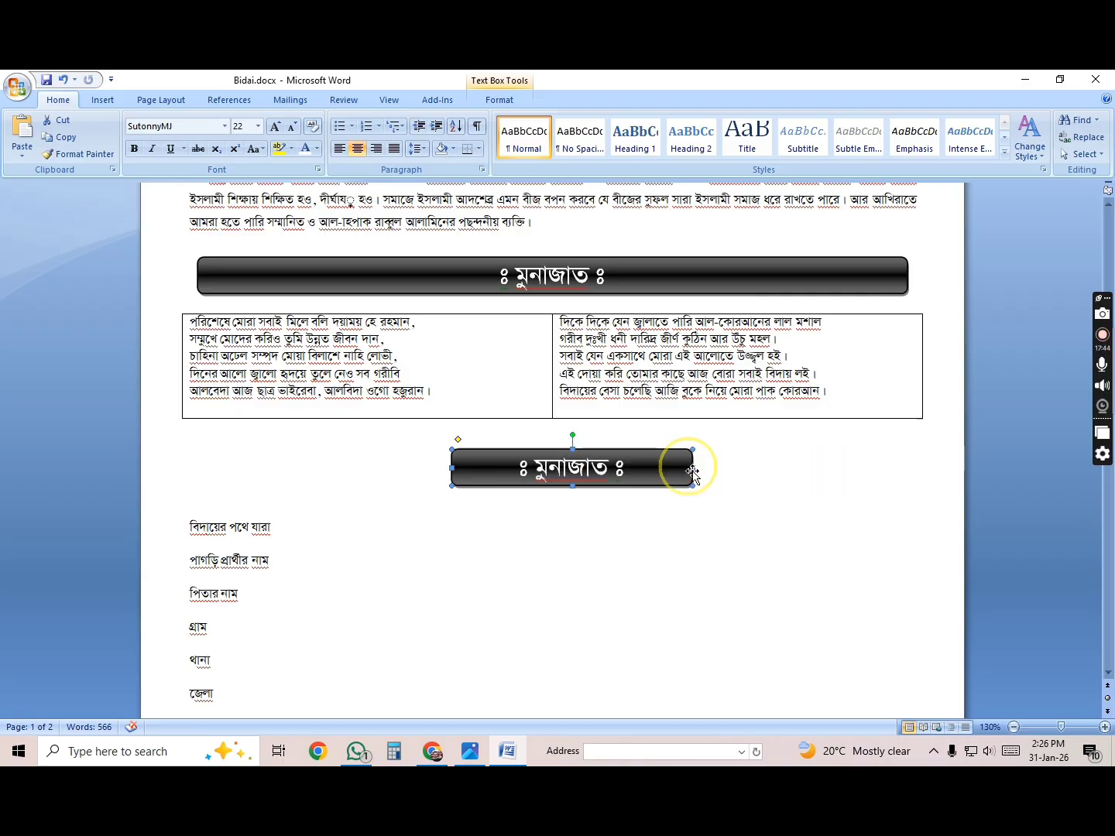
Move the "বিদায়ের পথে যারা" line from the body into the narrow banner, replacing its "মুনাজাত" text.
click(240, 525)
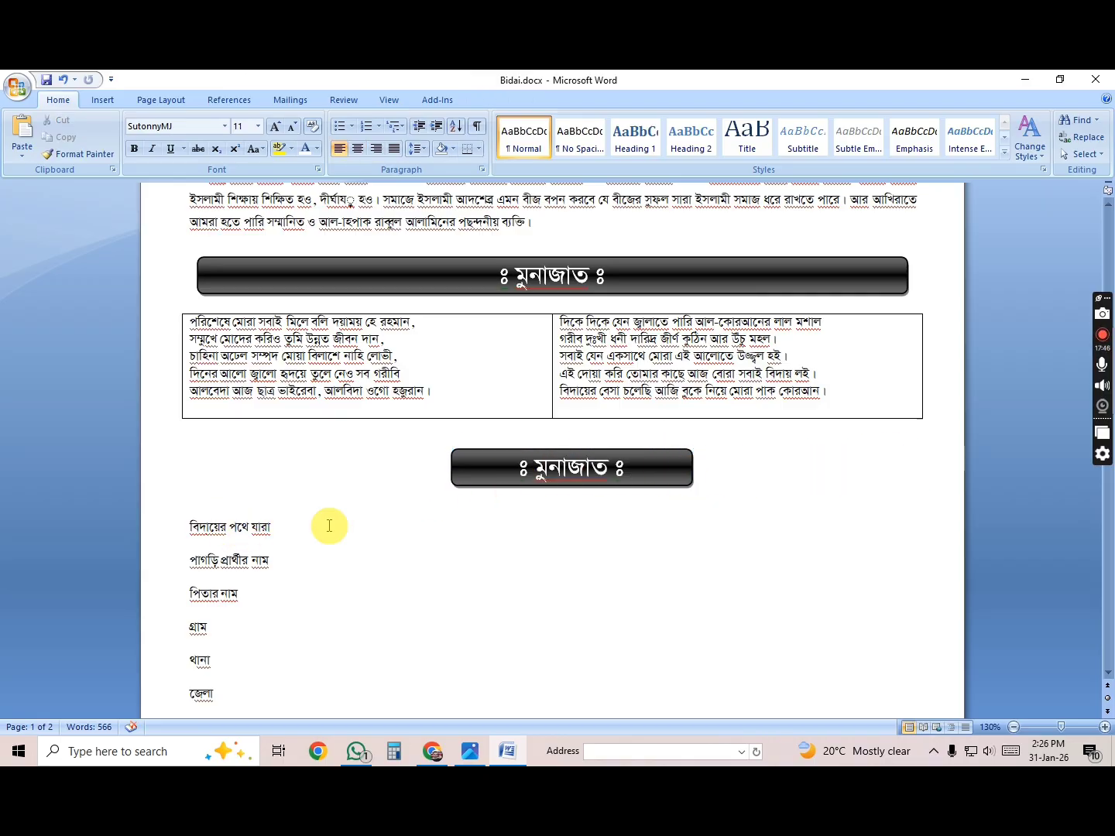
key(shift+End)
key(BackSpace)
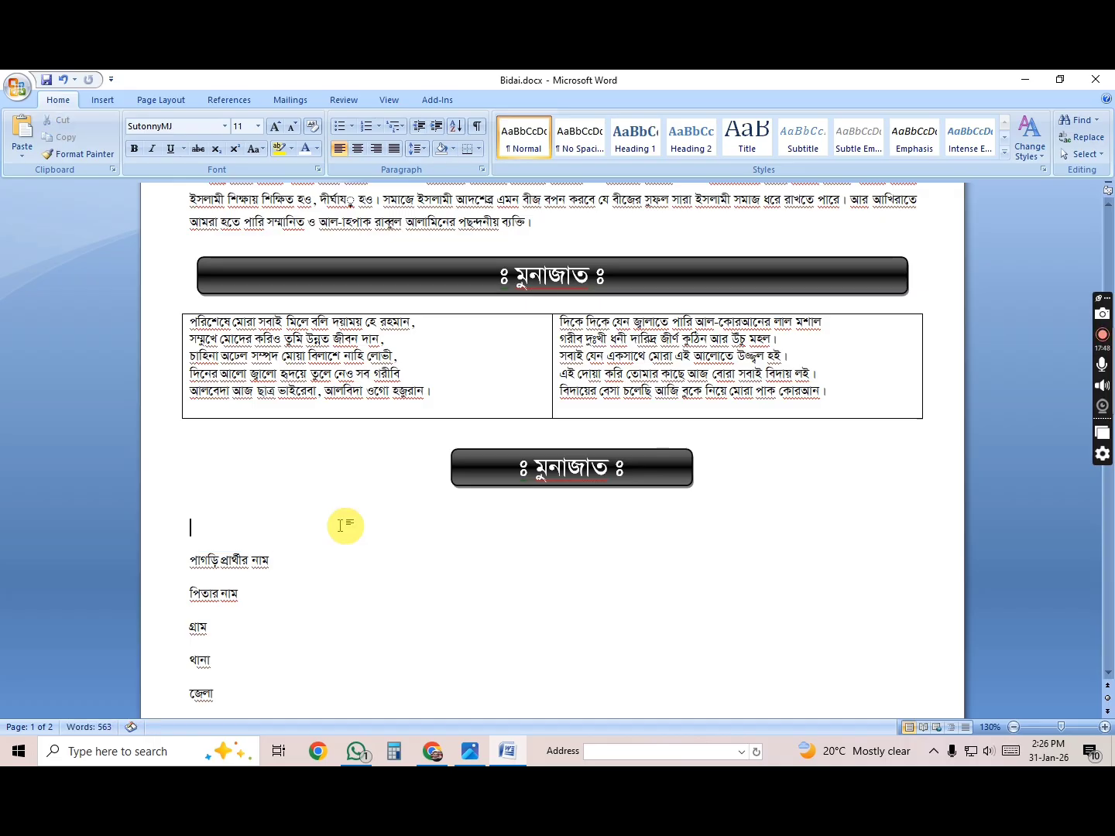
click(608, 467)
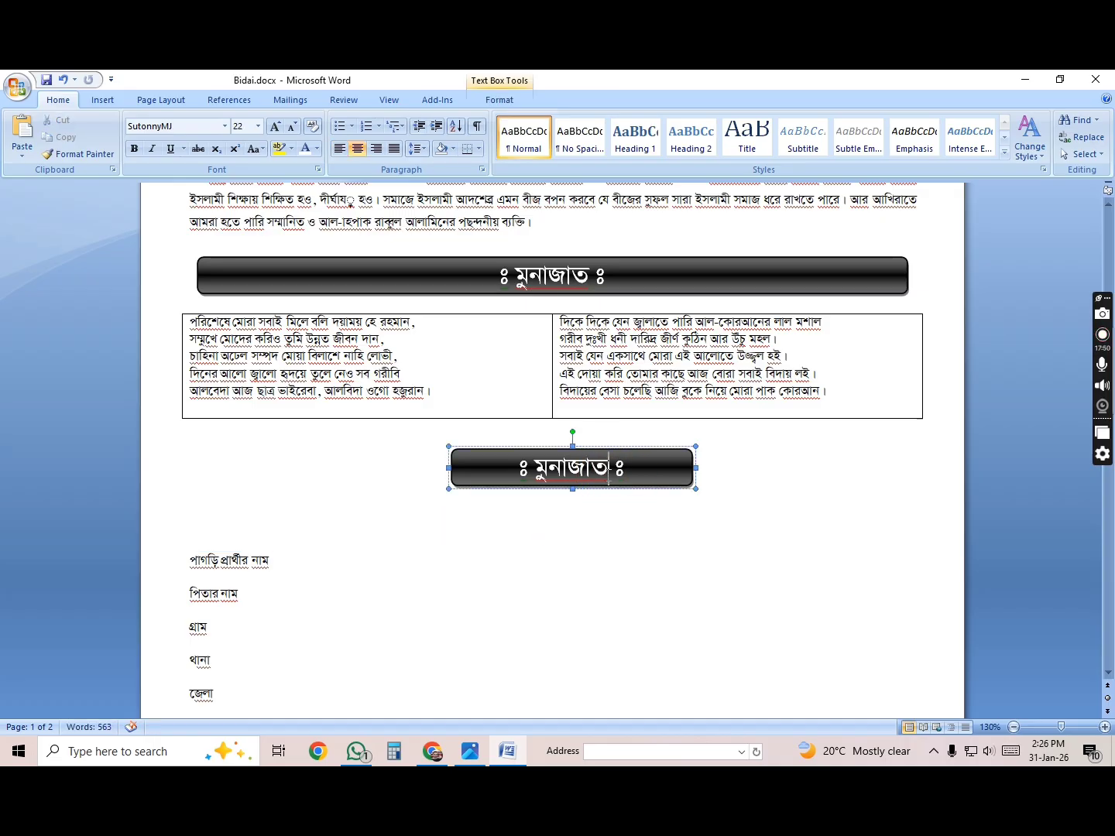
key(alt+Tab)
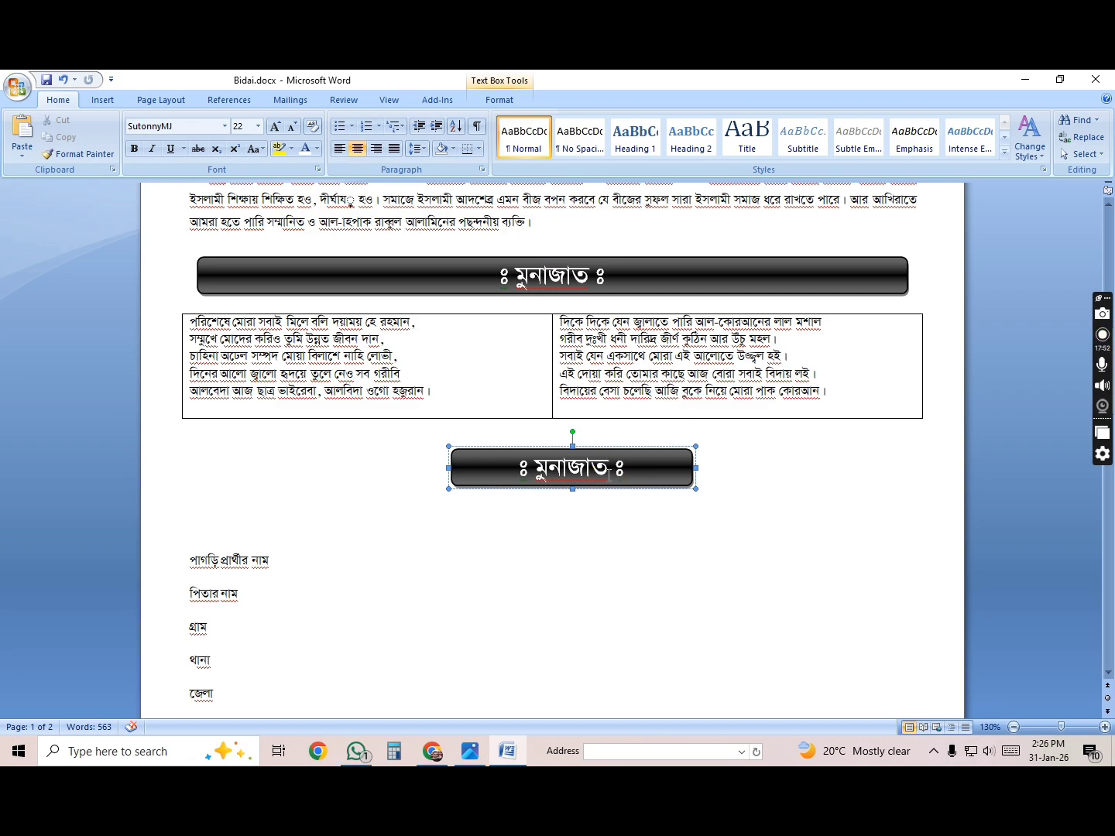
key(ctrl+v)
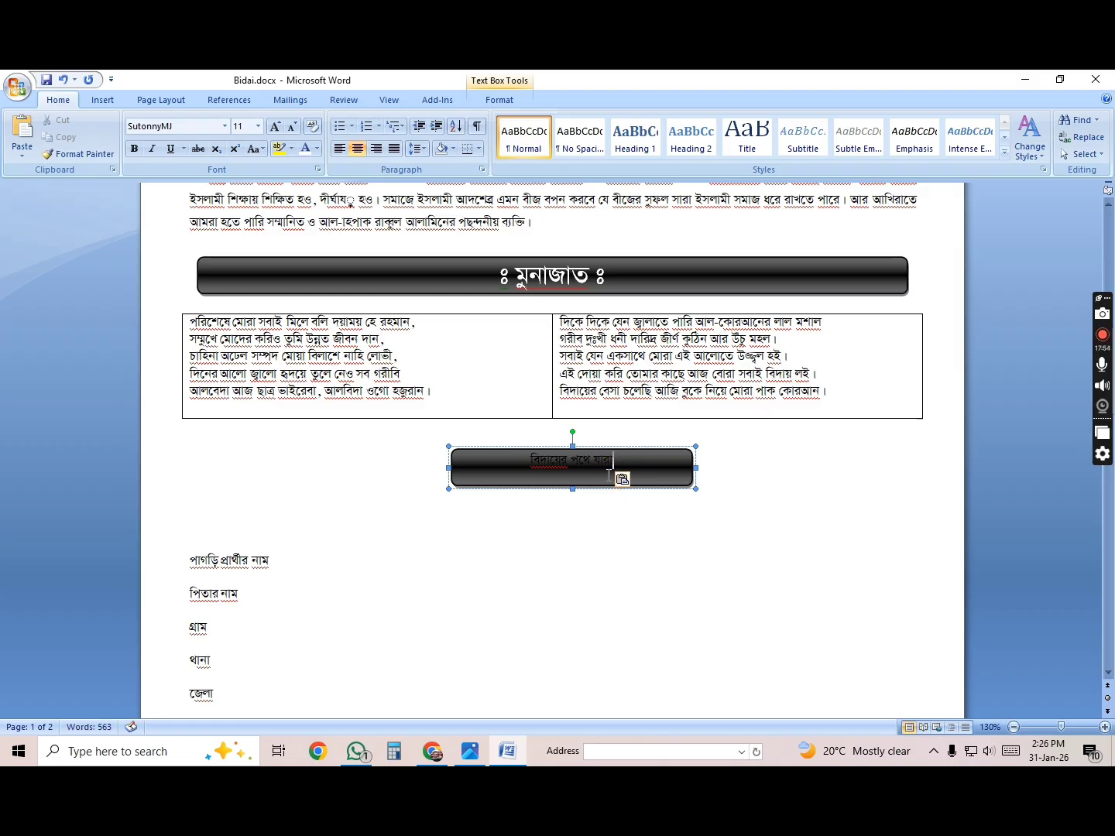
Format the narrow banner's "বিদায়ের পথে যারা" text in white at font size 20.
key(ctrl+a)
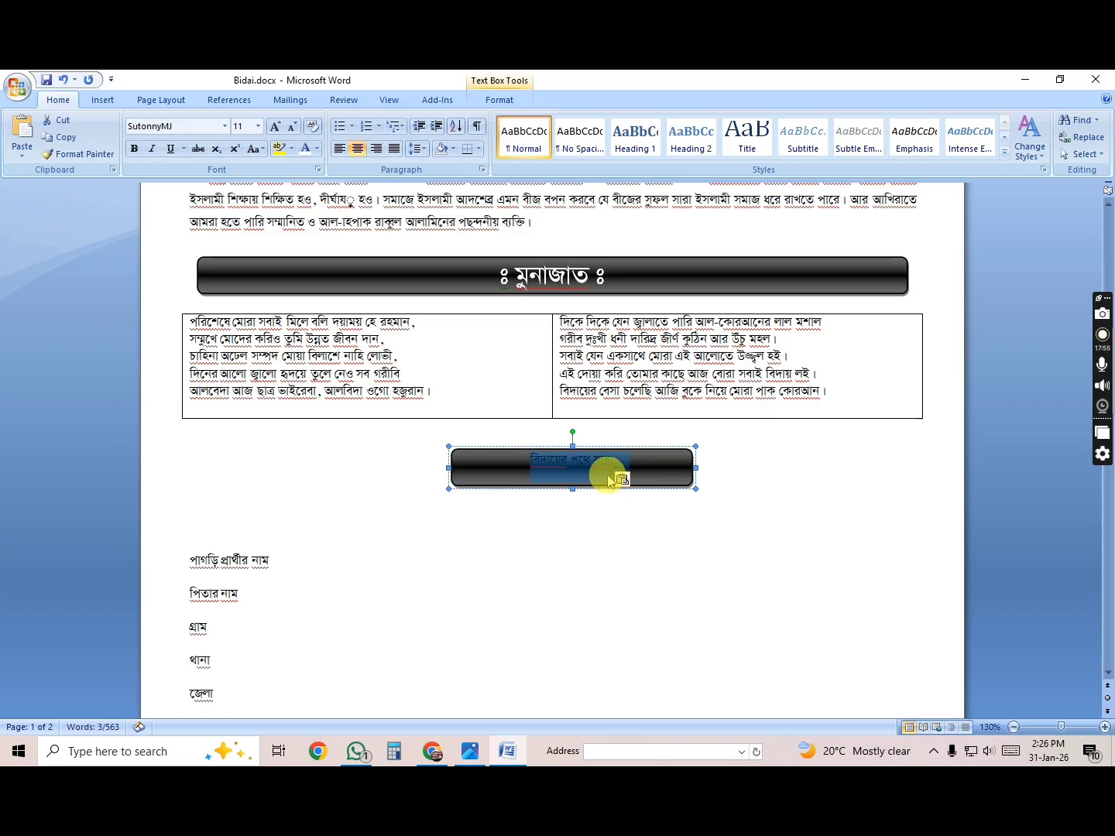
click(306, 151)
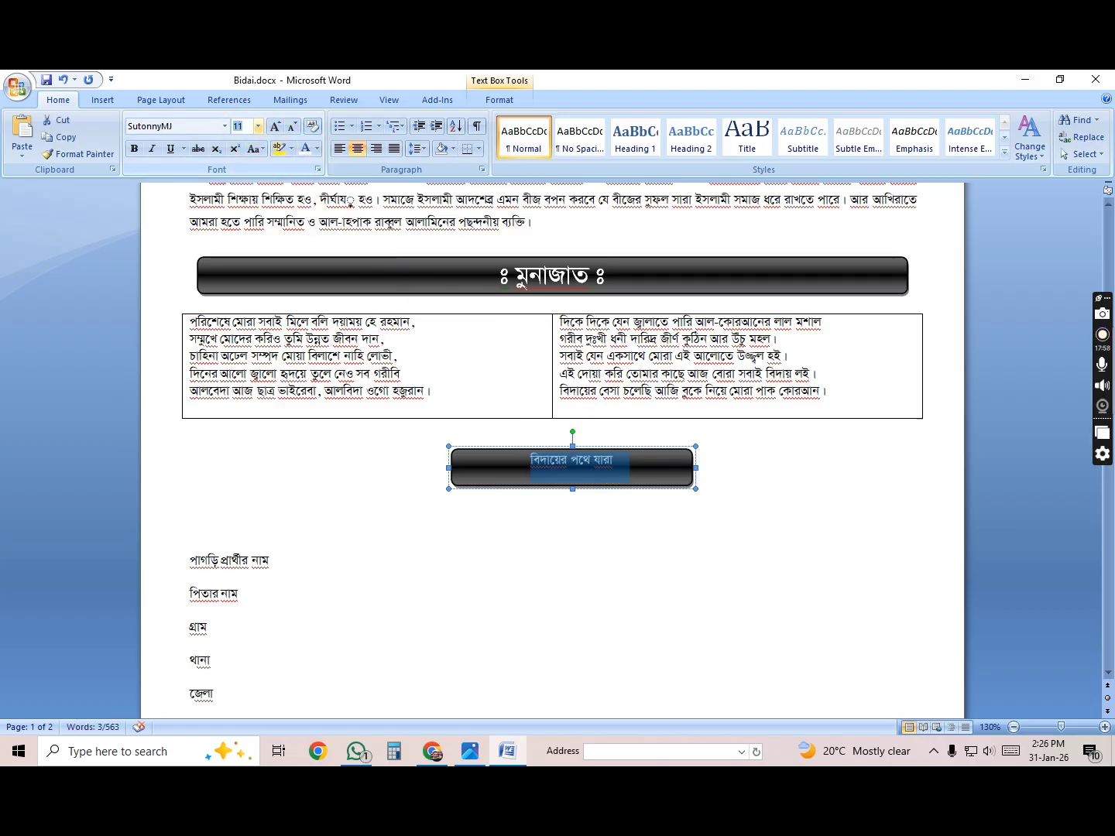
text(20)
key(Return)
click(515, 521)
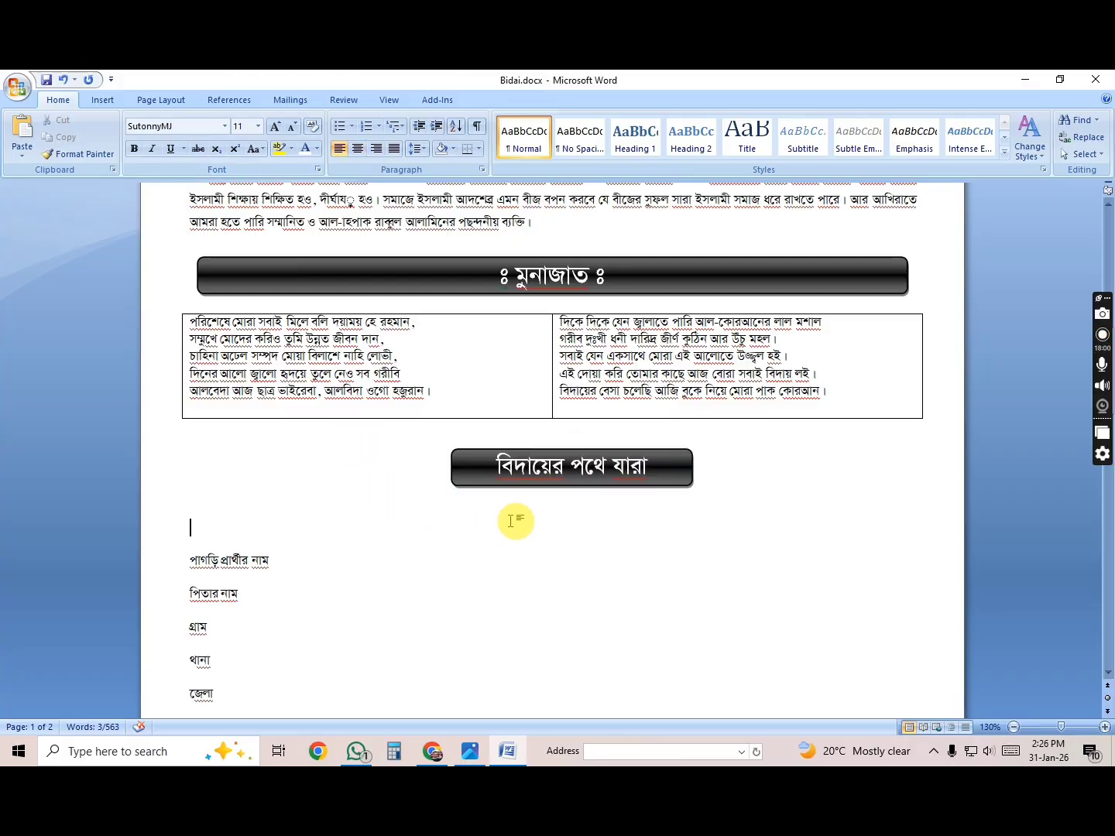
Insert a table of five columns and four rows on the empty line under the "বিদায়ের পথে যারা" banner.
key(alt+Tab)
key(alt+Tab)
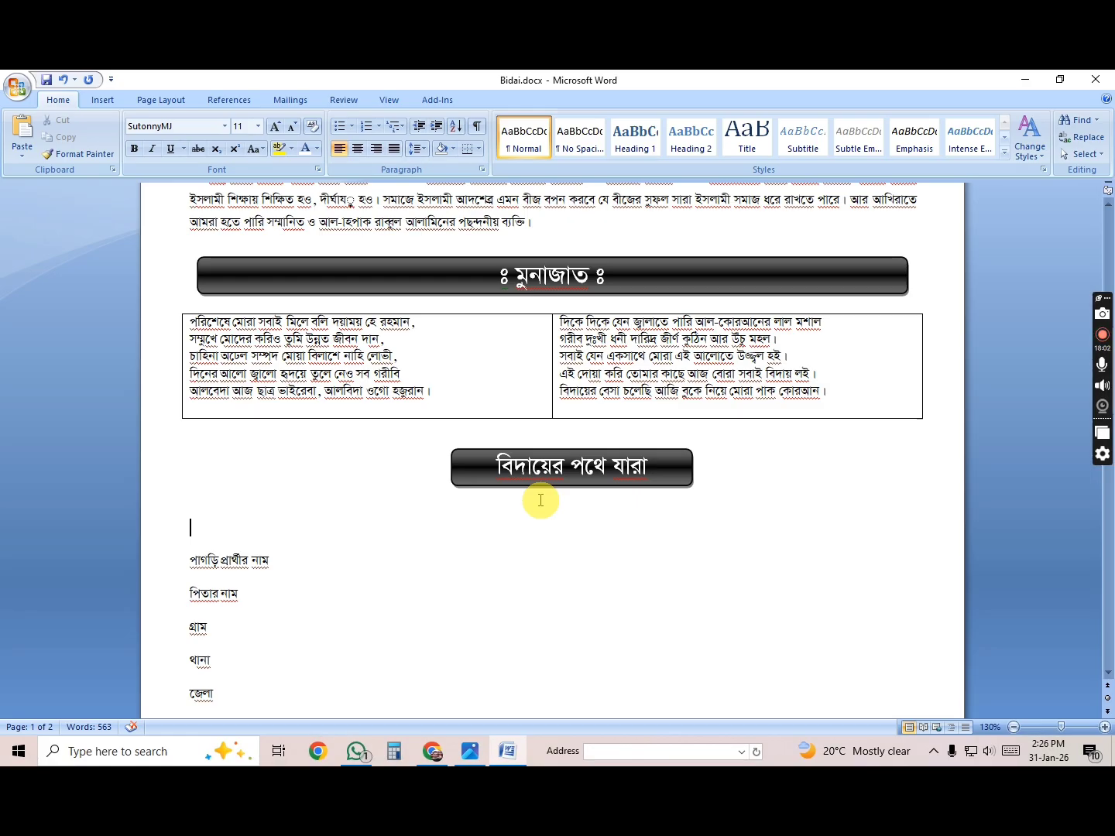
scroll(542, 503, down, 4)
key(alt+Tab)
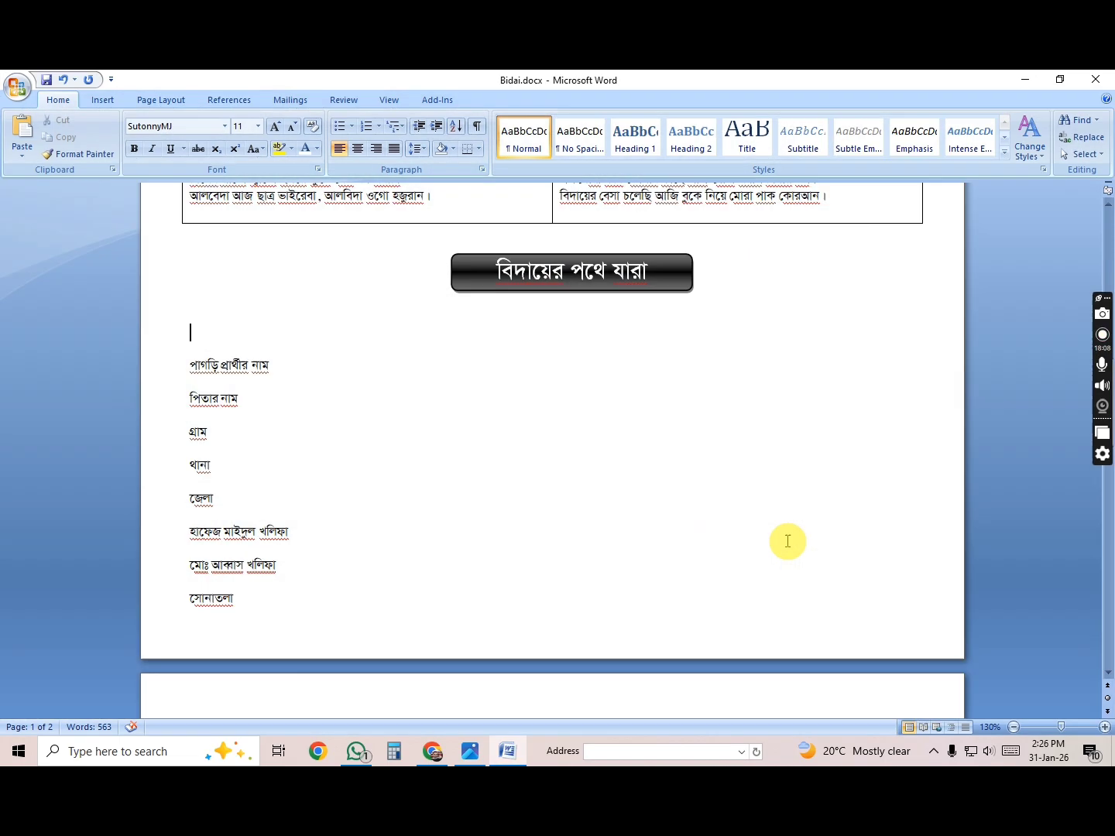
key(alt+Tab)
click(105, 102)
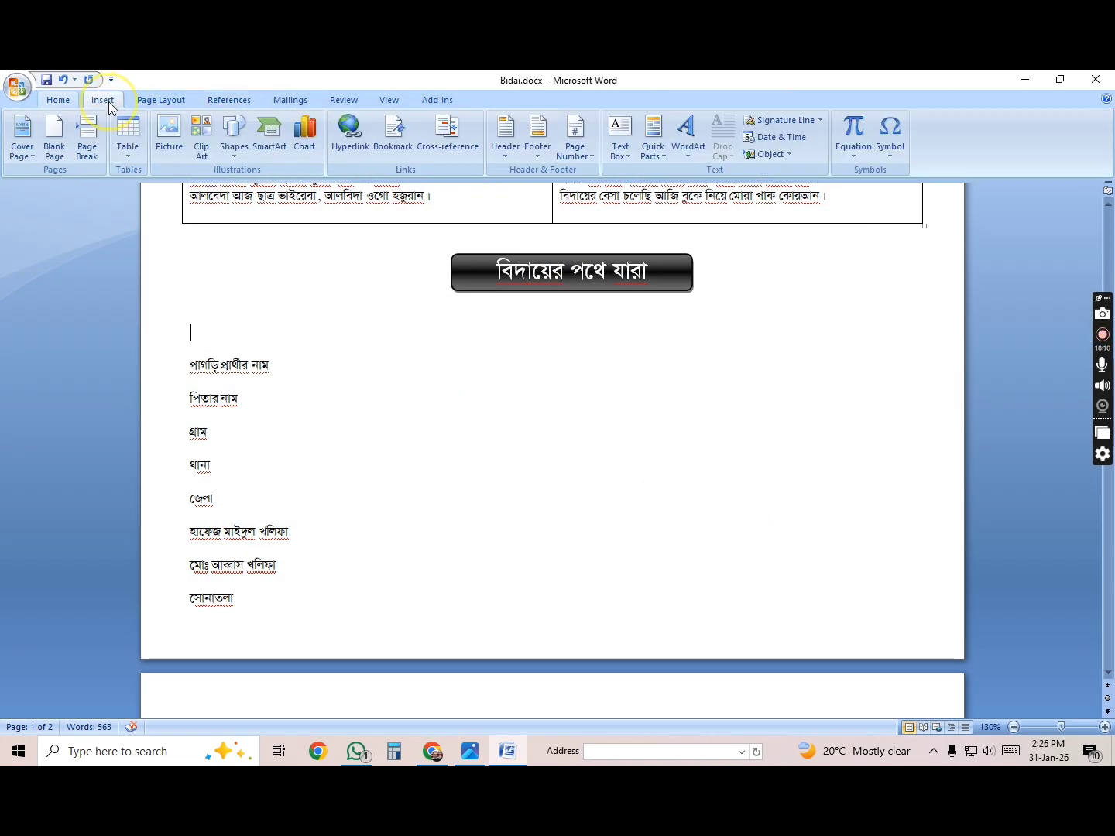
click(133, 136)
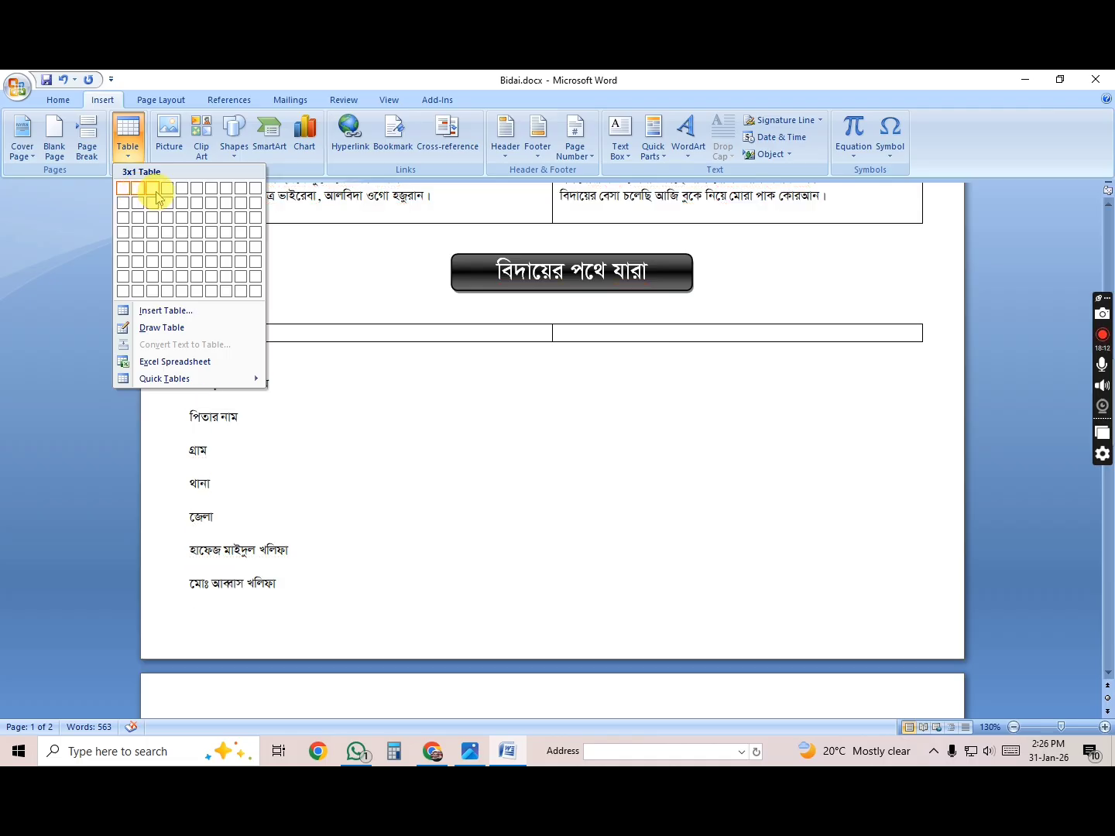
click(181, 232)
click(422, 478)
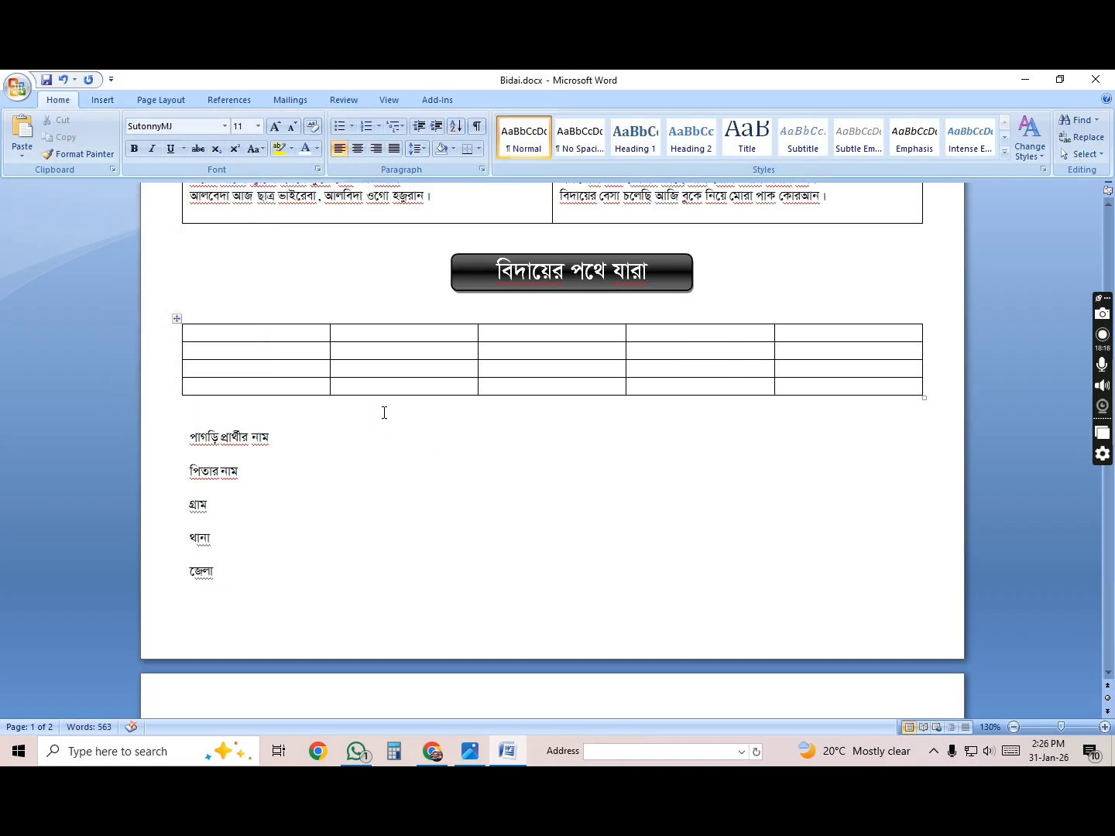
Check the reference image's column headings and move "পাগড়ি প্রার্থীর নাম" into the first cell of the new table's top row.
scroll(384, 413, down, 7)
scroll(384, 413, up, 7)
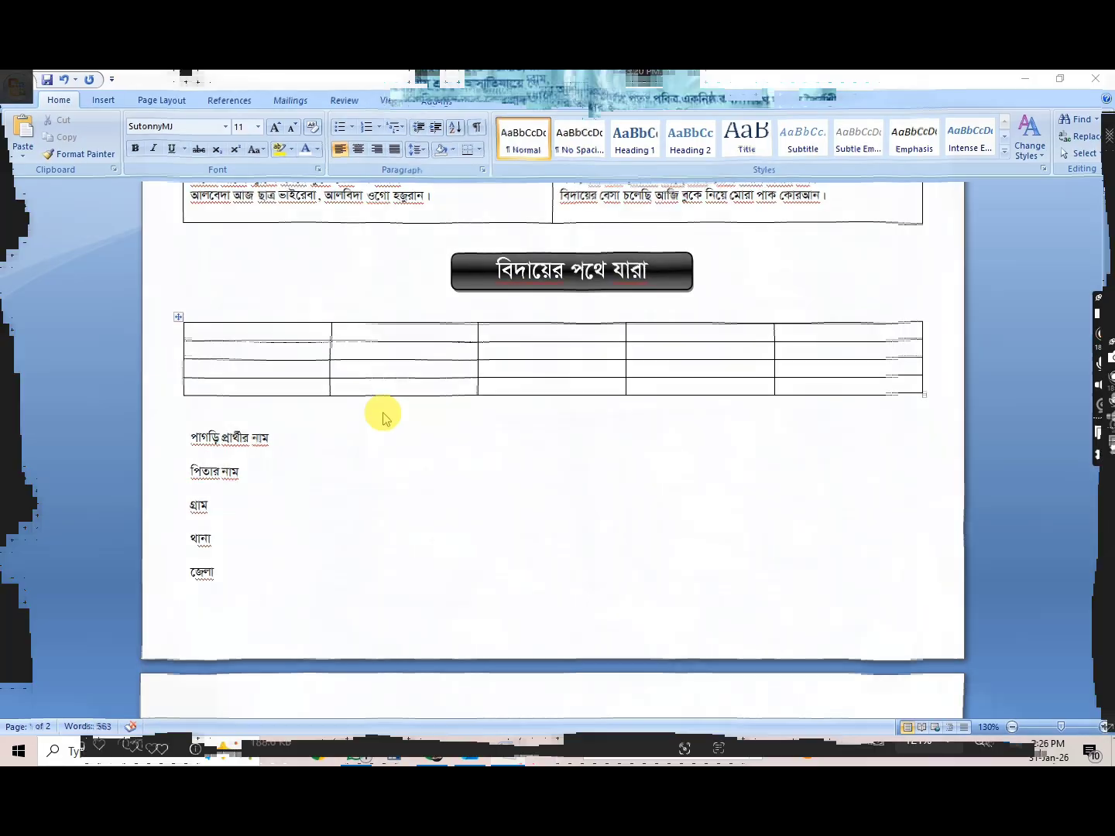
key(alt+Tab)
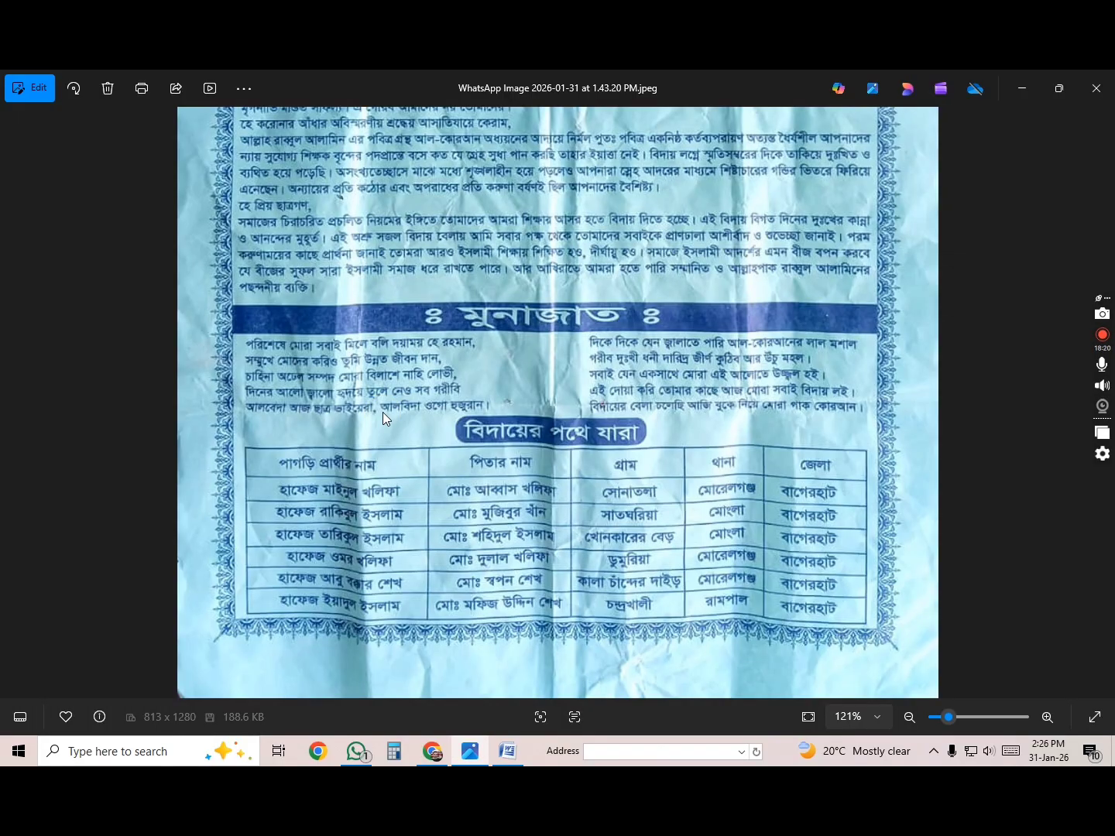
key(alt+Tab)
click(281, 439)
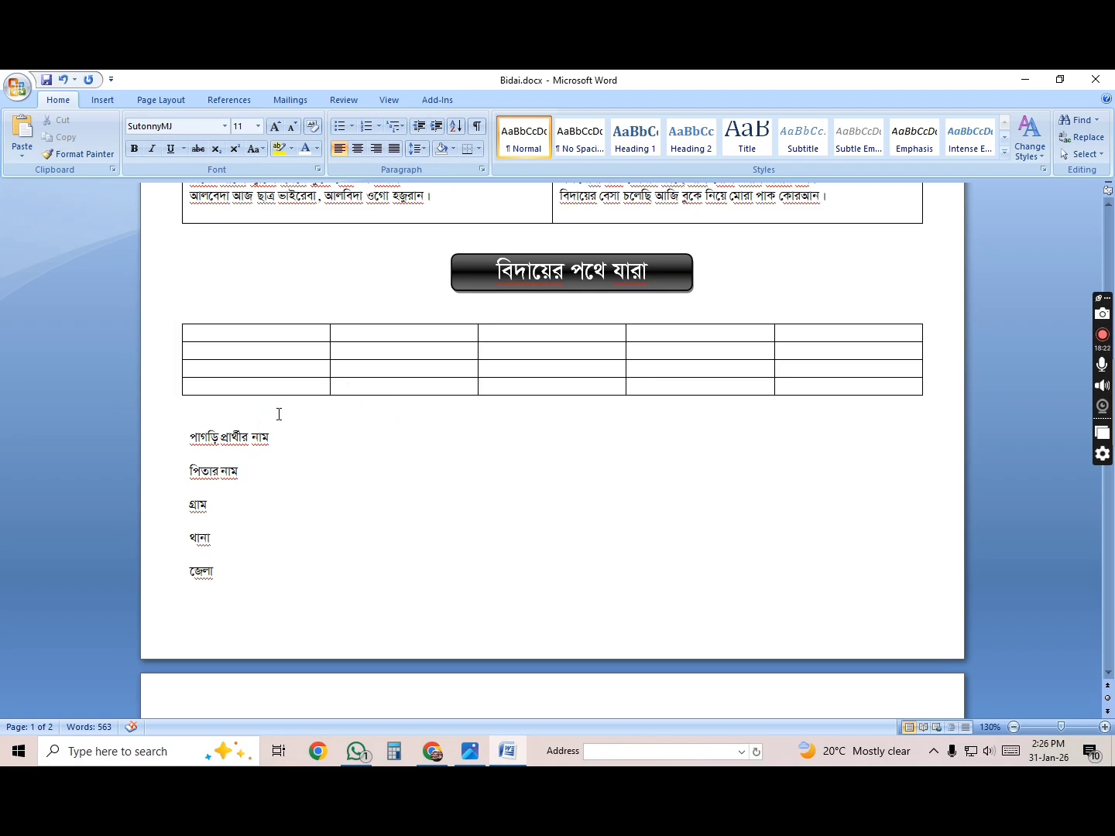
key(shift+End)
key(ctrl+x)
click(284, 322)
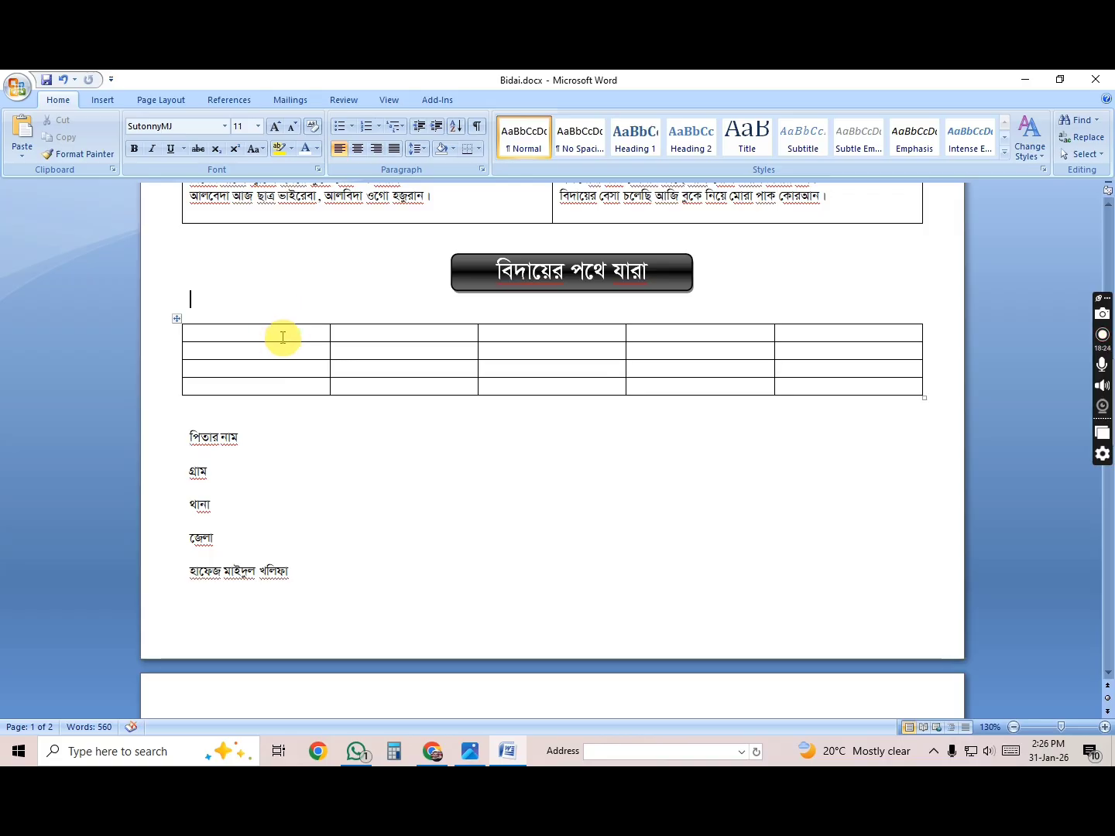
click(287, 329)
key(ctrl+v)
Move the "পিতার নাম" line into the second cell of the new table's top row, following the reference image.
key(alt+Tab)
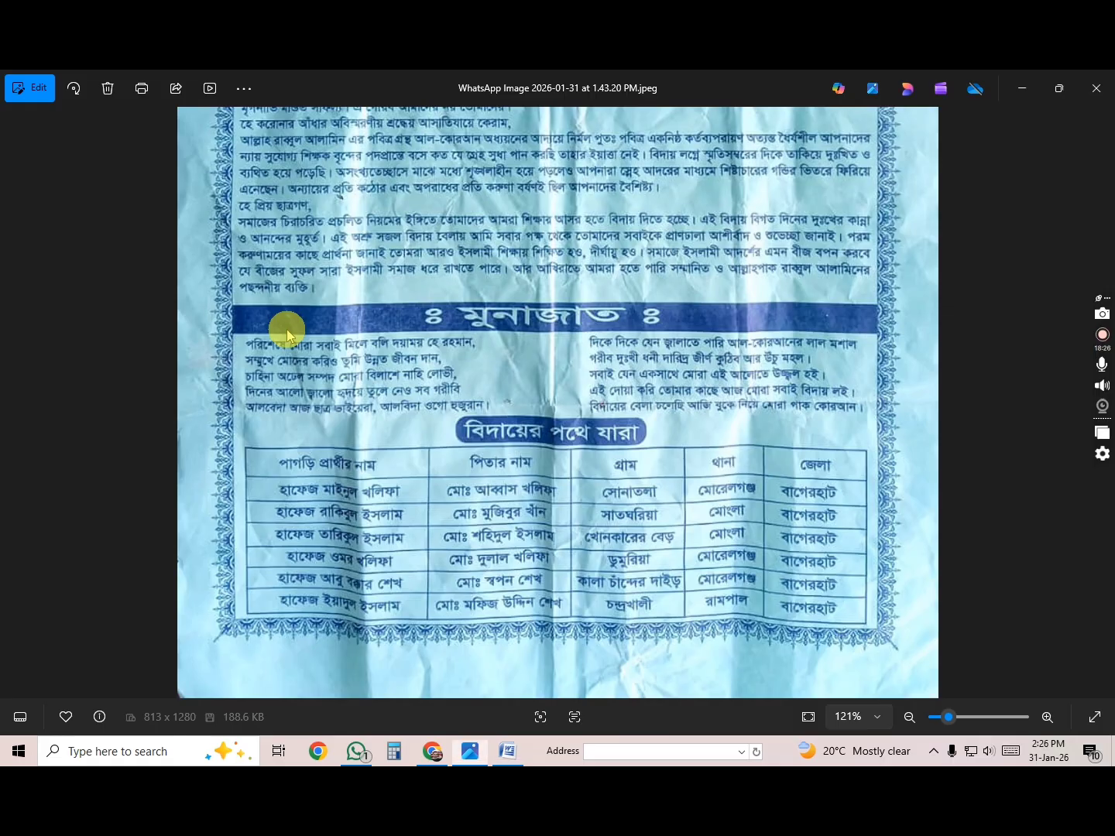
key(alt+Tab)
click(286, 458)
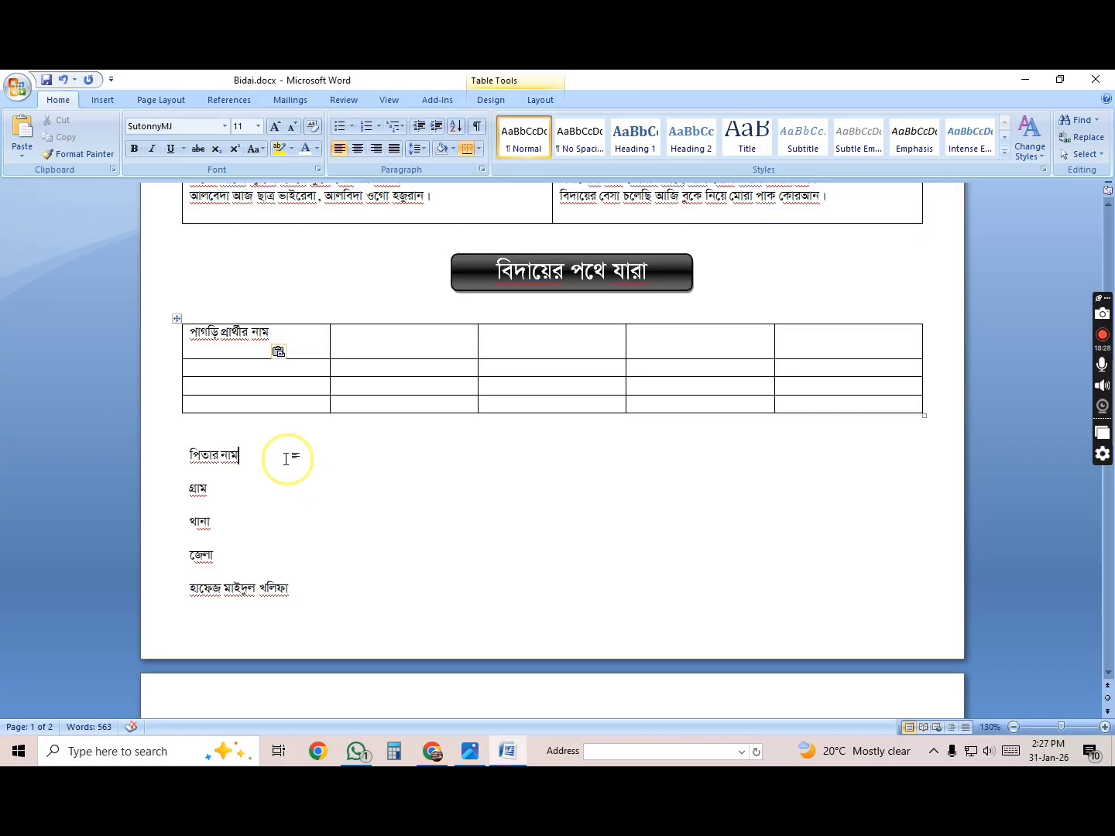
key(shift+Home)
key(ctrl+x)
click(375, 332)
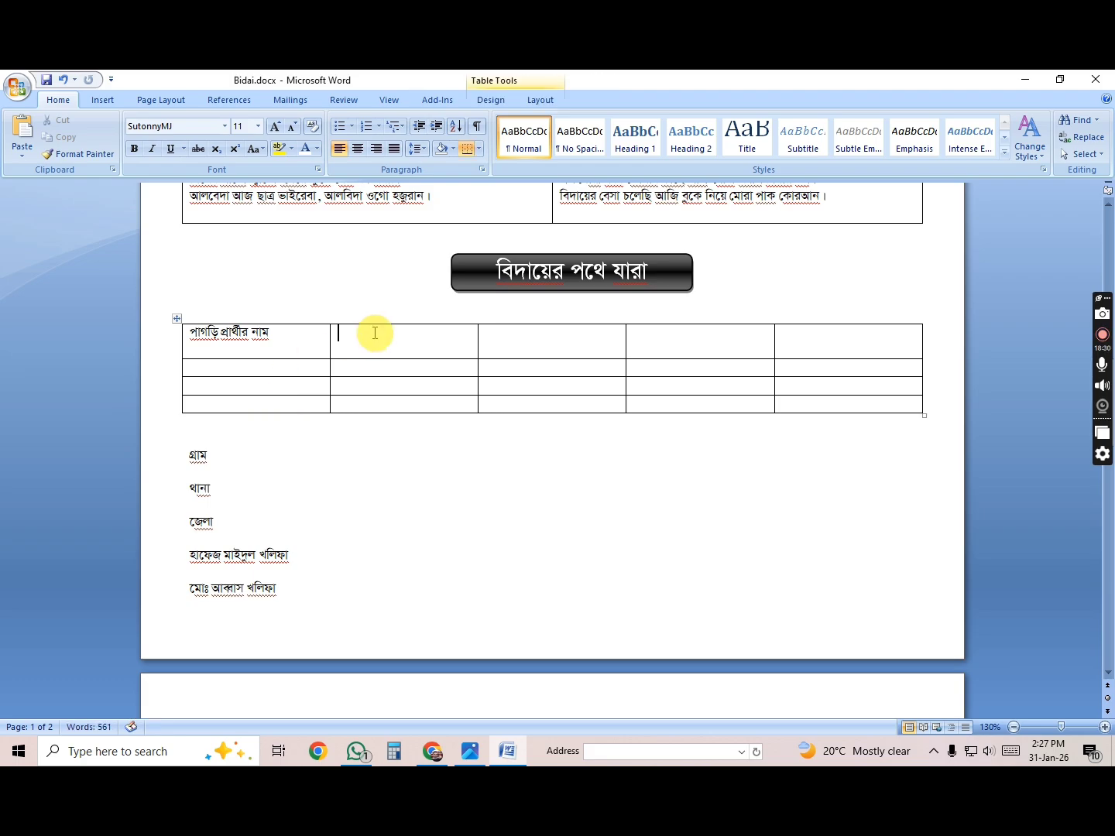
key(ctrl+v)
Move the "গ্রাম" line into the third cell of the table's top row, following the reference image.
key(alt+Tab)
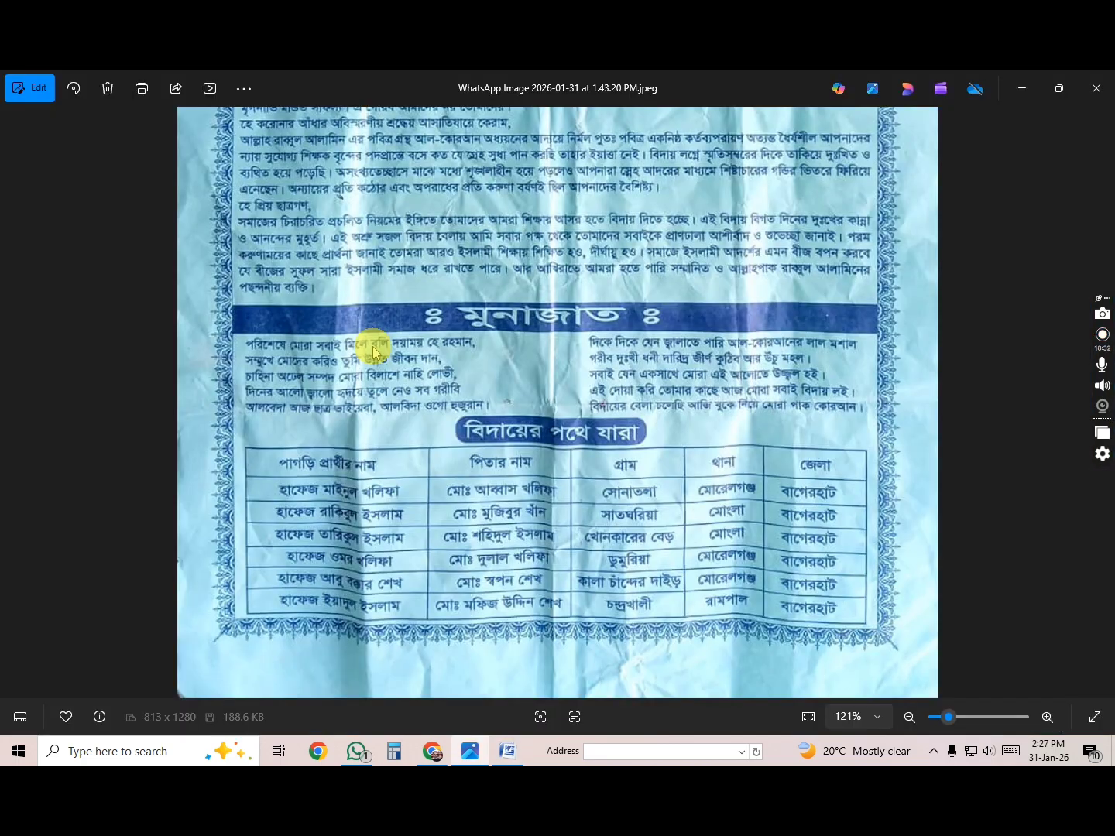
key(alt+Tab)
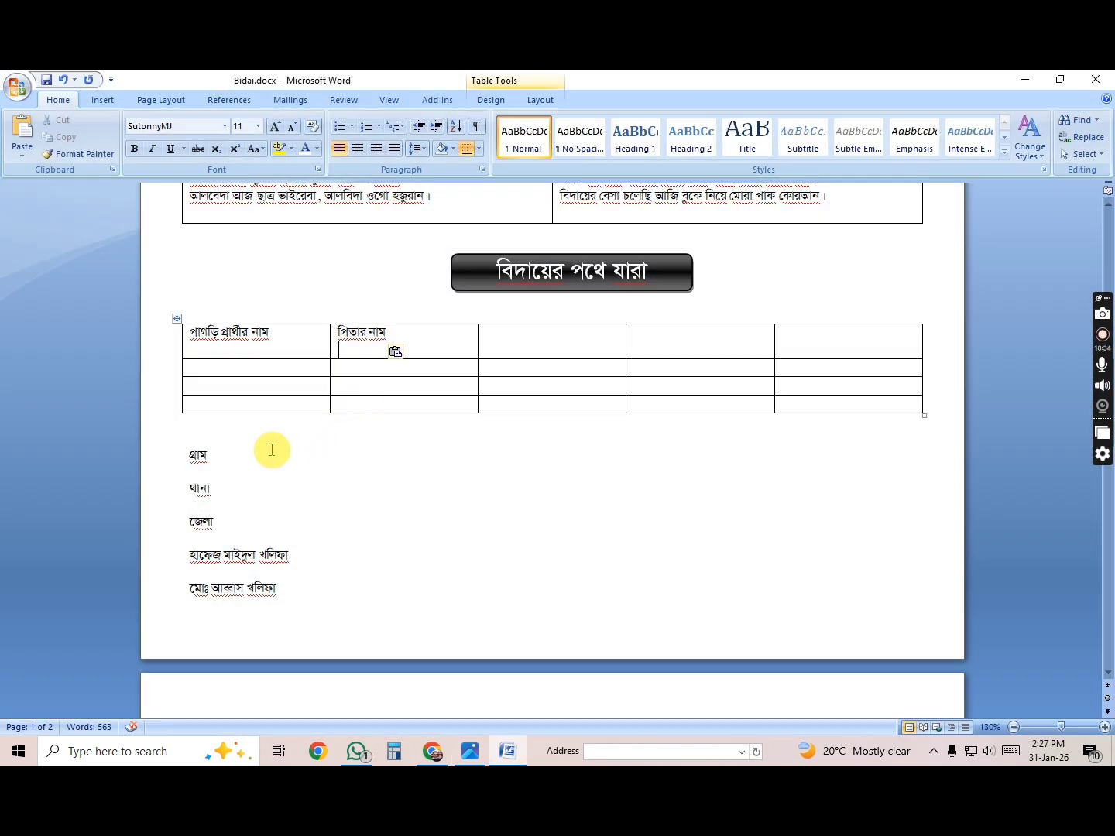
click(269, 452)
key(shift+Home)
key(ctrl+x)
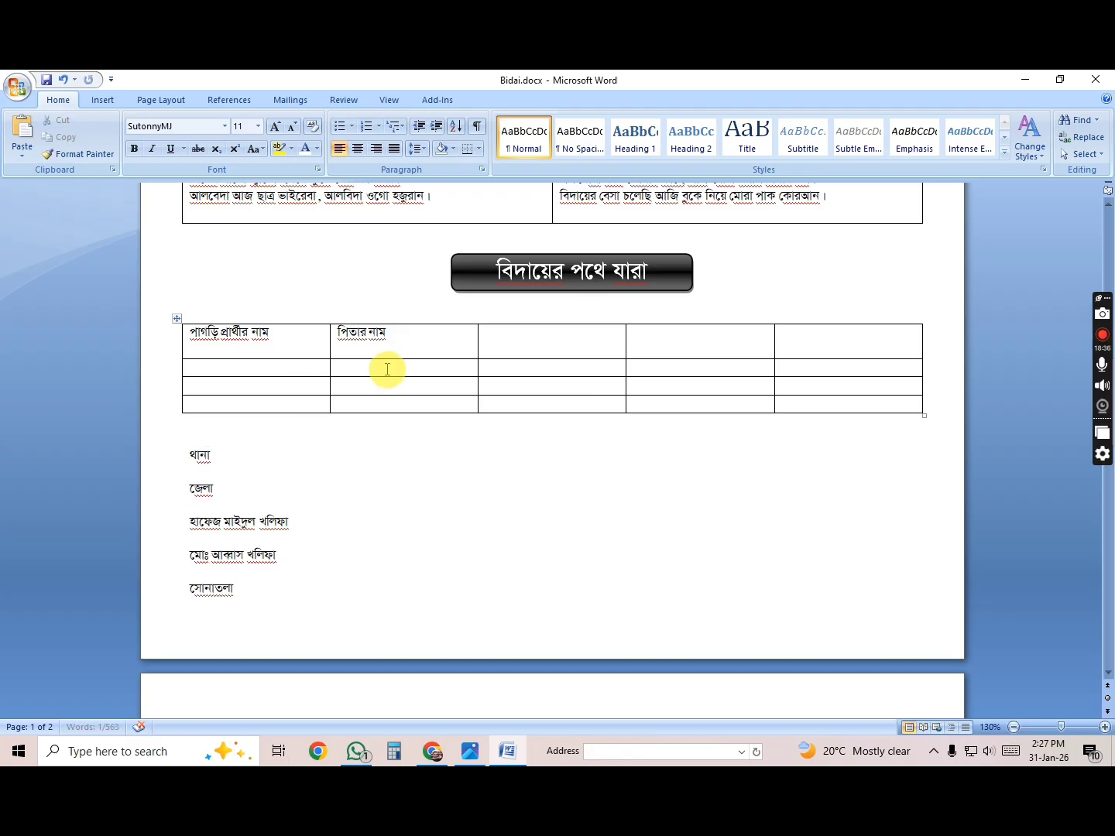
click(518, 344)
key(ctrl+v)
Move the "থানা" line into the fourth cell of the table's top row.
click(268, 436)
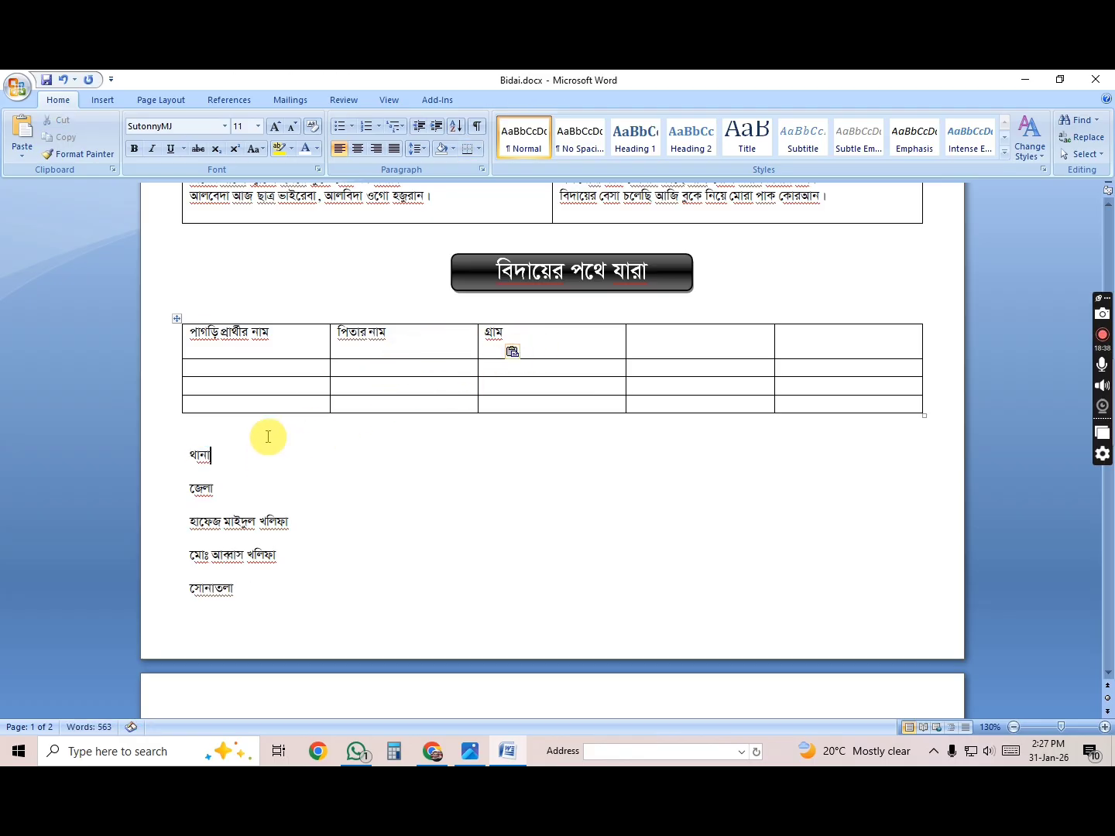
key(shift+Home)
key(ctrl+x)
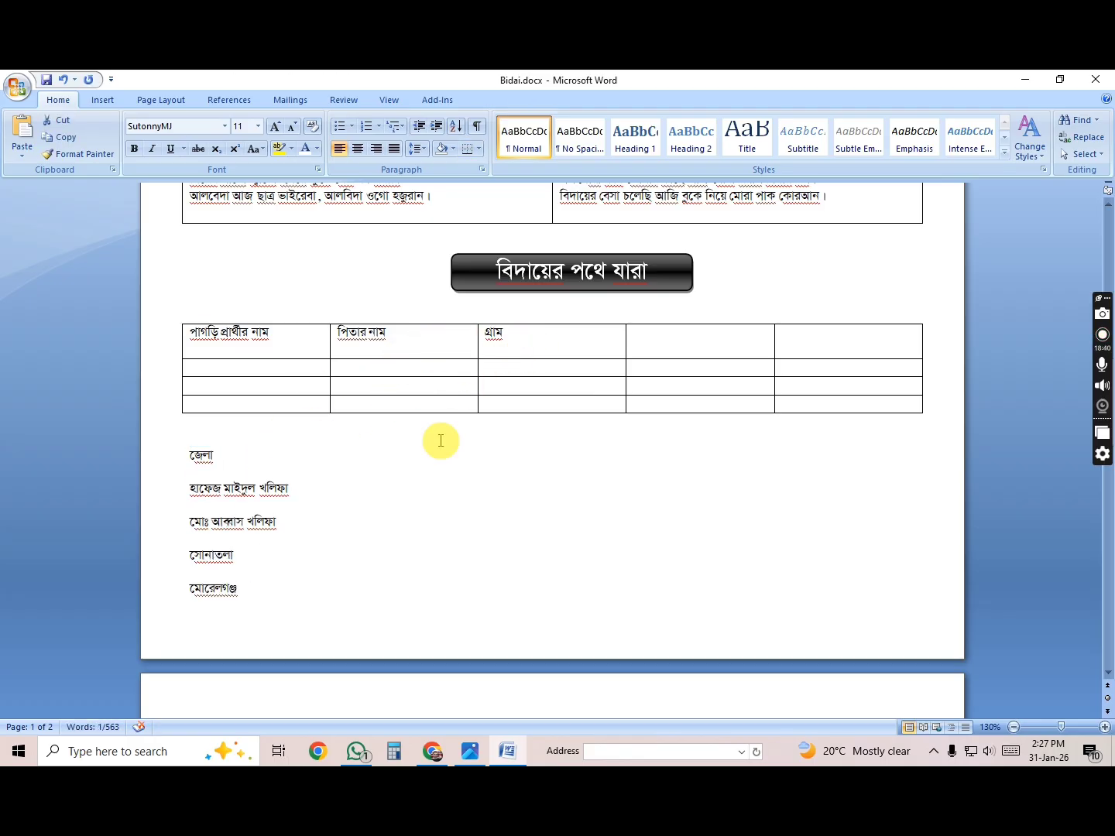
click(693, 344)
key(ctrl+v)
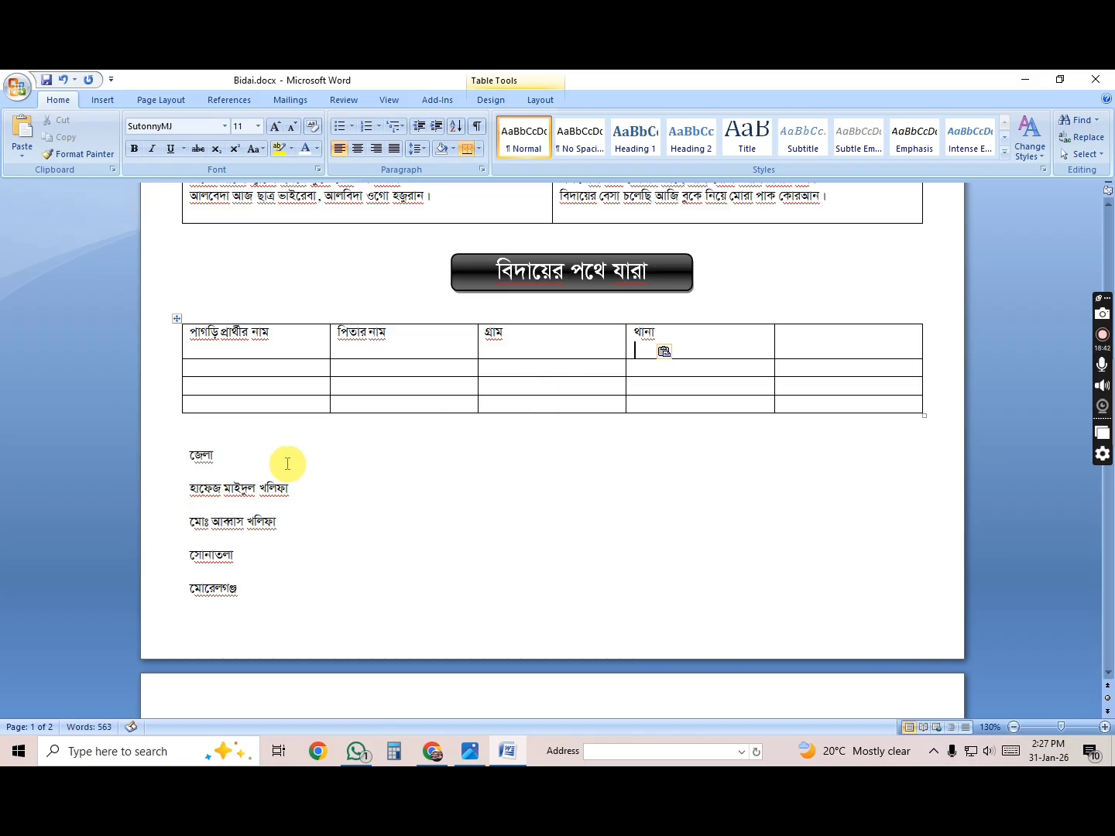
Move the "জেলা" line into the fifth cell of the table's top row.
click(288, 457)
key(shift+Home)
key(ctrl+x)
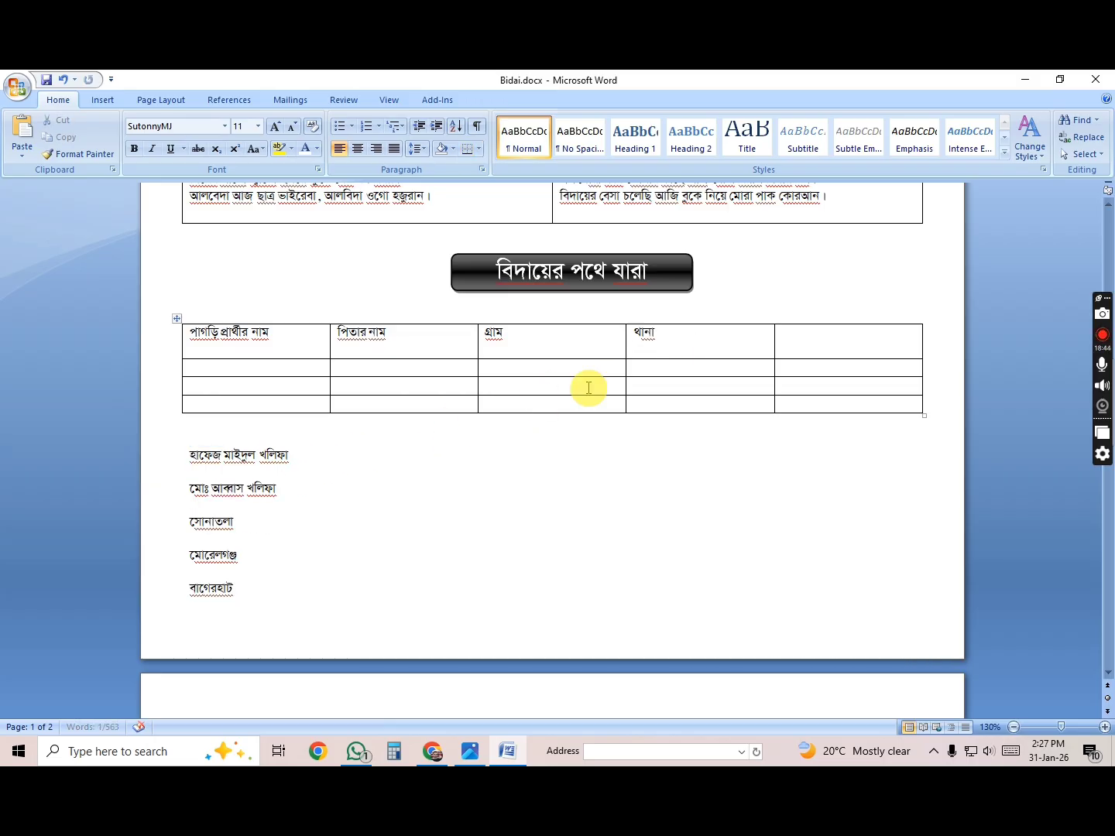
click(788, 338)
key(ctrl+v)
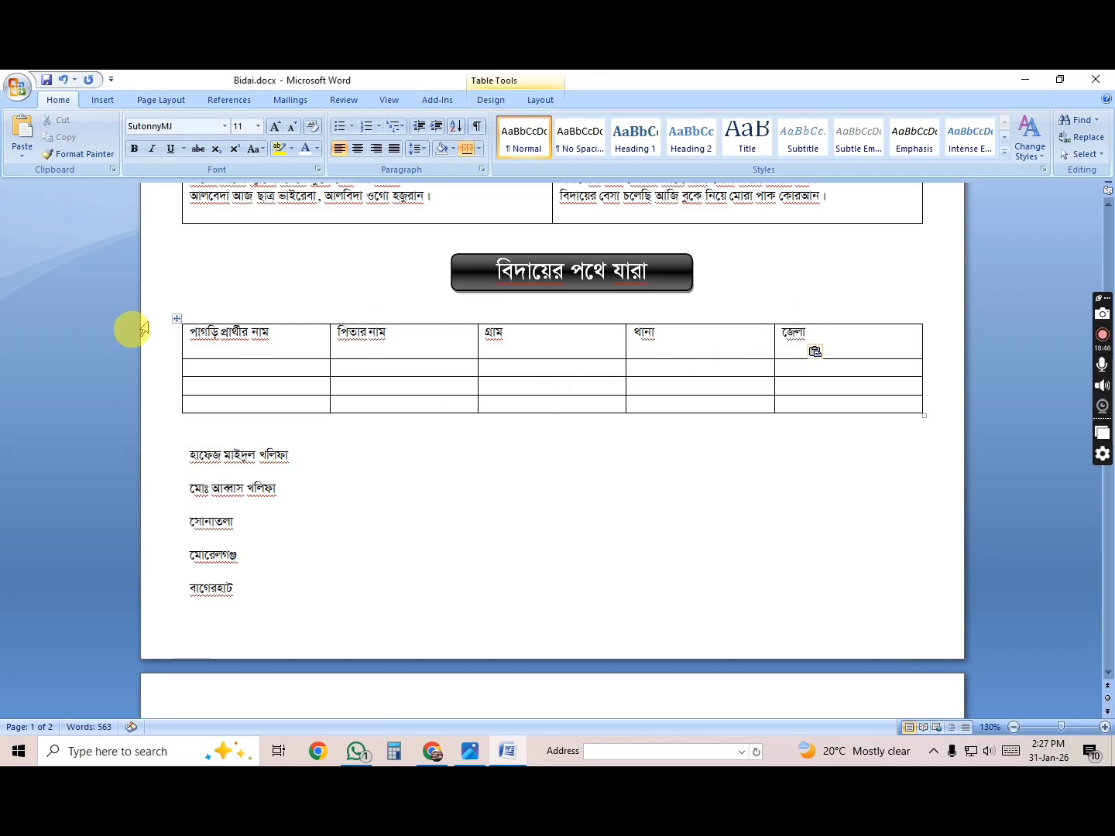
Center the text of the table's heading row and make it bold.
click(143, 340)
key(ctrl+e)
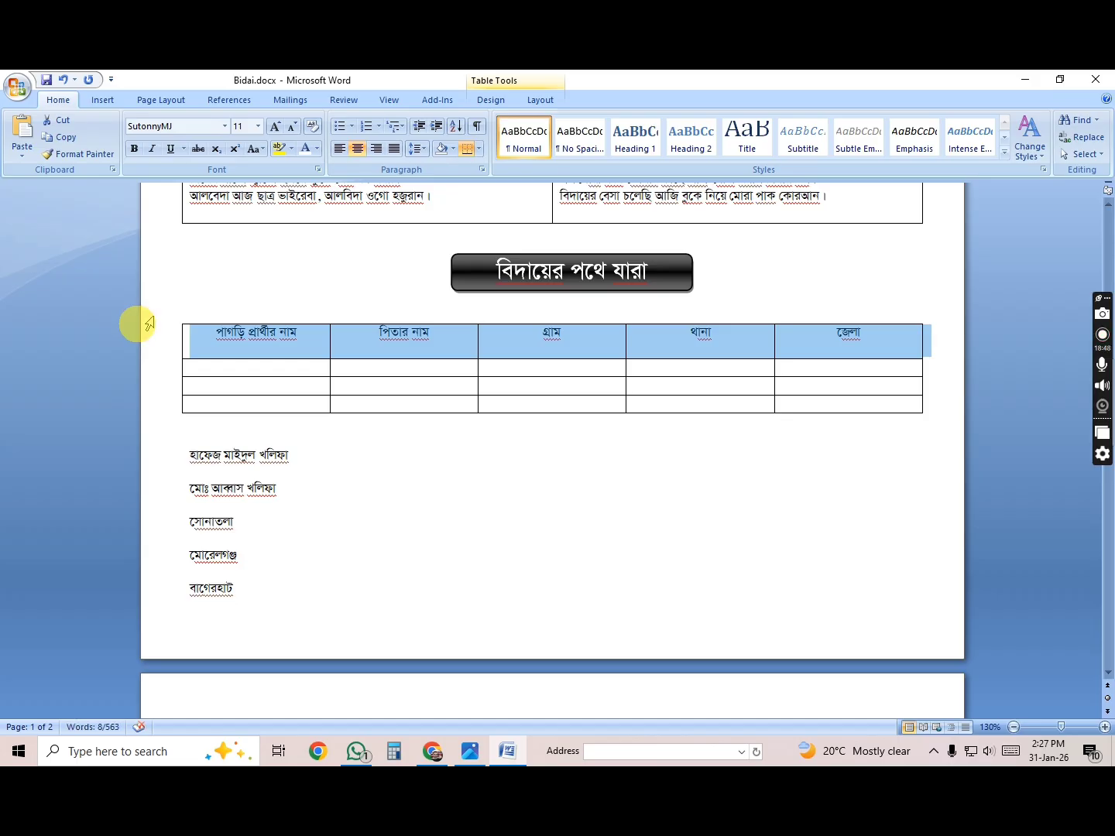
key(ctrl+b)
Remove the extra blank line beneath the heading text in each of the five heading cells.
click(229, 351)
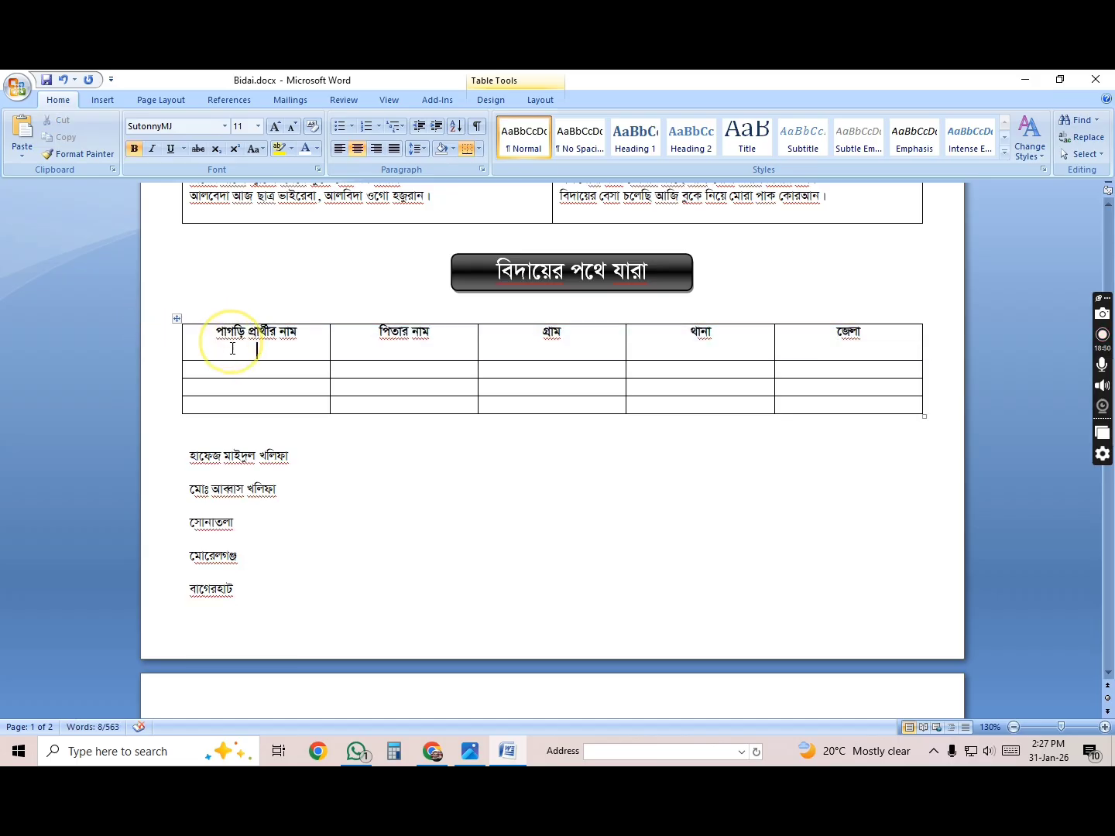
key(ctrl+e)
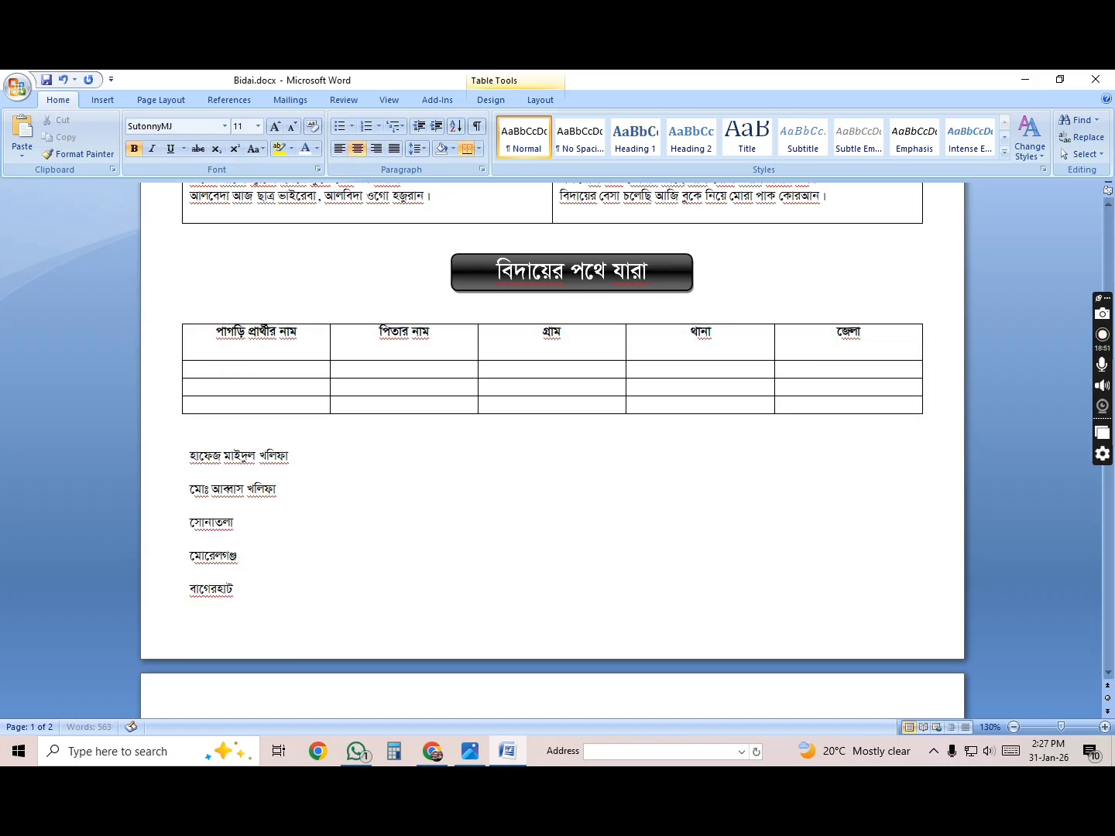
click(345, 353)
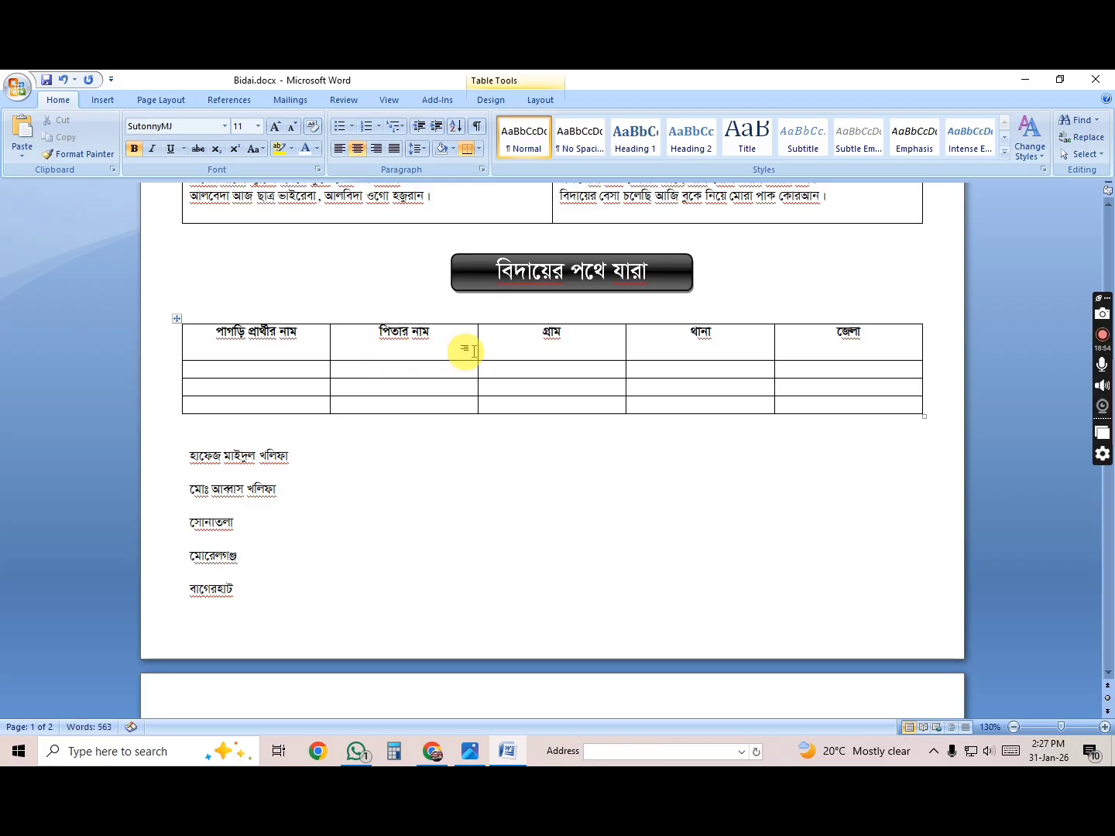
click(520, 351)
key(BackSpace)
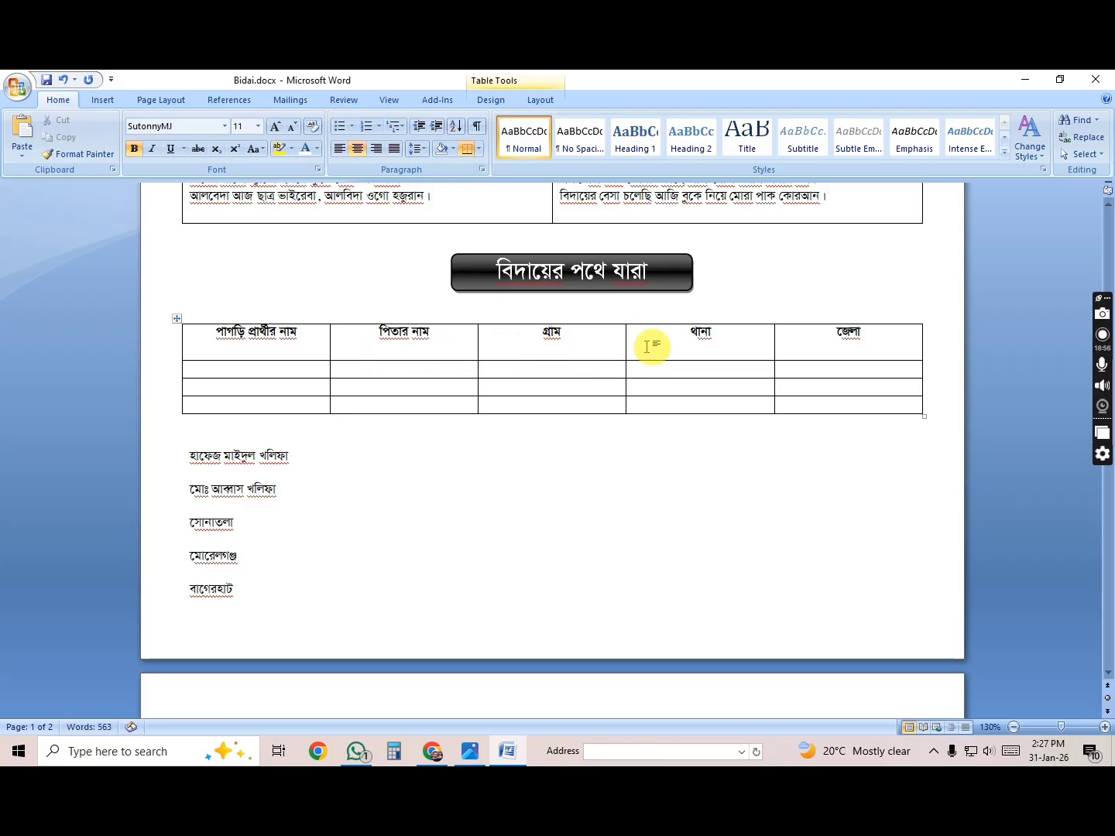
key(BackSpace)
click(797, 346)
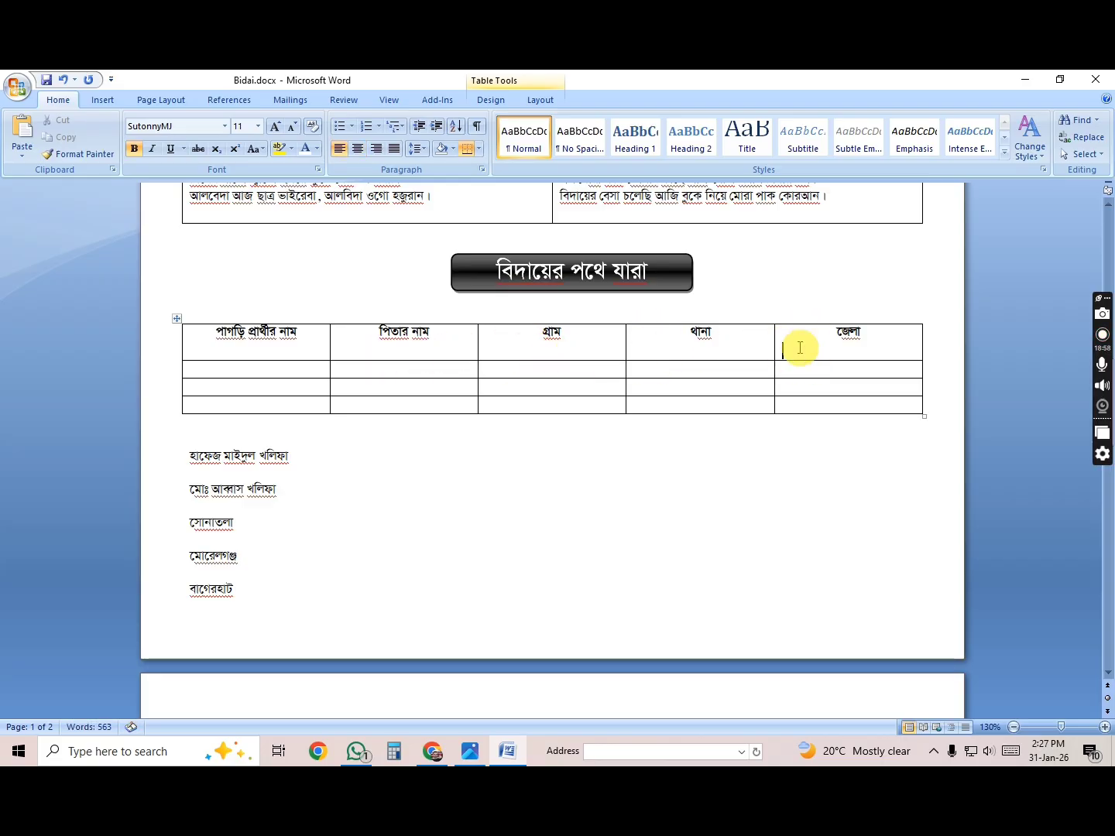
key(BackSpace)
click(498, 488)
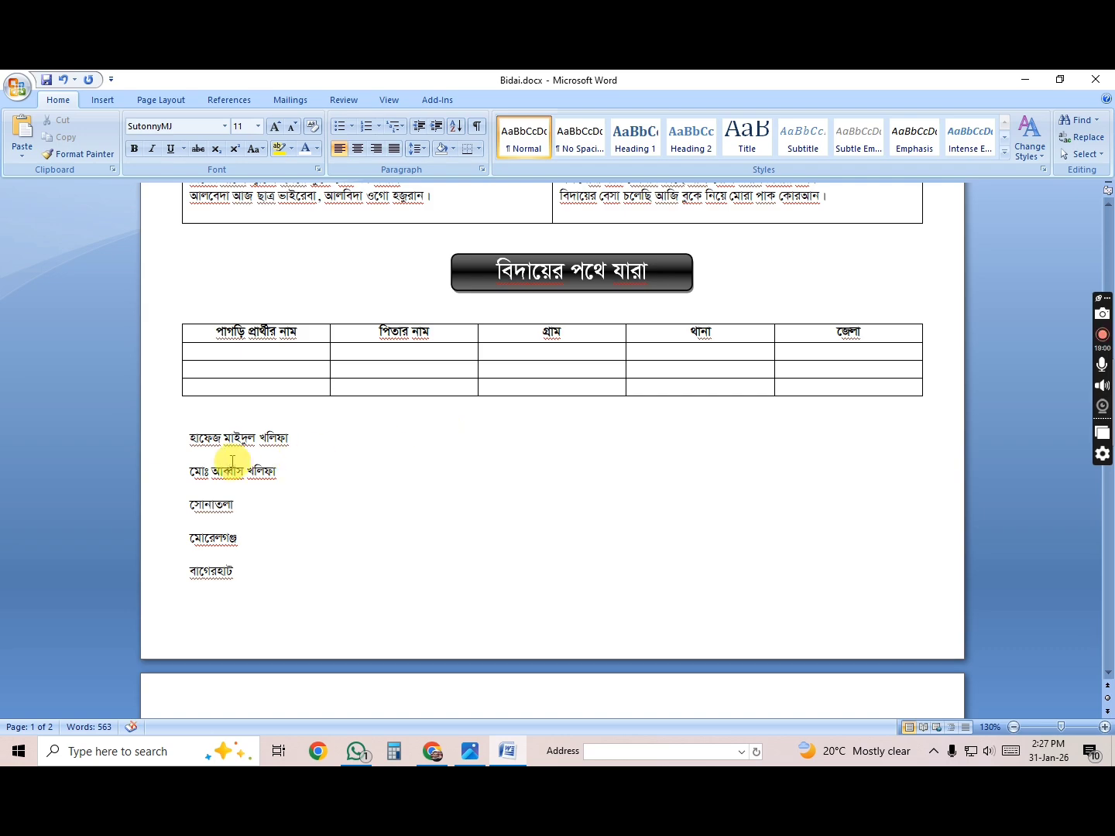
Check the reference image's student table and move the first student's name line into the first cell of the second row.
key(alt+Tab)
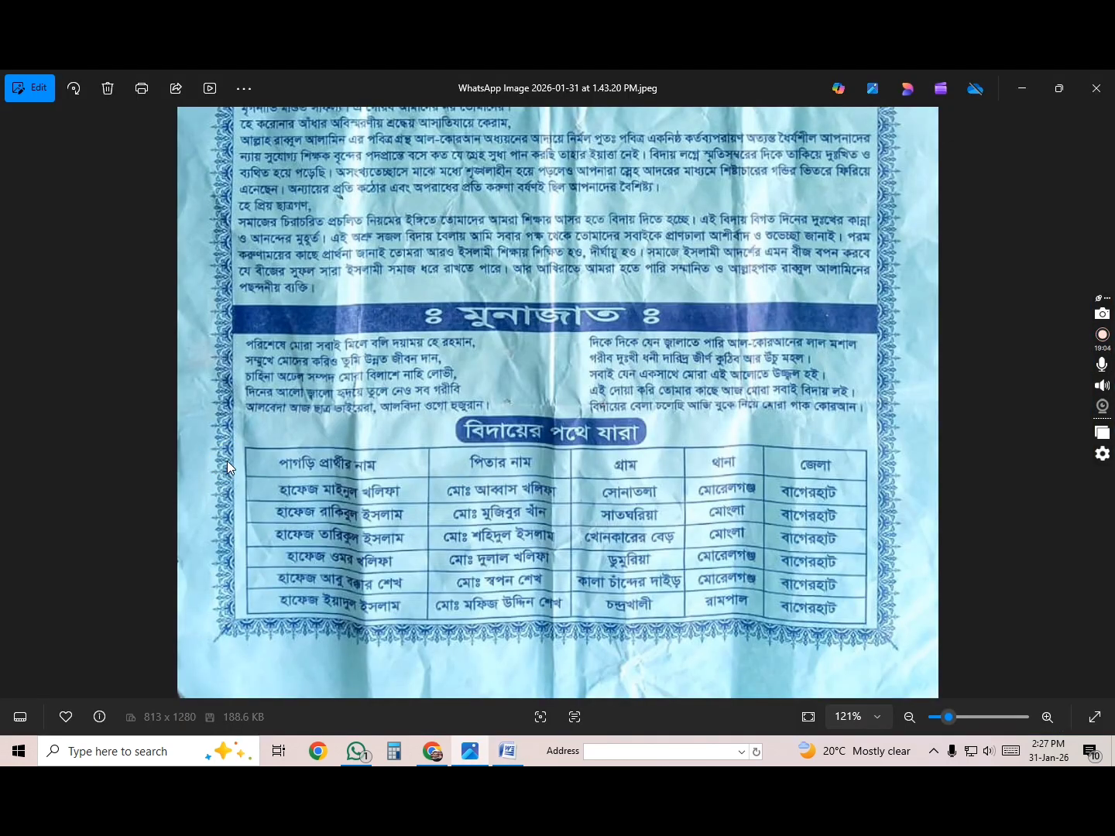
key(alt+Tab)
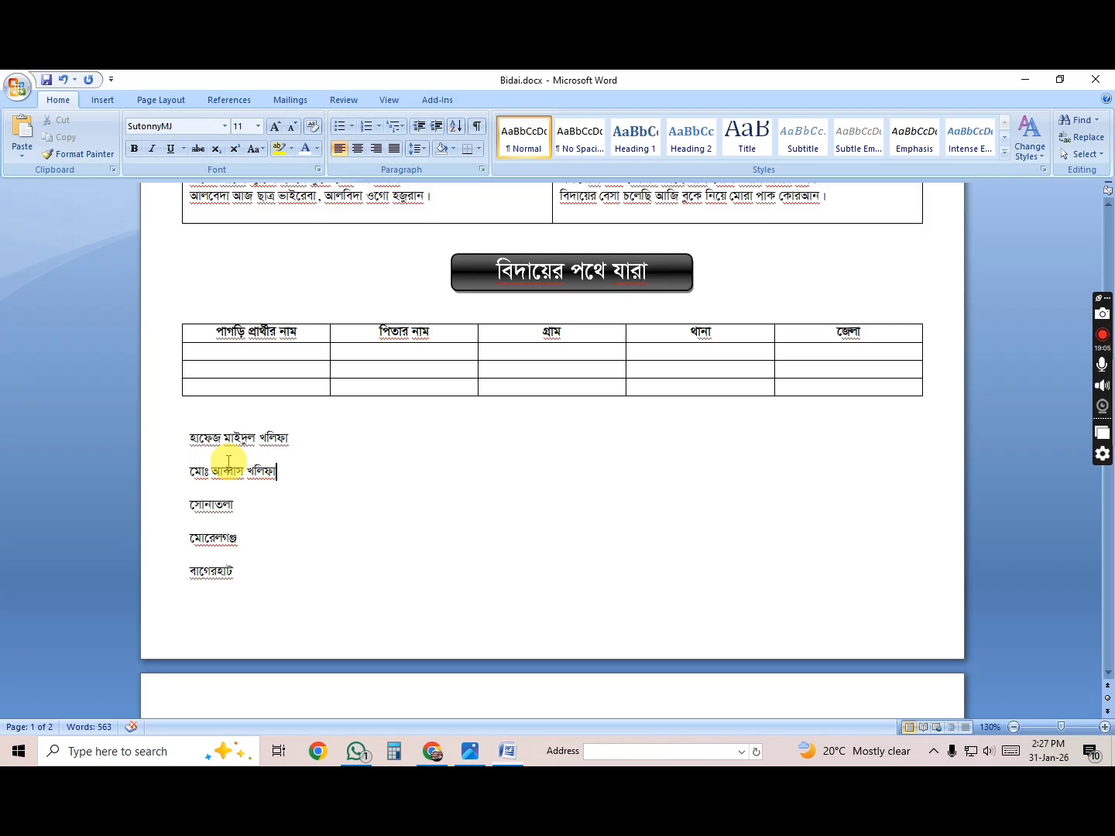
triple_click(191, 435)
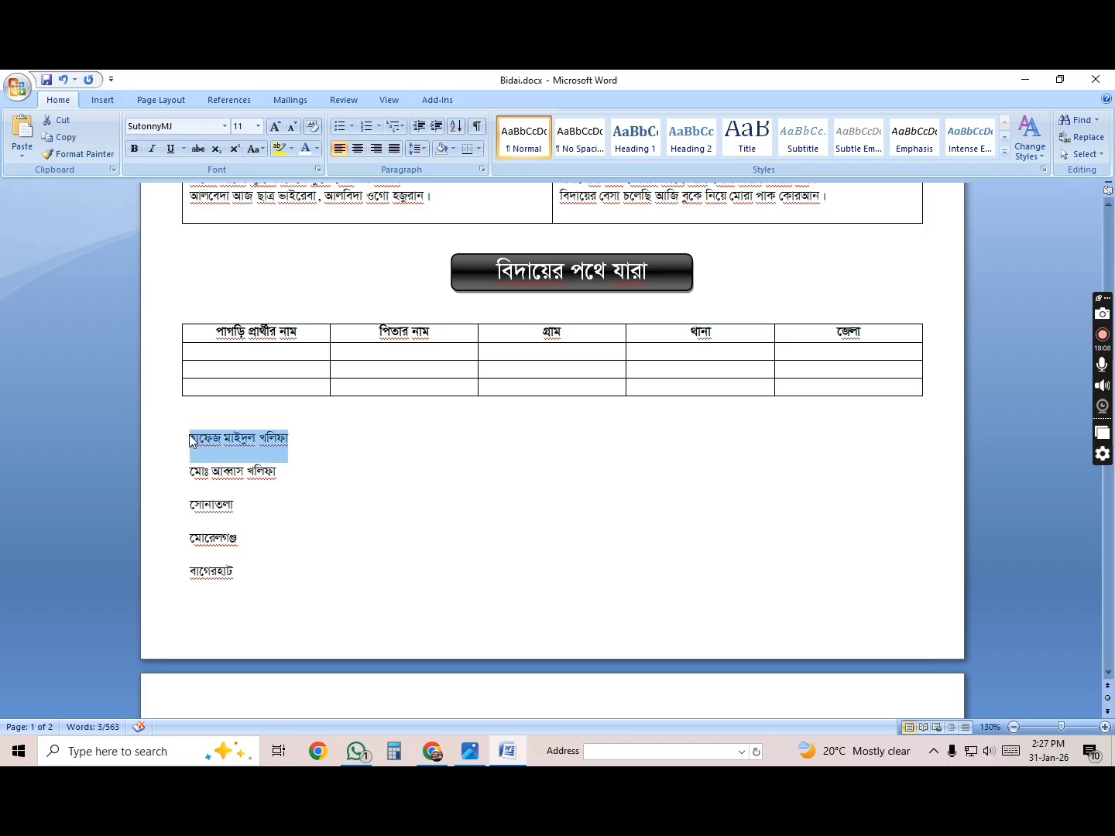
key(ctrl+x)
click(229, 351)
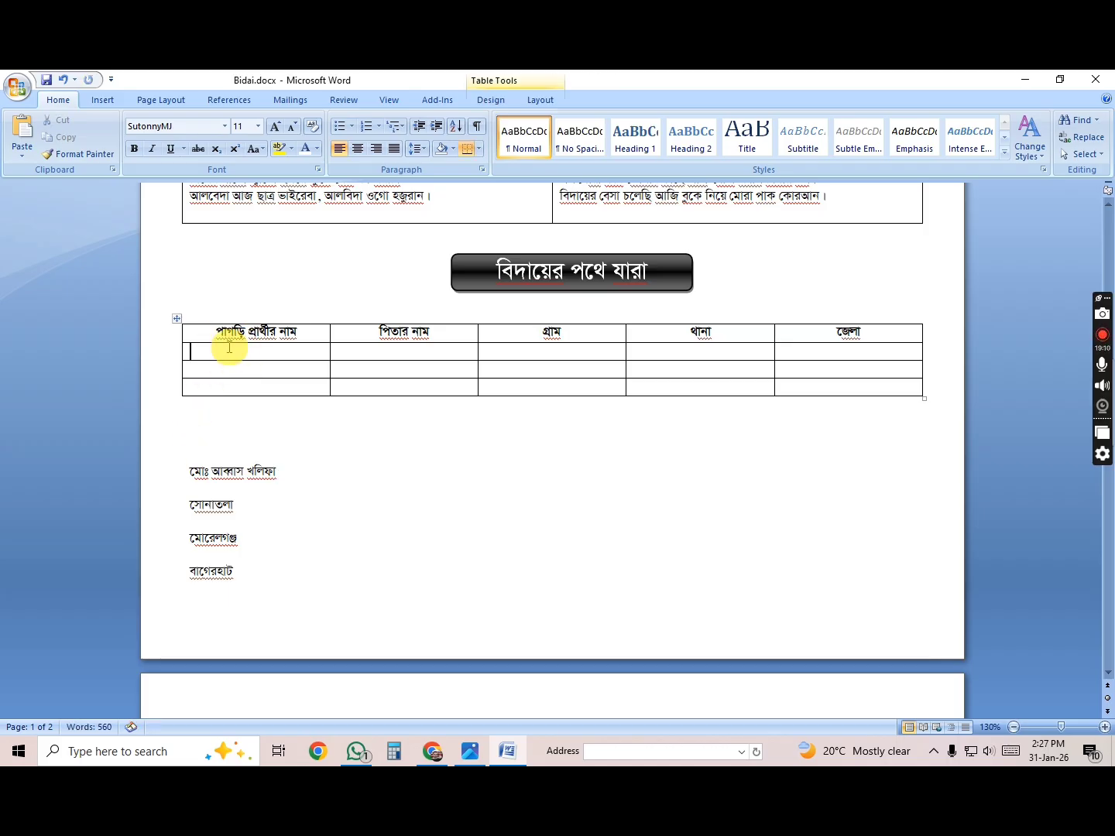
key(ctrl+v)
Move the father's name line into the second row's cell under "পিতার নাম".
click(185, 466)
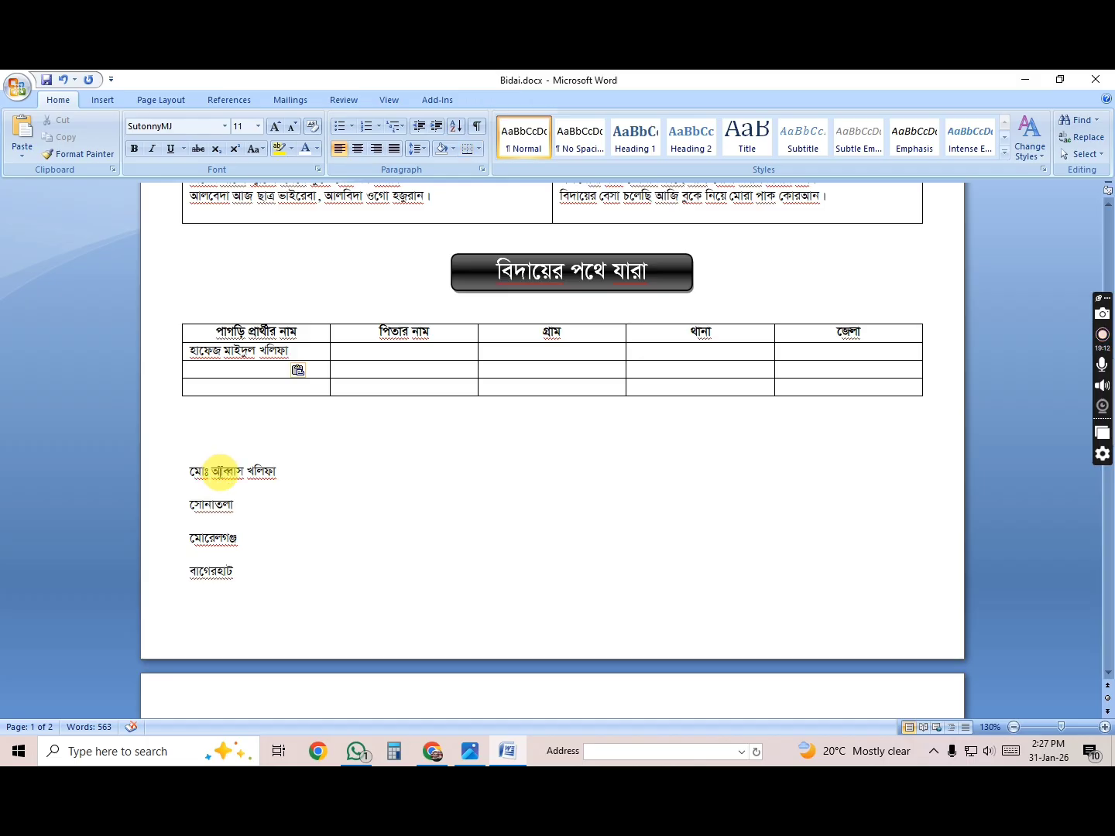
click(171, 468)
key(ctrl+x)
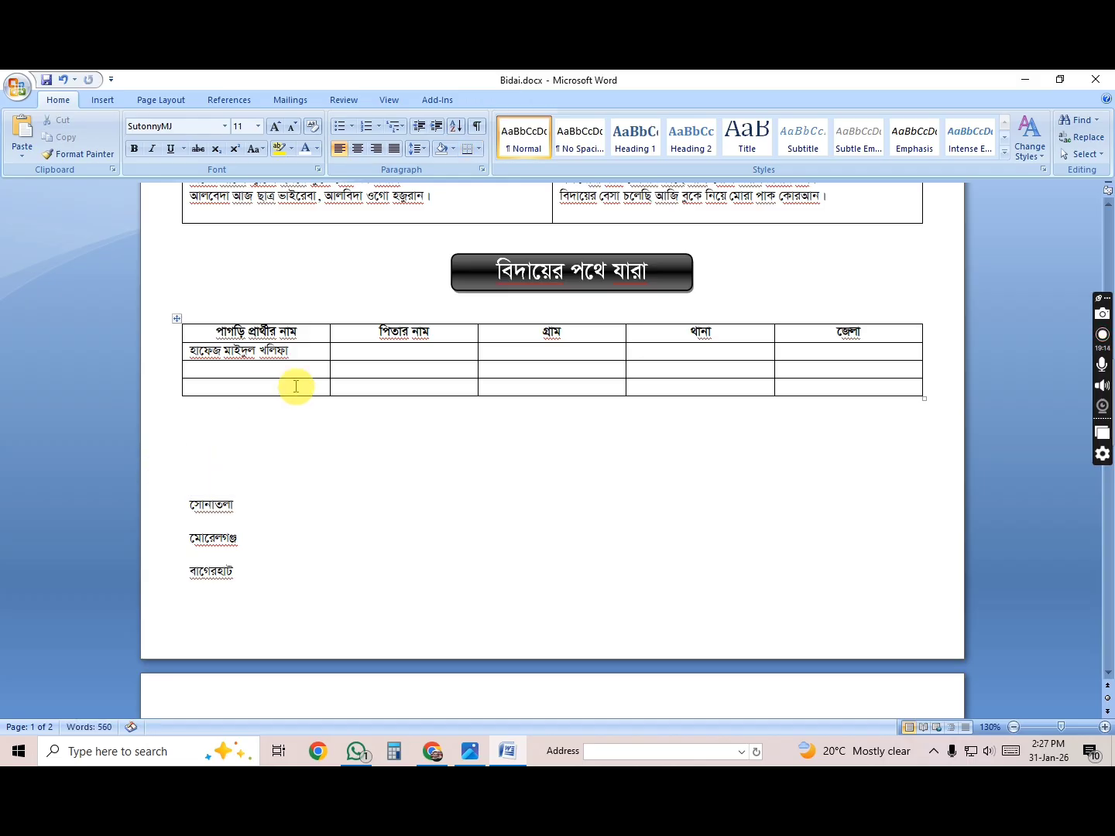
click(380, 350)
key(ctrl+v)
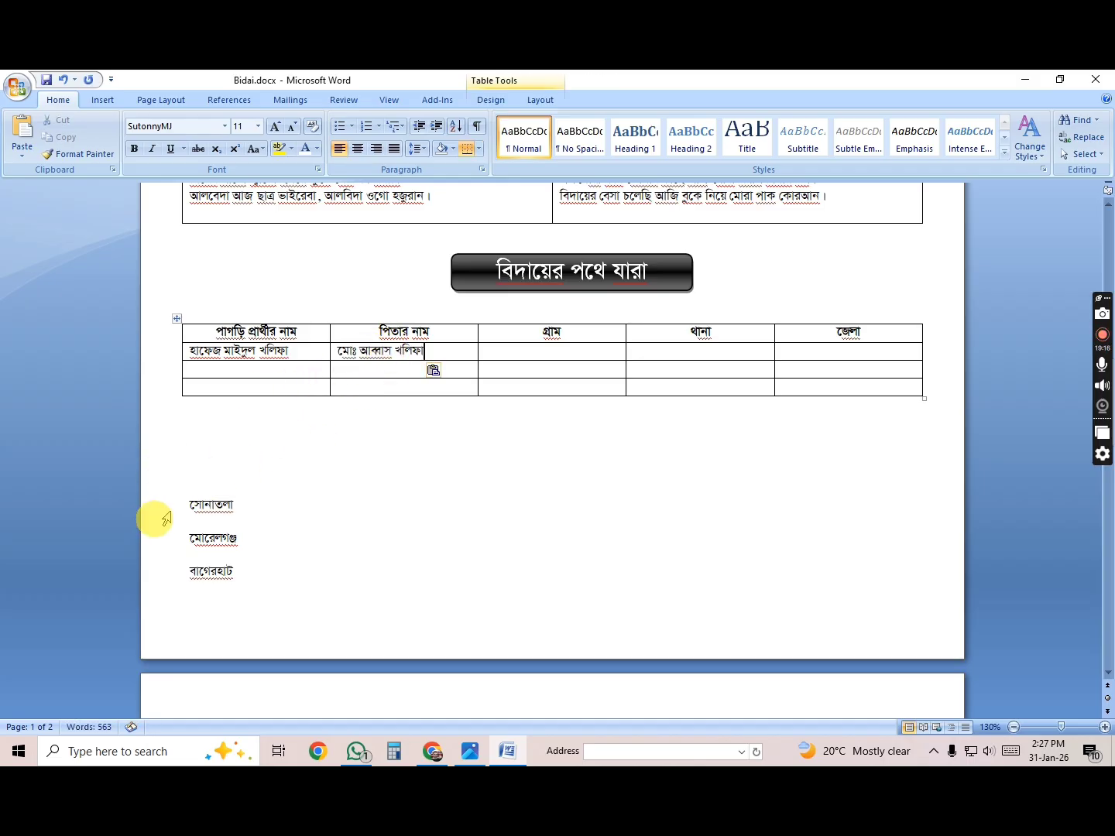
Move the first student's village line into the second row's cell under "গ্রাম".
click(185, 507)
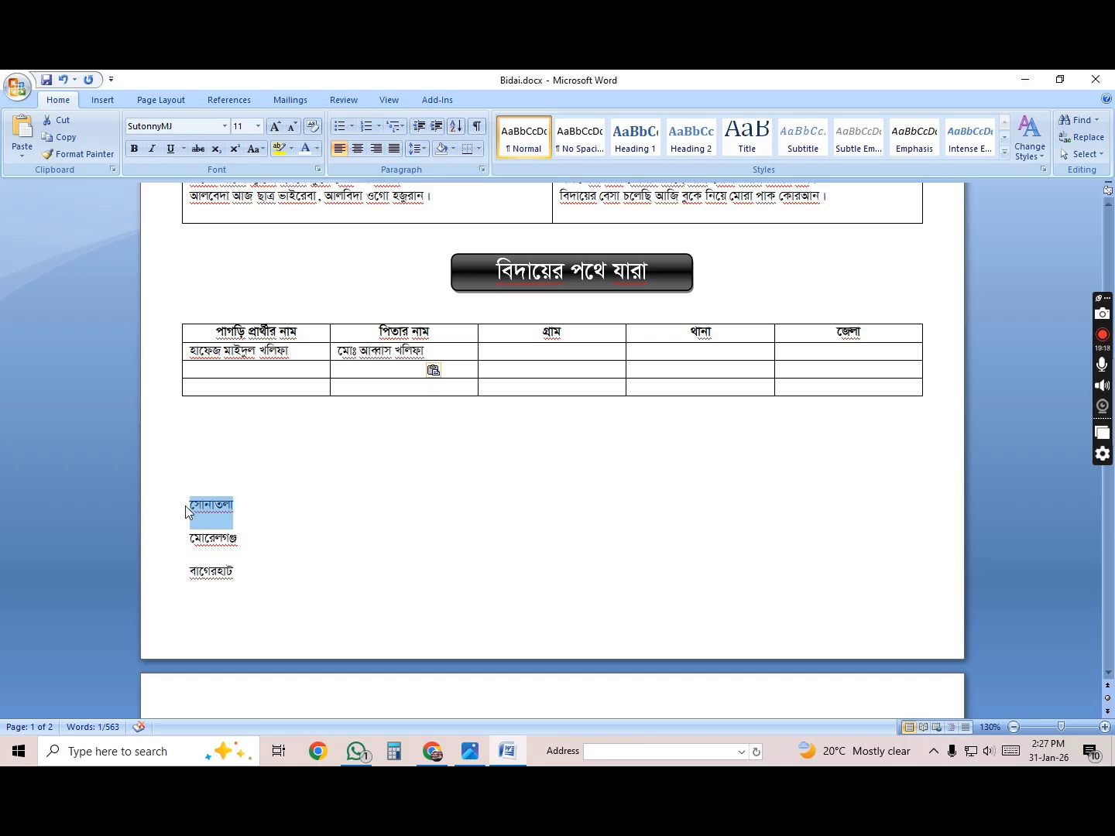
key(ctrl+x)
click(526, 351)
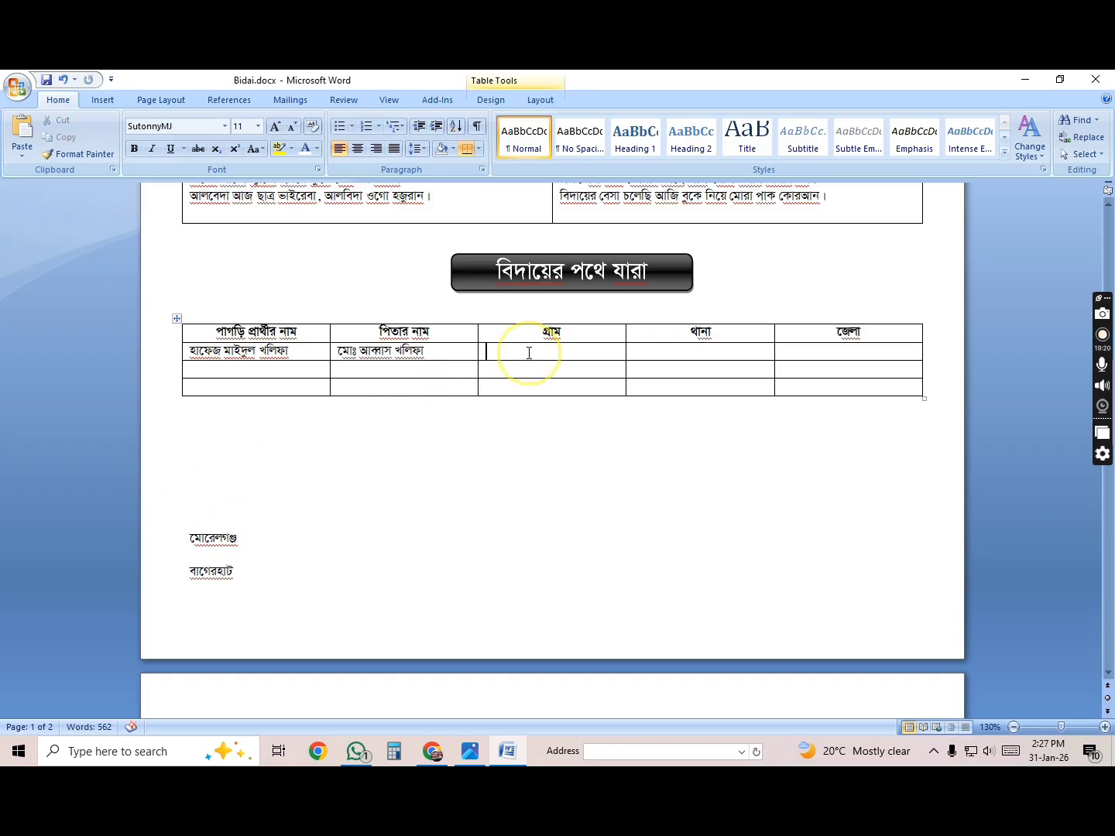
key(ctrl+v)
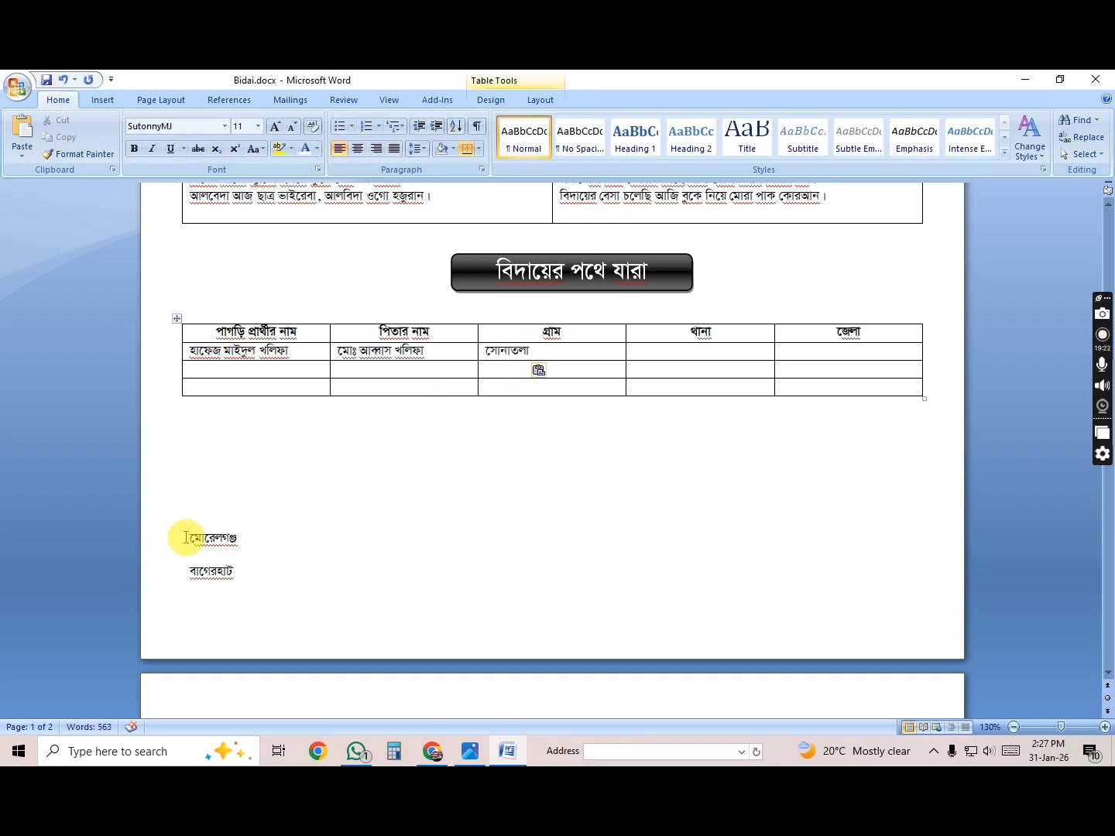
Move the first student's thana line into the second row's cell under "থানা".
click(192, 537)
double_click(192, 536)
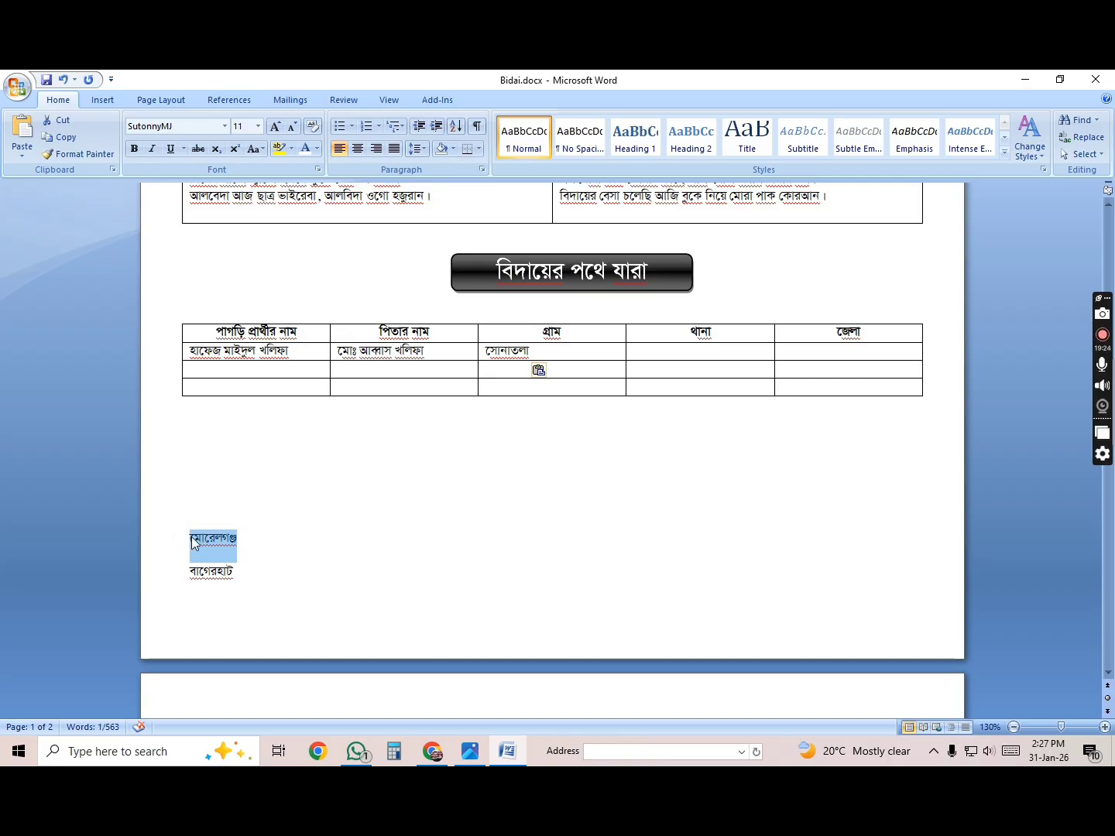
key(ctrl+x)
click(664, 351)
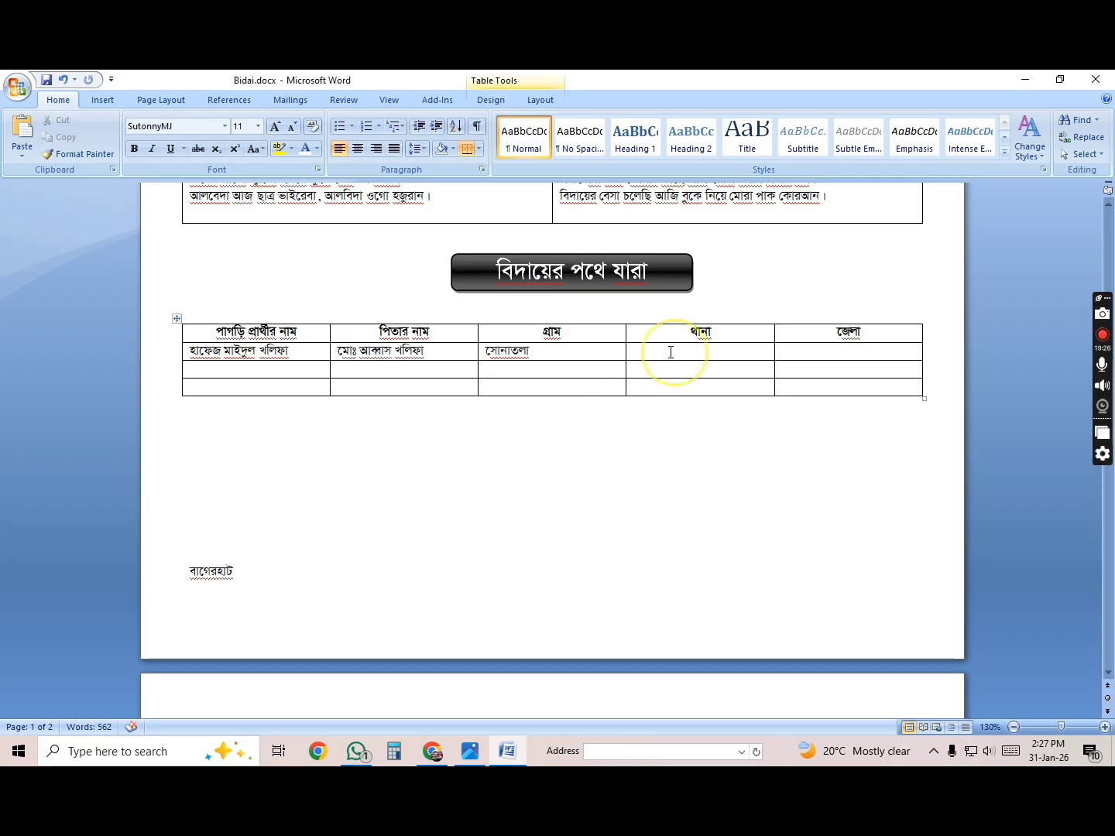
Move the first student's district line into the second row's cell under "জেলা".
click(232, 570)
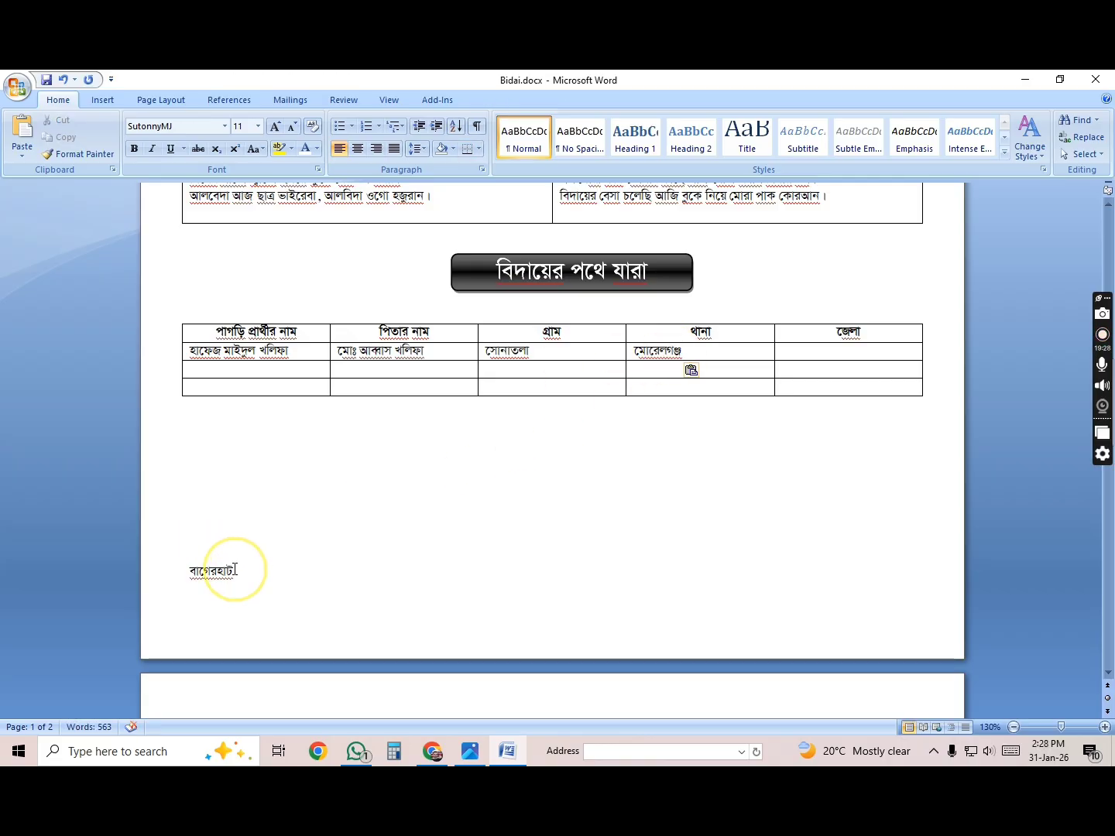
double_click(235, 573)
click(234, 568)
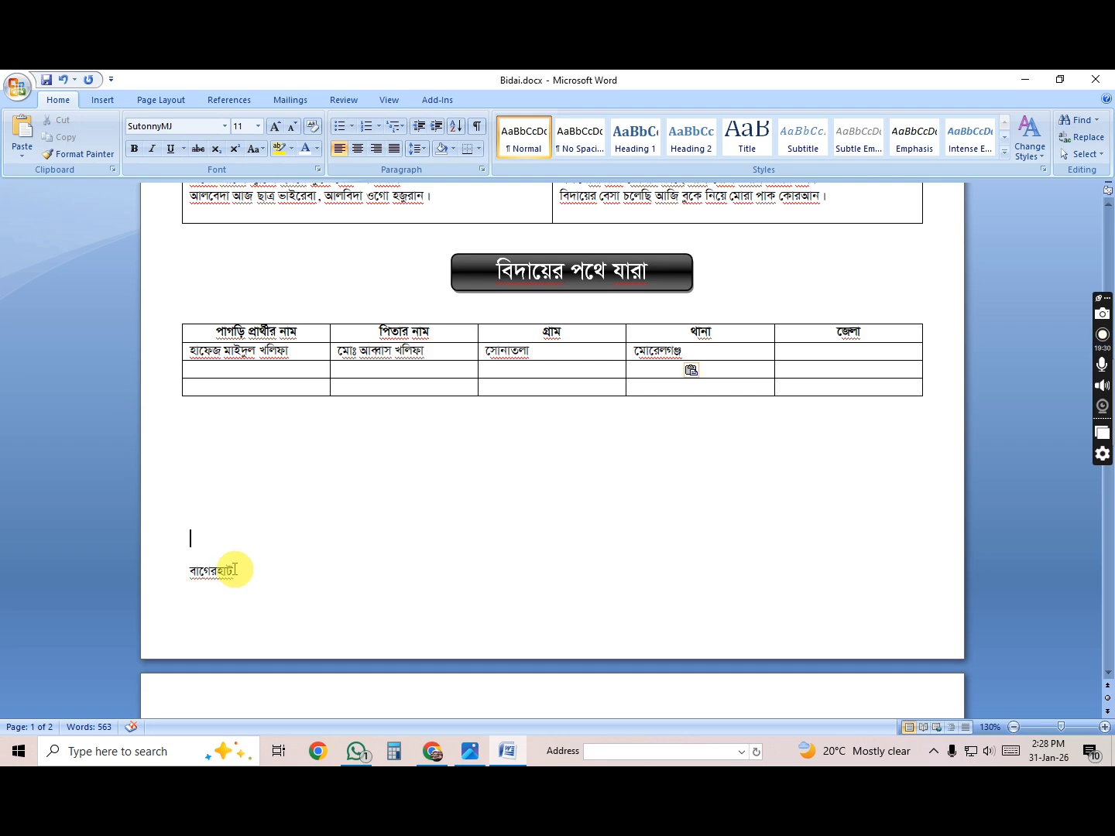
double_click(235, 568)
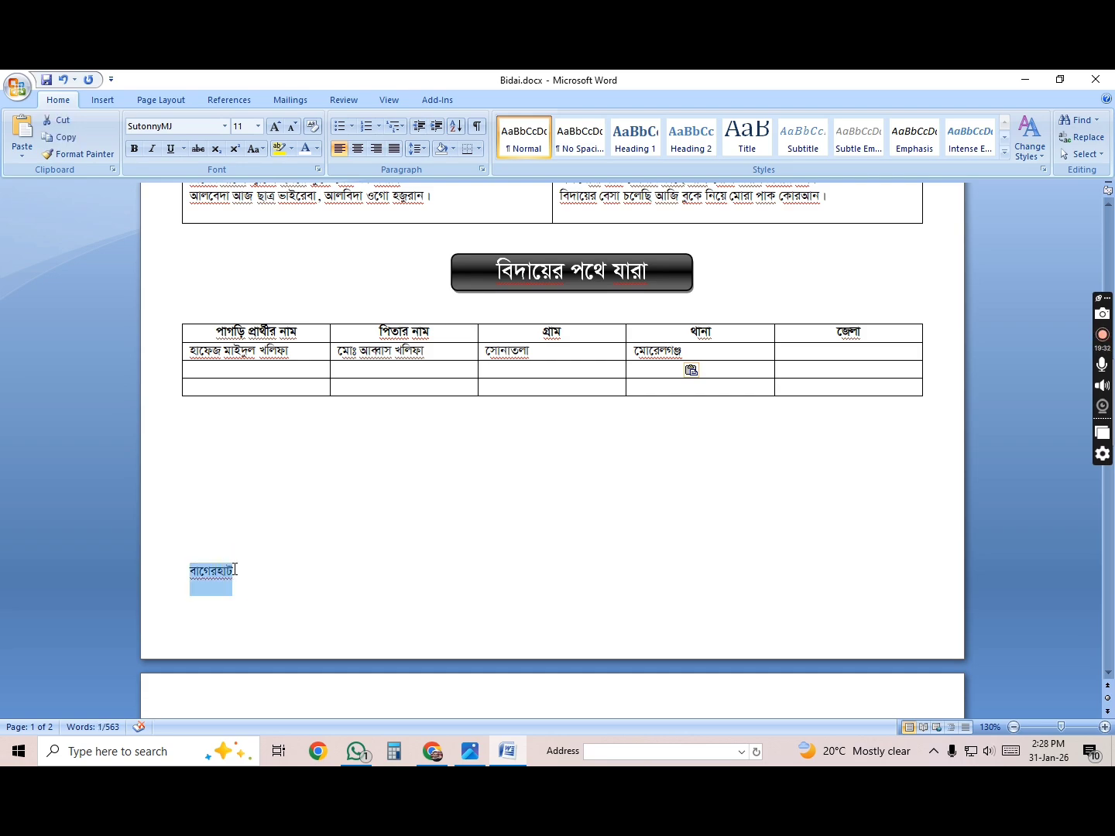
key(ctrl+x)
click(801, 352)
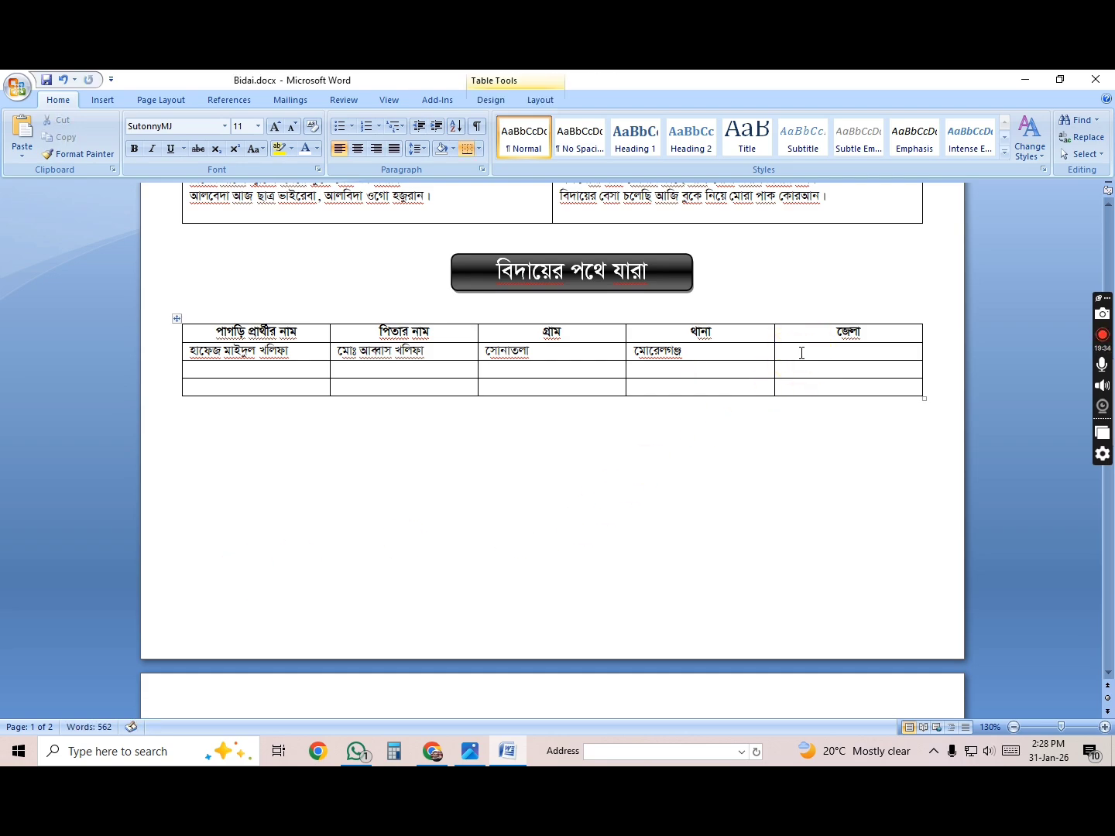
key(ctrl+v)
Delete the block of loose text at the start of page two, from the second student's name through the third student's village.
scroll(604, 511, down, 3)
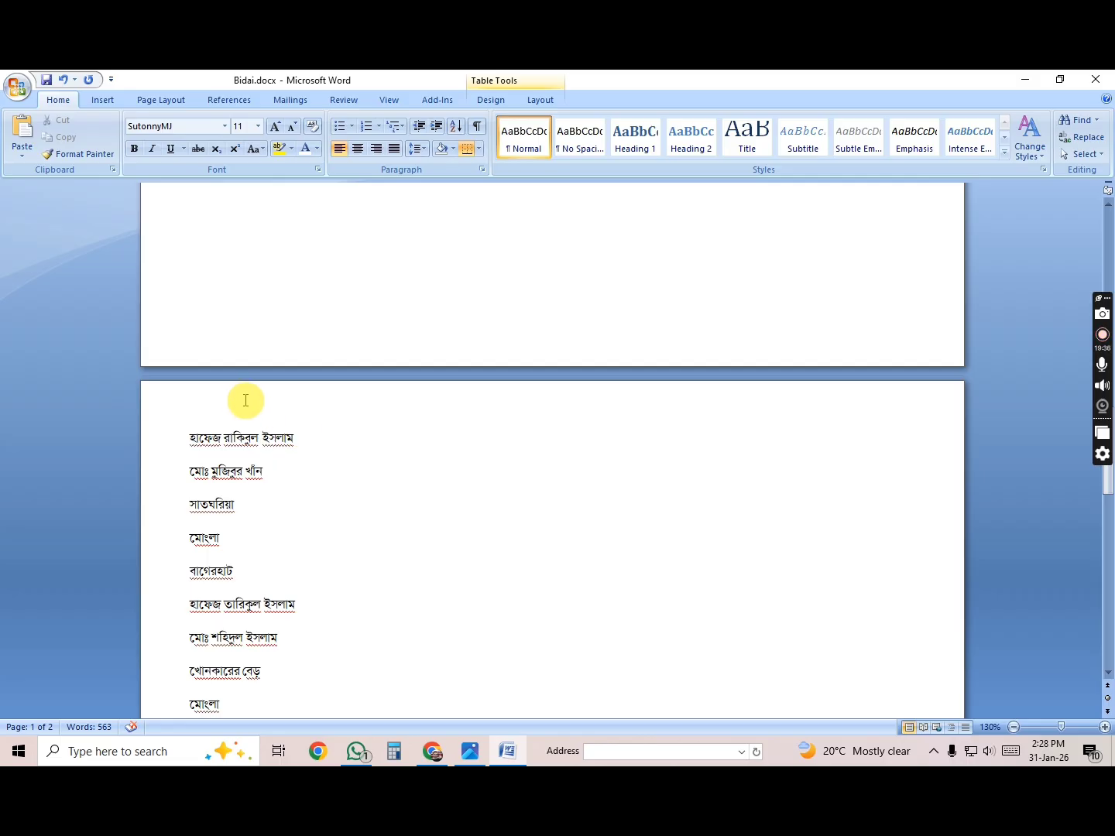
drag(233, 438, 398, 673)
key(Delete)
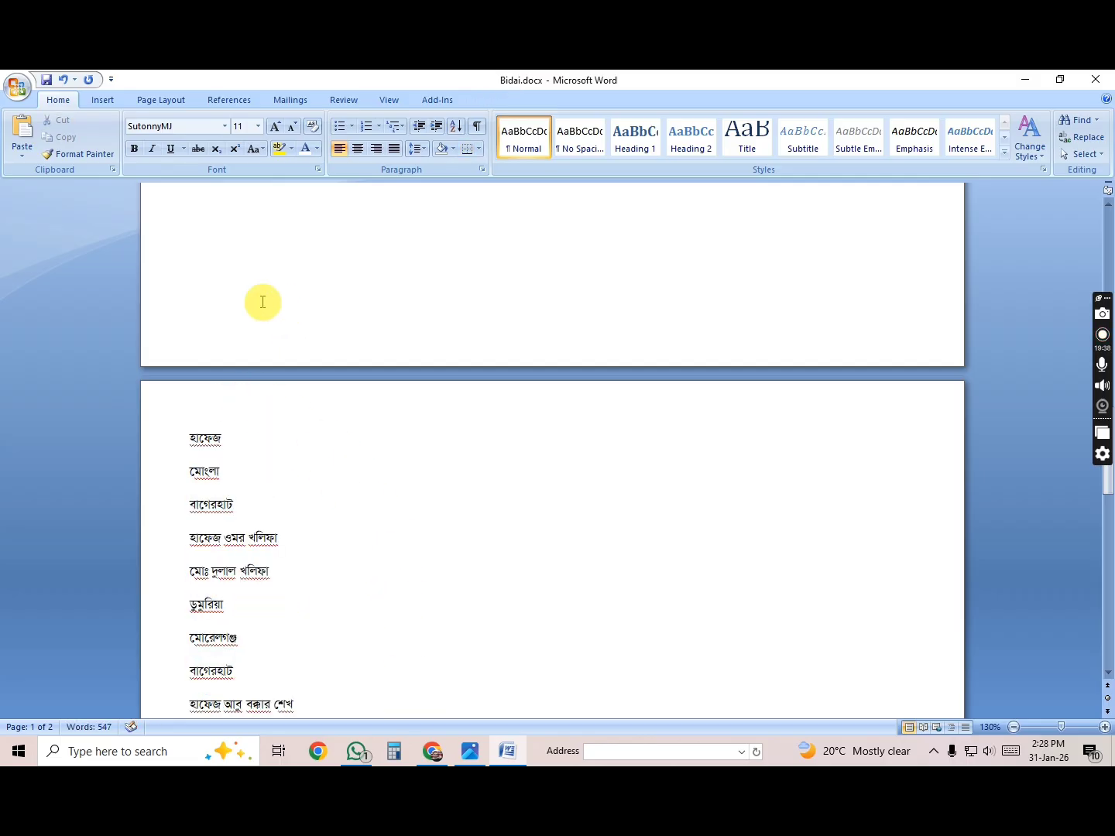
Delete the blank lines and following loose student lines from the end of page one, through the fifth student's name.
click(210, 247)
key(Delete)
key(Delete)
key(Delete)
key(Delete)
key(Delete)
key(Delete)
key(Delete)
key(Delete)
key(Delete)
key(Delete)
key(Delete)
key(Delete)
key(Delete)
key(Delete)
key(Delete)
key(Delete)
key(Delete)
key(Delete)
key(Delete)
key(Delete)
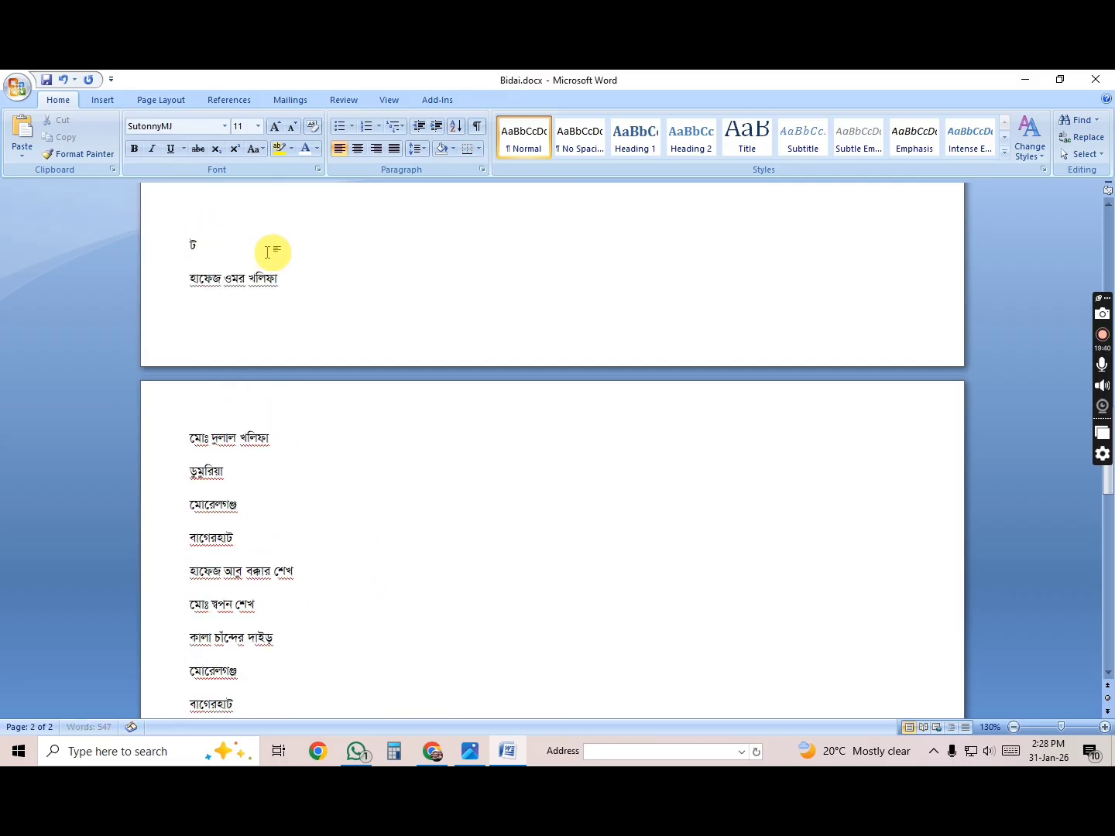
key(Delete)
key(Delete)
key(Delete)
key(Delete)
key(Delete)
key(Delete)
key(Delete)
key(Delete)
key(Delete)
key(Delete)
key(Delete)
key(Delete)
key(Delete)
key(Delete)
key(Delete)
key(Delete)
key(Delete)
key(Delete)
key(Delete)
key(Delete)
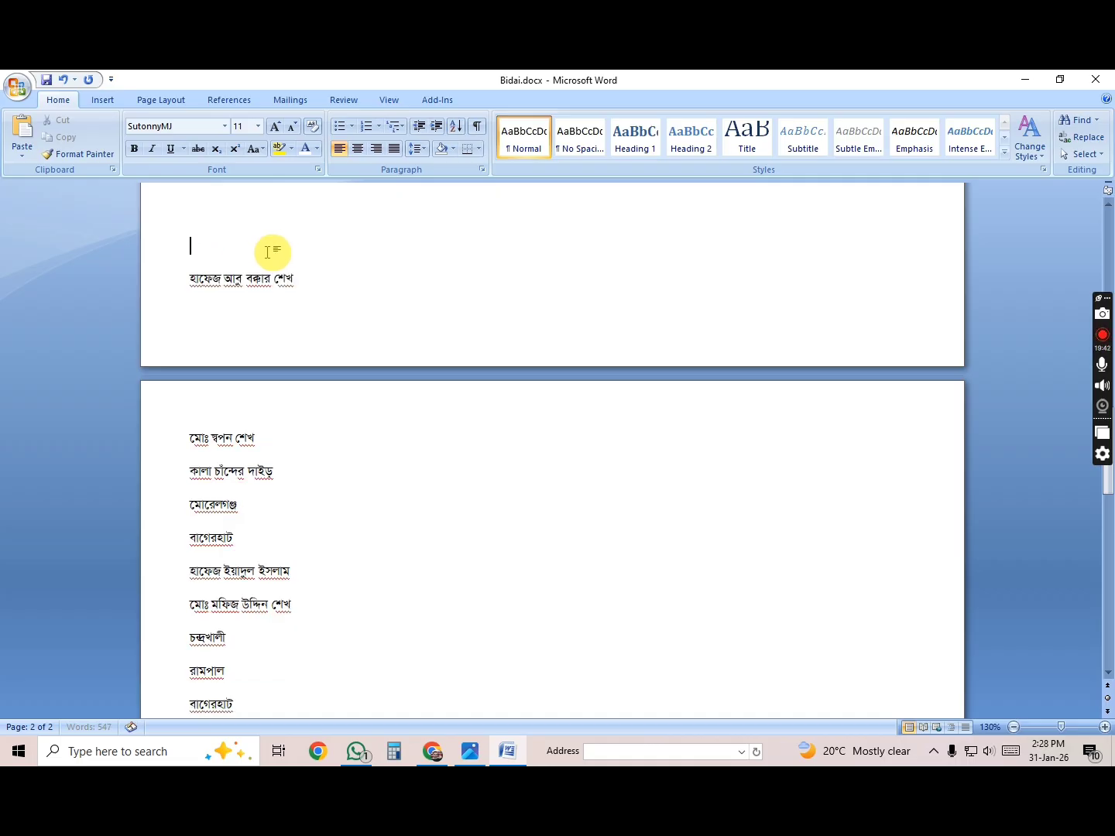
key(Delete)
key(Delete)
key(Delete)
key(Delete)
key(Delete)
key(Delete)
key(Delete)
key(Delete)
key(Delete)
key(Delete)
key(Delete)
key(Delete)
key(Delete)
key(Delete)
key(Delete)
key(Delete)
key(Delete)
key(Delete)
key(Delete)
key(Delete)
Delete all the remaining loose student lines below the table and save the document.
key(shift+Down)
key(shift+Down)
key(shift+Down)
key(shift+Down)
key(shift+Down)
key(shift+Down)
key(shift+Down)
key(shift+Down)
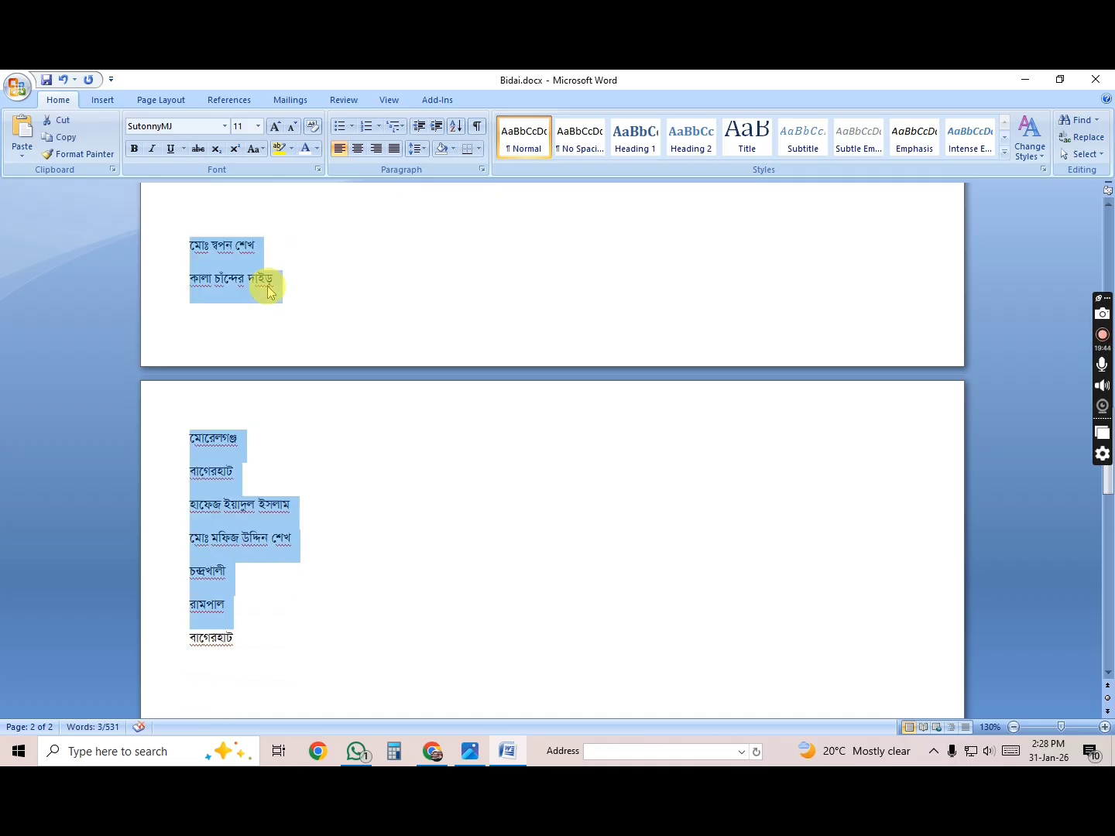
key(shift+Down)
key(Delete)
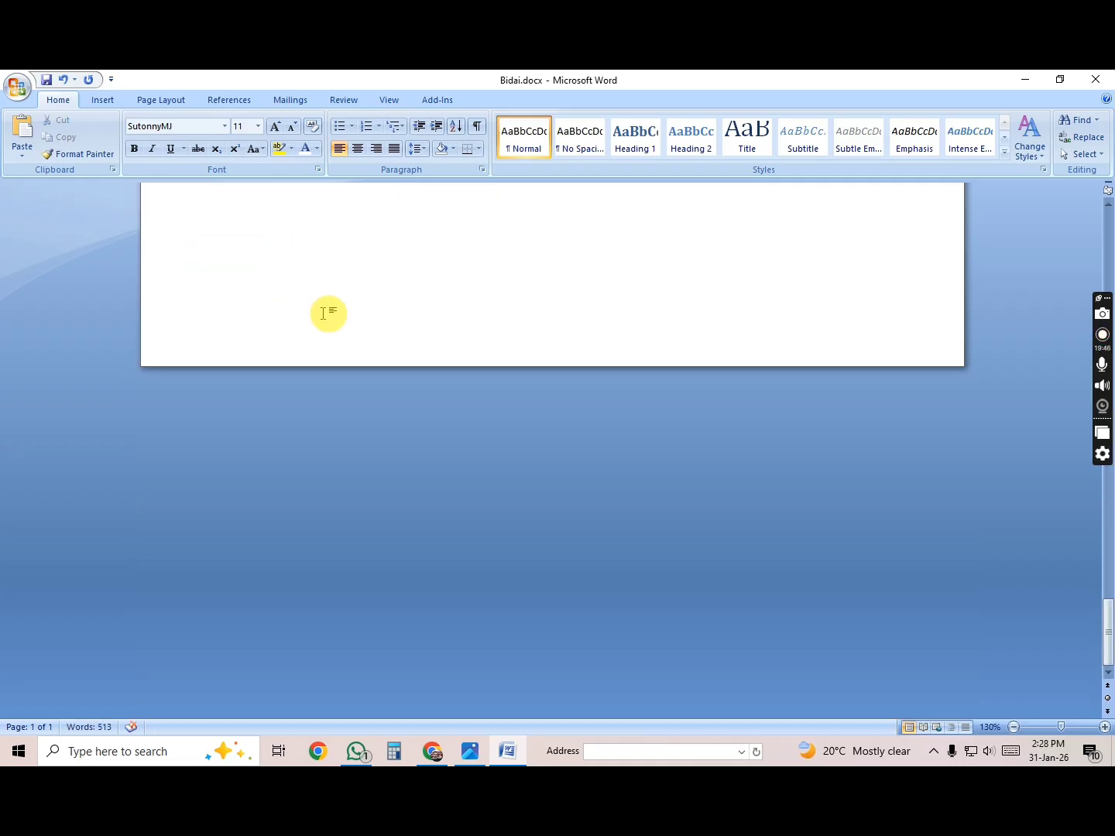
scroll(327, 313, up, 4)
scroll(323, 313, up, 3)
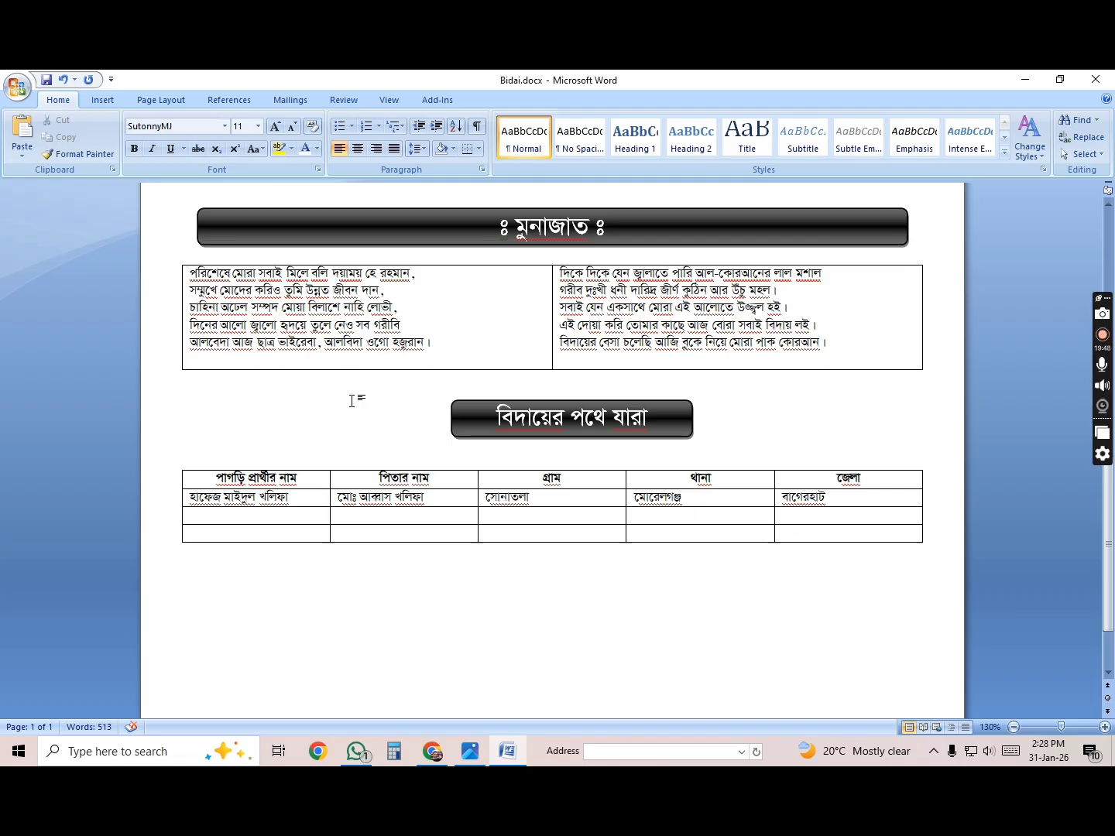
key(ctrl+s)
Copy the first student's table row and paste it directly beneath the original row.
click(146, 505)
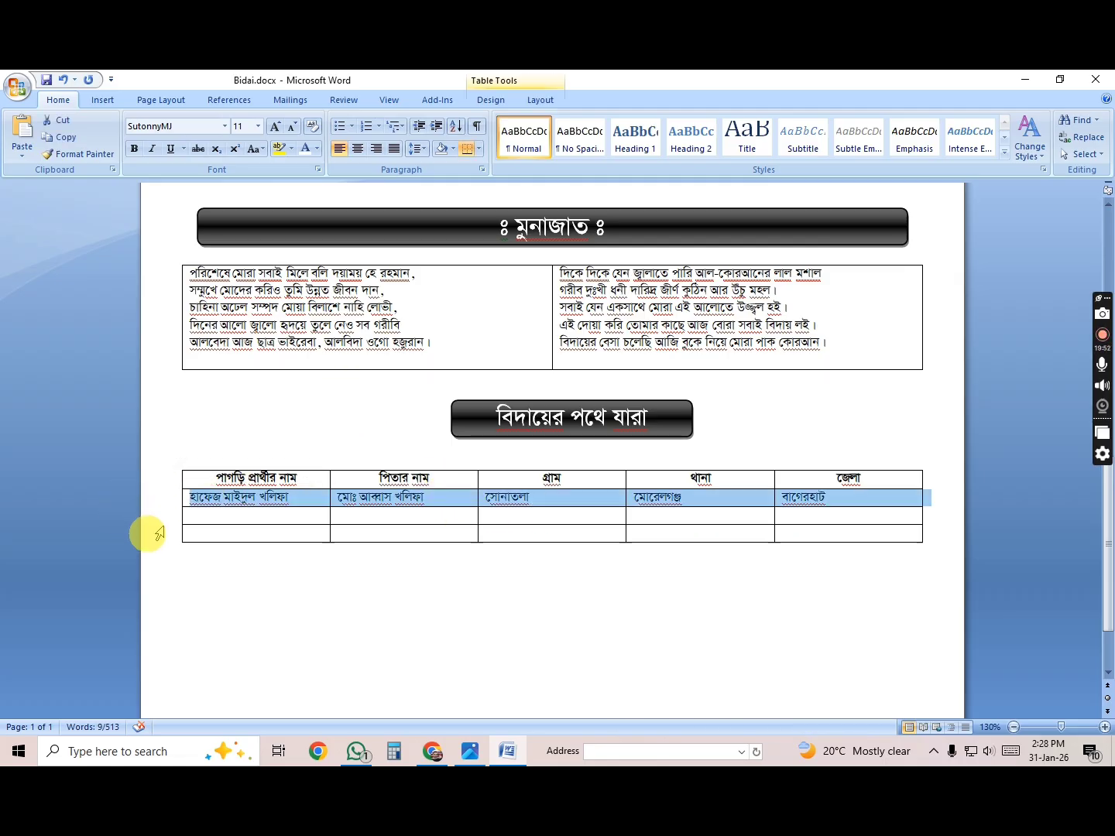
click(156, 533)
click(157, 518)
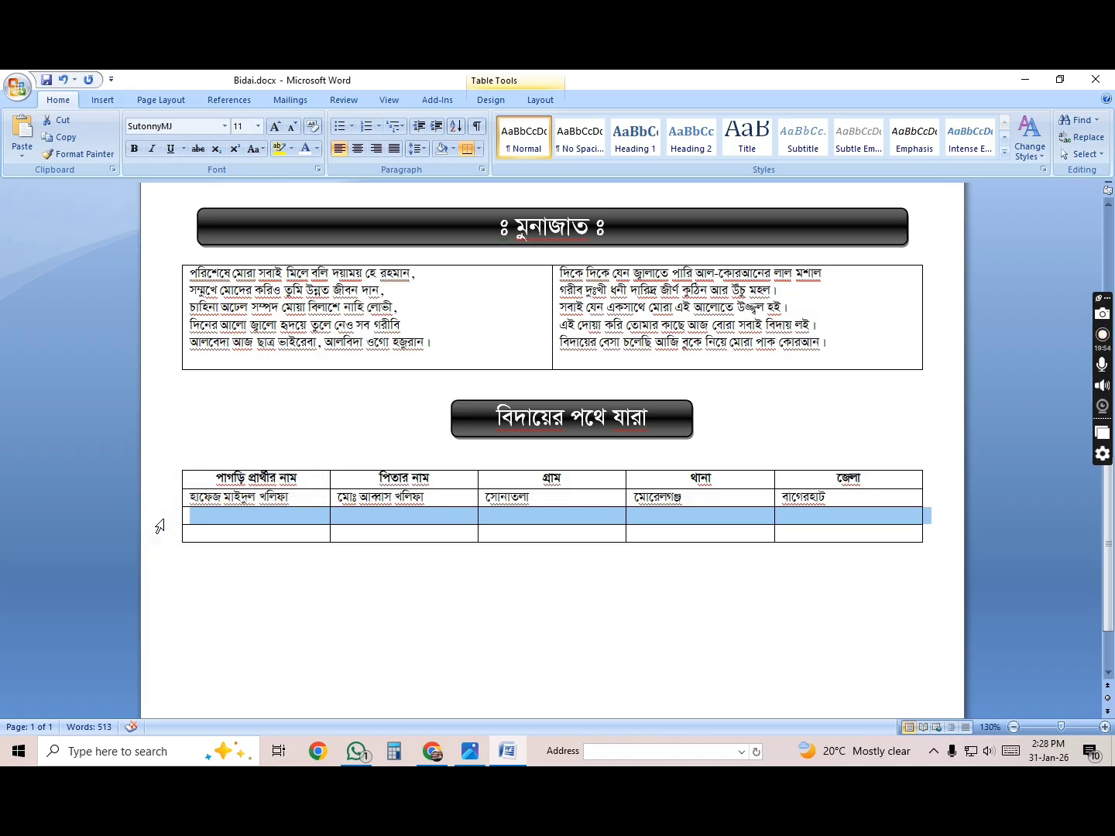
shift+click(159, 525)
key(ctrl+v)
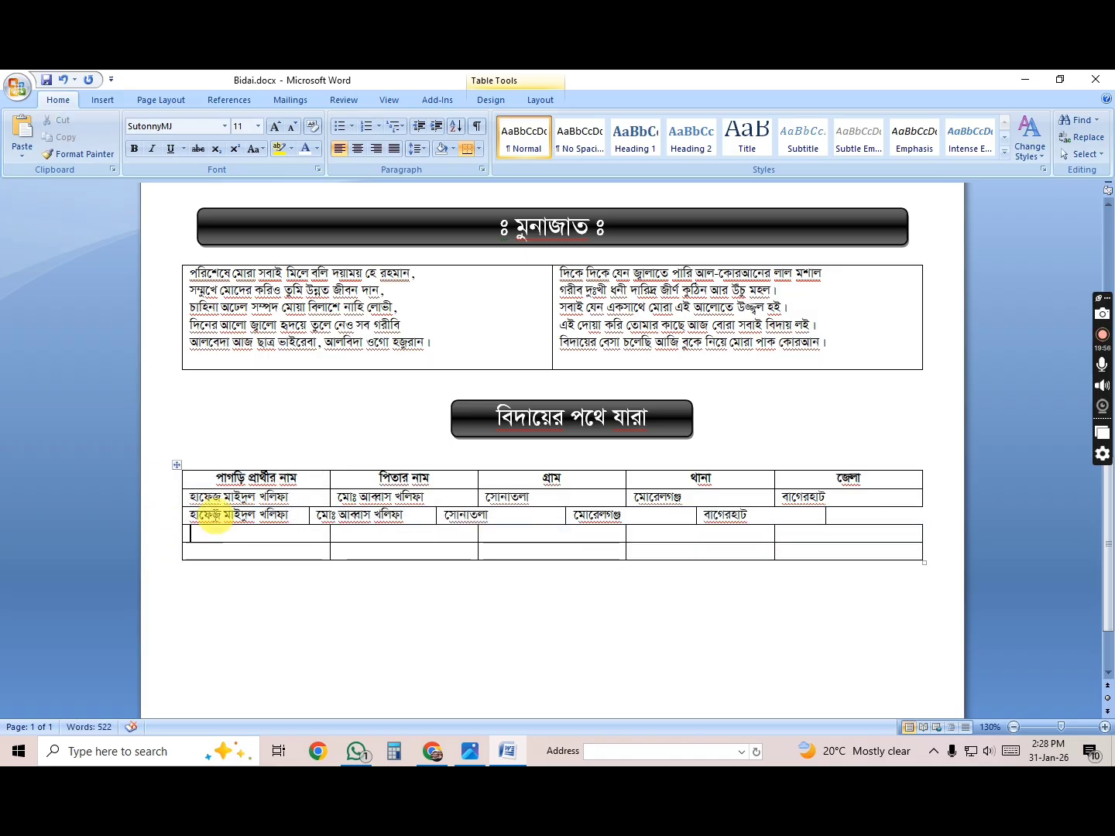
Undo the duplicated student row and try pasting the copied row over the empty table row below the first student.
key(ctrl+z)
click(159, 498)
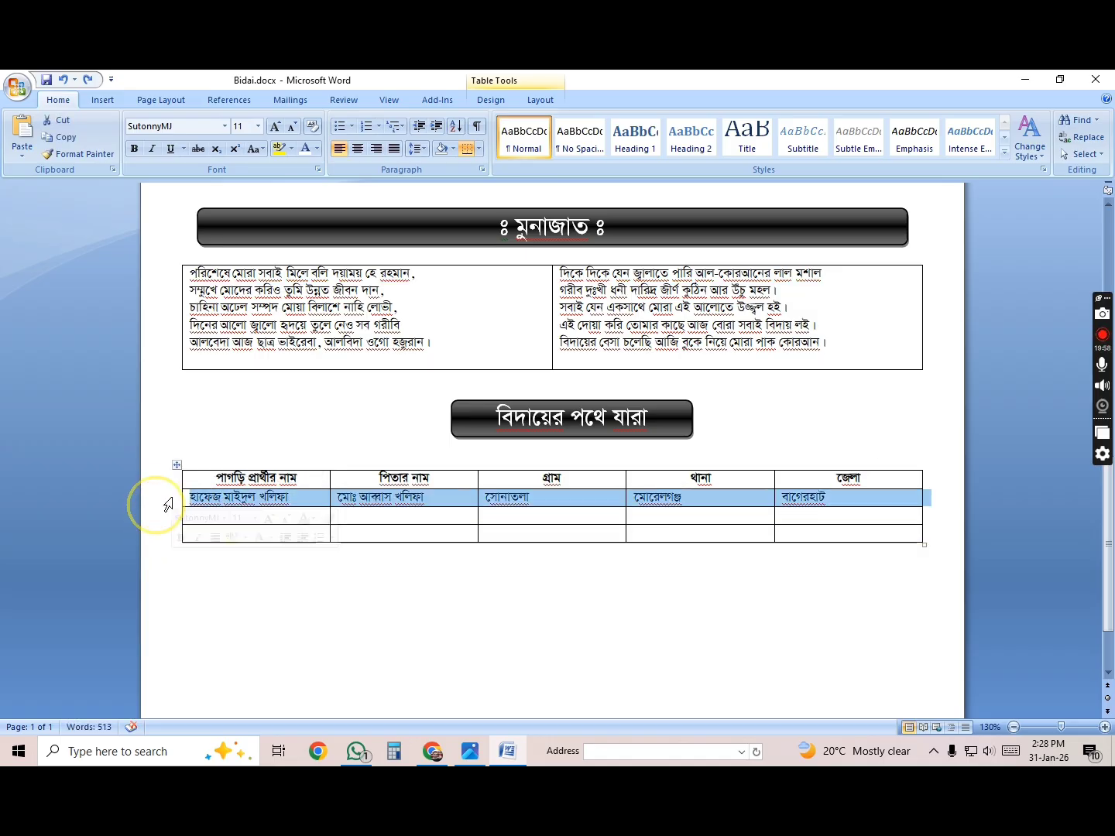
click(160, 517)
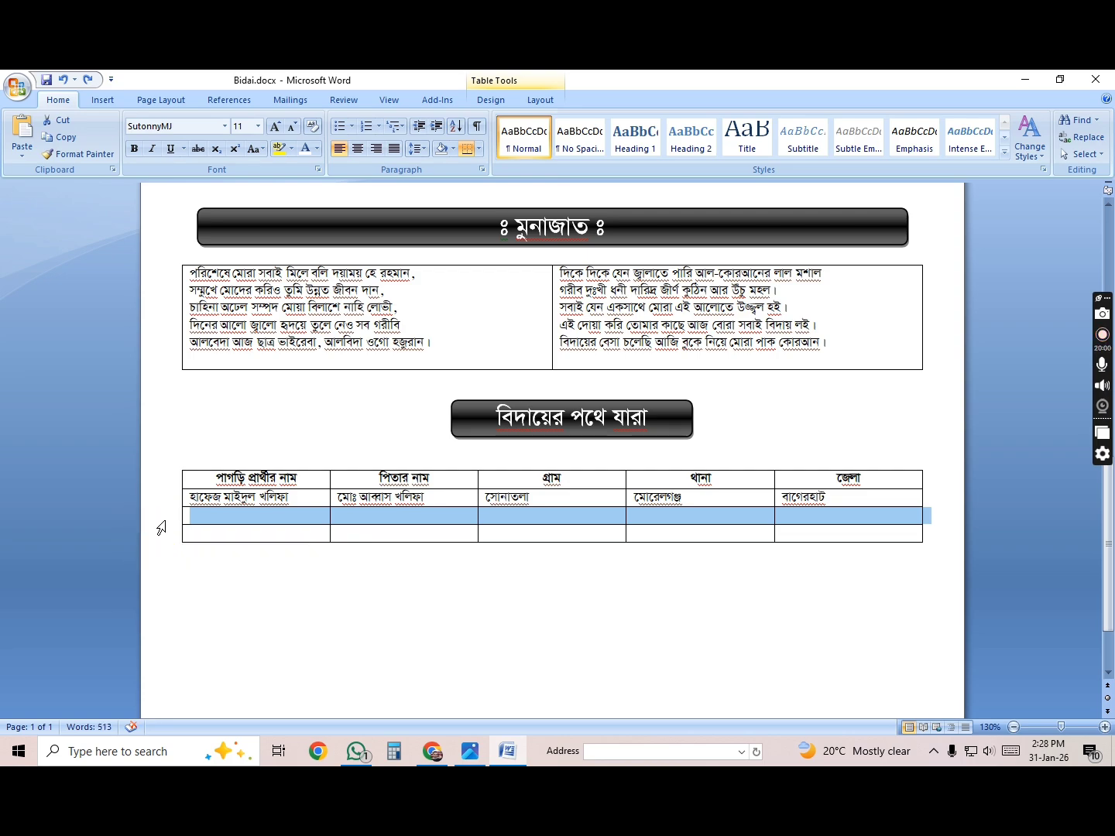
key(ctrl+v)
key(ctrl+z)
Center the text in all five cells of the first student's table row.
click(295, 589)
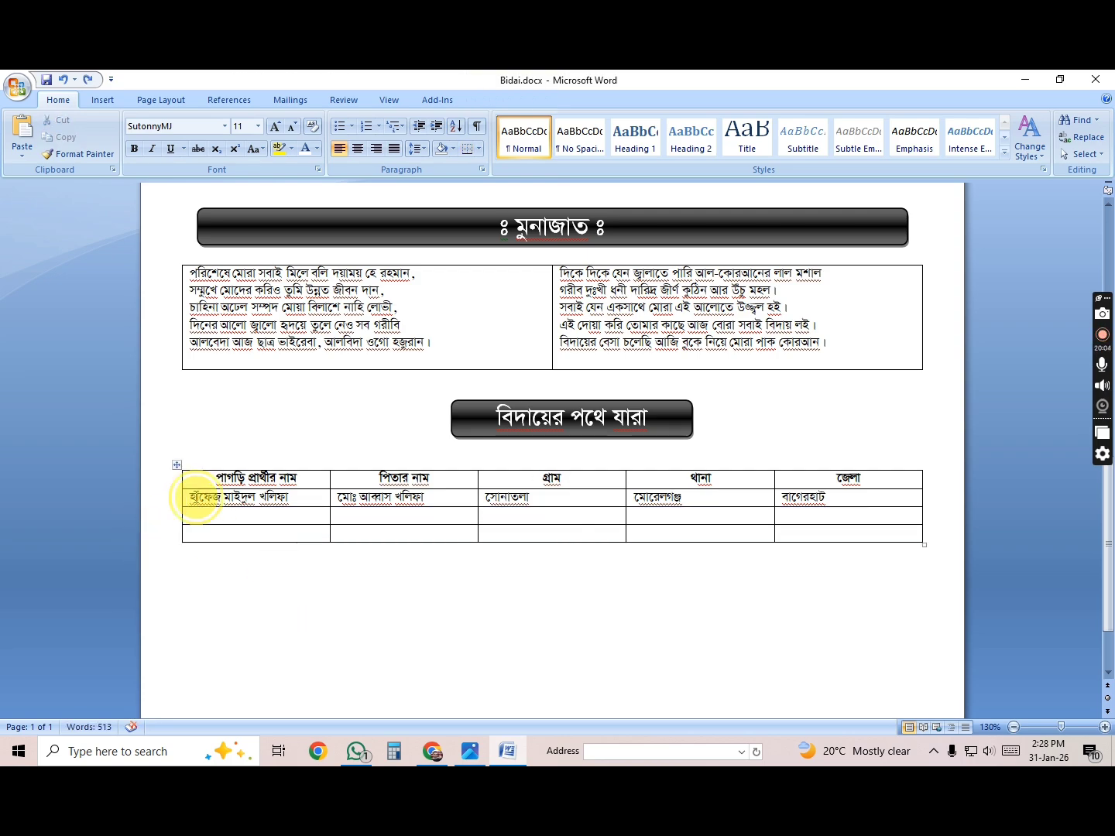
click(197, 498)
click(355, 627)
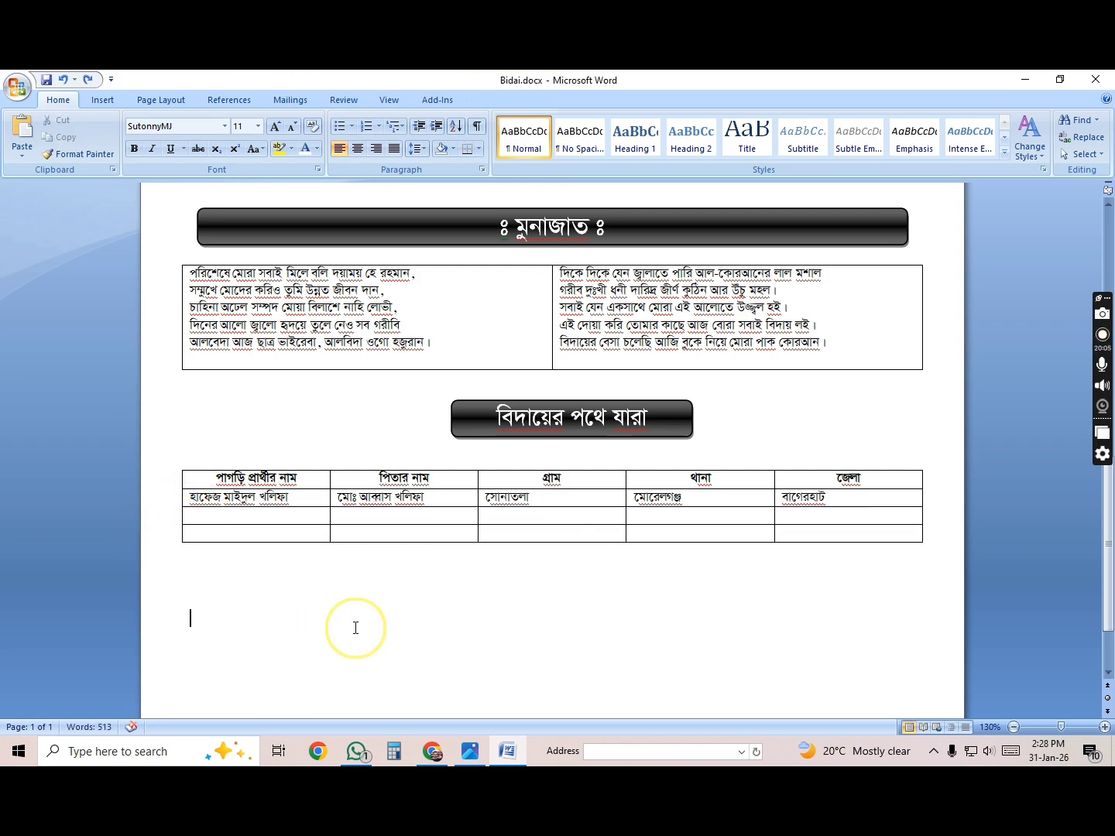
click(143, 503)
key(ctrl+e)
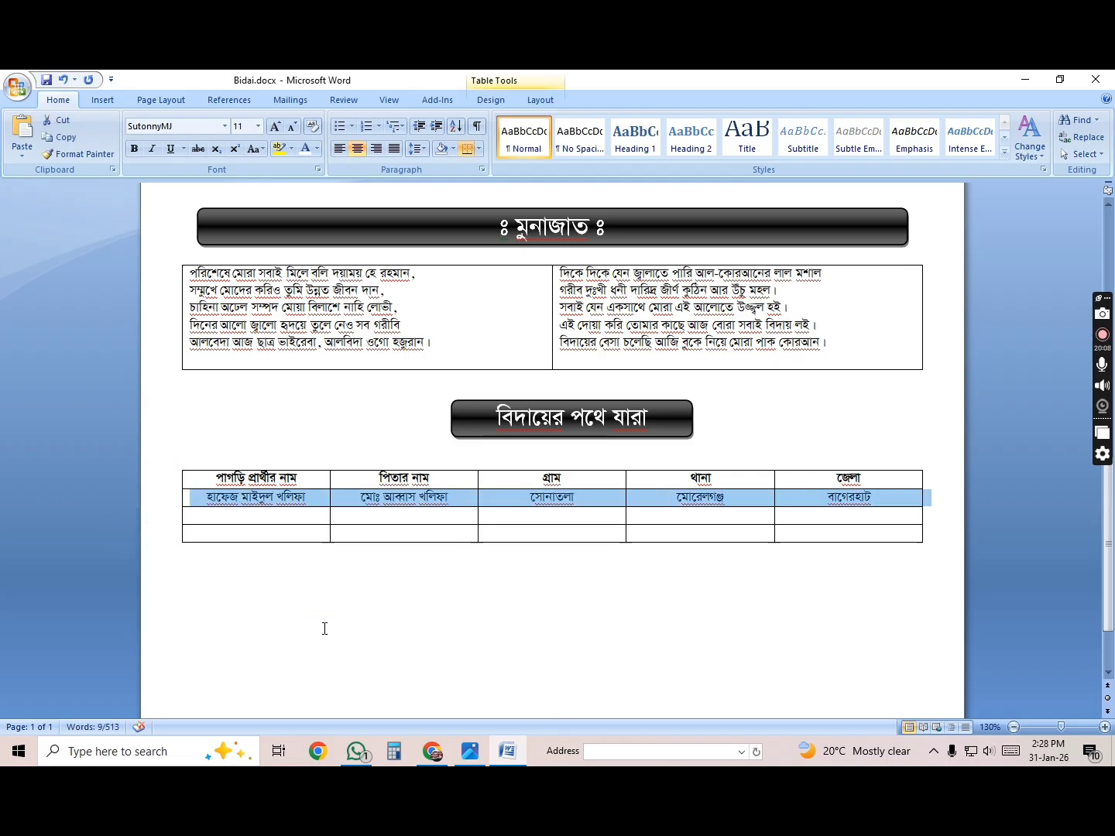
click(308, 565)
click(151, 479)
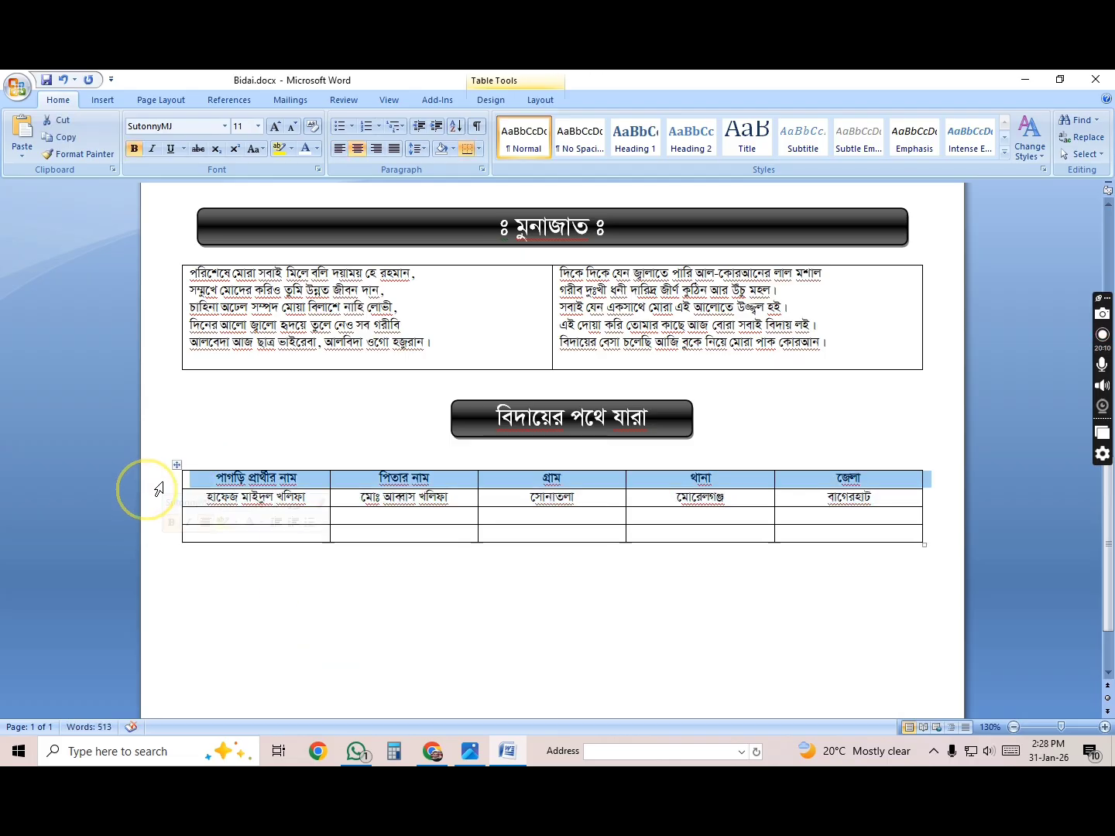
Delete the blank last line in the cells of the poem table beneath the "মুনাজাত" banner.
scroll(370, 453, up, 2)
click(429, 467)
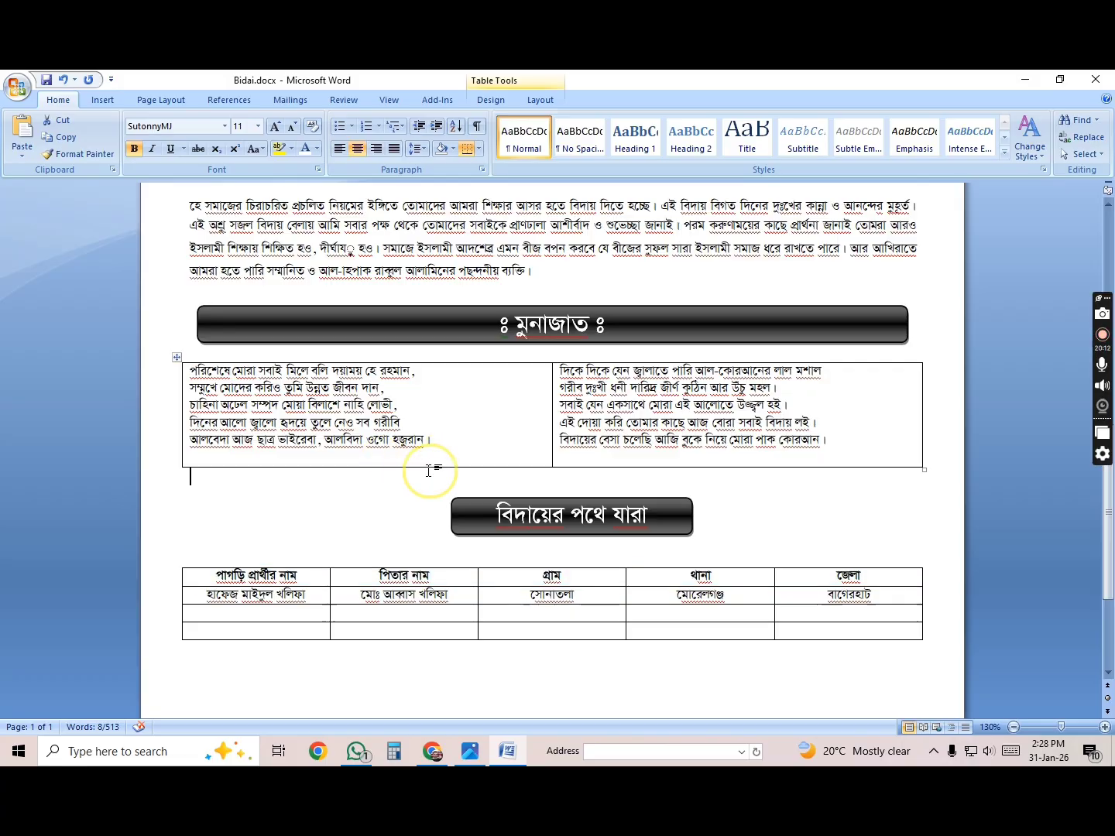
click(430, 457)
click(497, 453)
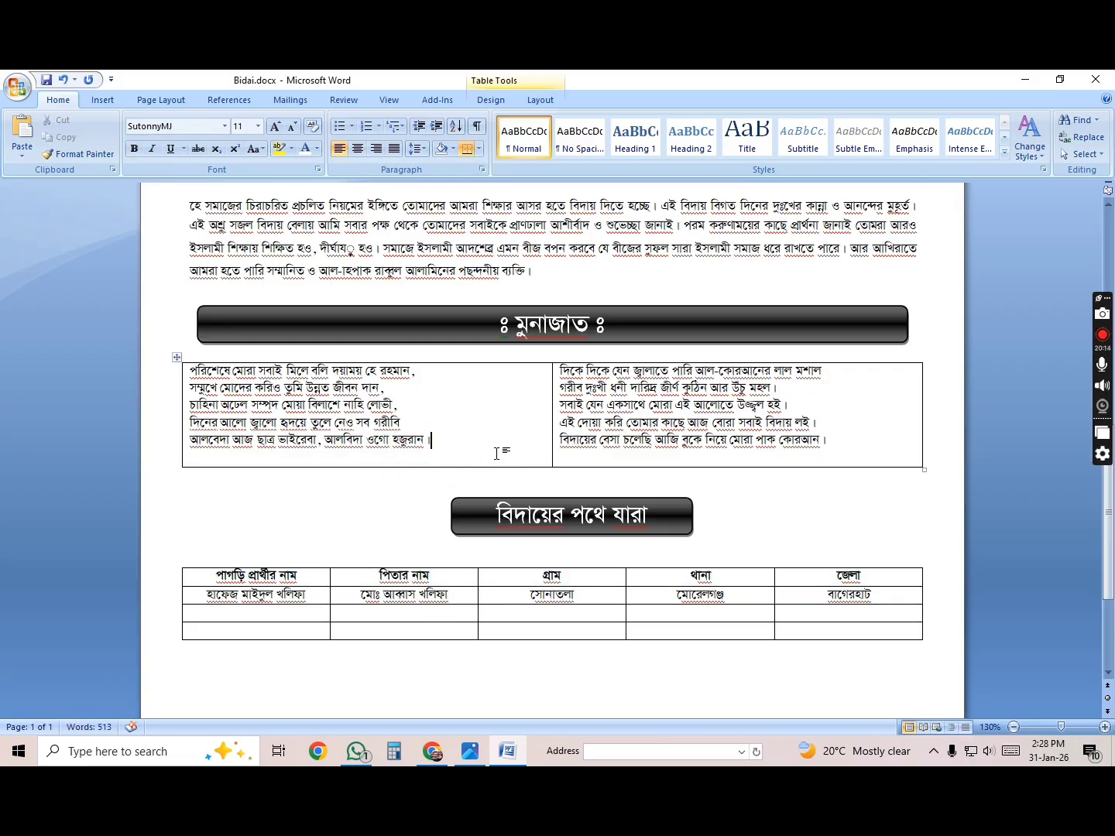
click(579, 451)
key(BackSpace)
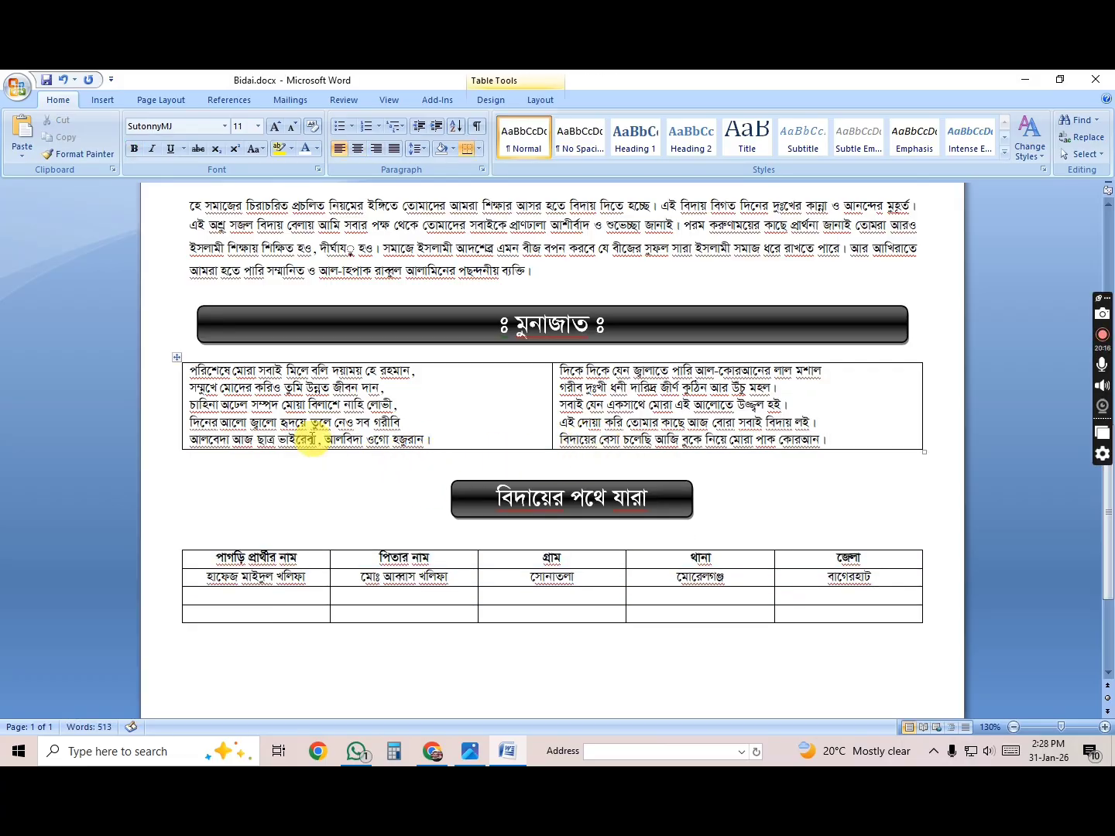
Try 1.5 line spacing on the whole poem table beneath the "মুনাজাত" banner.
click(179, 359)
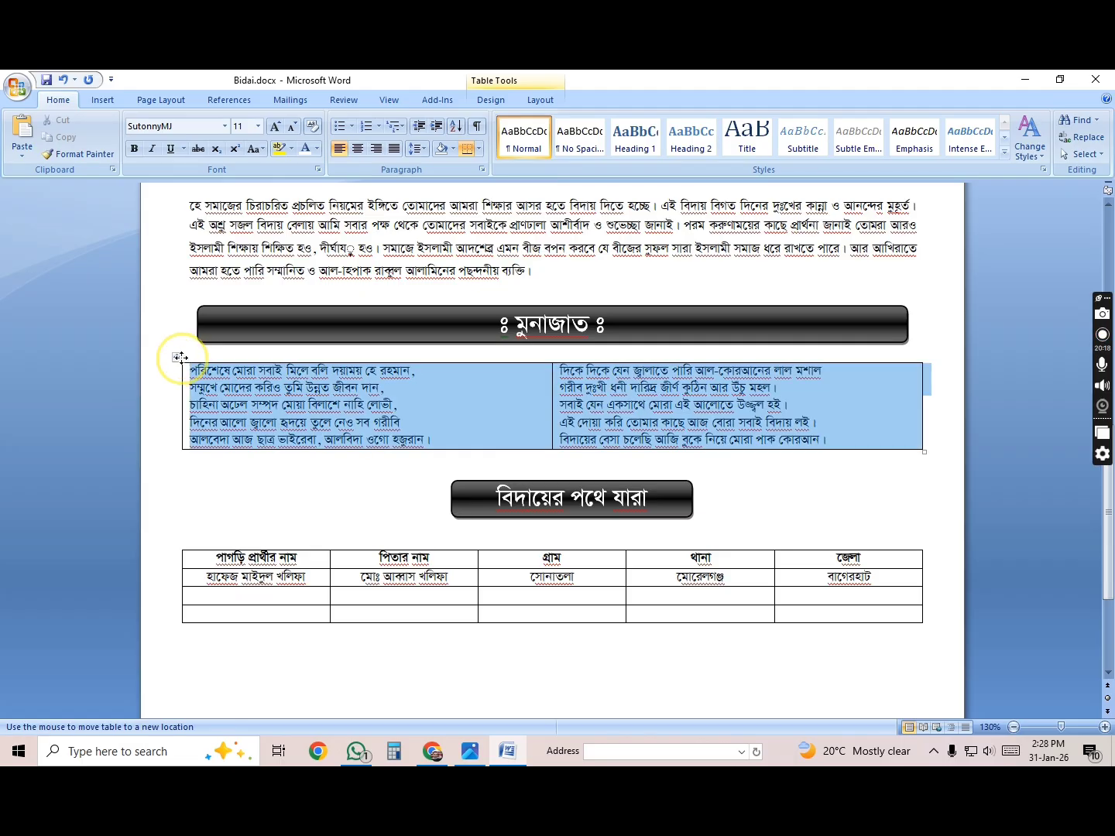
key(ctrl+5)
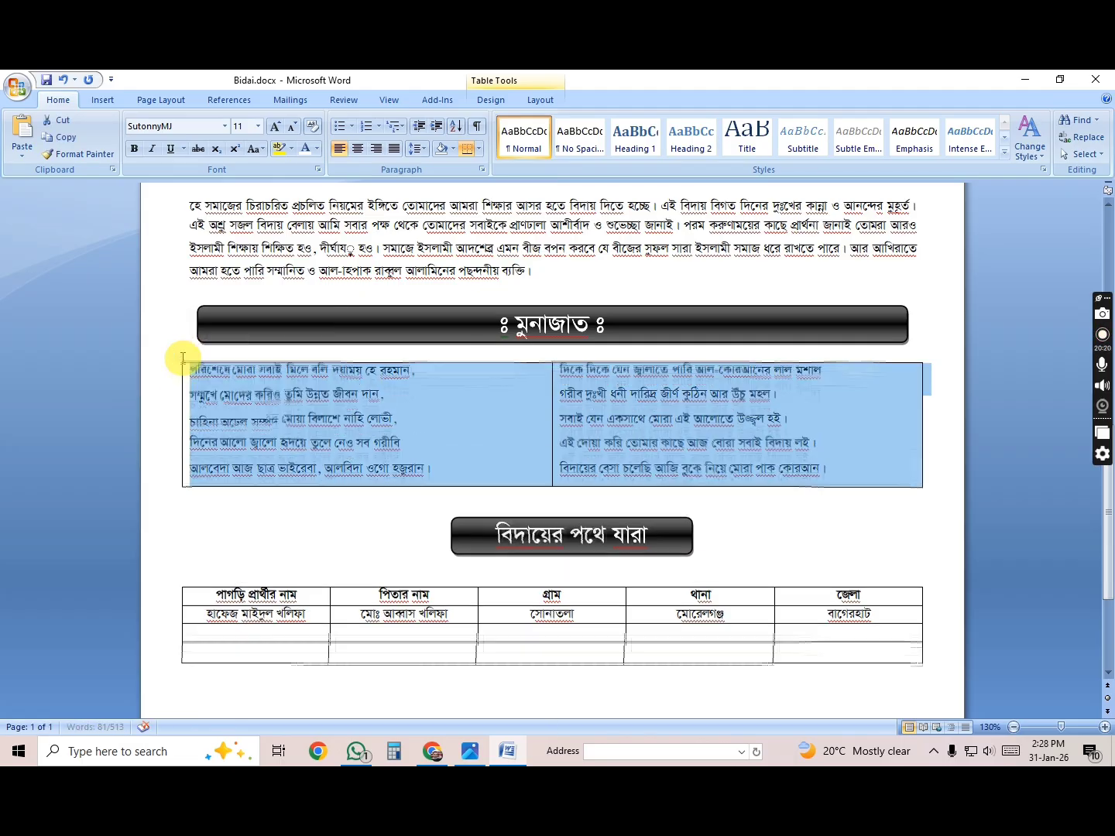
click(316, 555)
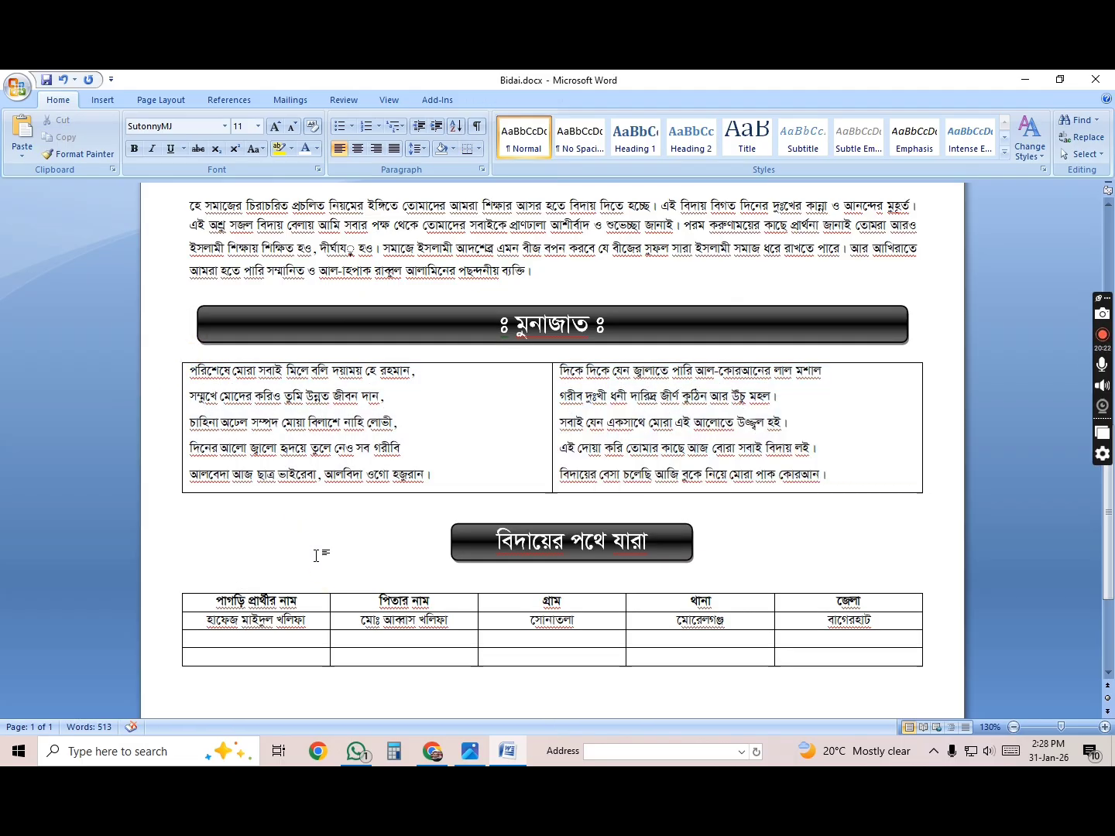
key(ctrl+z)
Enlarge the text of the whole "মুনাজাত" poem table to 14 pt.
key(ctrl+bracketright)
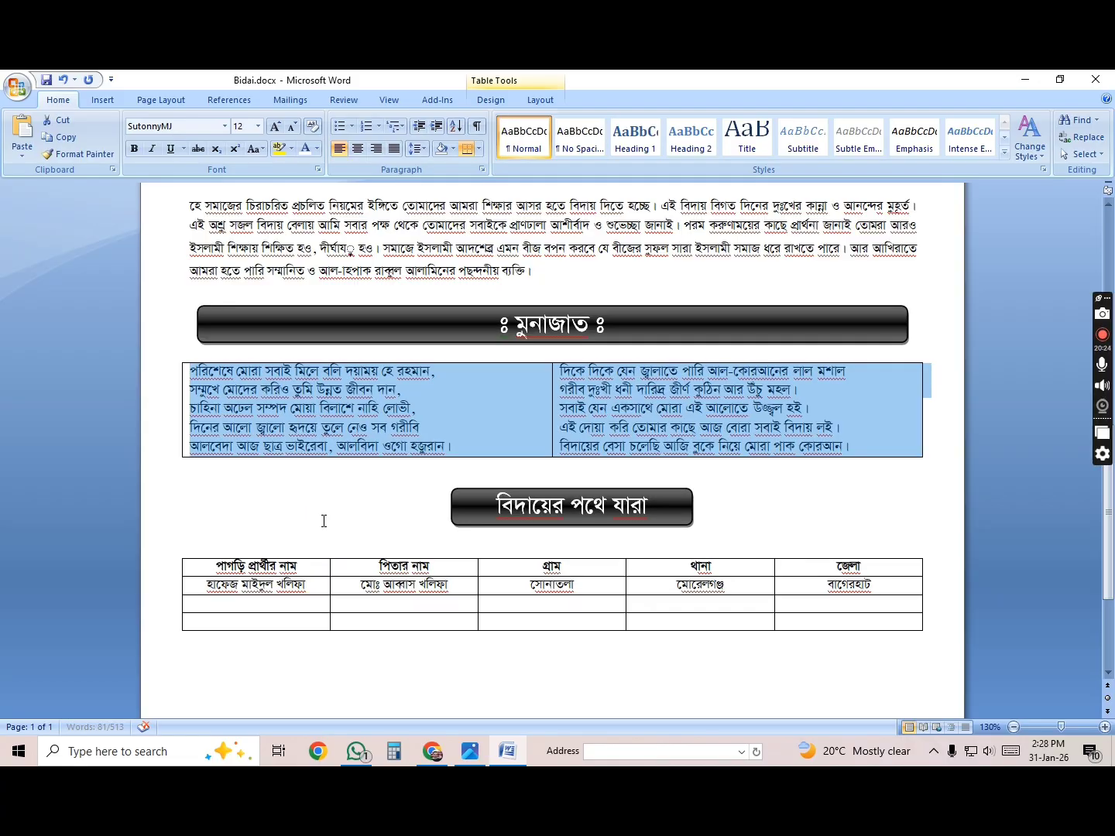
key(ctrl+bracketright)
key(ctrl+bracketright)
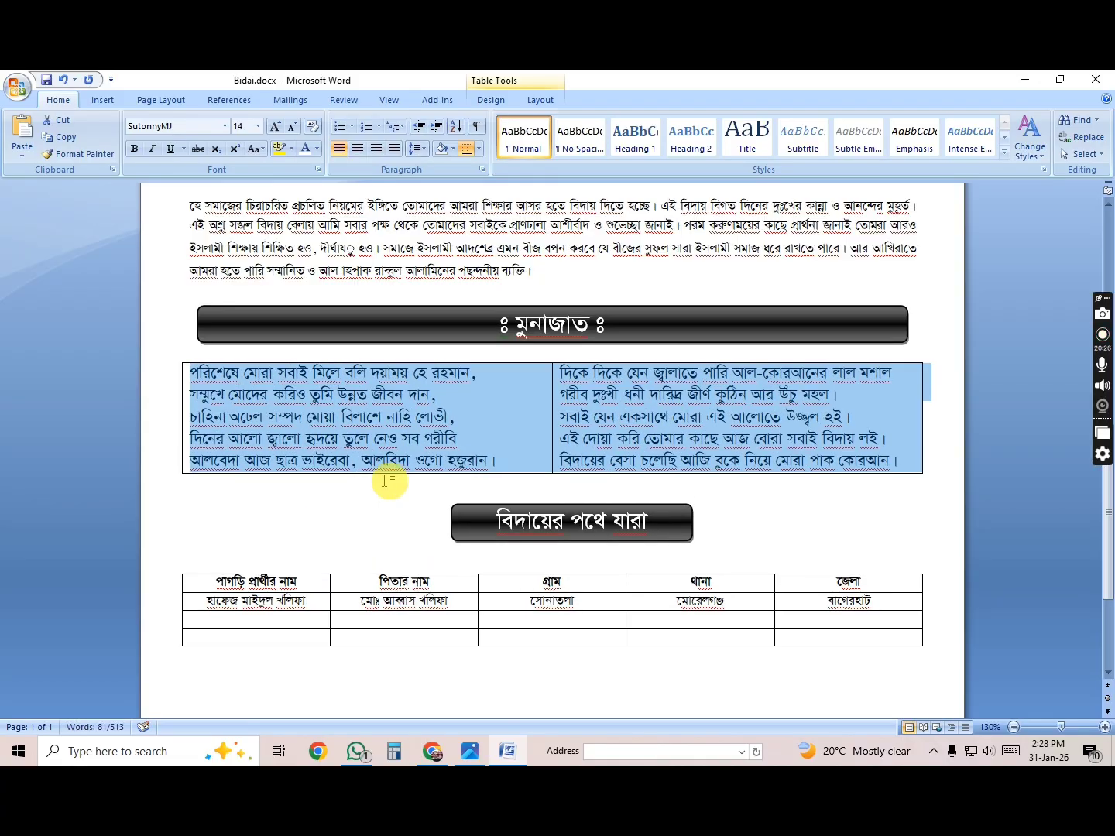
click(365, 523)
Set the body text from the "মোয়াজ্জাজ" salutation through the last paragraph above the "মুনাজাত" banner to 13 pt.
scroll(360, 517, up, 3)
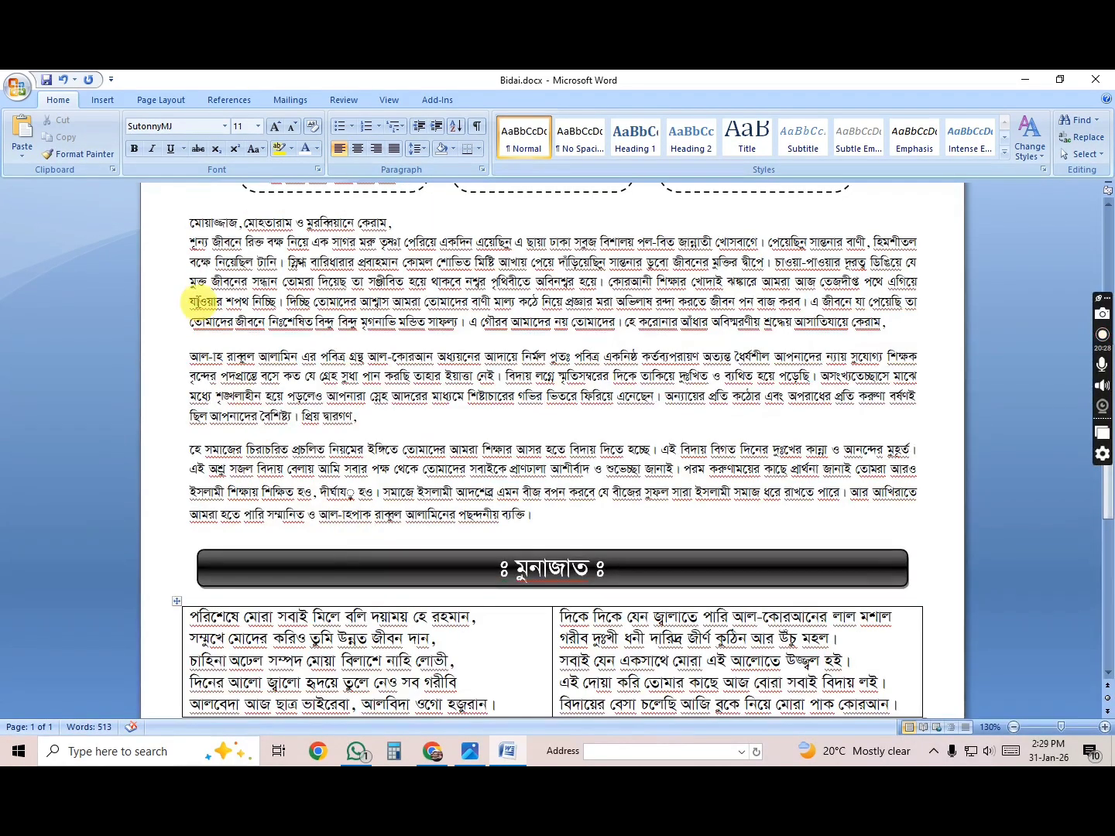
drag(185, 219, 557, 510)
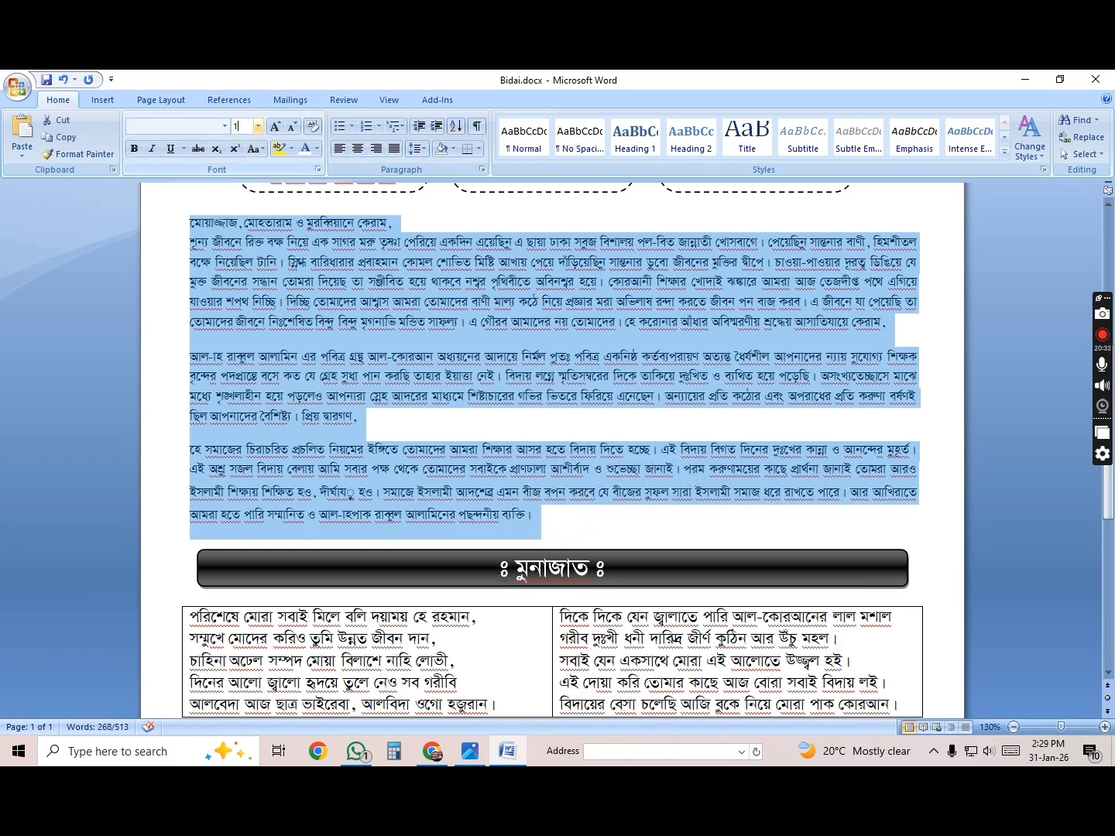
text(13)
key(Return)
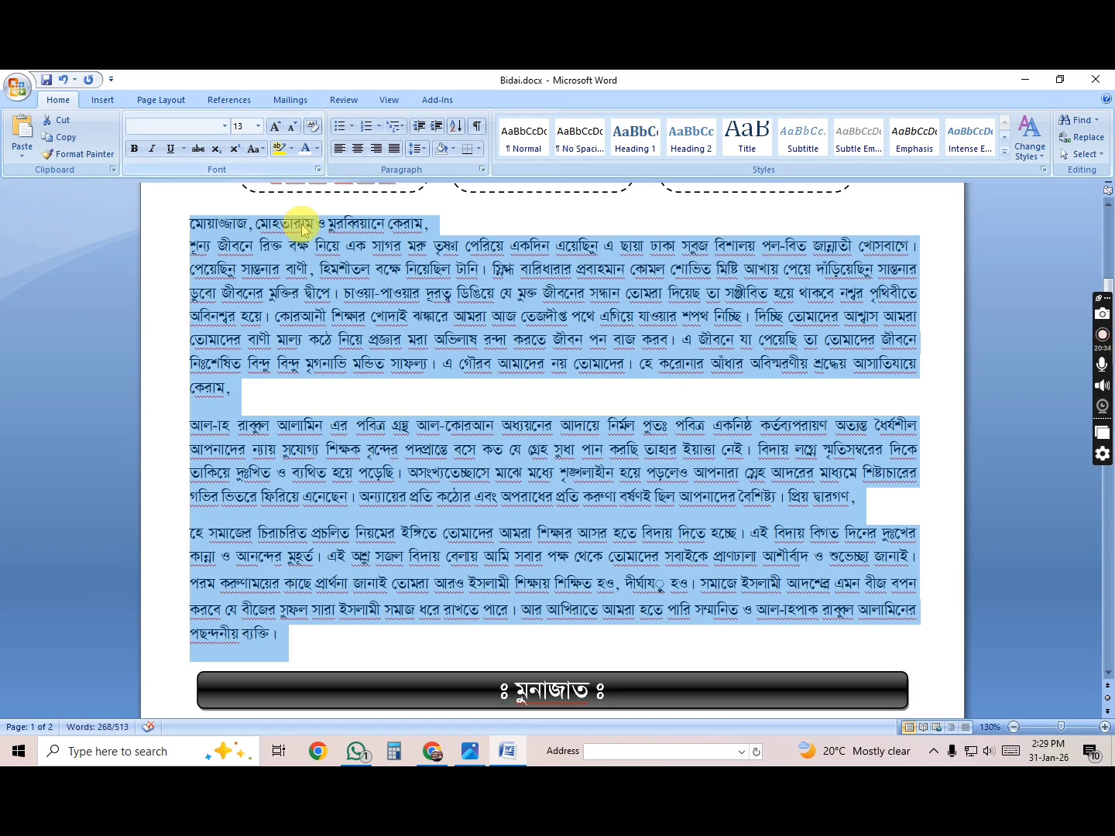
click(341, 397)
Remove the blank second page by deleting the extra empty line below the student table, and save the document.
scroll(342, 401, down, 10)
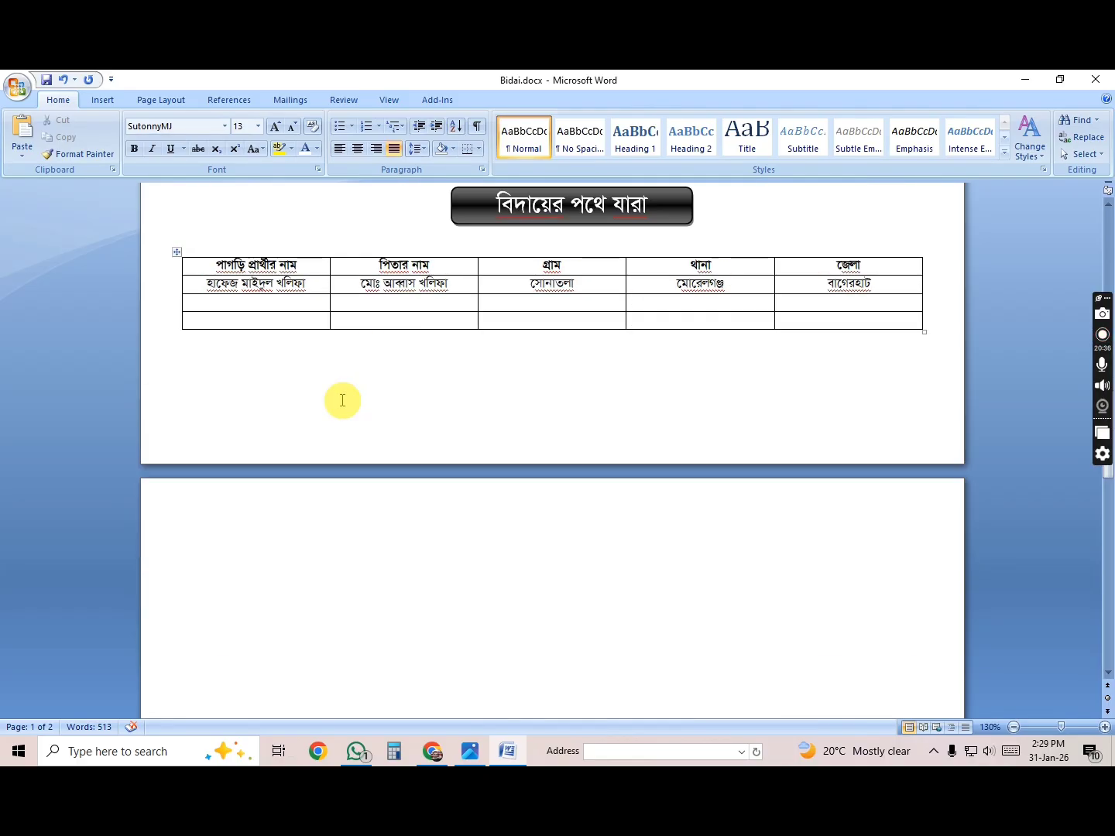
click(382, 443)
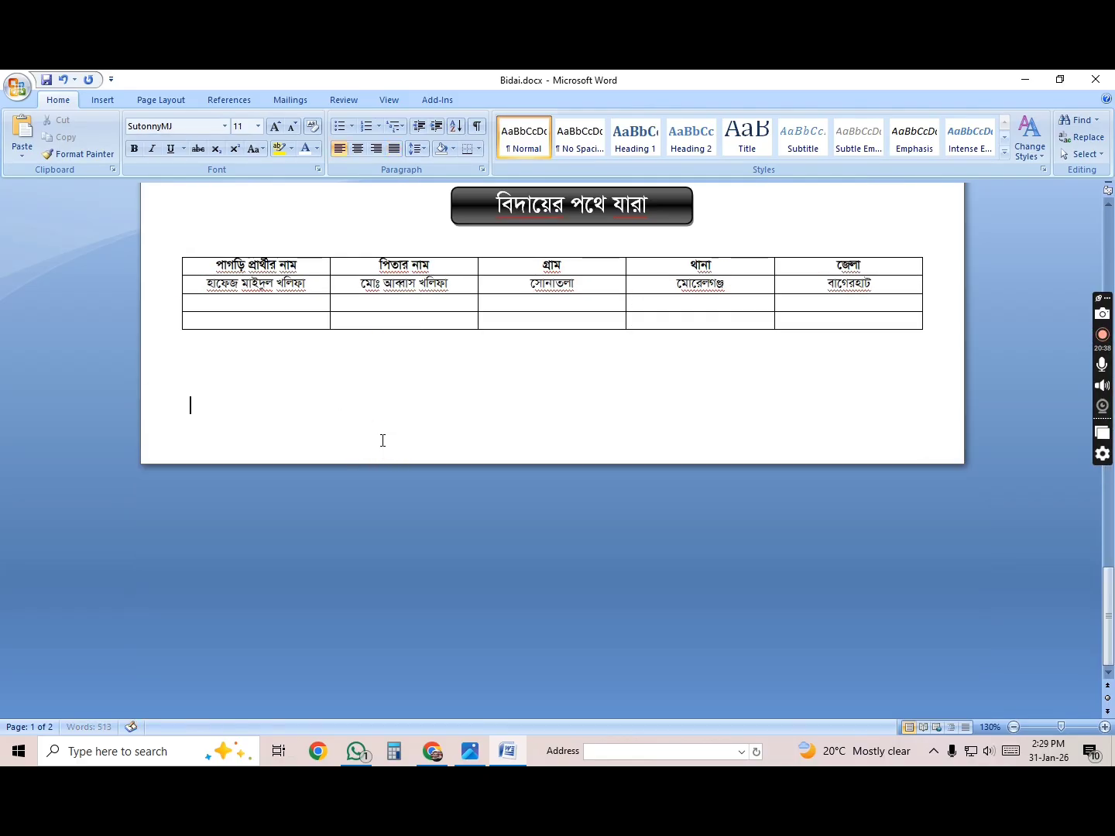
key(ctrl+s)
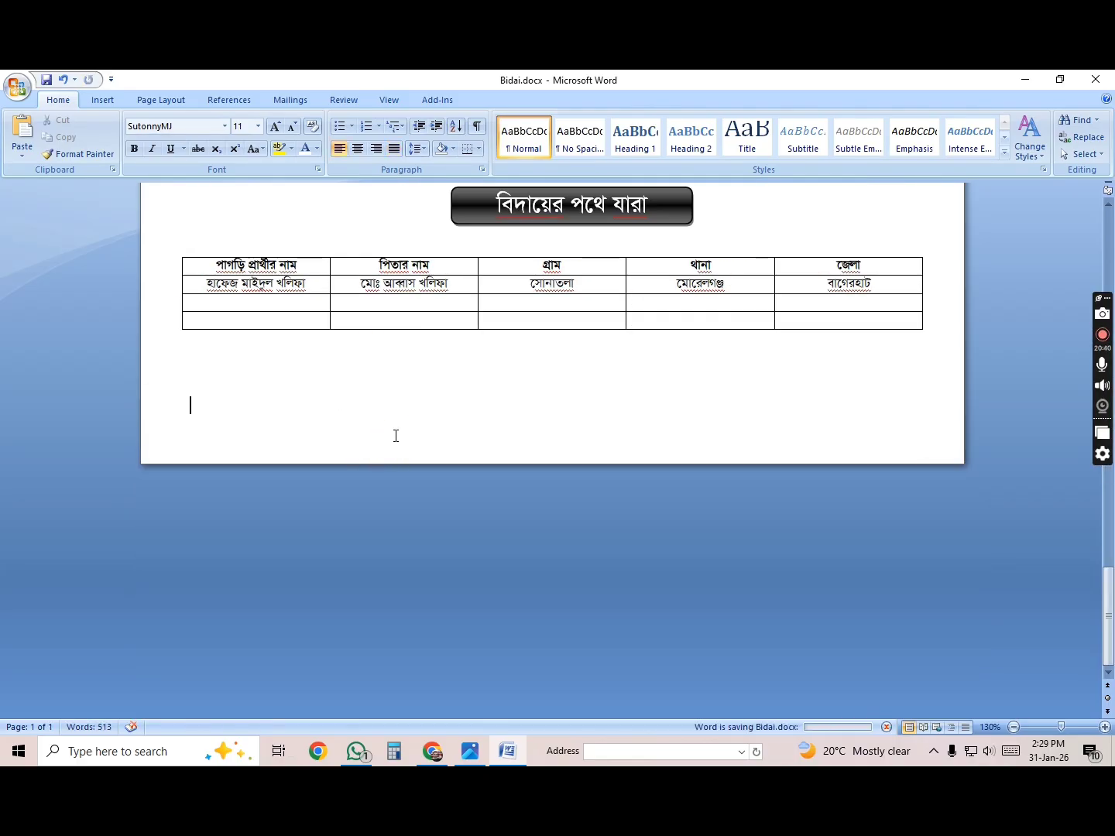
Set the centered introductory paragraph beneath the green banner to 12 pt.
scroll(524, 433, up, 15)
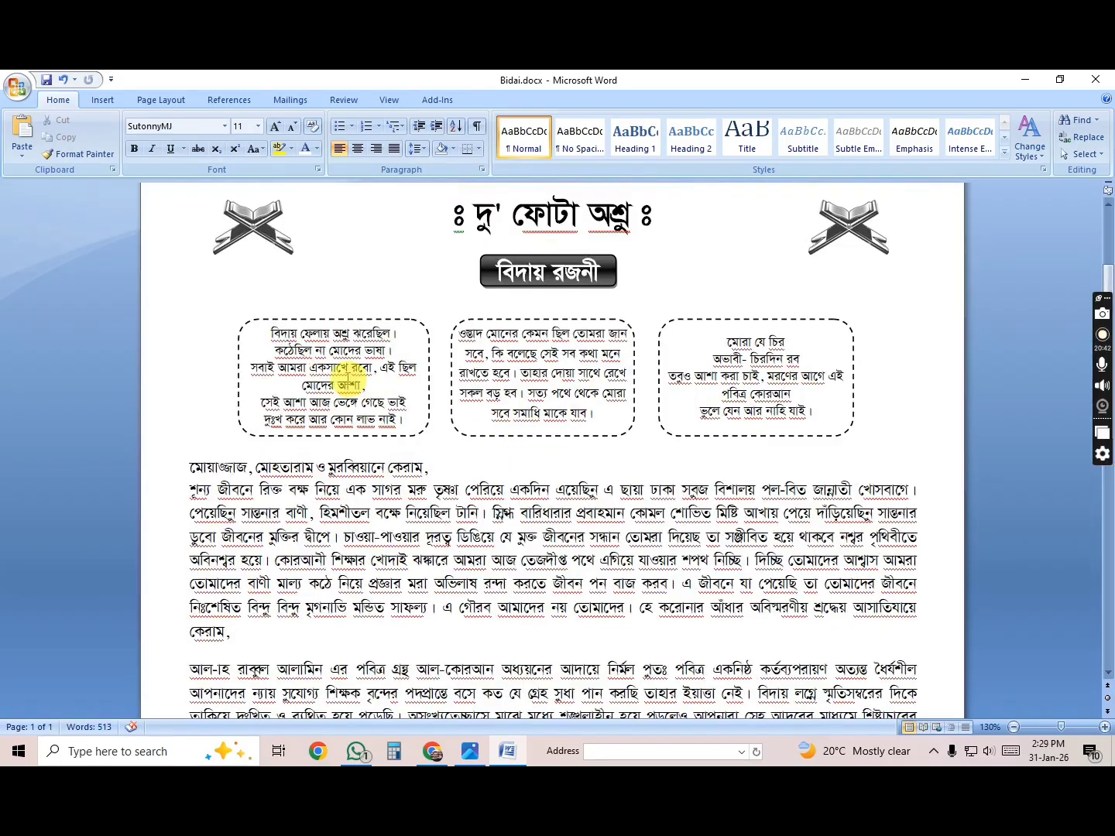
click(242, 341)
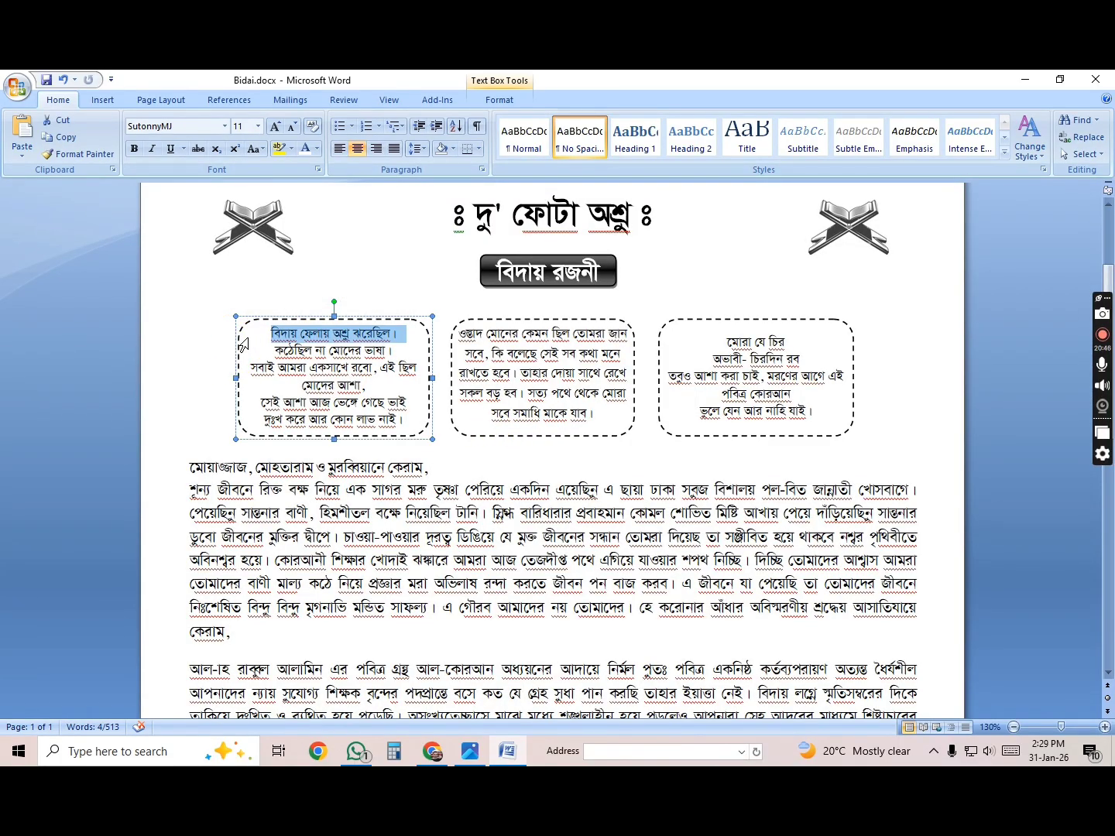
scroll(302, 370, up, 4)
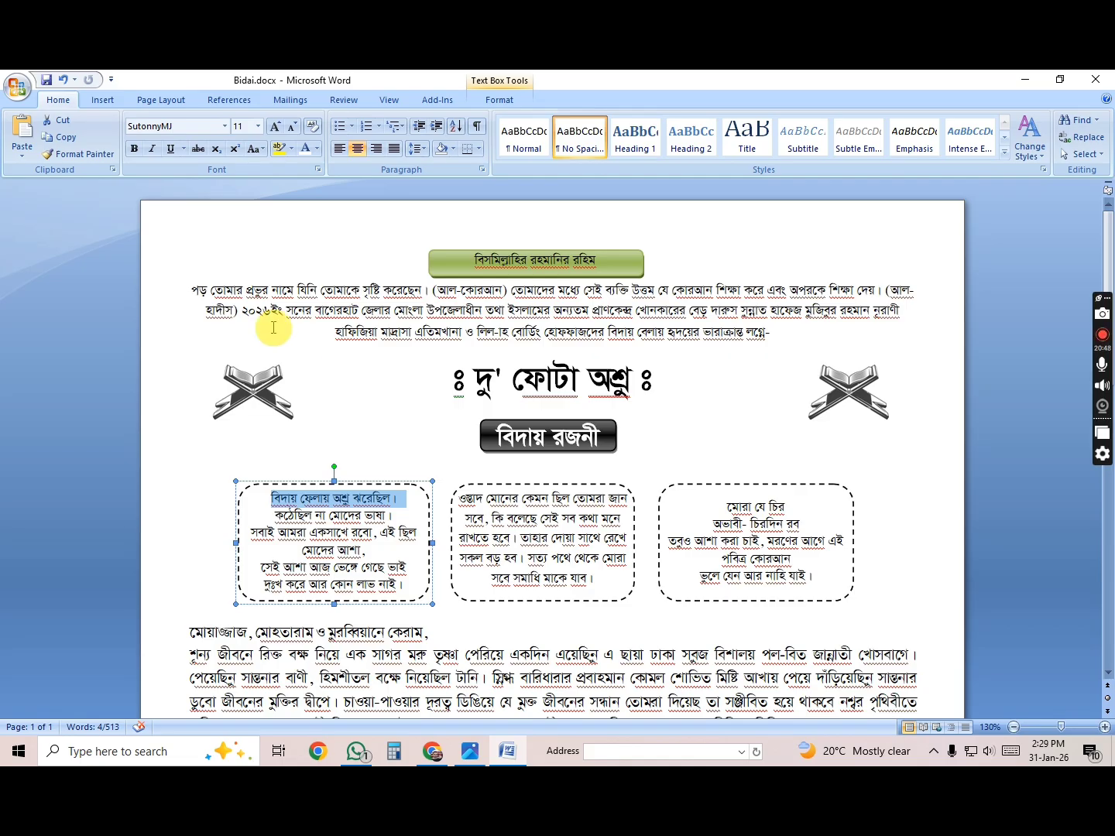
drag(149, 291, 143, 337)
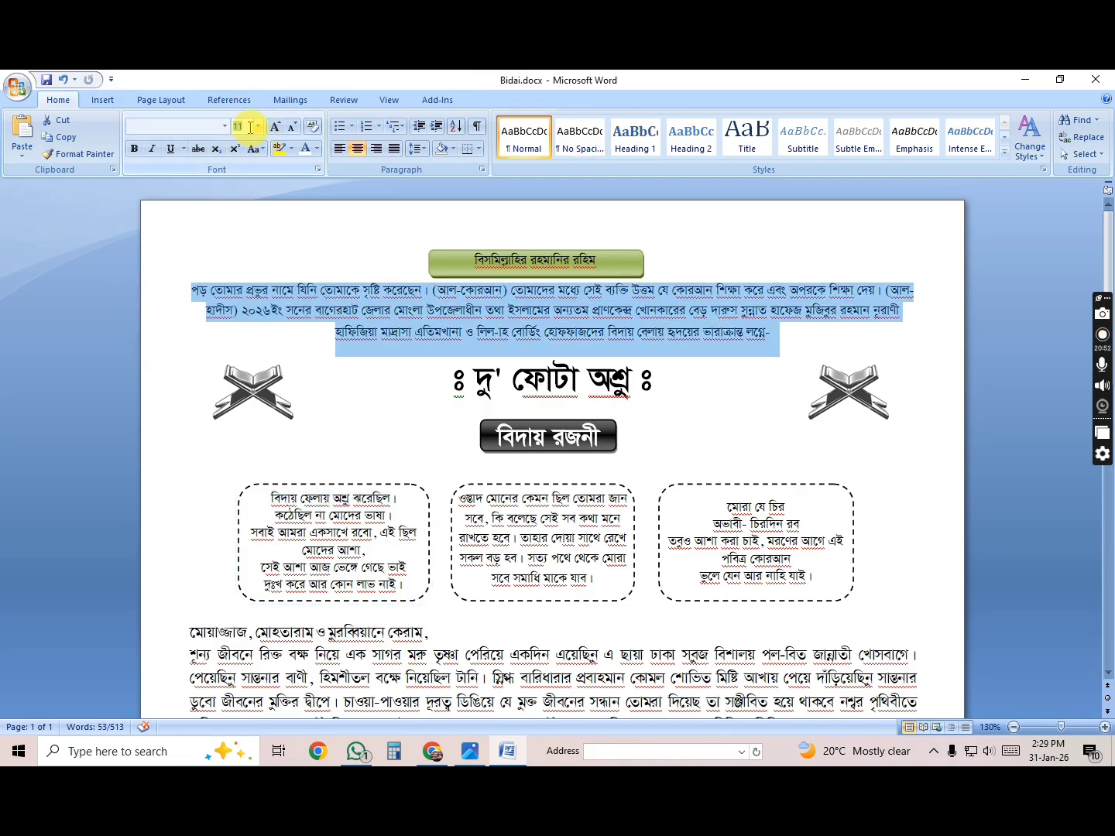
key(Return)
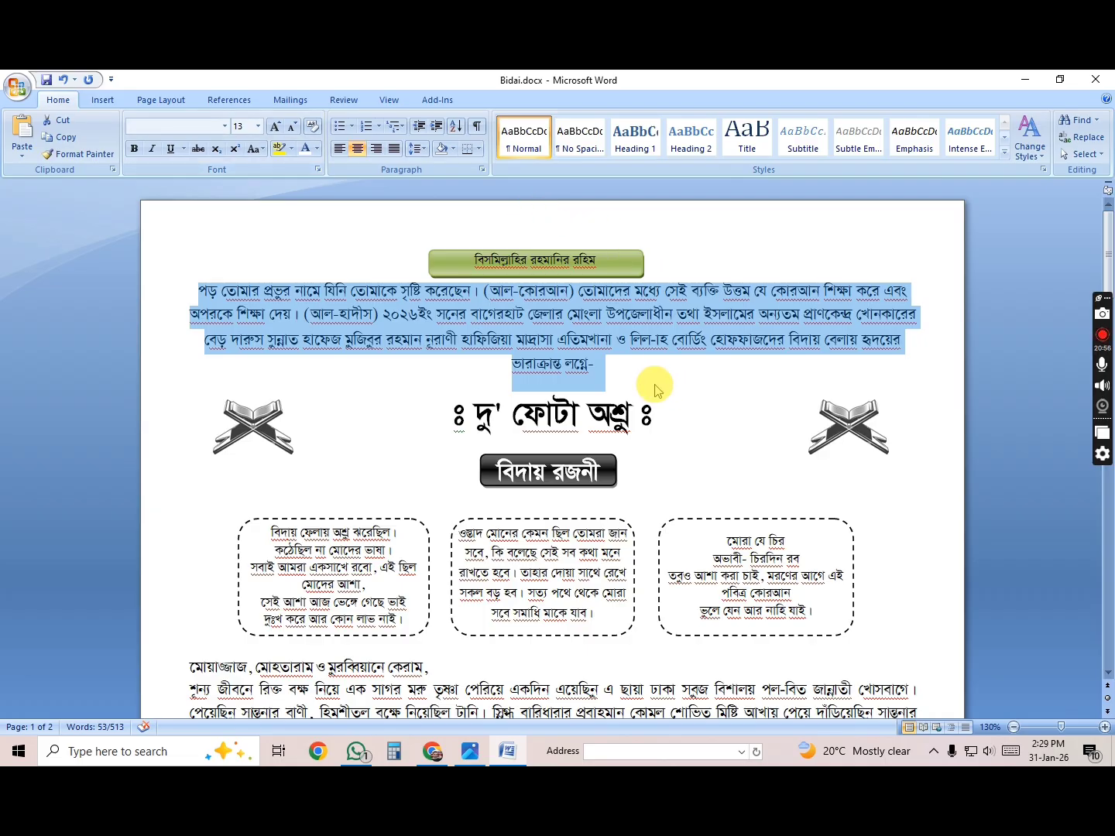
key(ctrl+bracketleft)
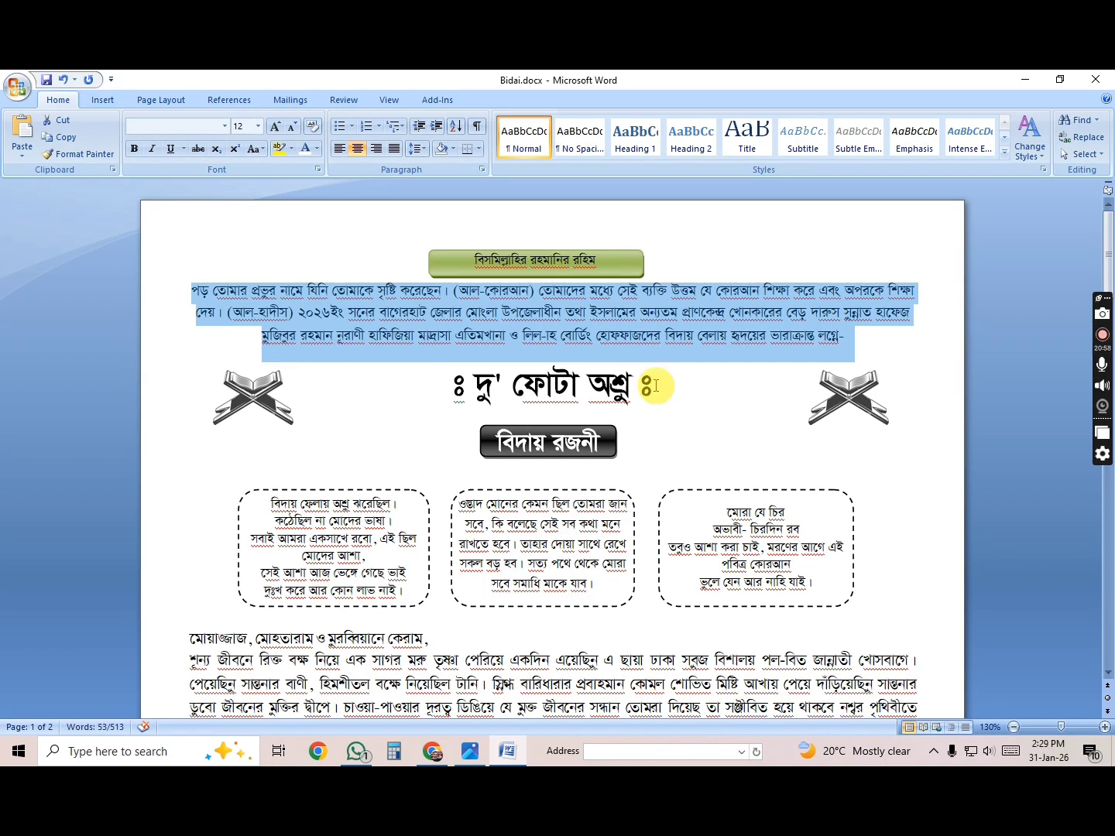
Enlarge the "বিসমিল্লাহির রহমানির রহিম" text in the green banner to 12 pt.
click(494, 257)
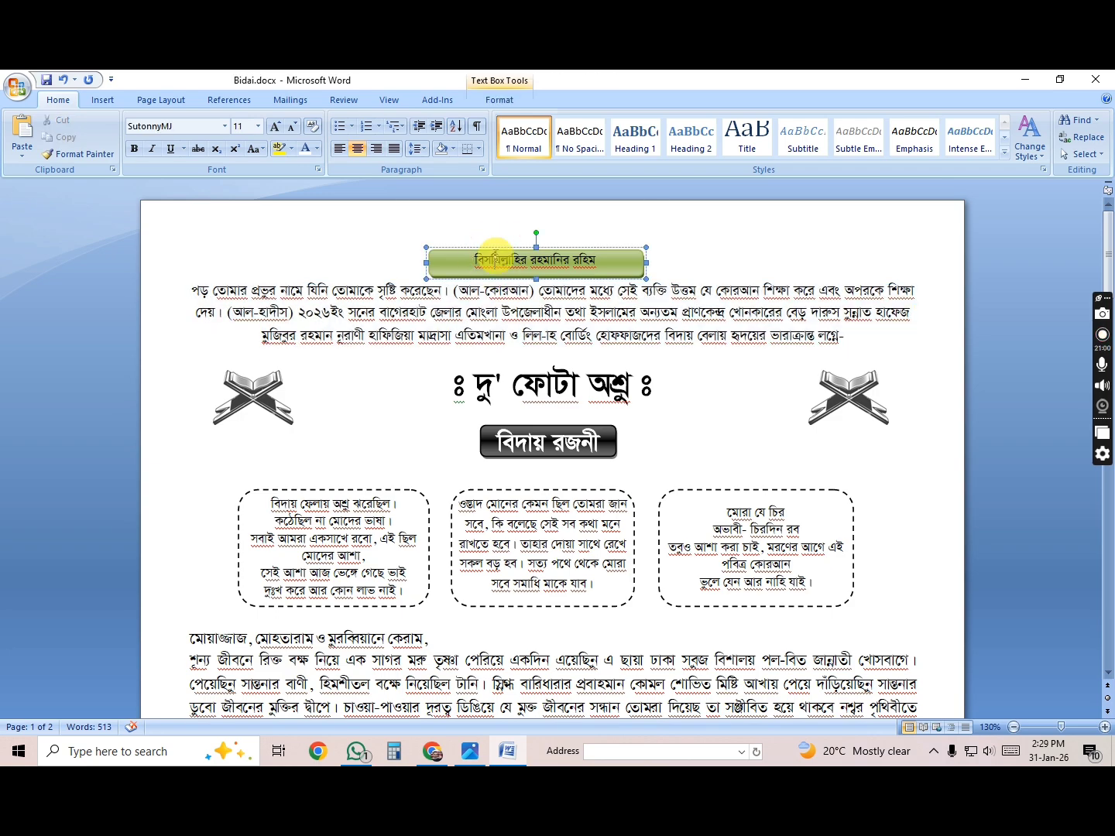
triple_click(495, 261)
key(ctrl+bracketright)
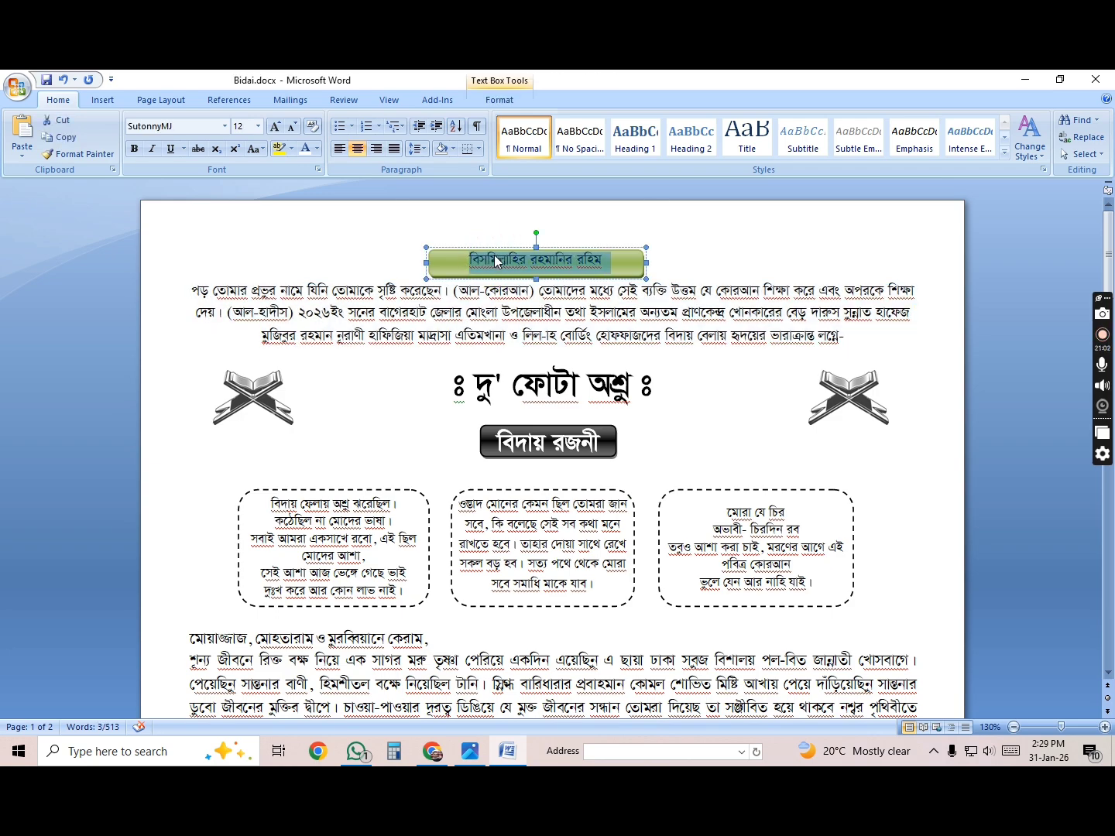
click(406, 393)
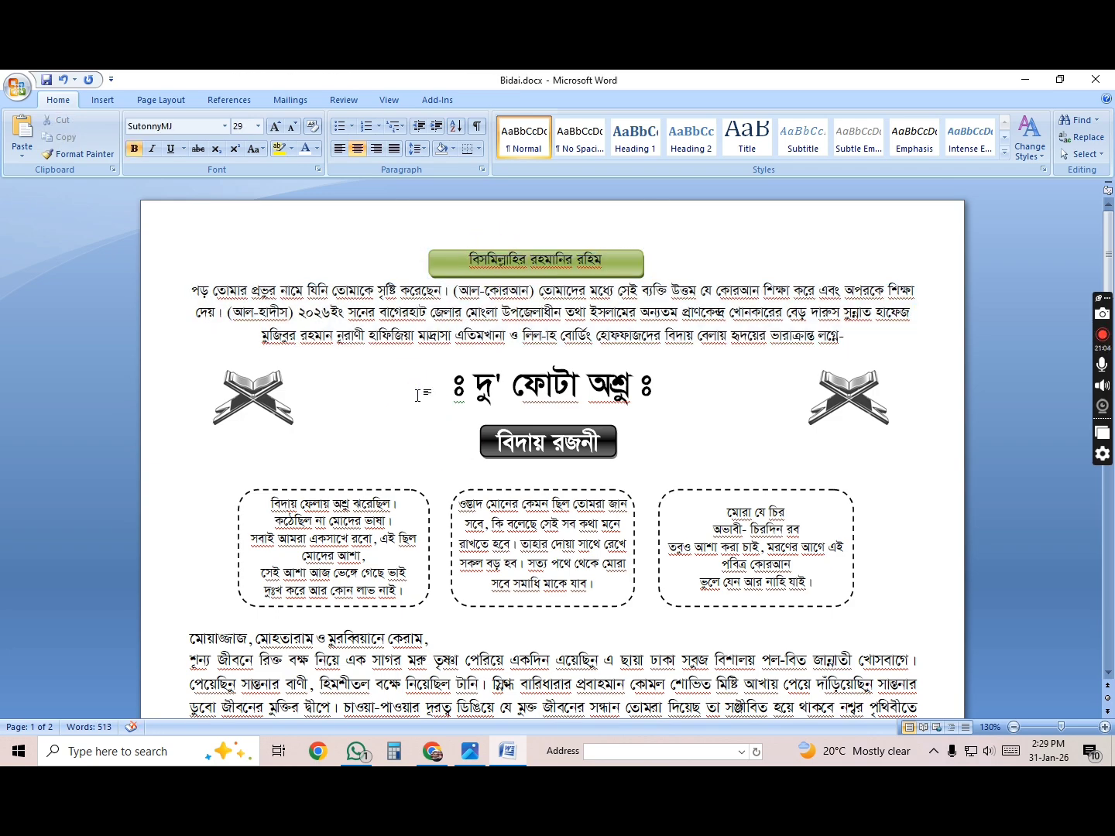
Check the print preview, delete the surplus blank line below the student table so the leaflet fits one page, and save.
key(ctrl+F2)
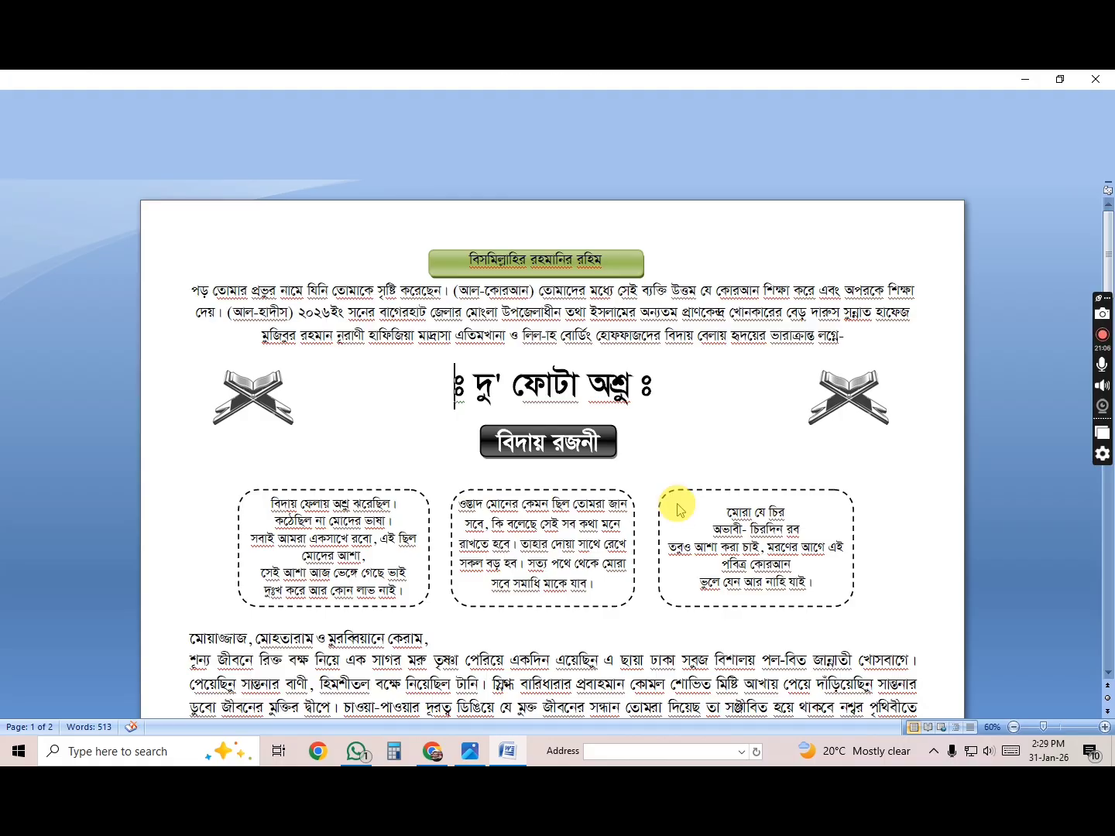
key(Escape)
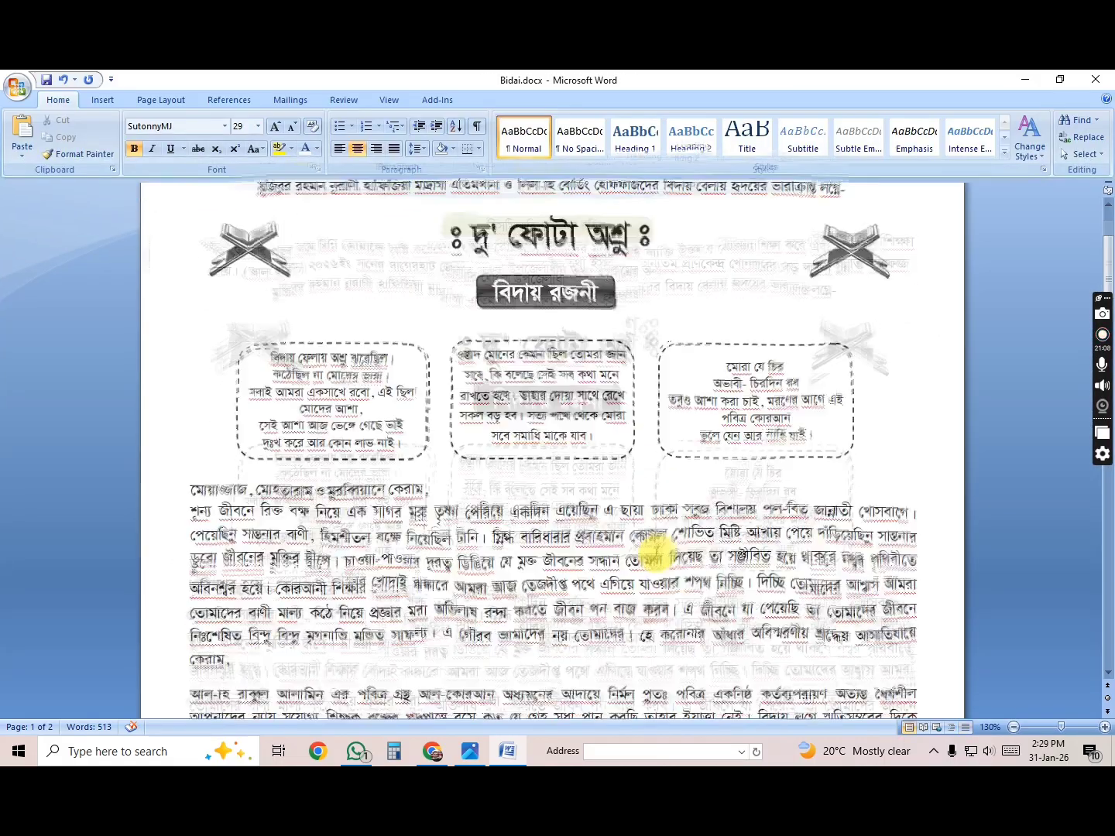
scroll(650, 554, down, 15)
click(561, 518)
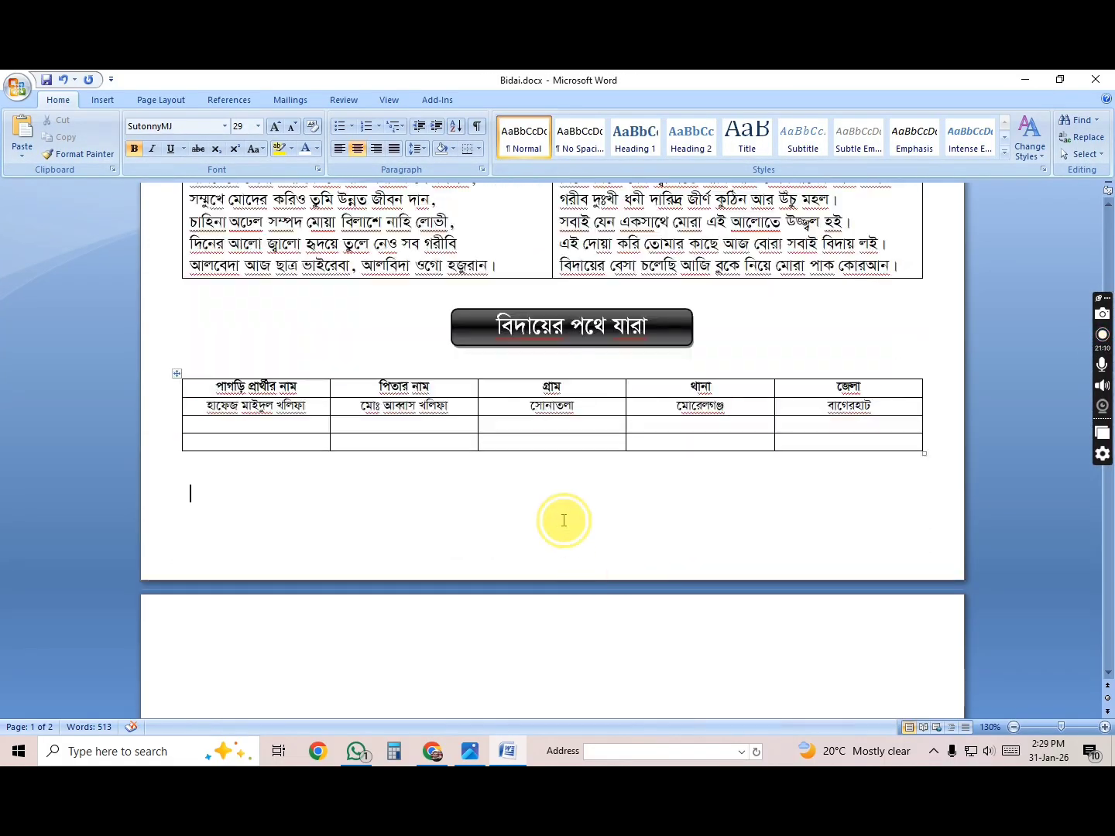
key(Delete)
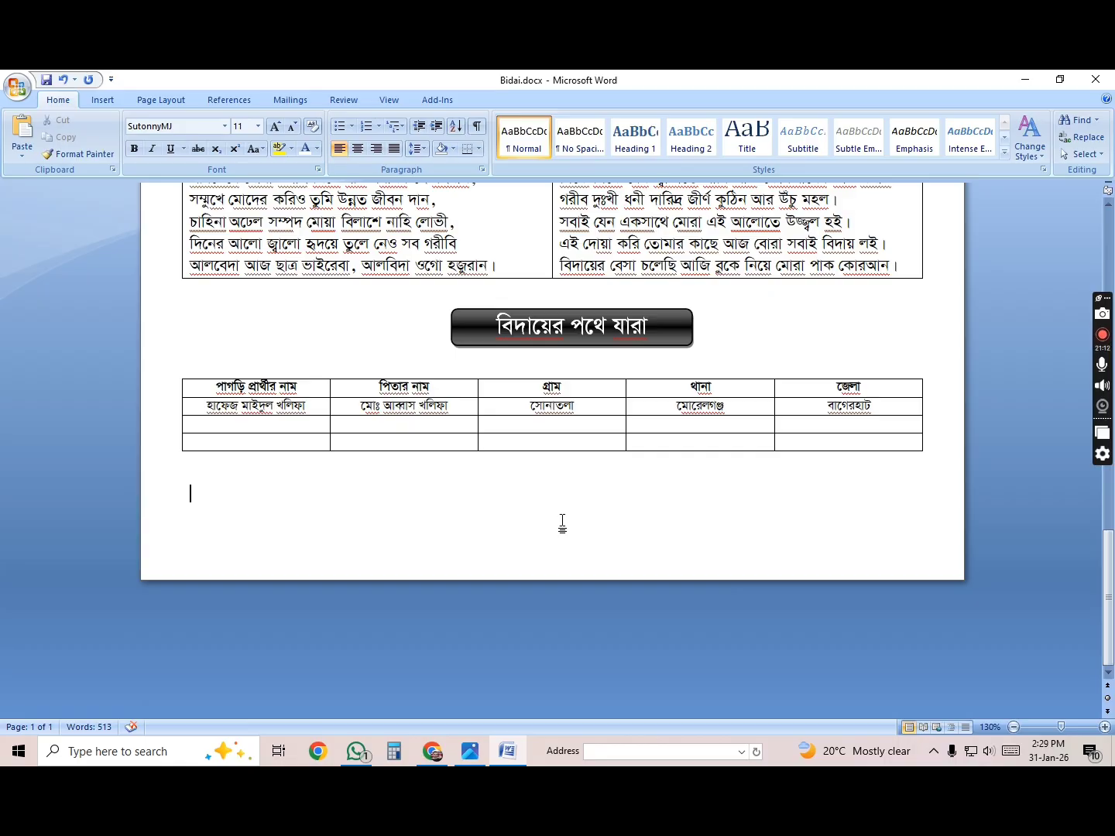
key(ctrl+s)
Open the print preview and zoom so the whole leaflet page can be examined.
key(ctrl+F2)
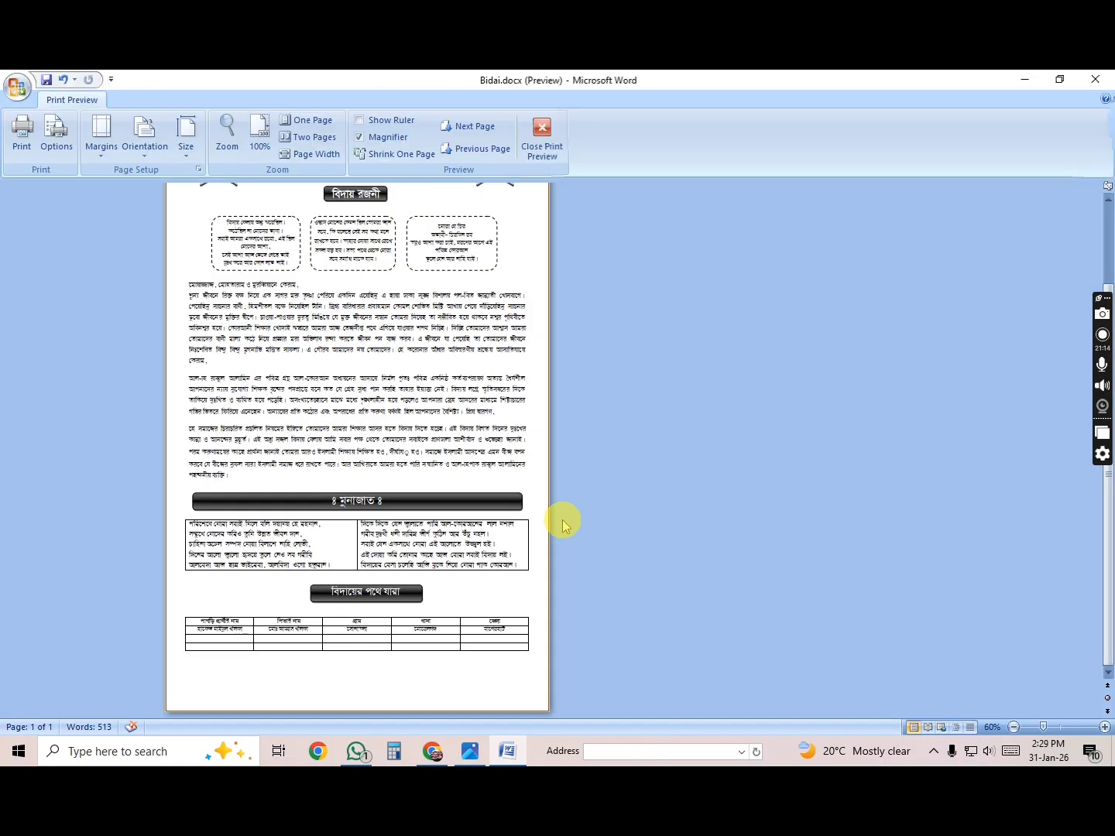
ctrl+scroll(574, 526, up, 1)
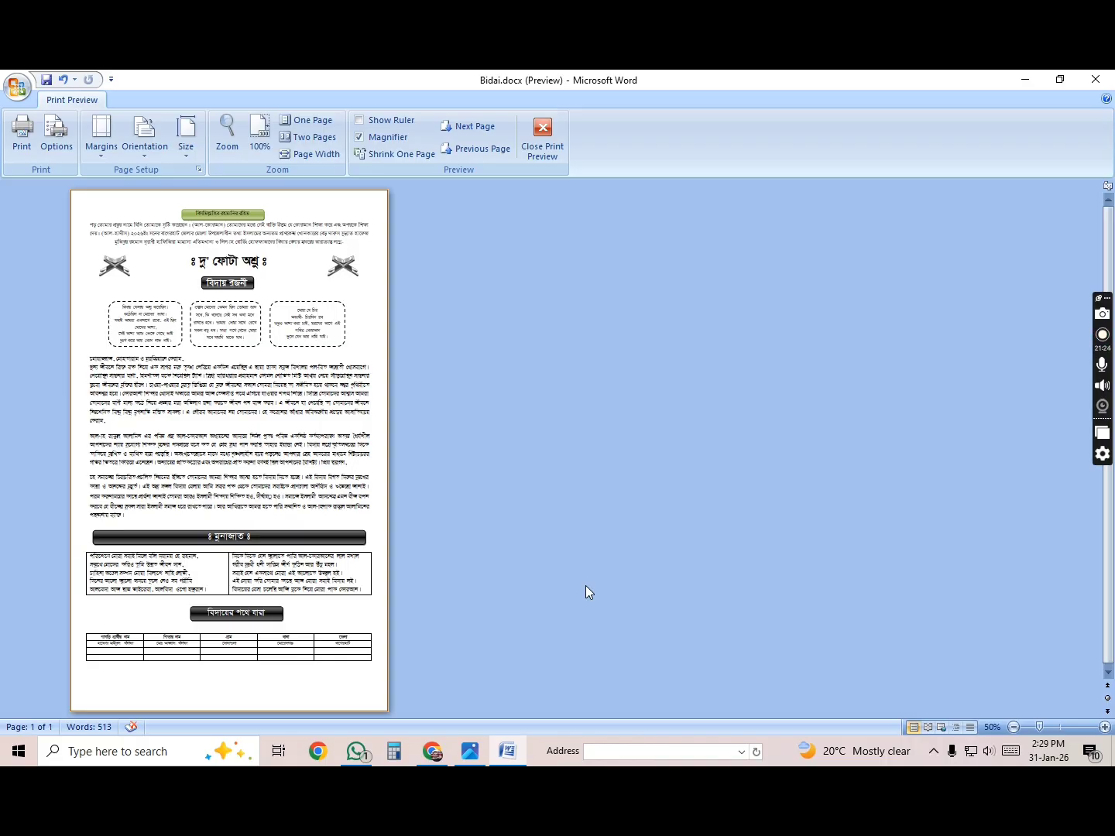
Leave the print preview and remove all borders from the two-column verse table beneath the "মুনাজাত" banner.
key(Escape)
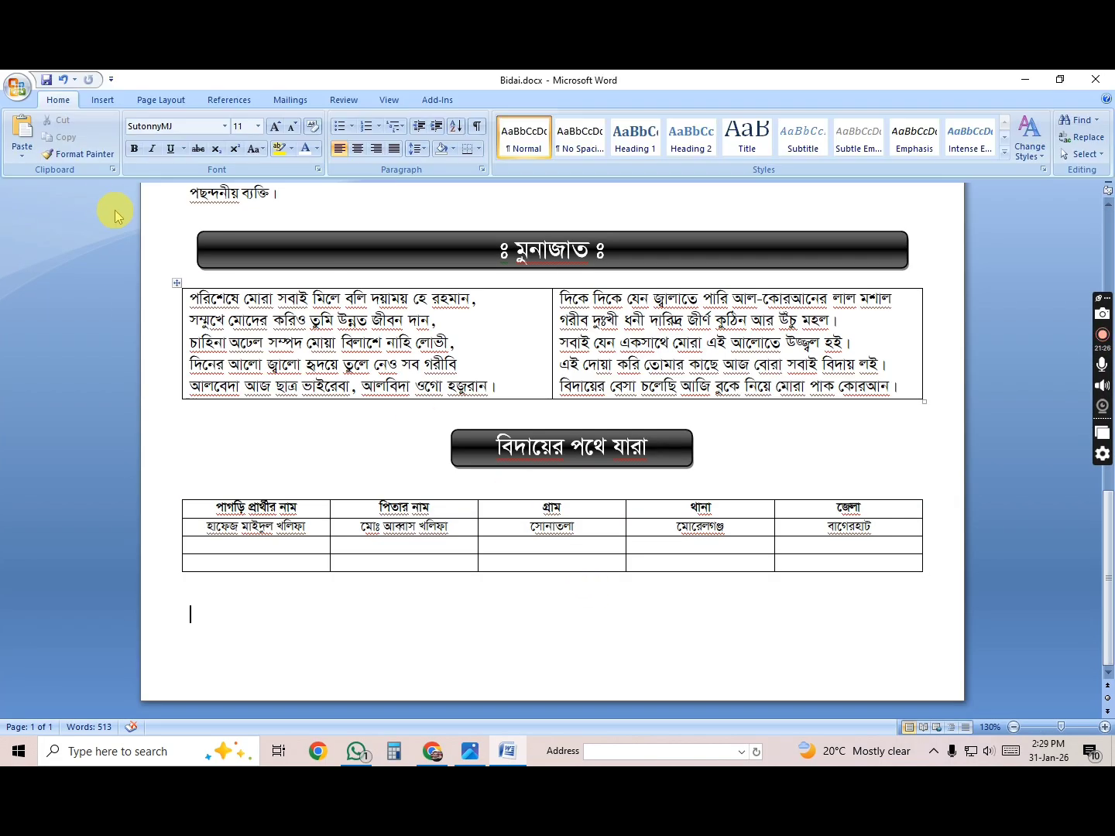
click(186, 293)
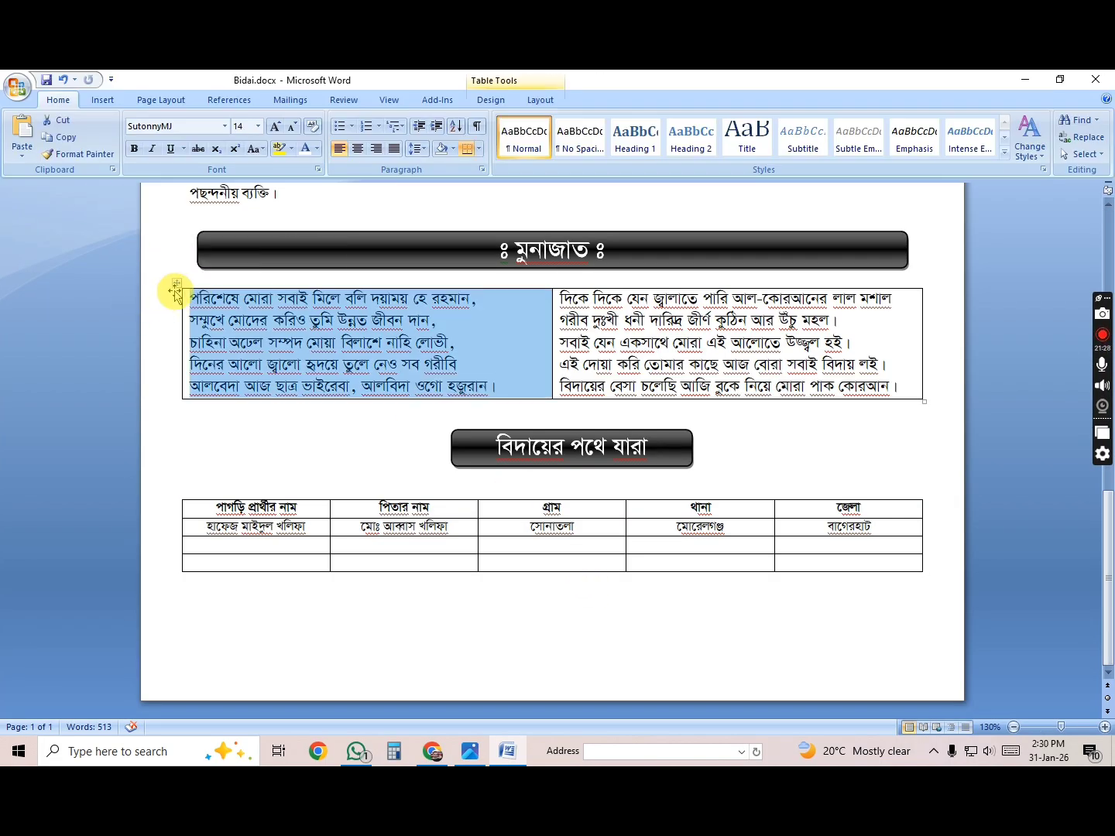
click(175, 283)
right_click(177, 284)
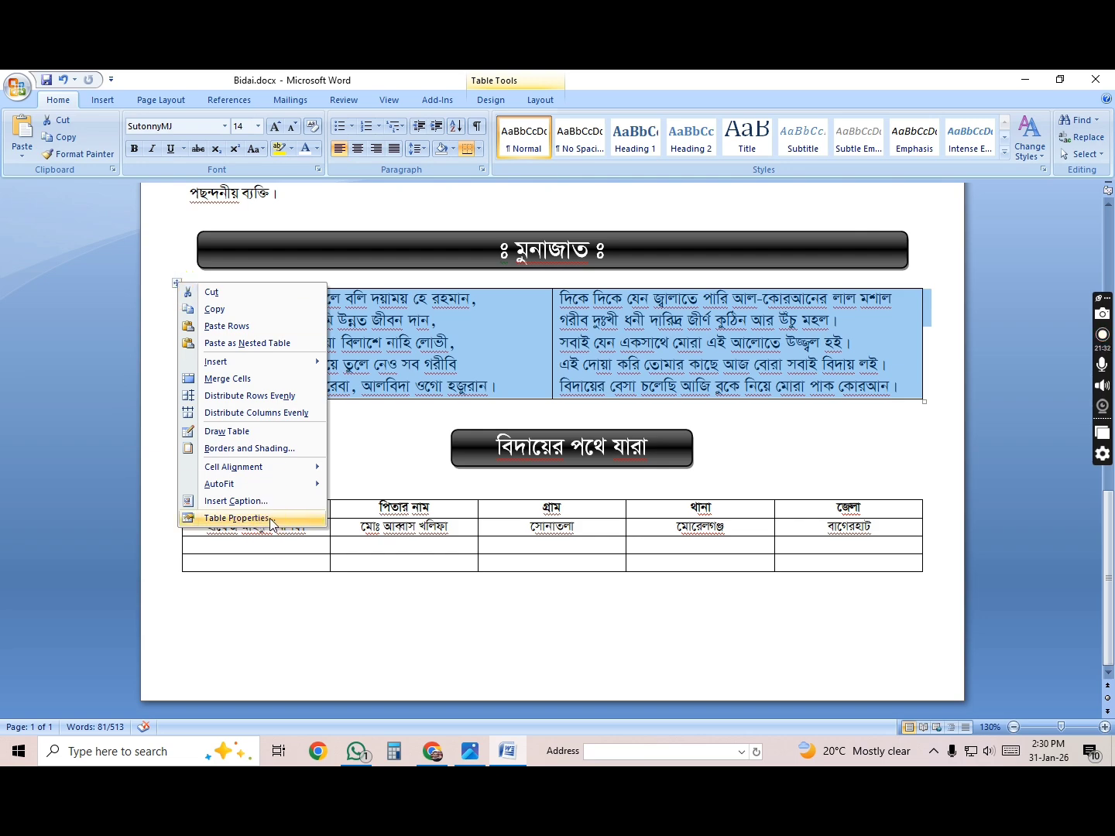
click(277, 449)
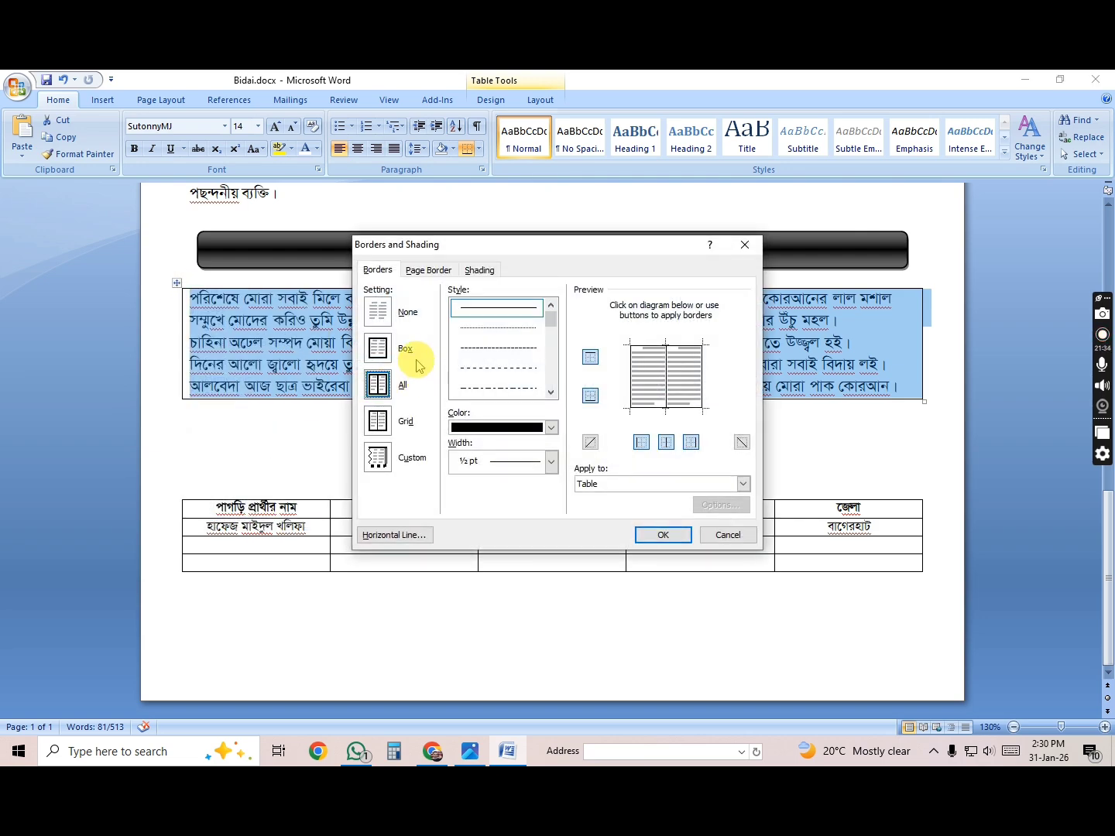
click(377, 311)
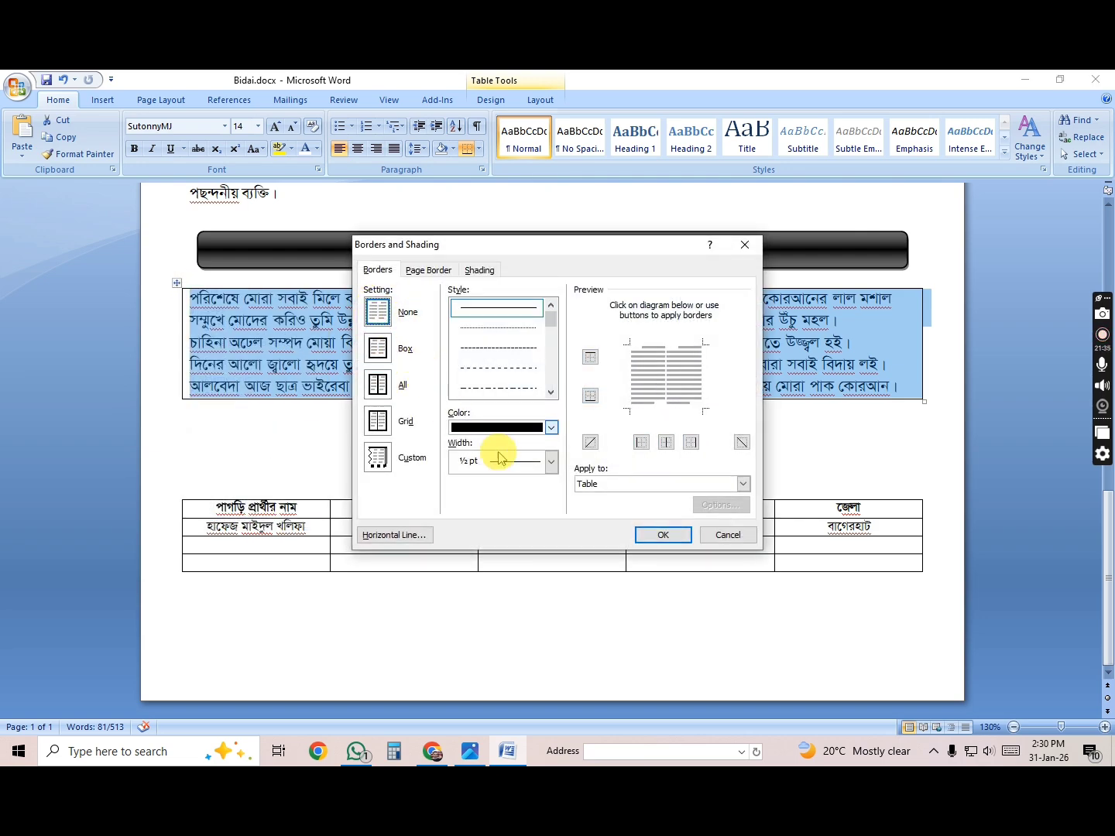
click(646, 535)
click(530, 627)
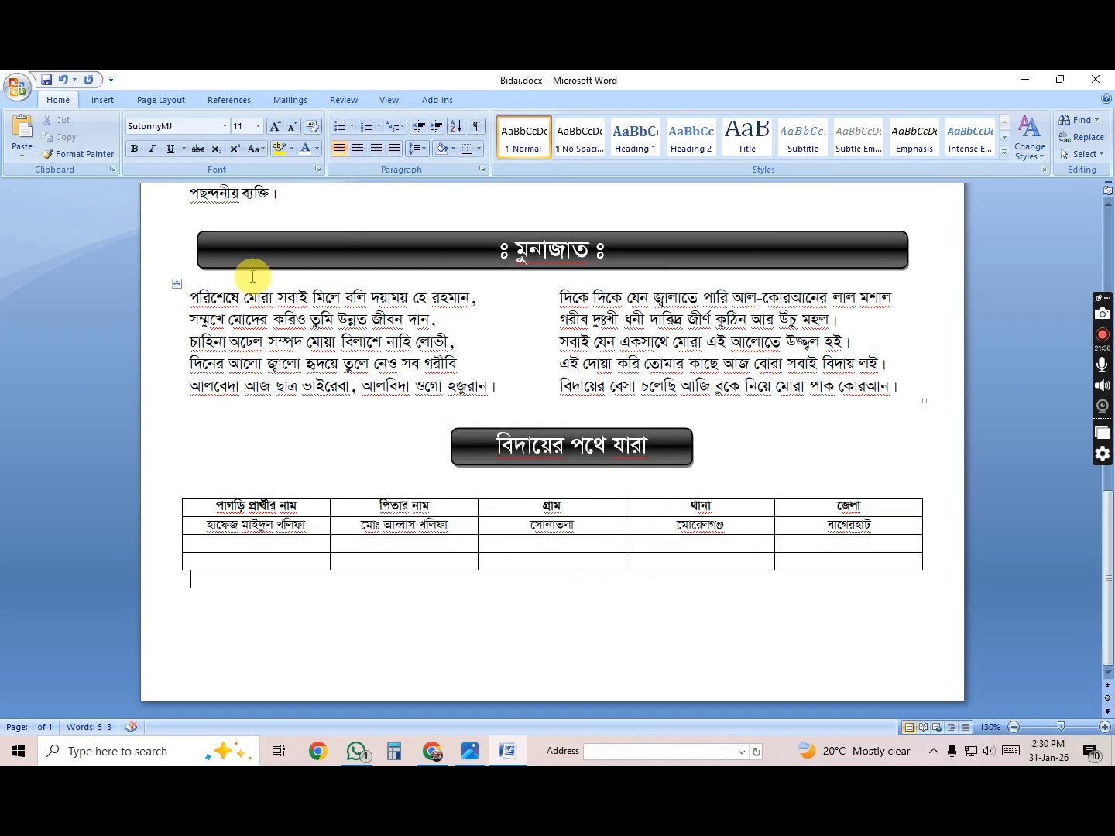
Save the document and check the leaflet with the borderless verse table in the print preview.
click(165, 309)
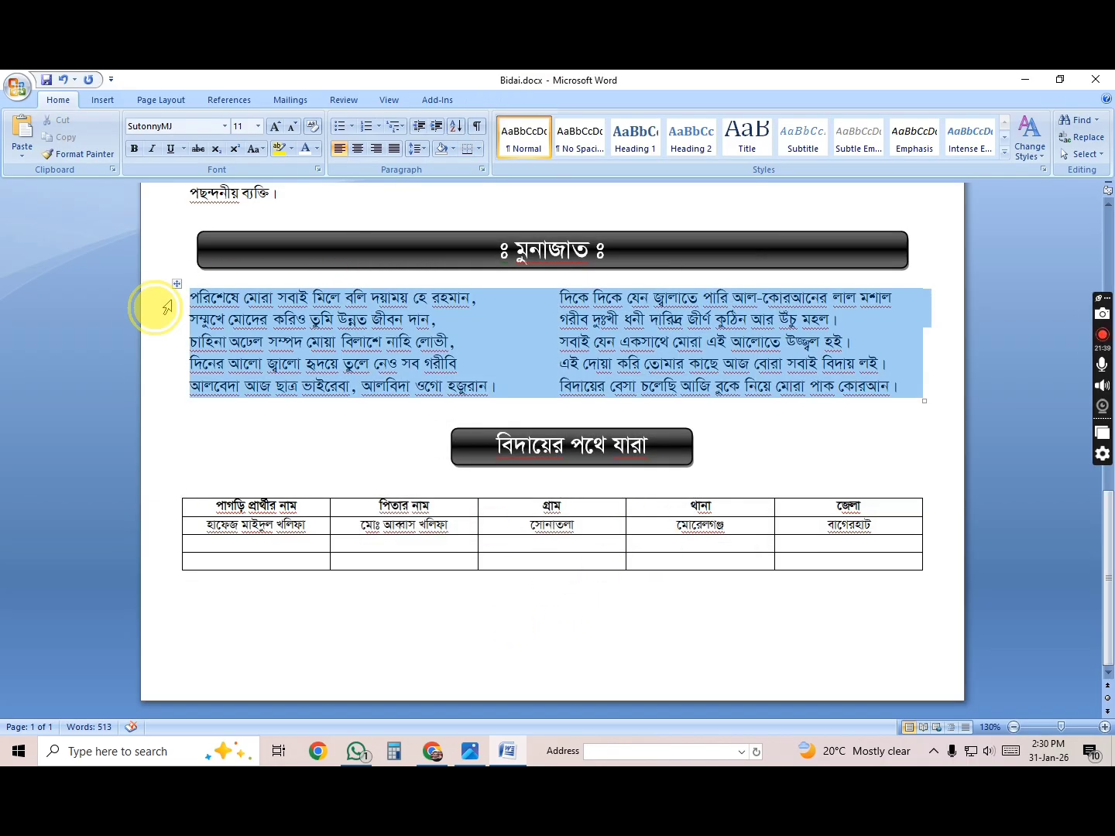
click(491, 650)
key(ctrl+s)
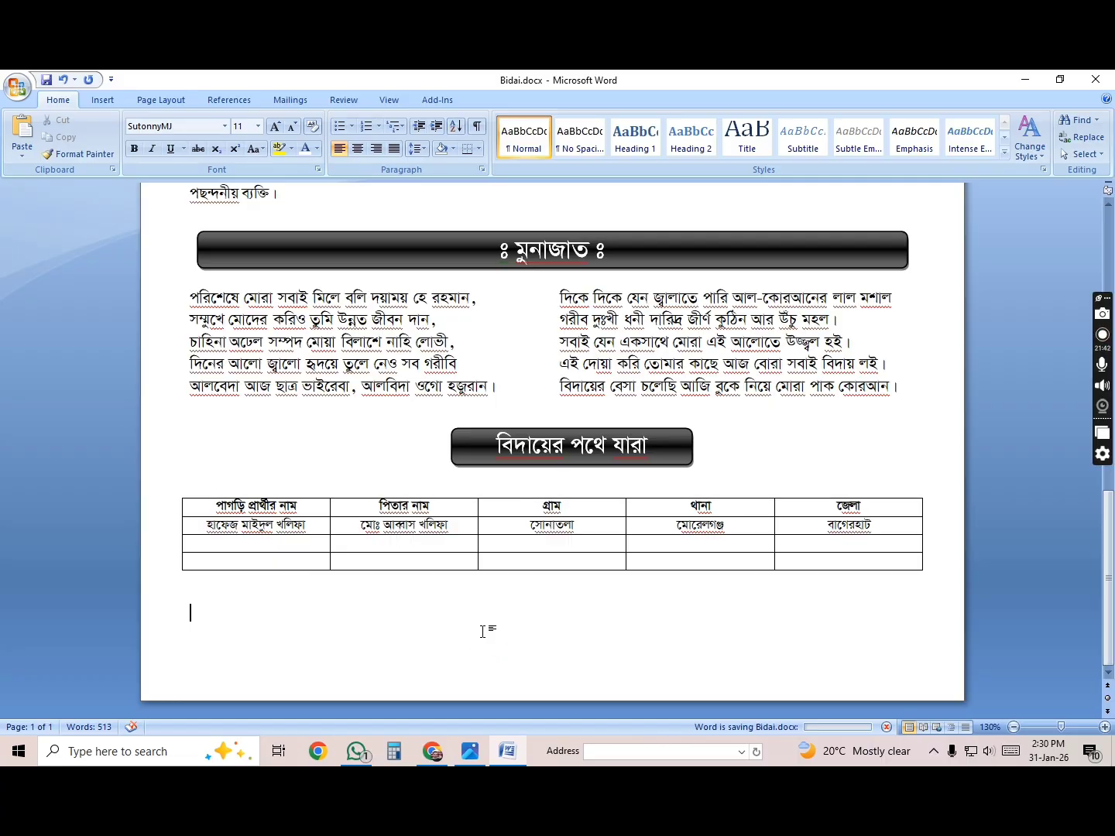
key(ctrl+F2)
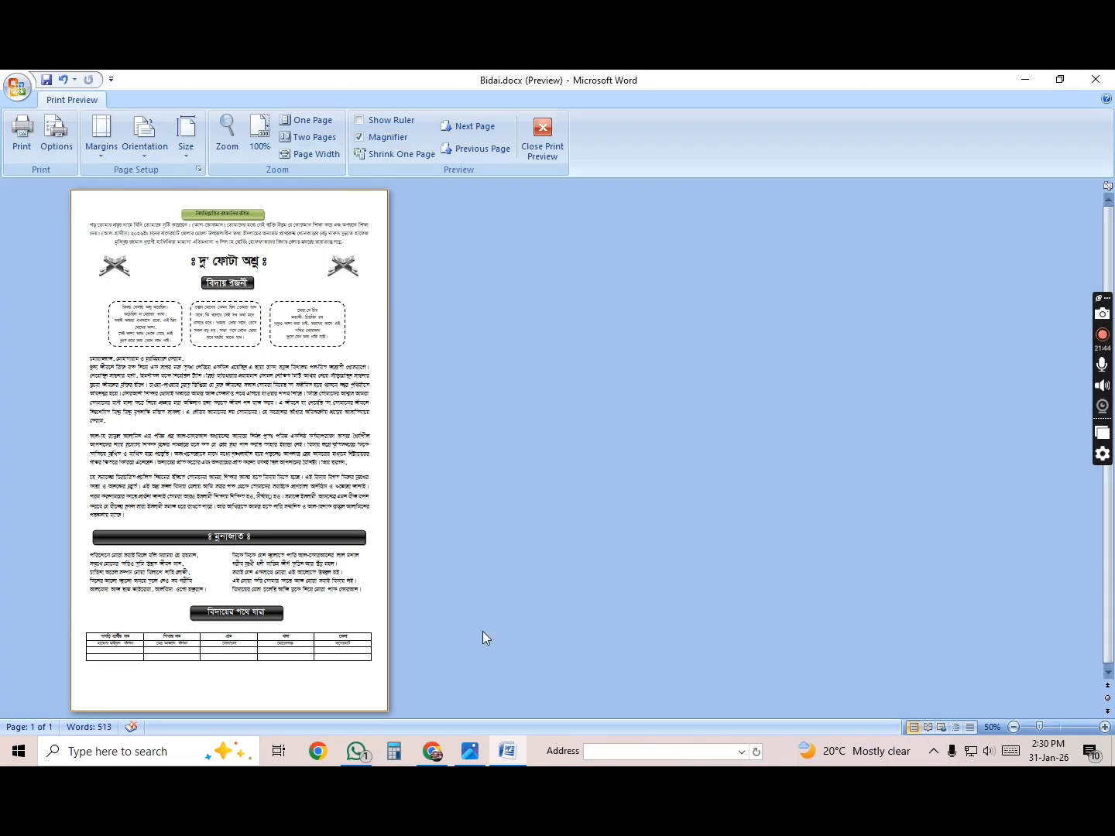
click(482, 631)
click(482, 631)
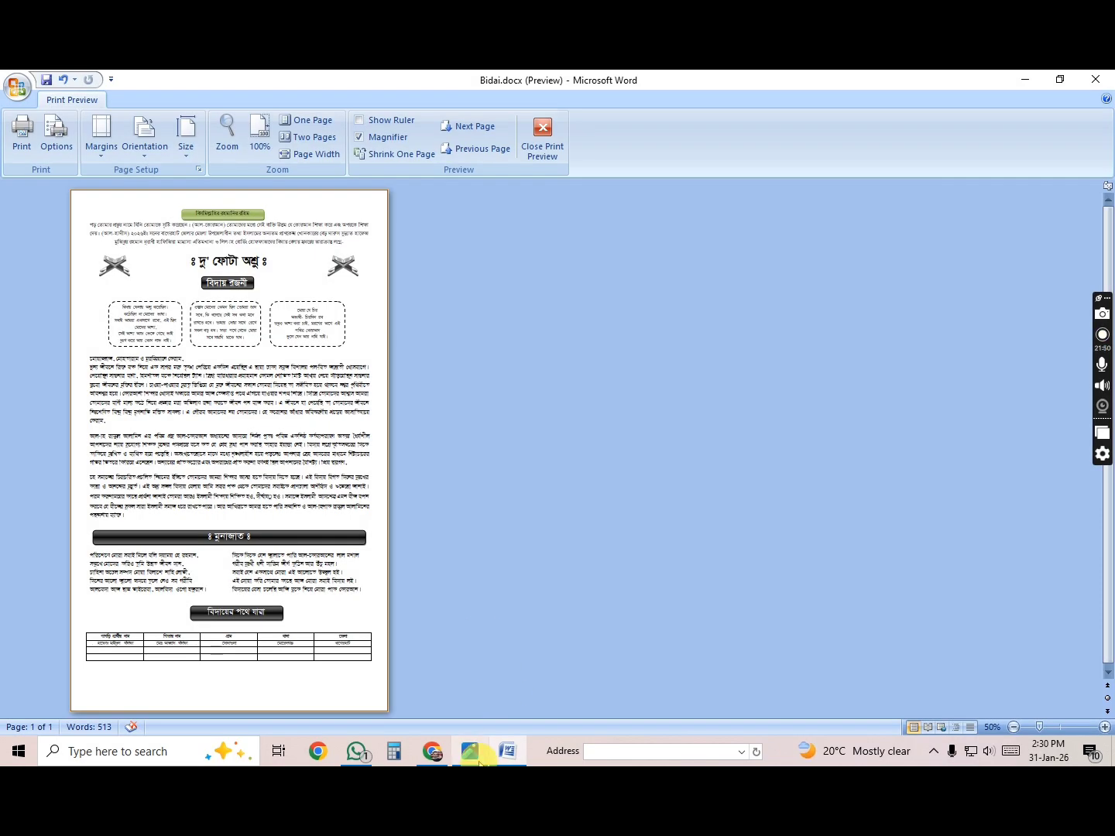
Compare the layout with the photo of the printed leaflet, close the photo, and return to editing the document.
click(469, 751)
scroll(794, 591, down, 5)
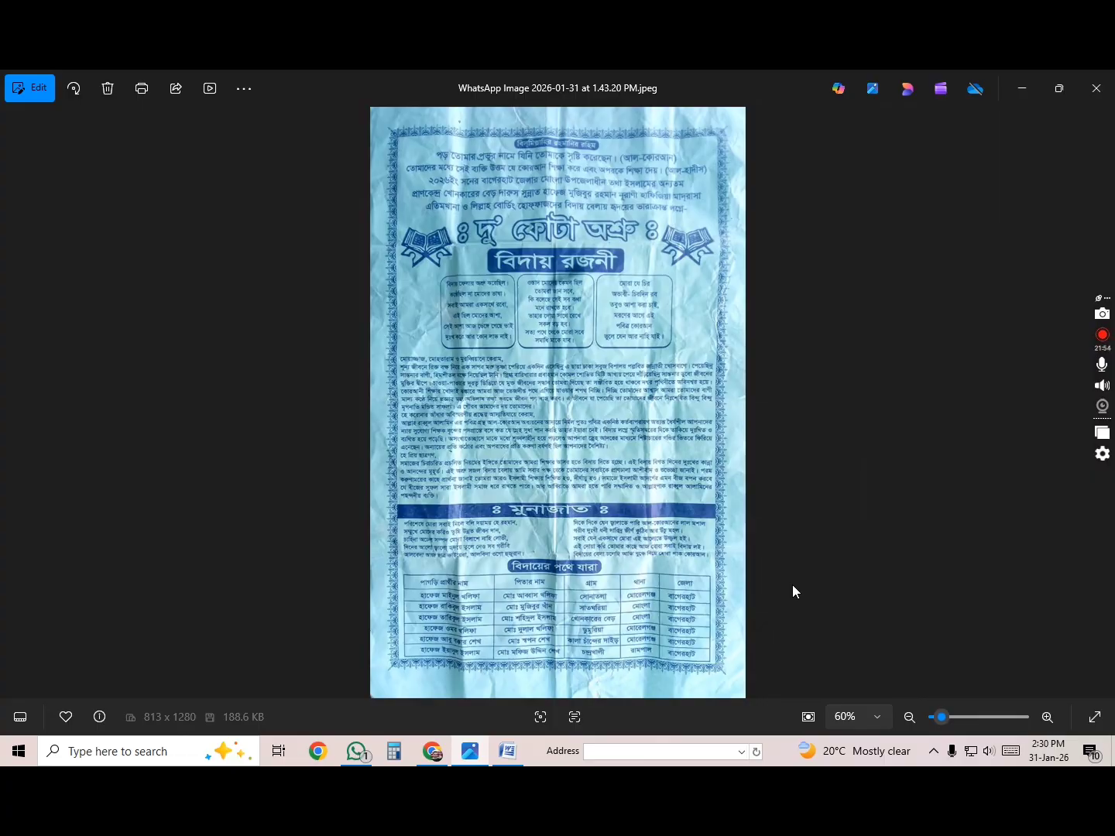
key(alt+F4)
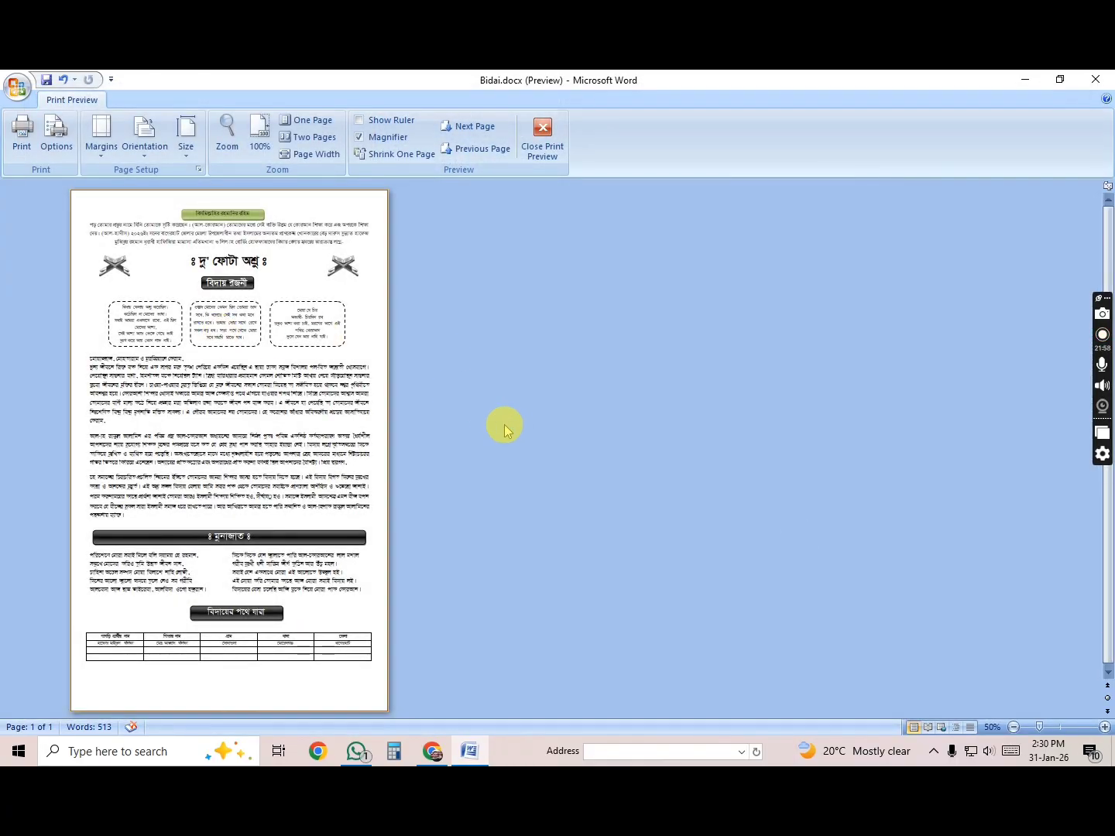
ctrl+scroll(504, 424, up, 1)
ctrl+scroll(506, 426, up, 1)
click(540, 142)
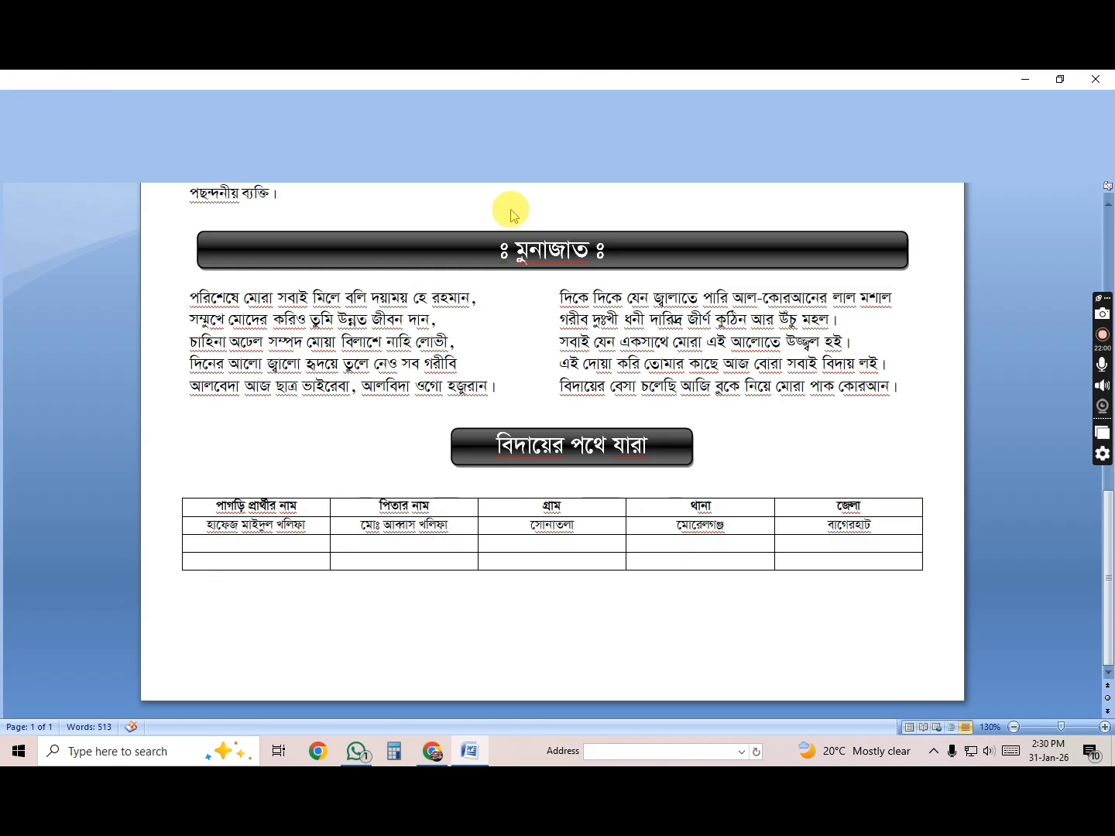
Review the document's margin, paper size and layout settings in Page Setup.
scroll(474, 391, up, 5)
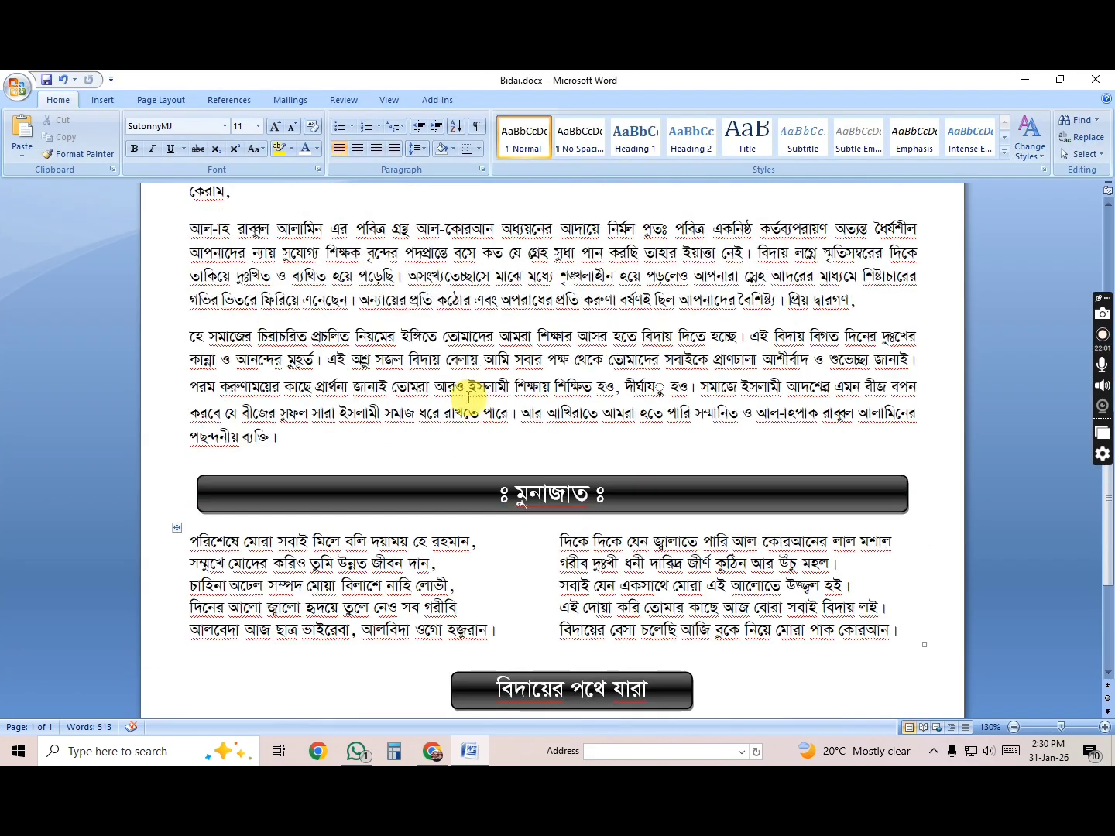
click(158, 99)
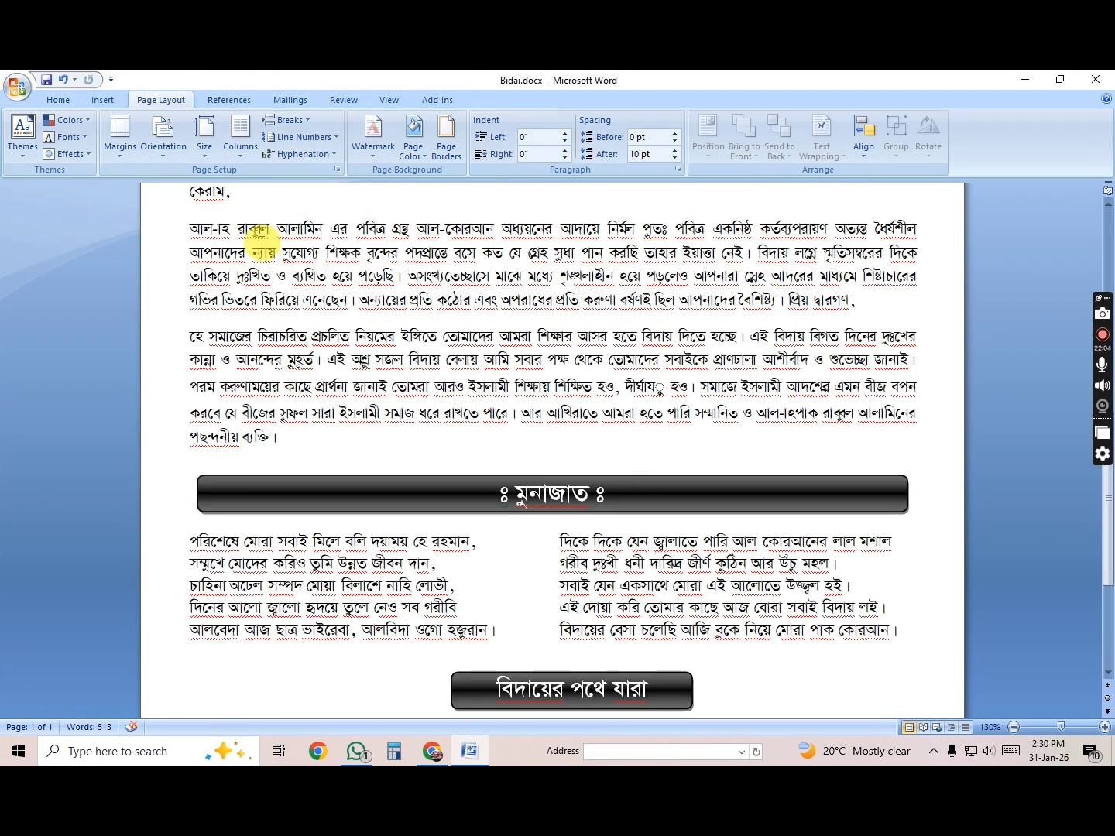
click(155, 454)
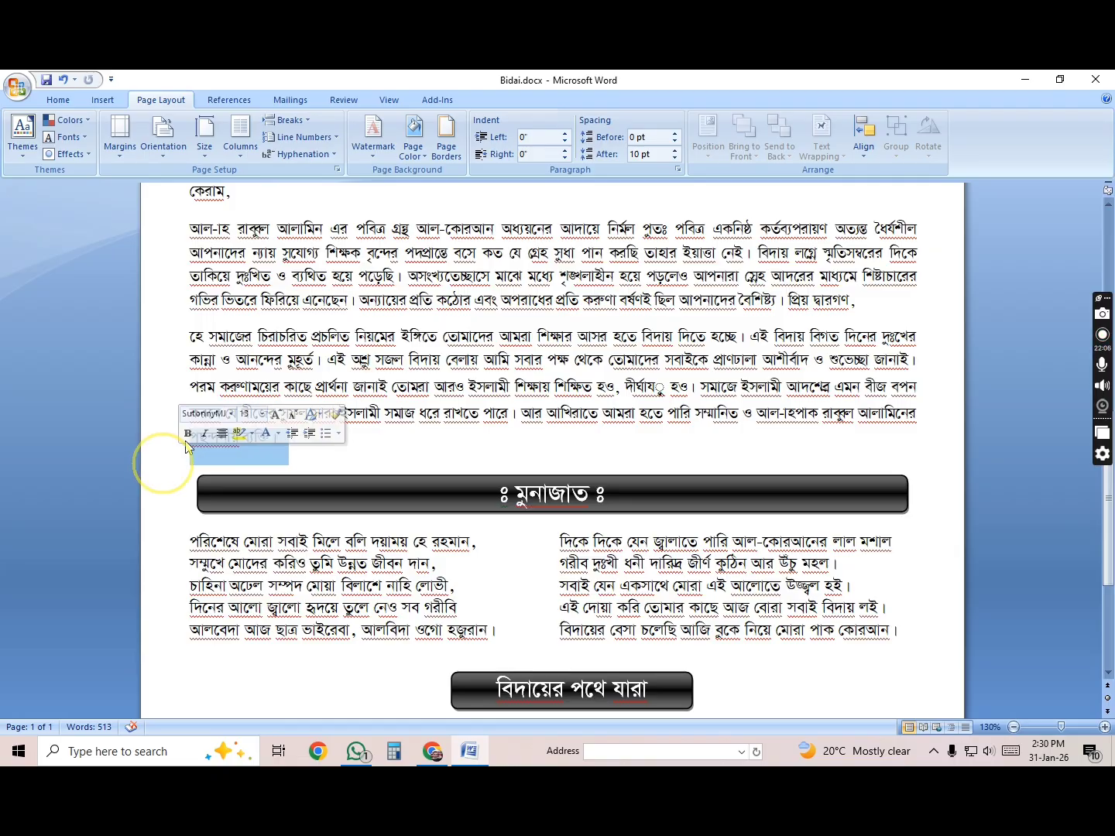
click(341, 198)
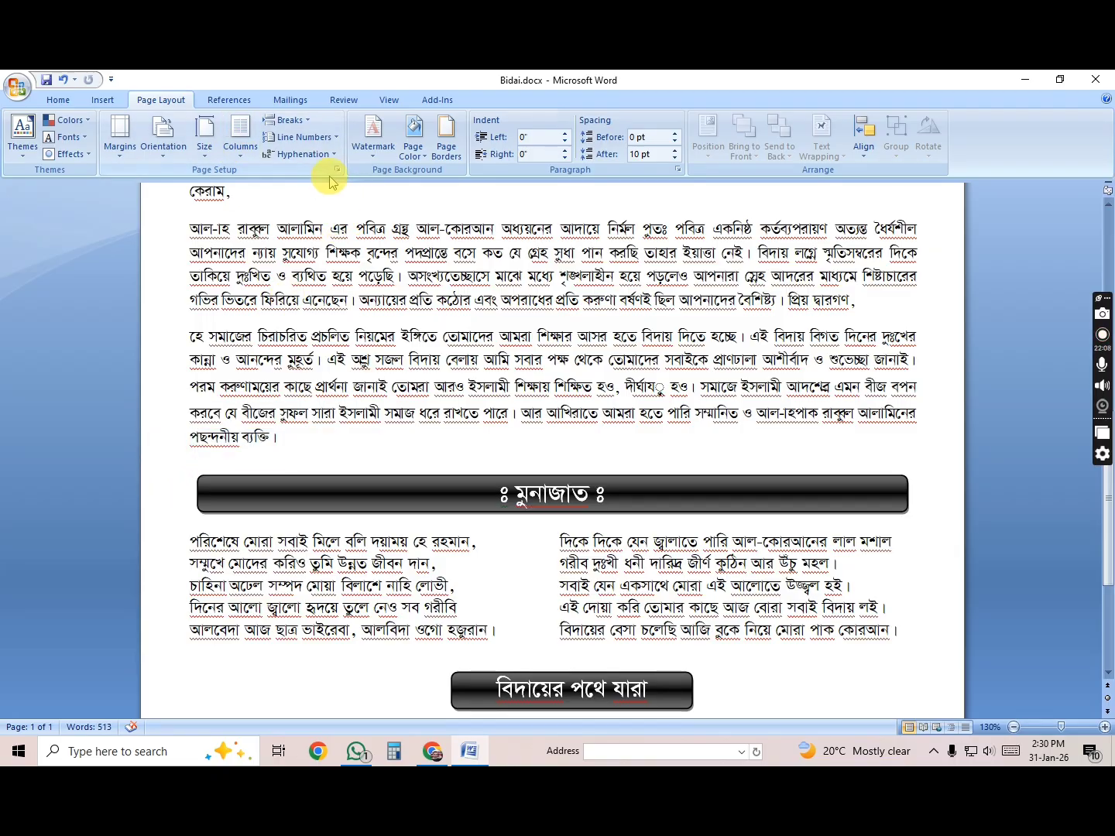
click(336, 168)
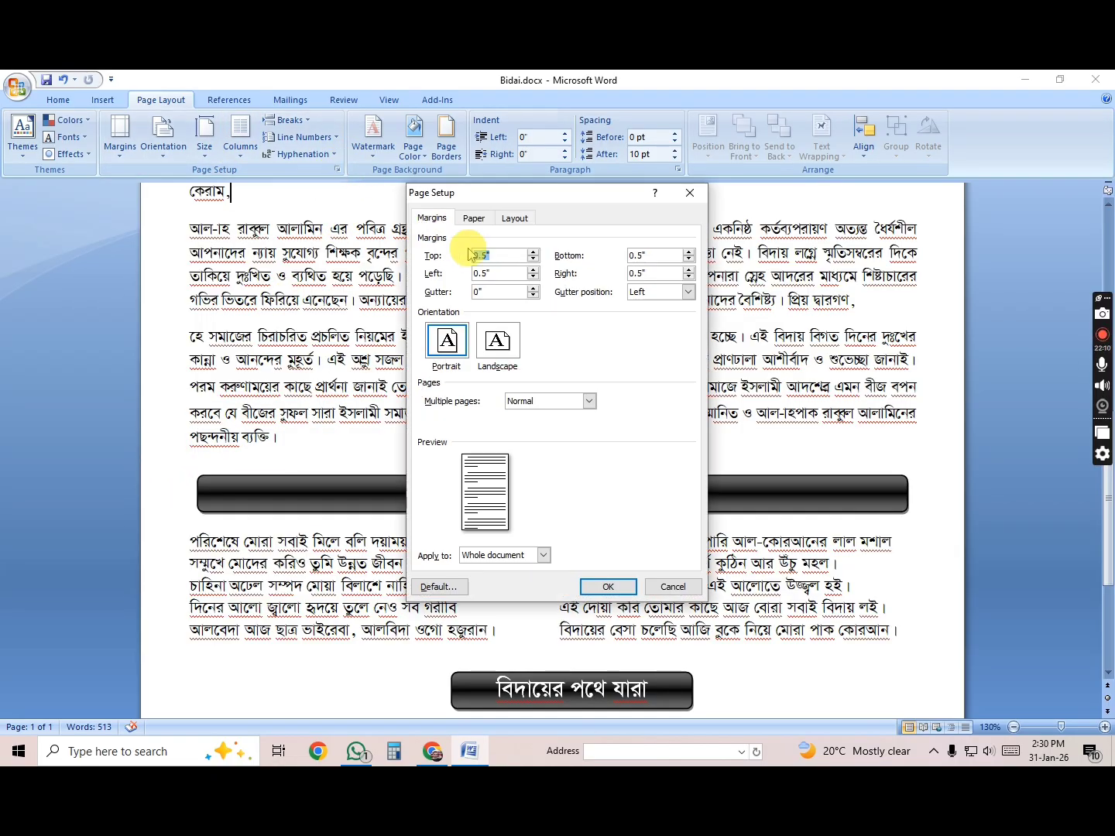
click(473, 220)
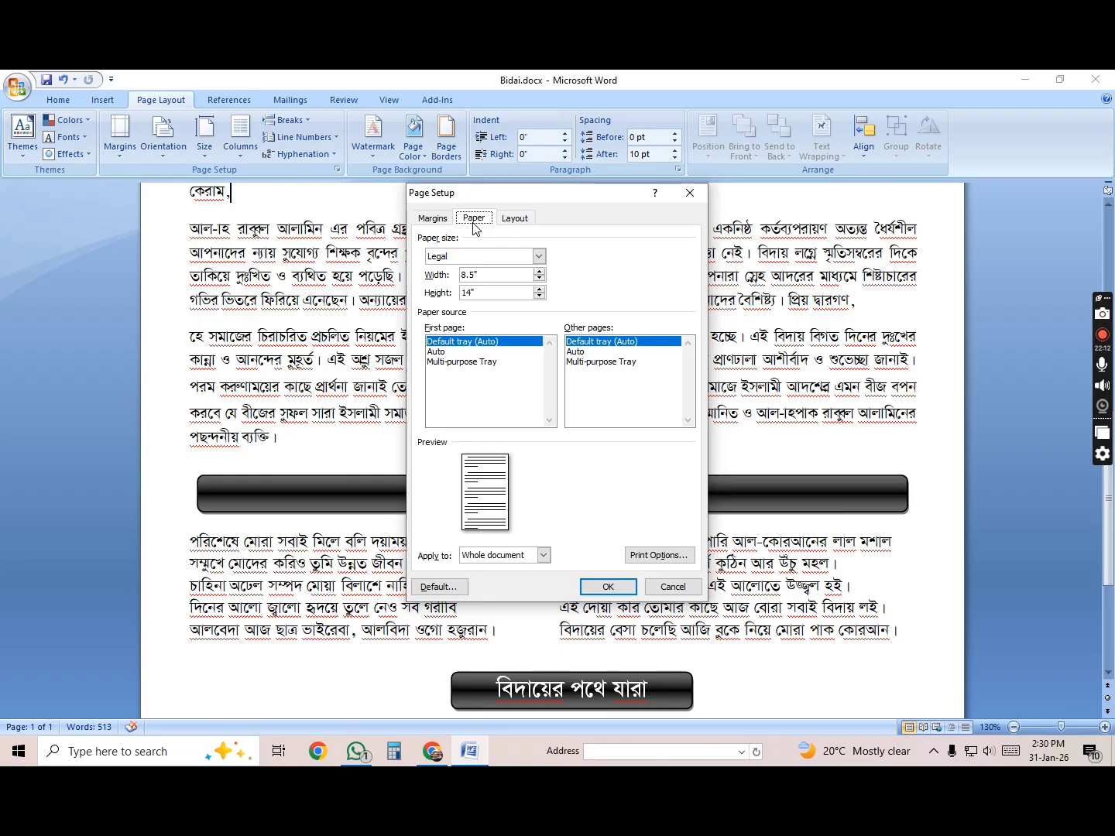
click(514, 221)
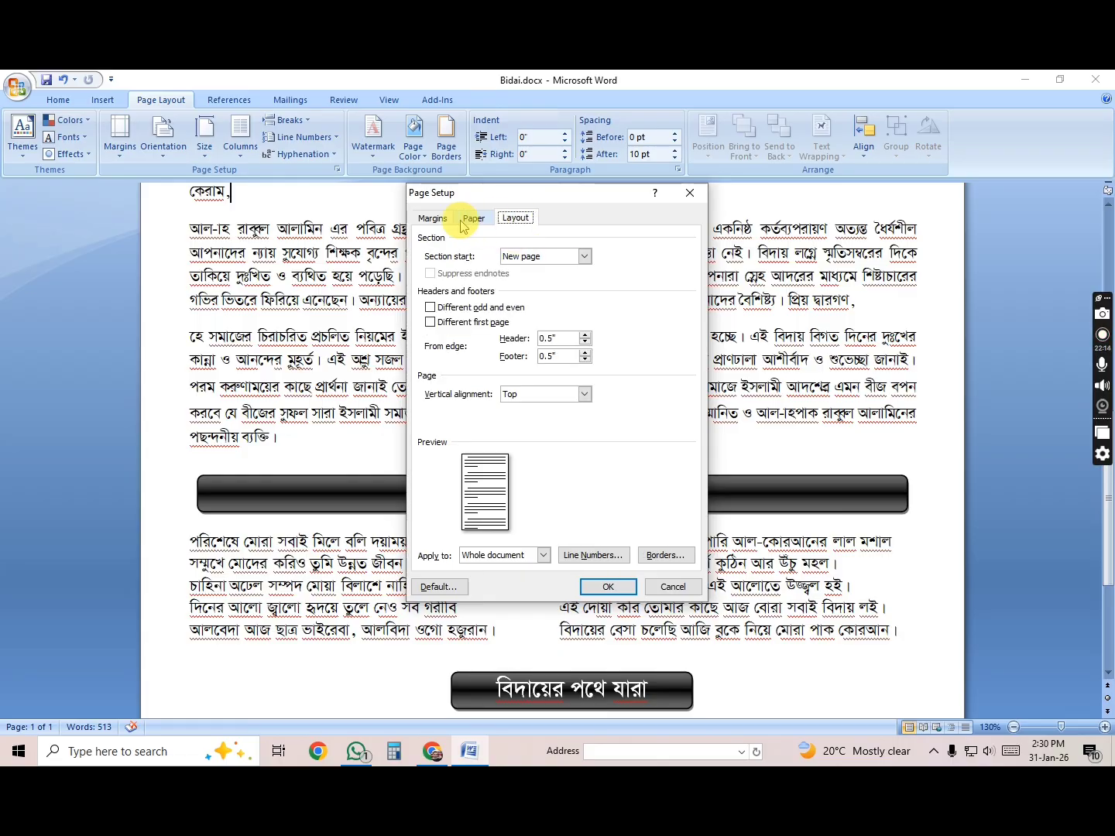
click(464, 220)
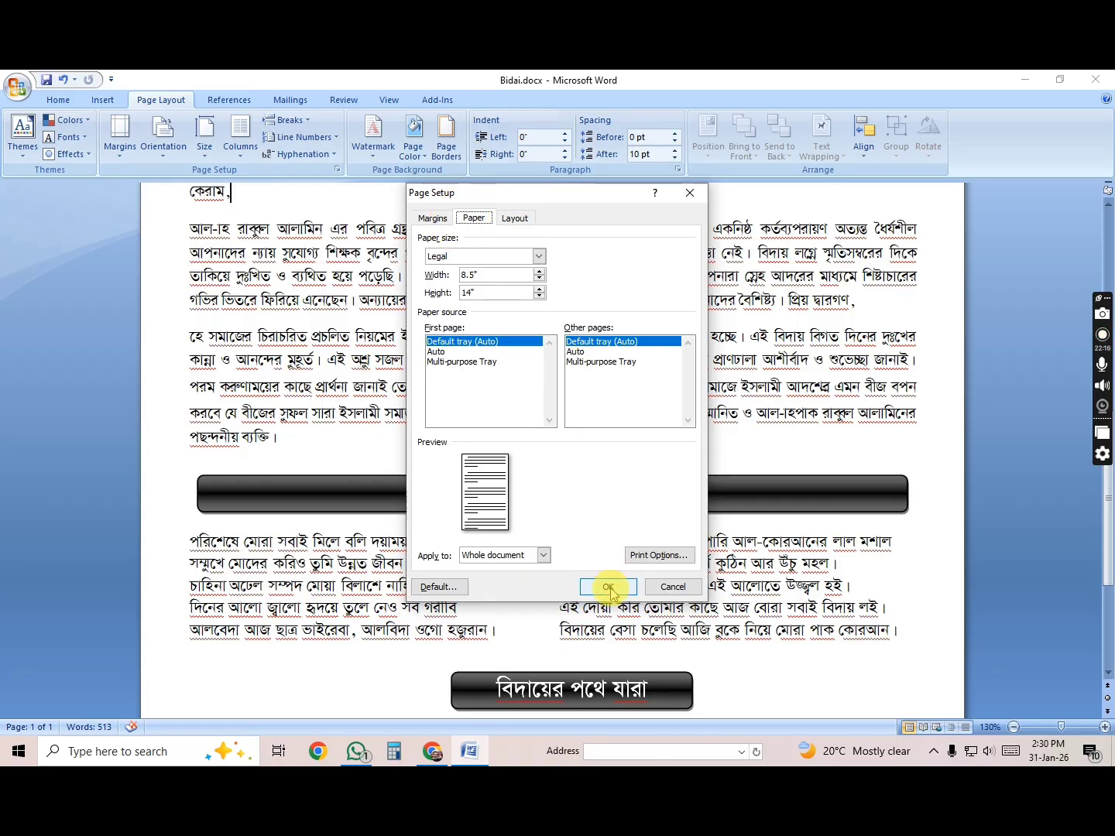
click(679, 560)
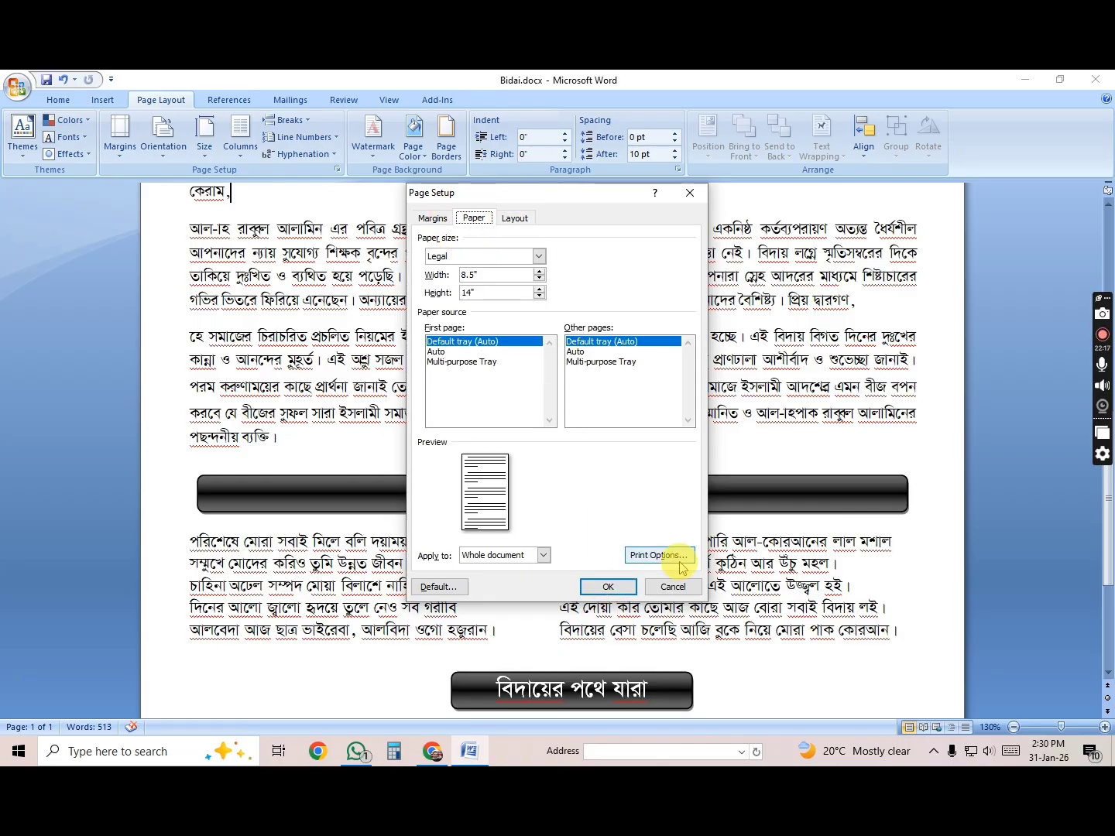
click(608, 586)
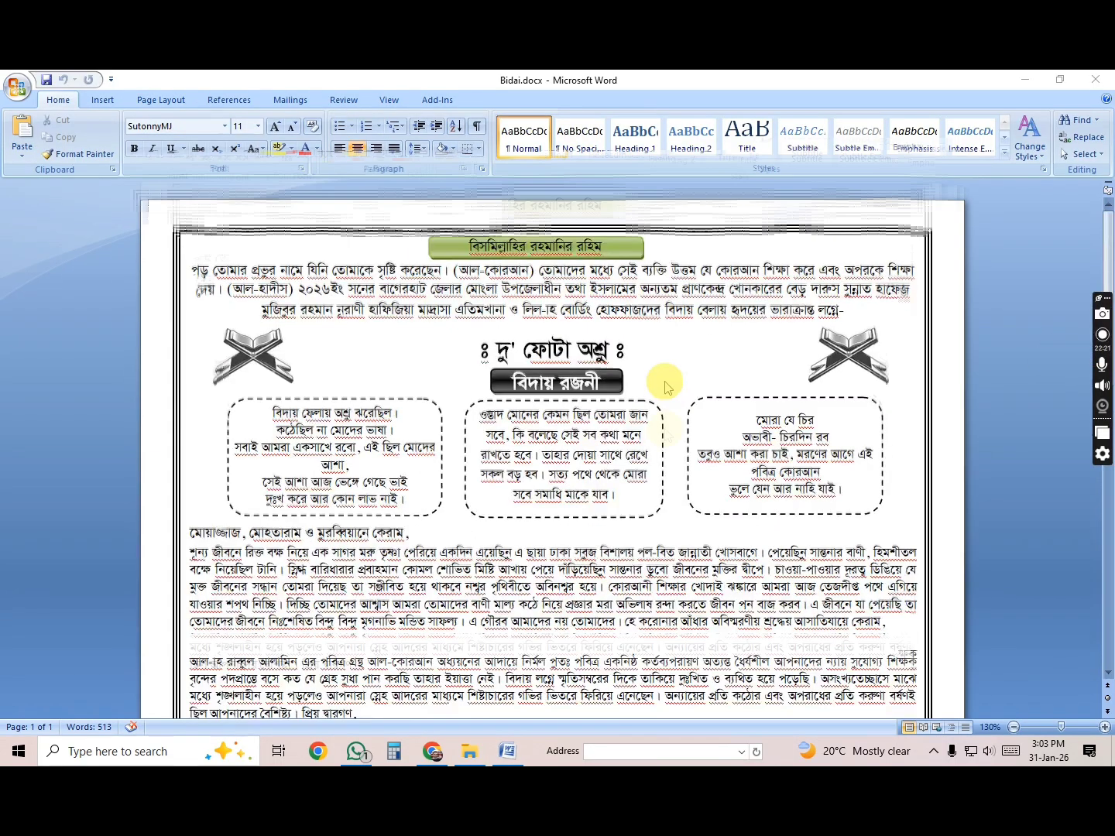
Look over the reworked leaflet and remove the triple-line page border from the whole document.
scroll(542, 398, down, 10)
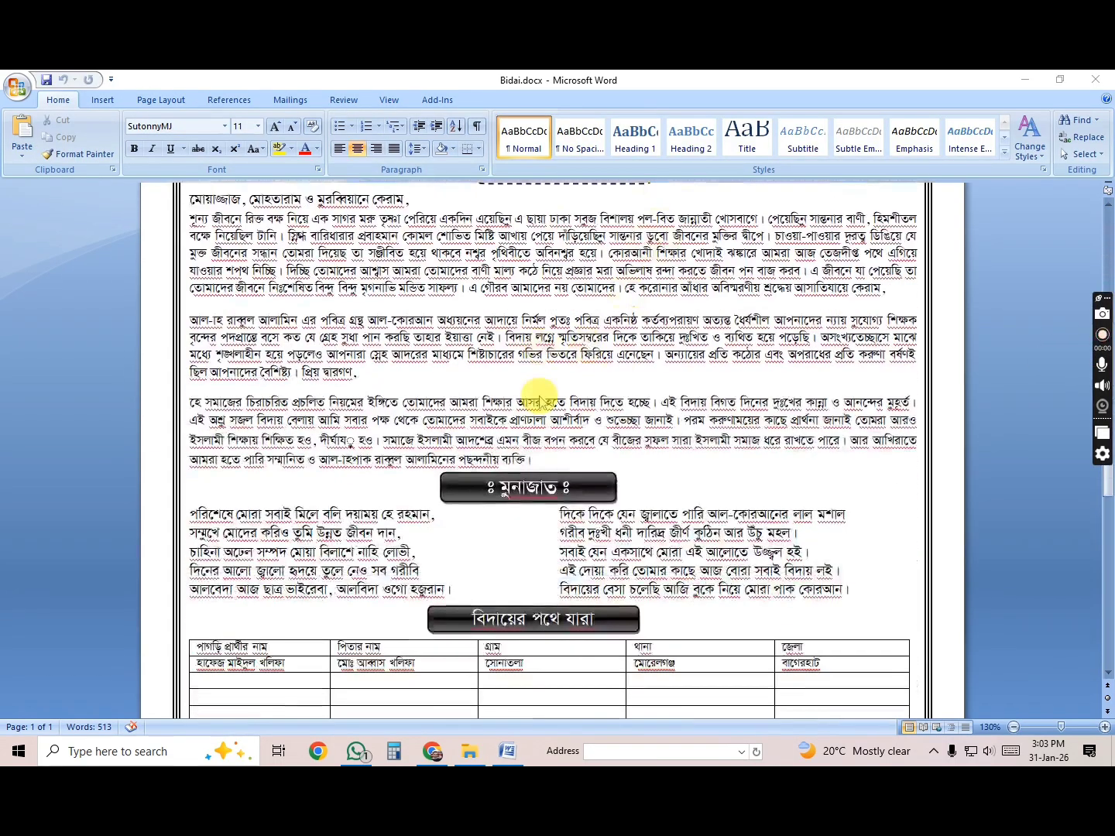
scroll(540, 404, down, 6)
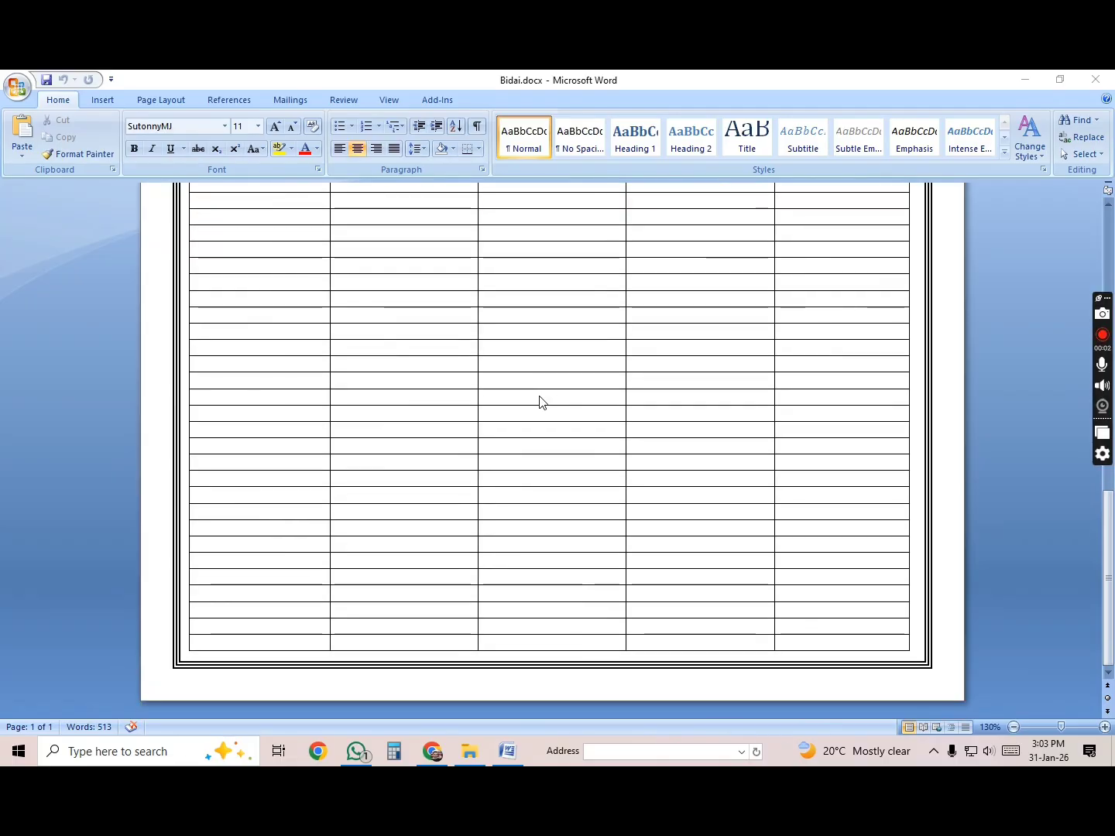
scroll(540, 401, up, 5)
scroll(540, 401, up, 5)
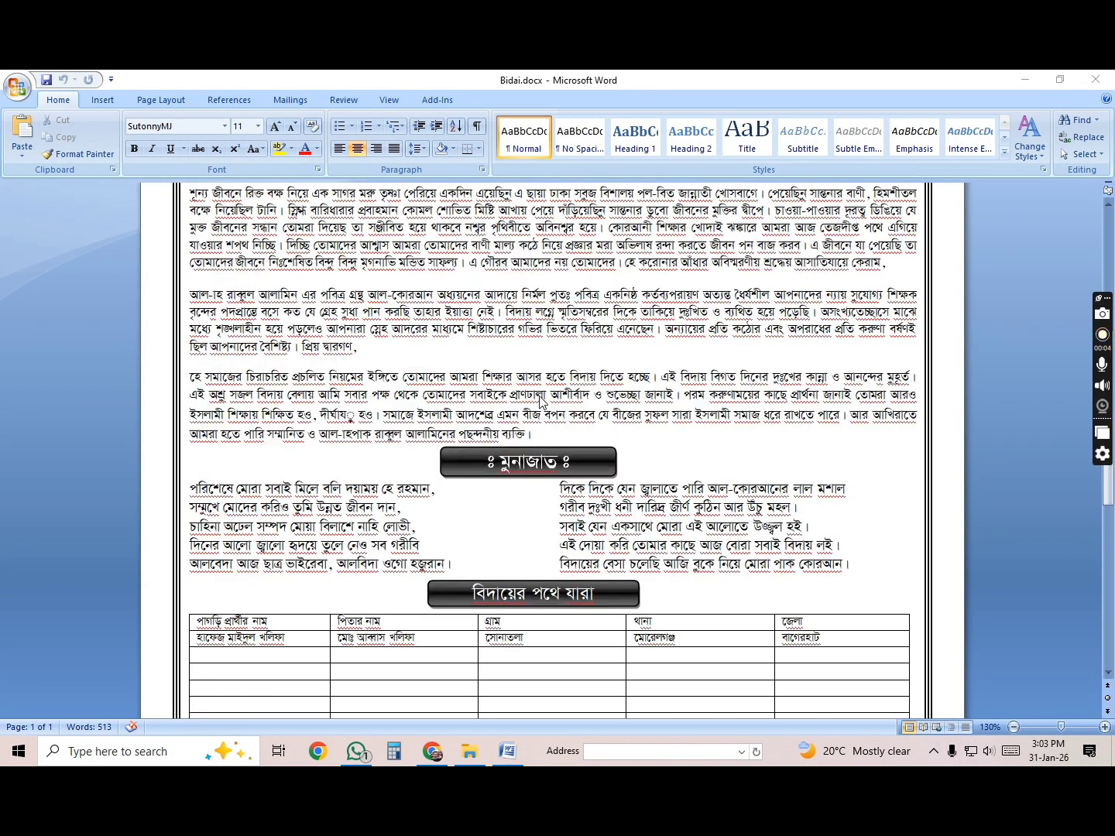
scroll(352, 233, up, 8)
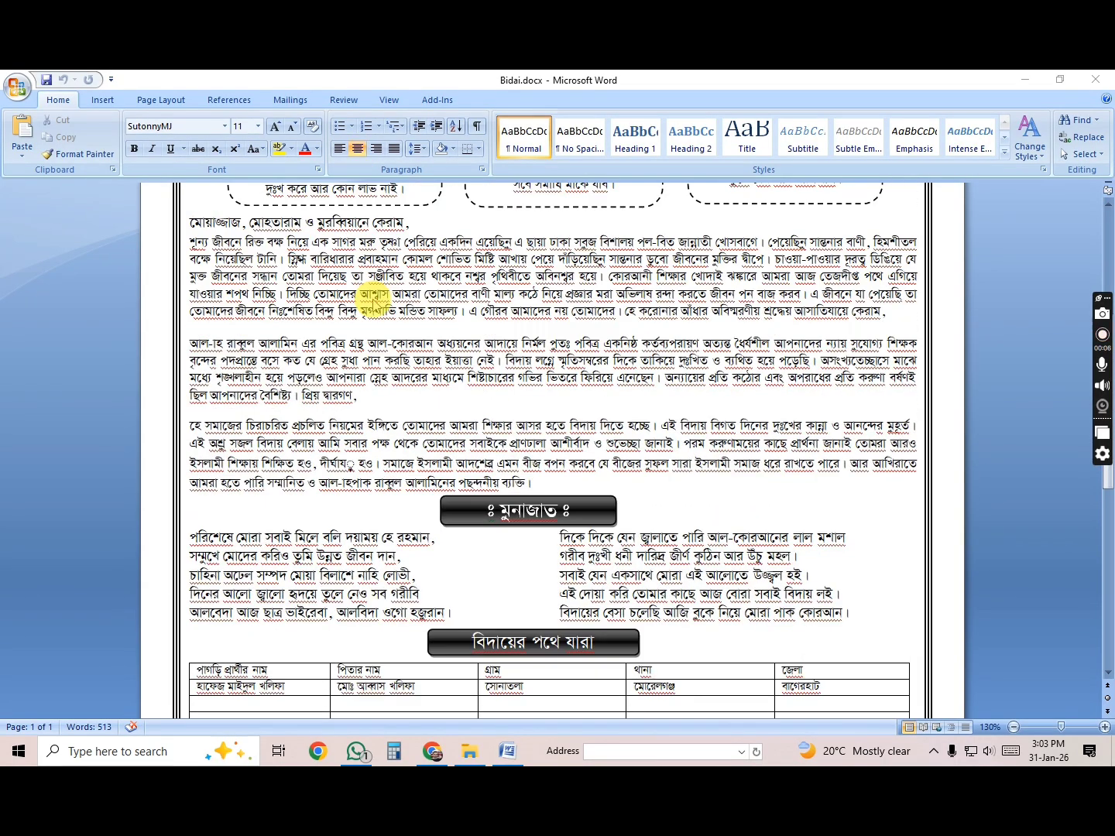
click(86, 101)
click(152, 100)
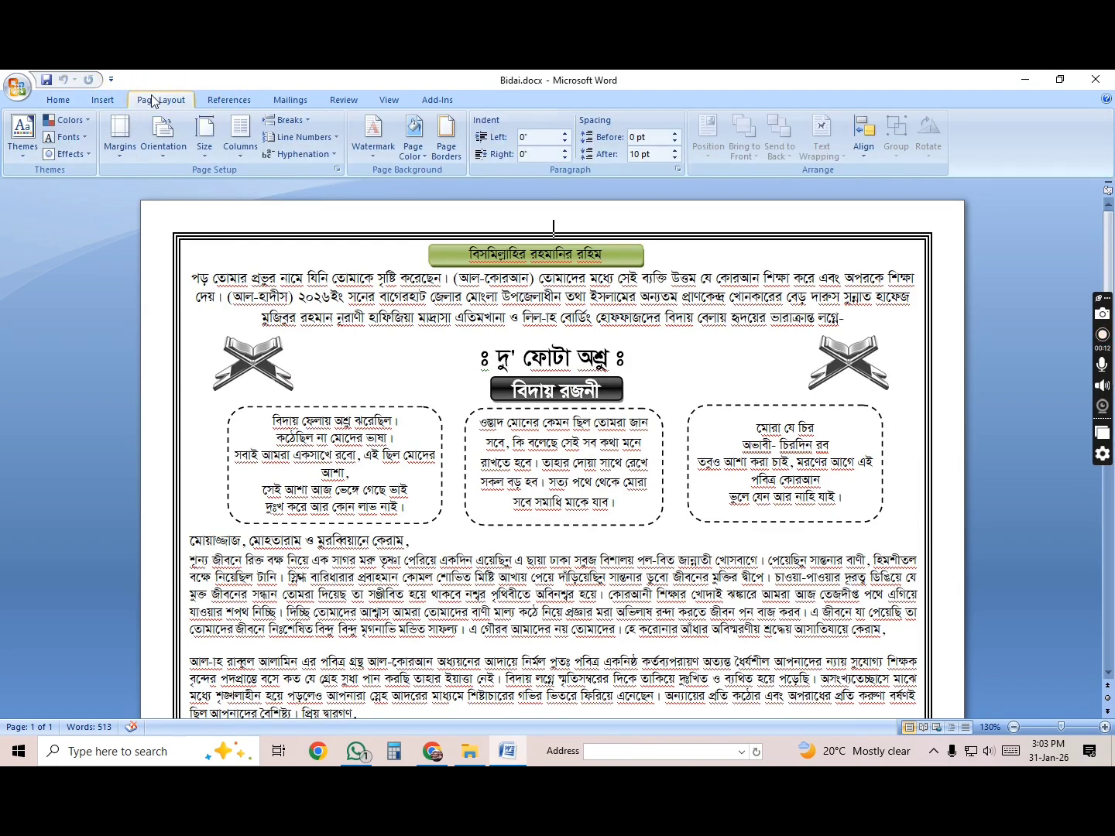
click(449, 139)
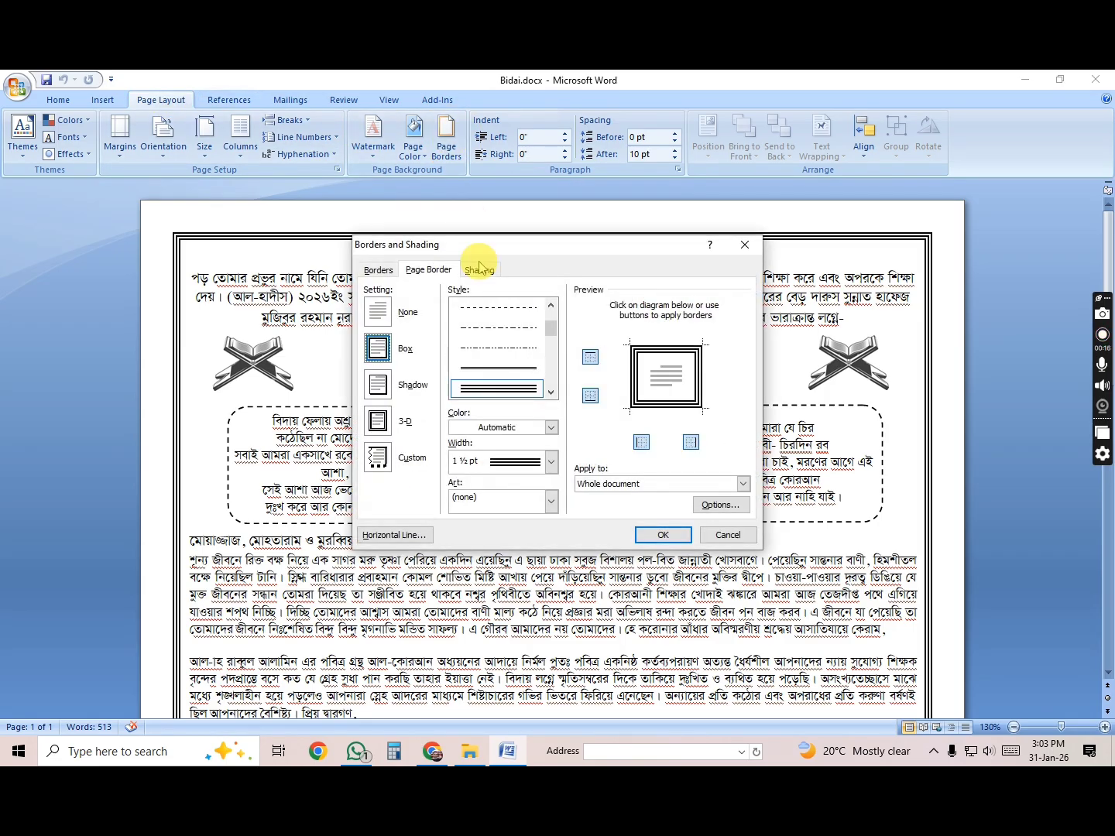
mouse_move(477, 246)
mouse_down()
mouse_move(544, 253)
mouse_move(729, 226)
mouse_up()
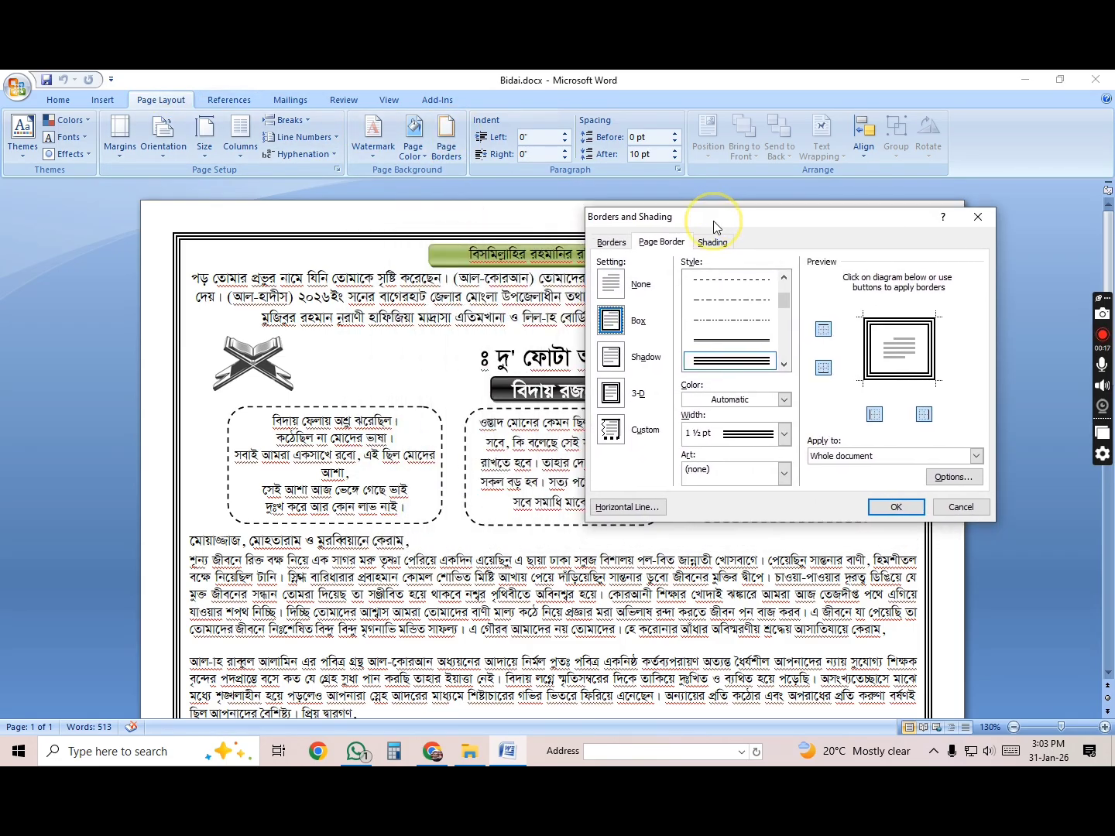
click(609, 285)
click(895, 506)
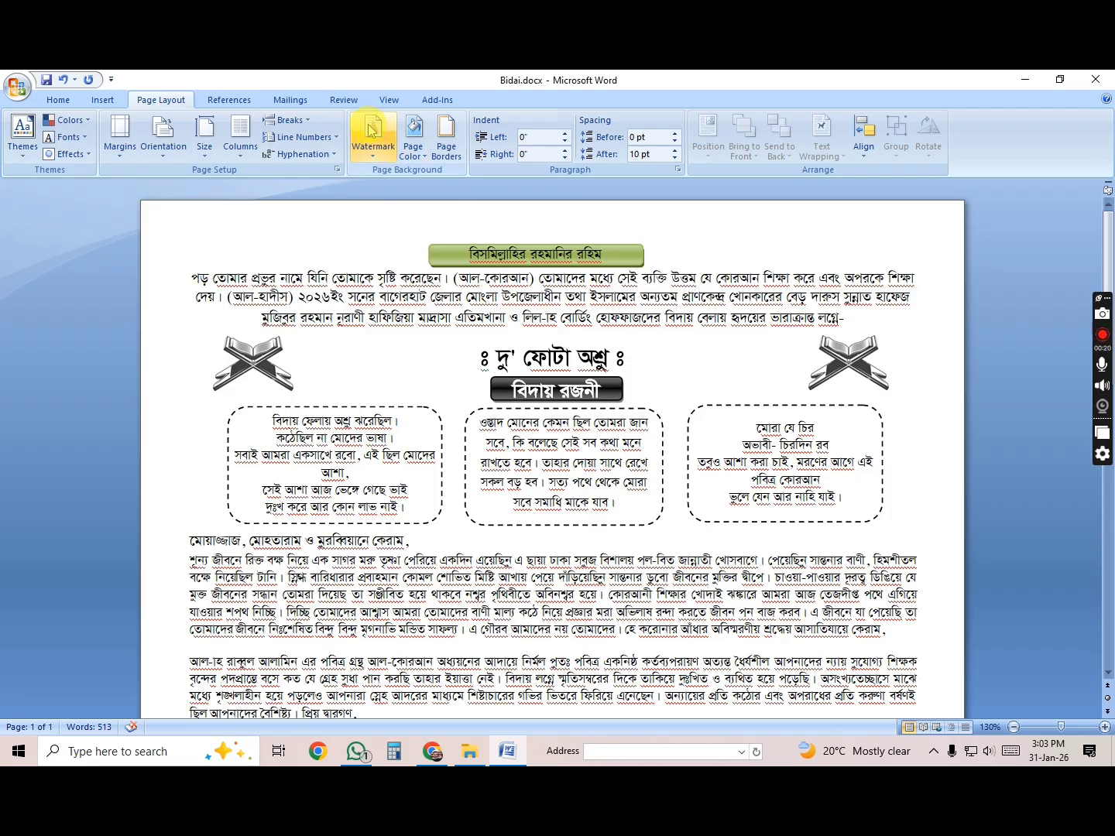
Add a box page border in a thick-and-thin double-line style, 2 ¼ pt wide, to the whole document.
click(447, 126)
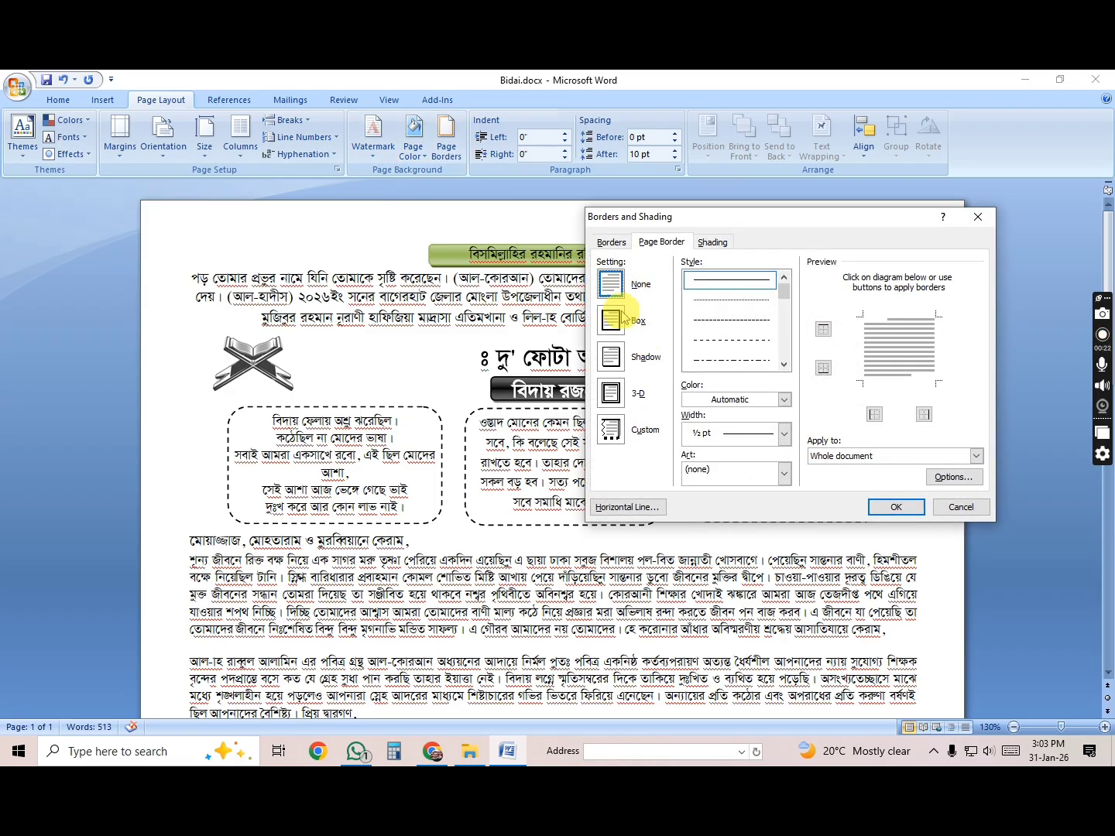
click(613, 319)
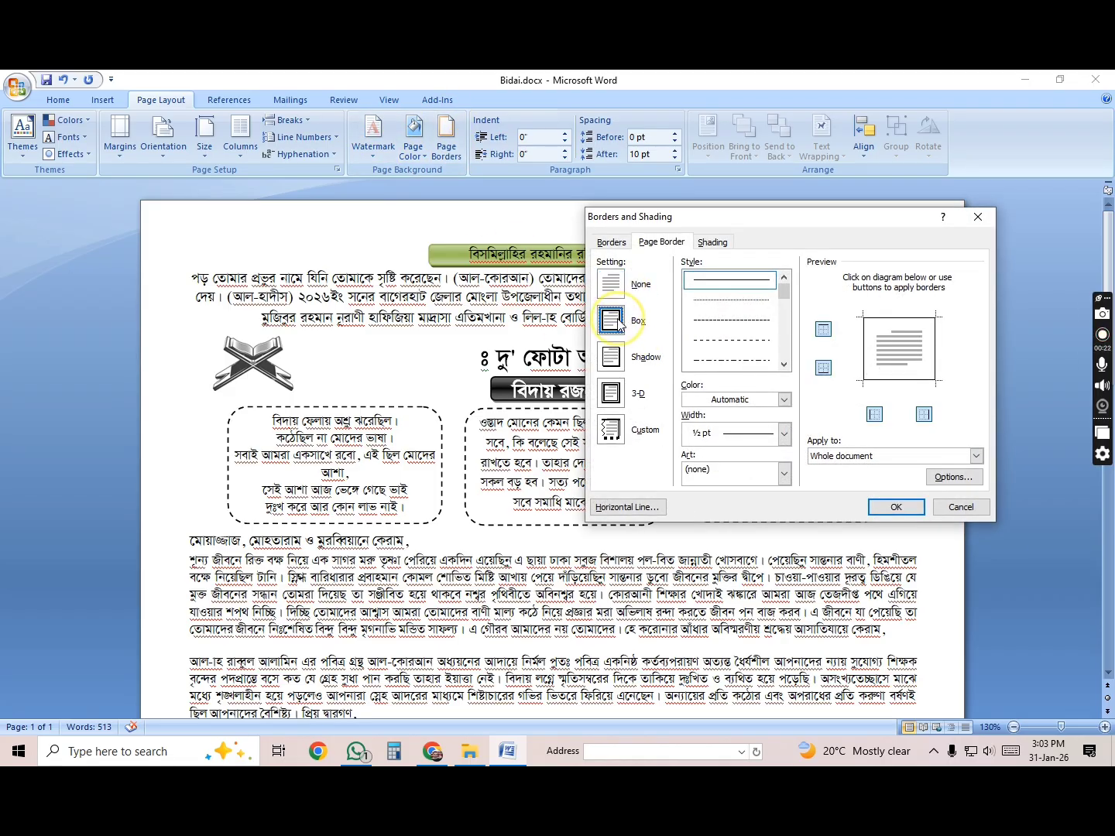
click(783, 364)
click(783, 363)
click(784, 363)
click(784, 363)
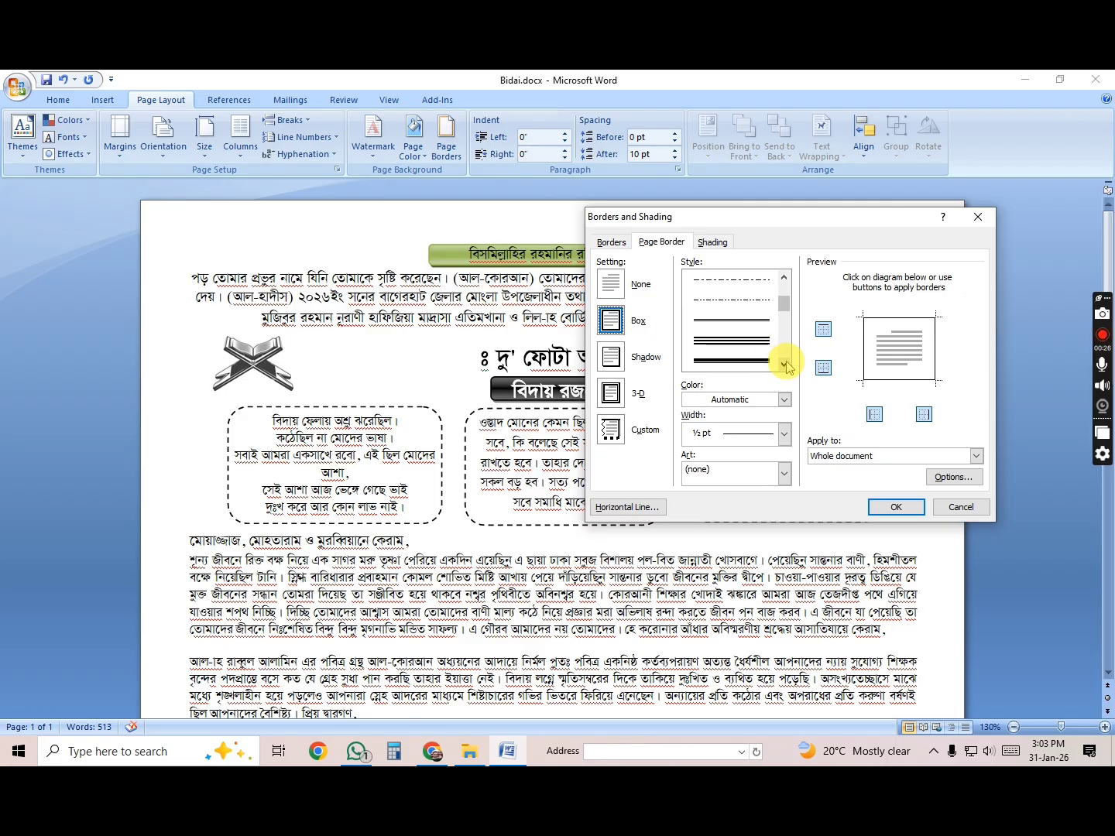
click(784, 363)
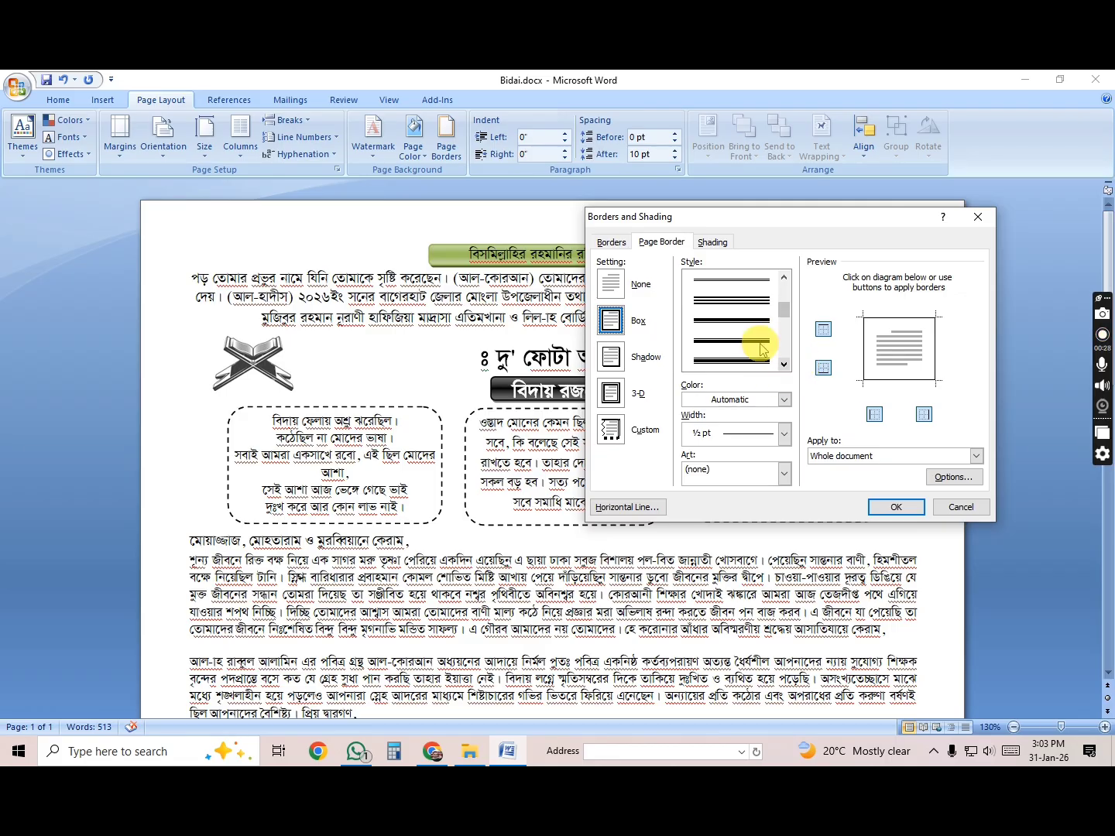
click(759, 356)
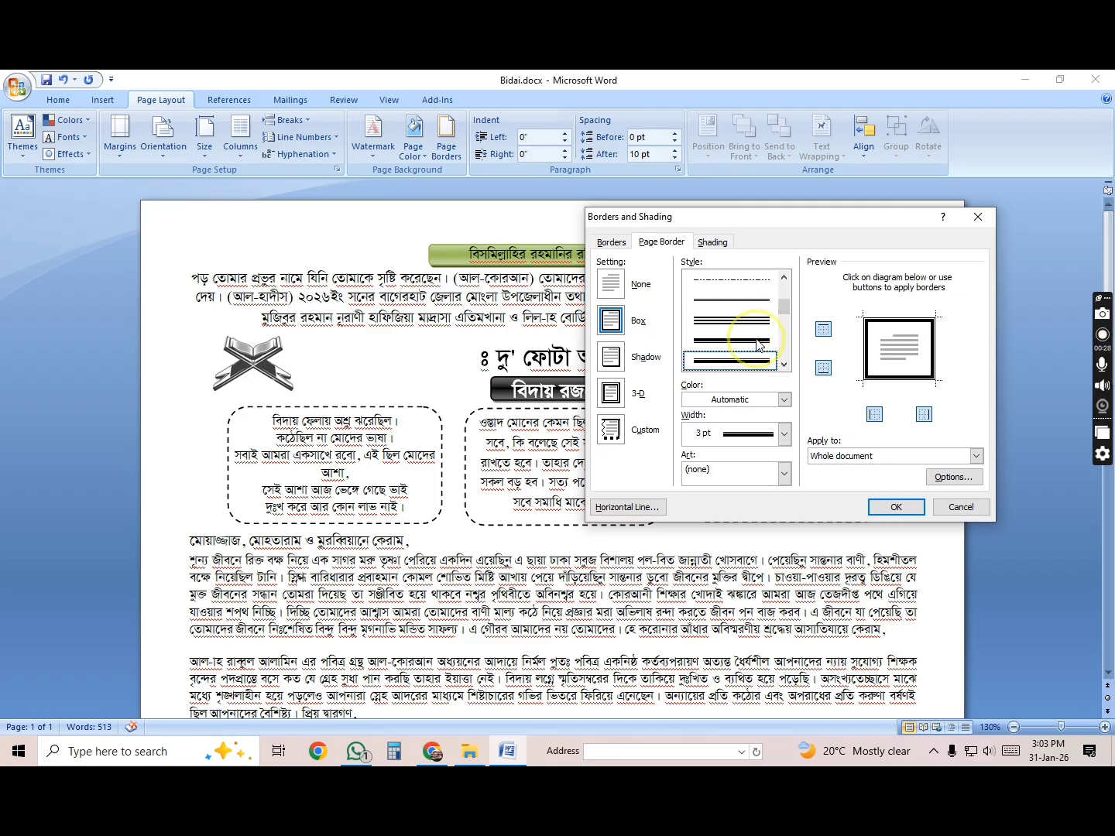
click(783, 436)
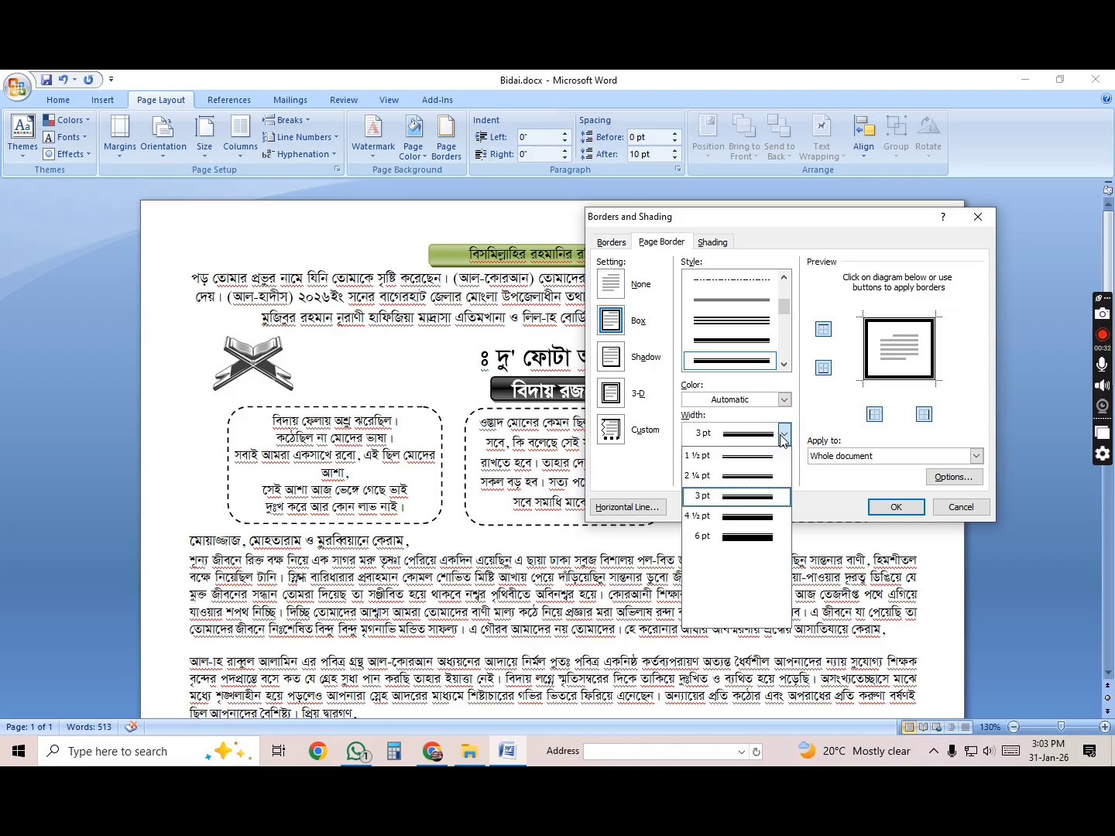
click(763, 477)
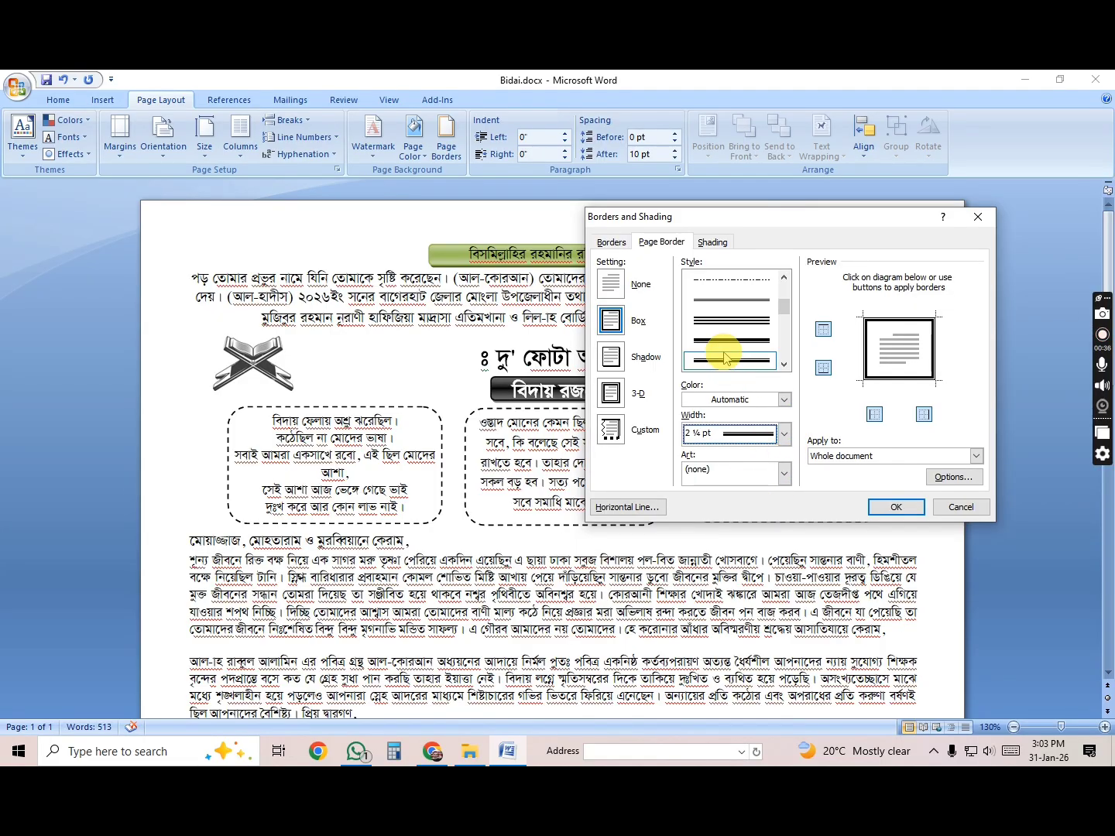
click(881, 507)
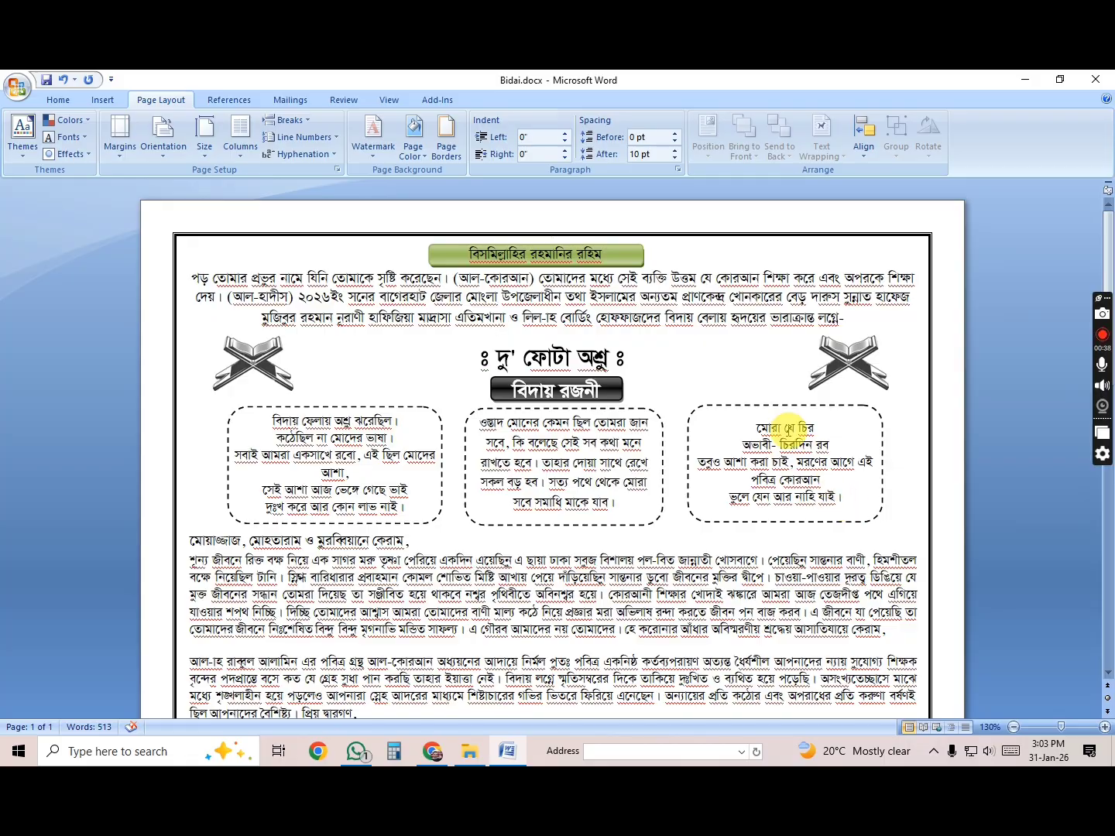
Check the new page border down the whole leaflet and in an enlarged print preview, then return to editing the document.
scroll(781, 429, down, 10)
scroll(785, 428, down, 6)
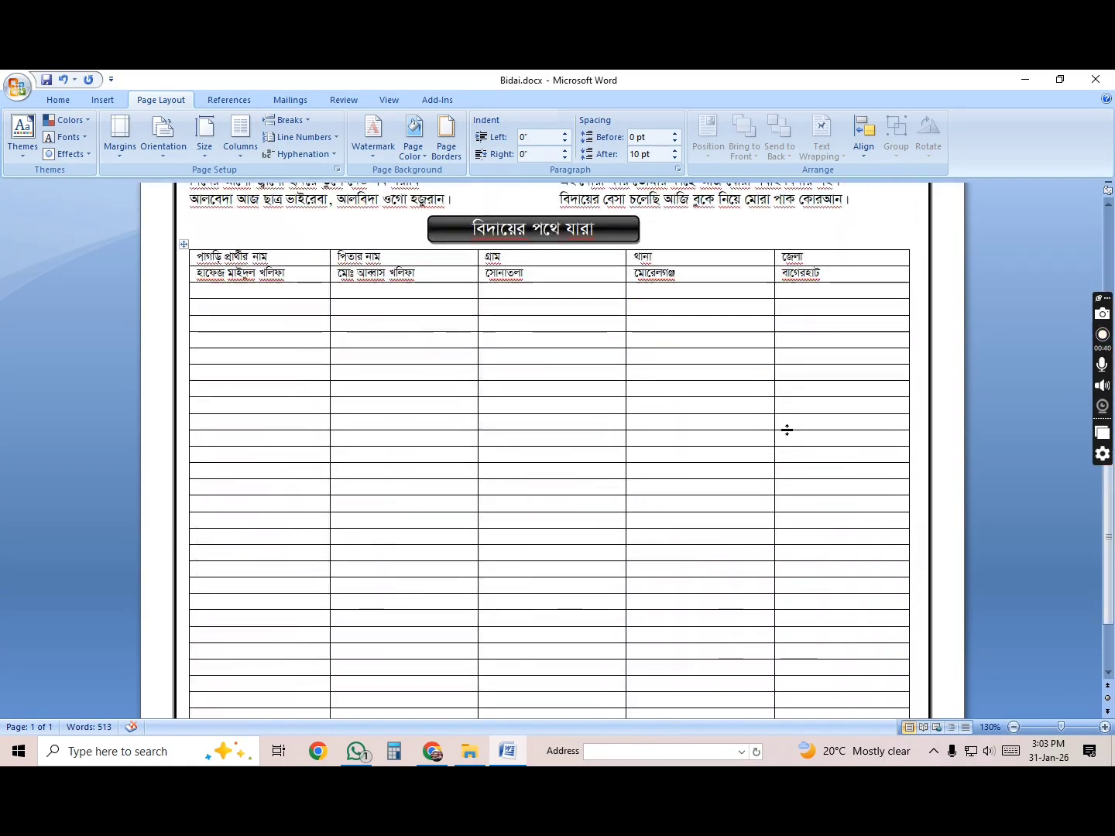
scroll(787, 429, up, 6)
scroll(788, 429, up, 10)
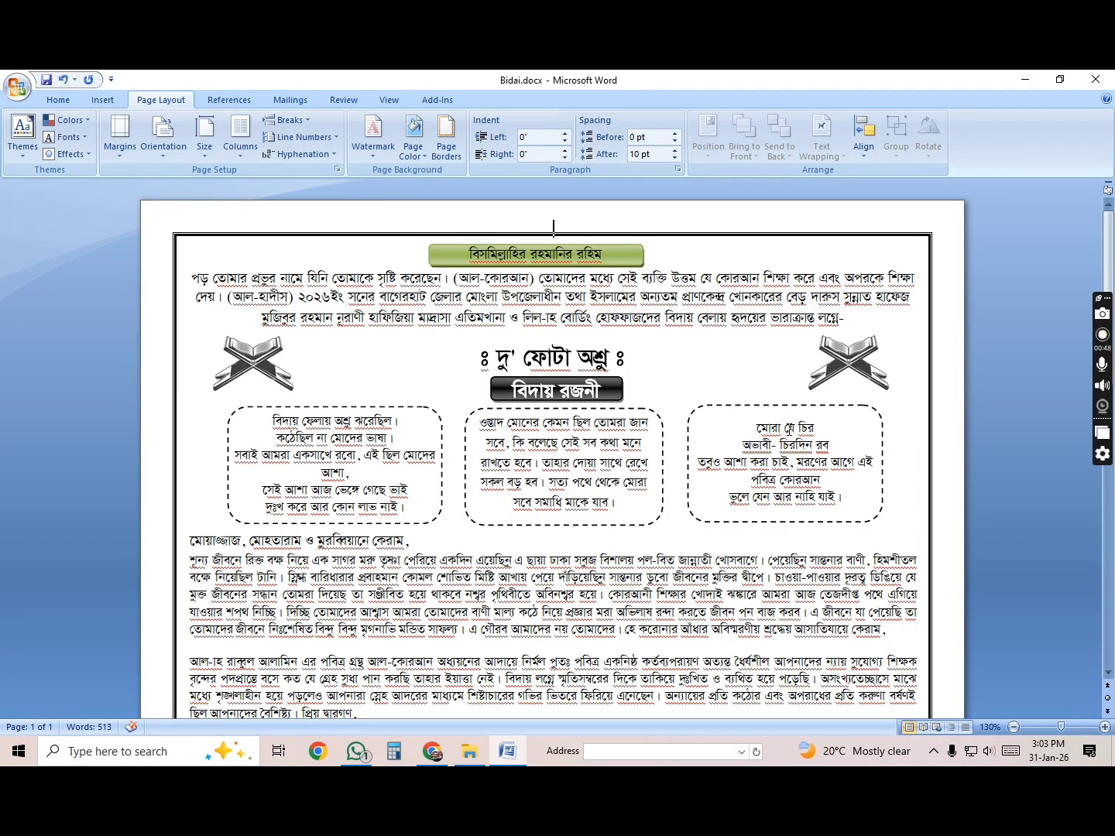
key(ctrl+F2)
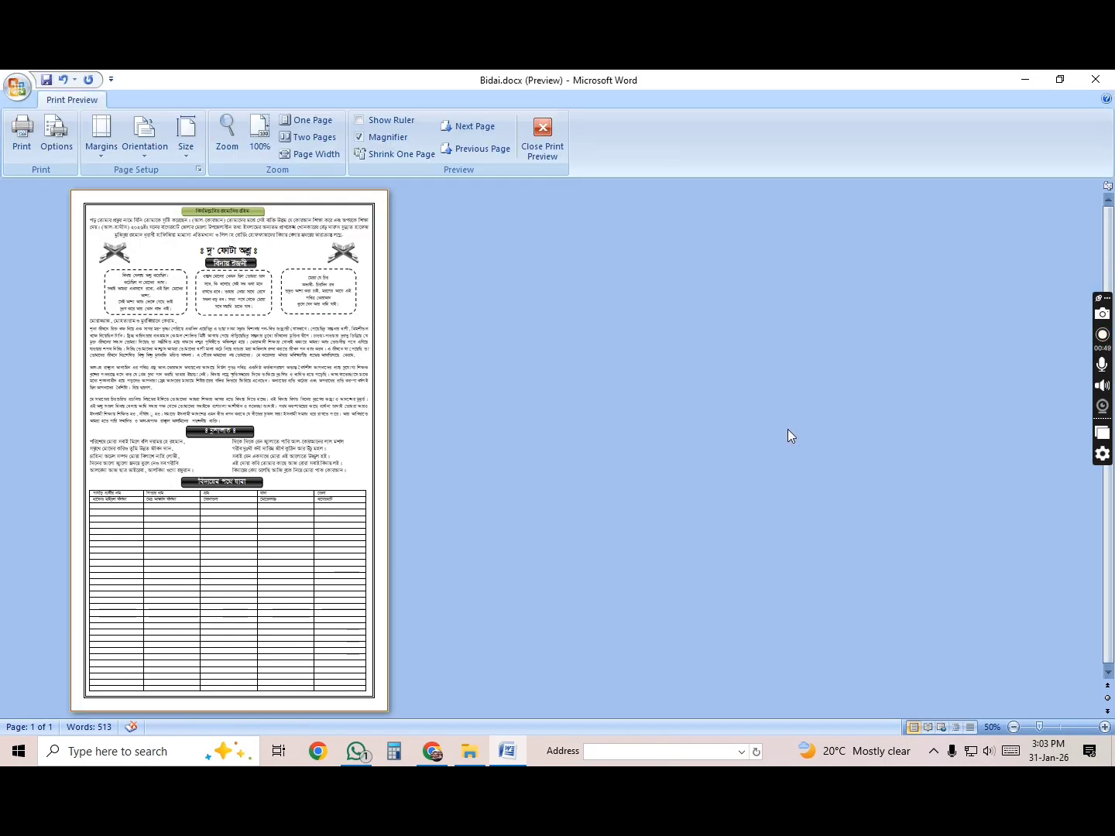
click(154, 572)
scroll(578, 550, up, 10)
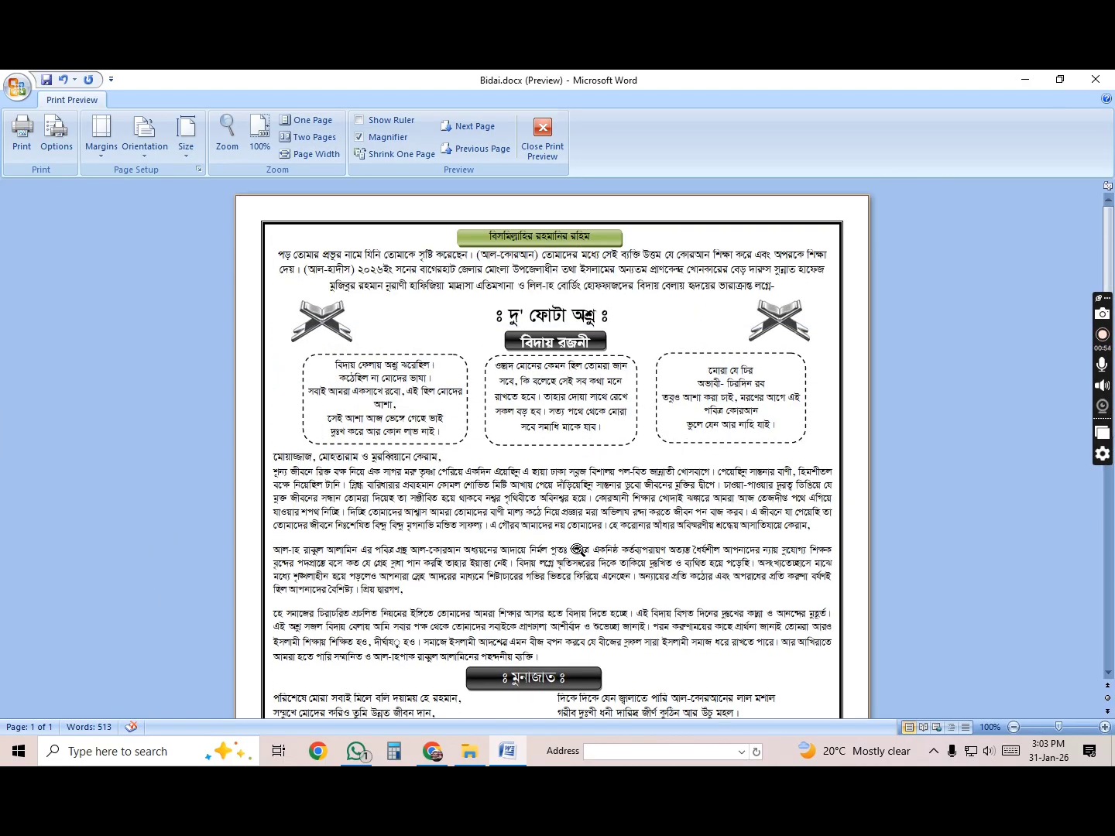
key(ctrl+F2)
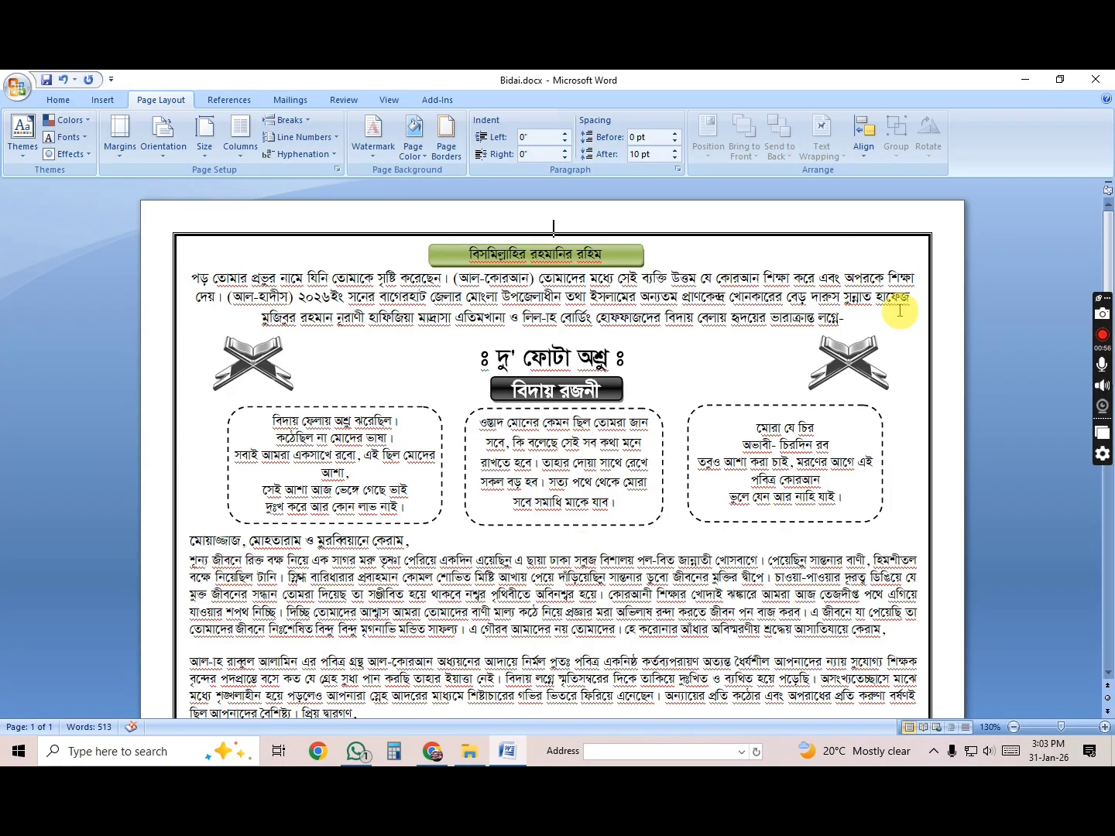